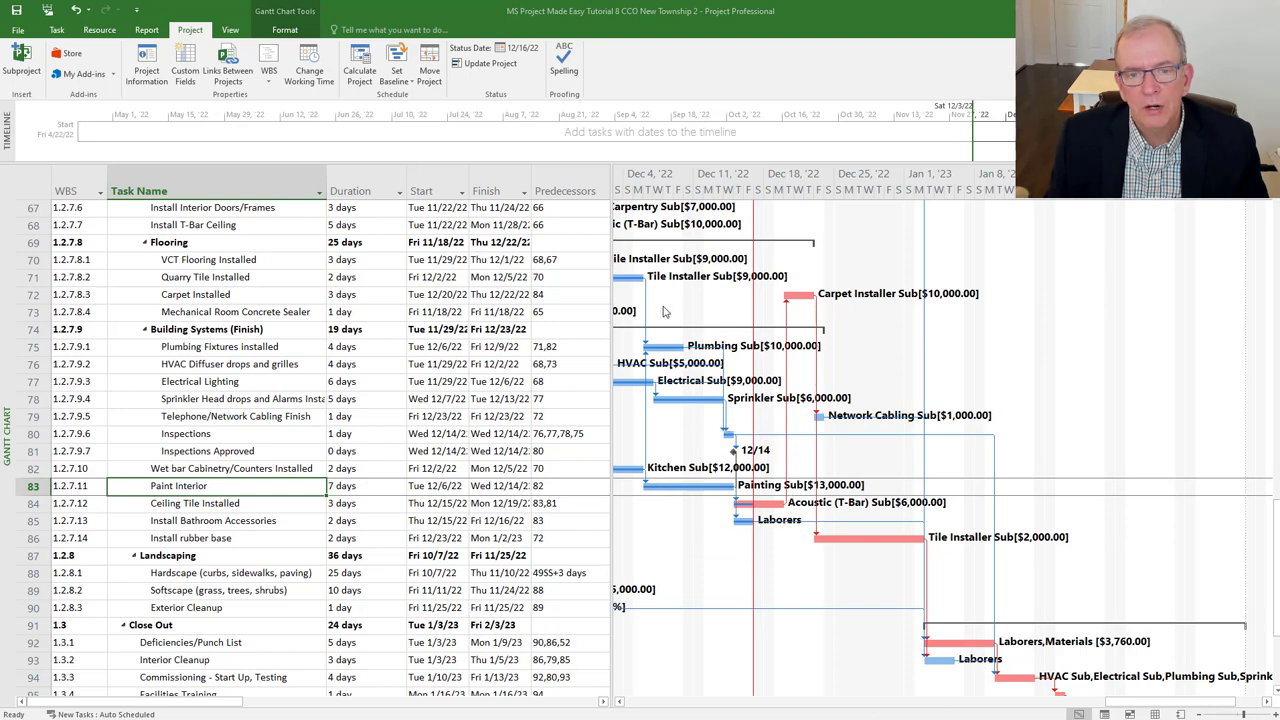
{"action": "scroll", "coordinate": [463, 398], "scroll_direction": "up", "scroll_amount": 4}
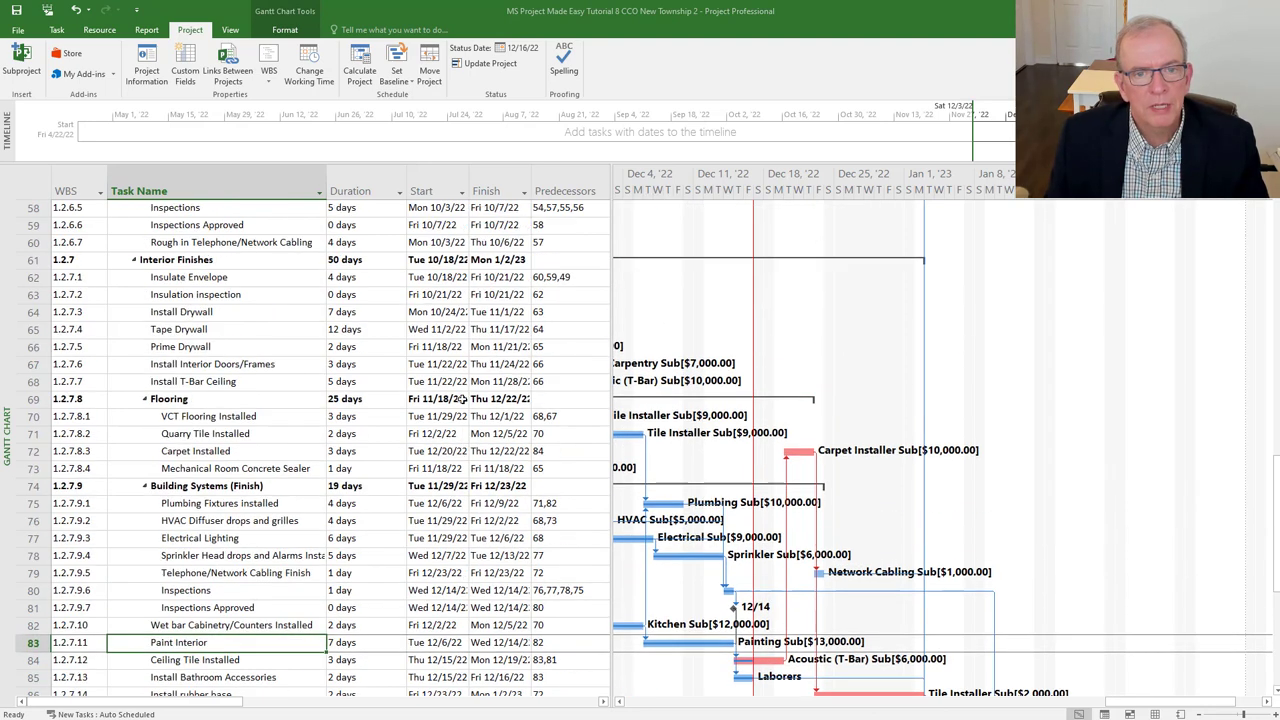
{"action": "scroll", "coordinate": [463, 398], "scroll_direction": "up", "scroll_amount": 18}
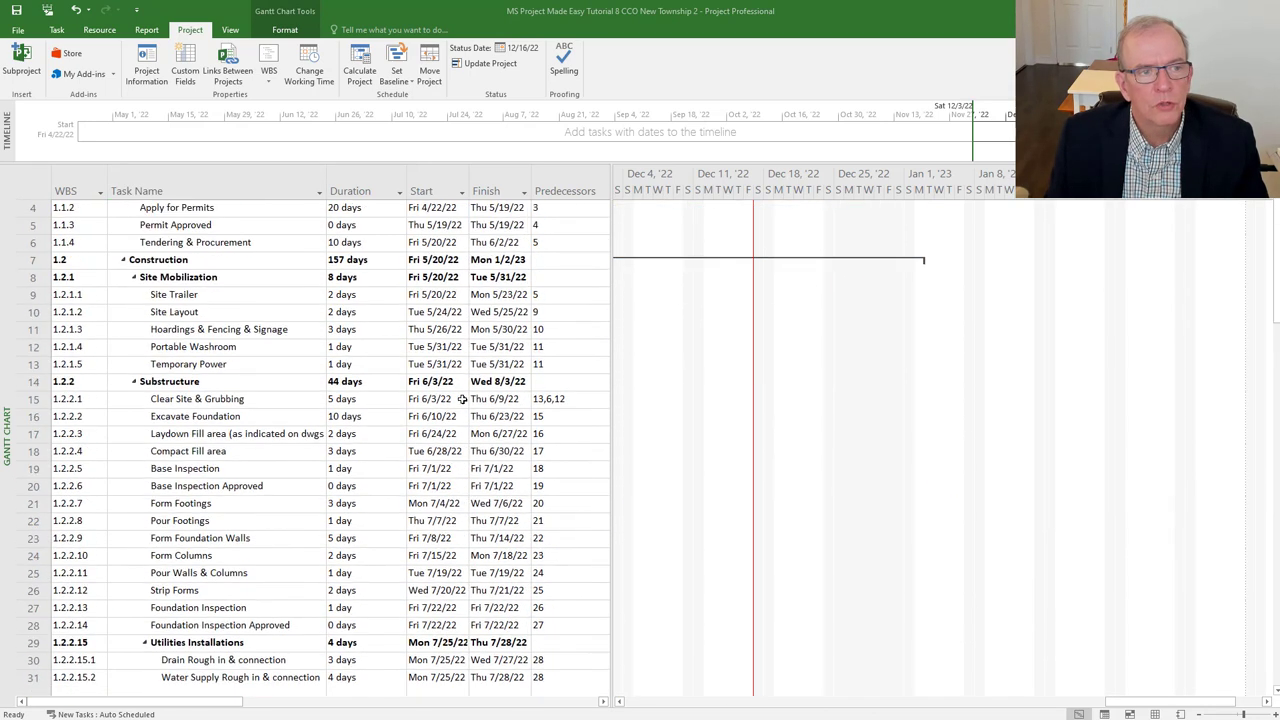
{"action": "scroll", "coordinate": [463, 398], "scroll_direction": "down", "scroll_amount": 16}
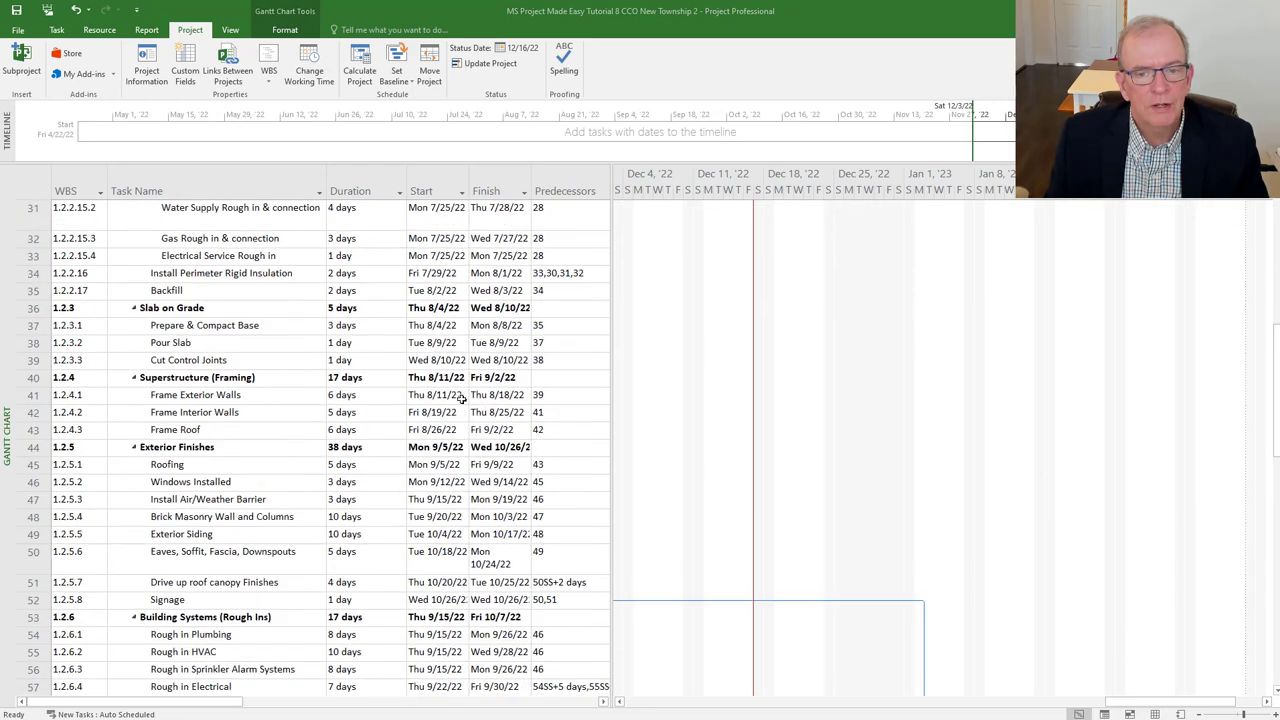
{"action": "scroll", "coordinate": [463, 398], "scroll_direction": "down", "scroll_amount": 6}
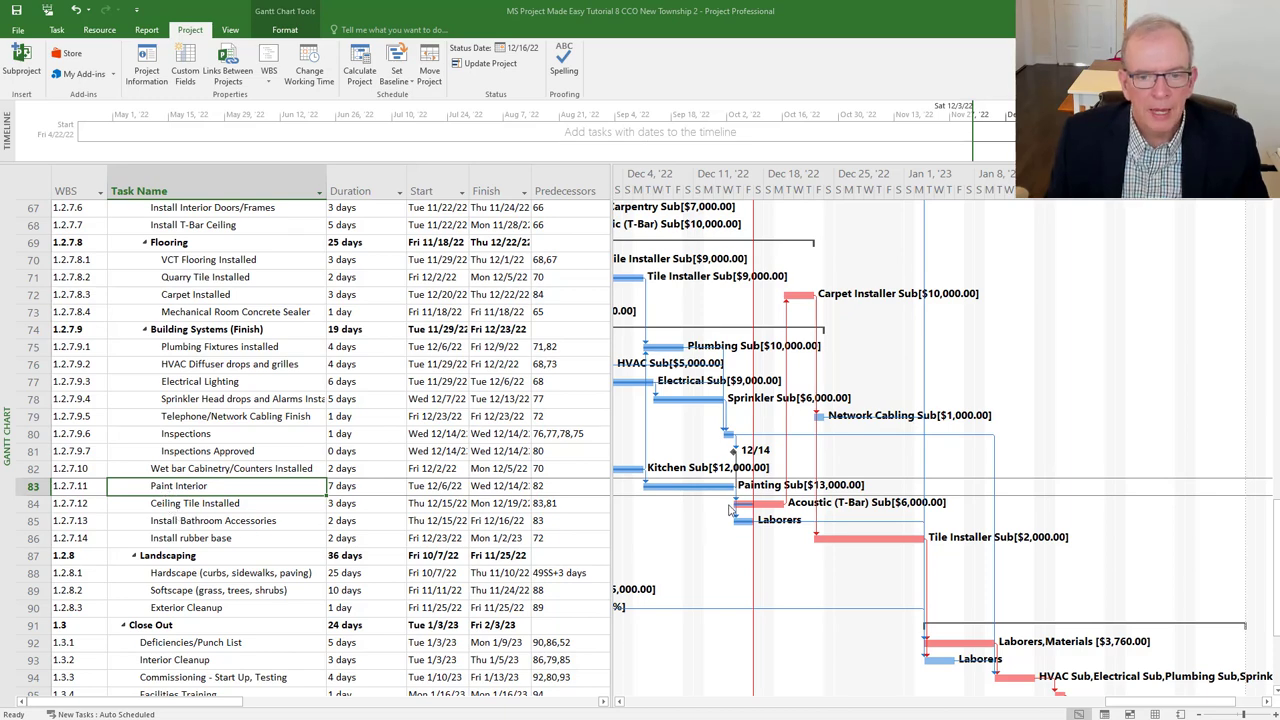
{"action": "key", "text": "ctrl"}
{"action": "key", "text": "ctrl"}
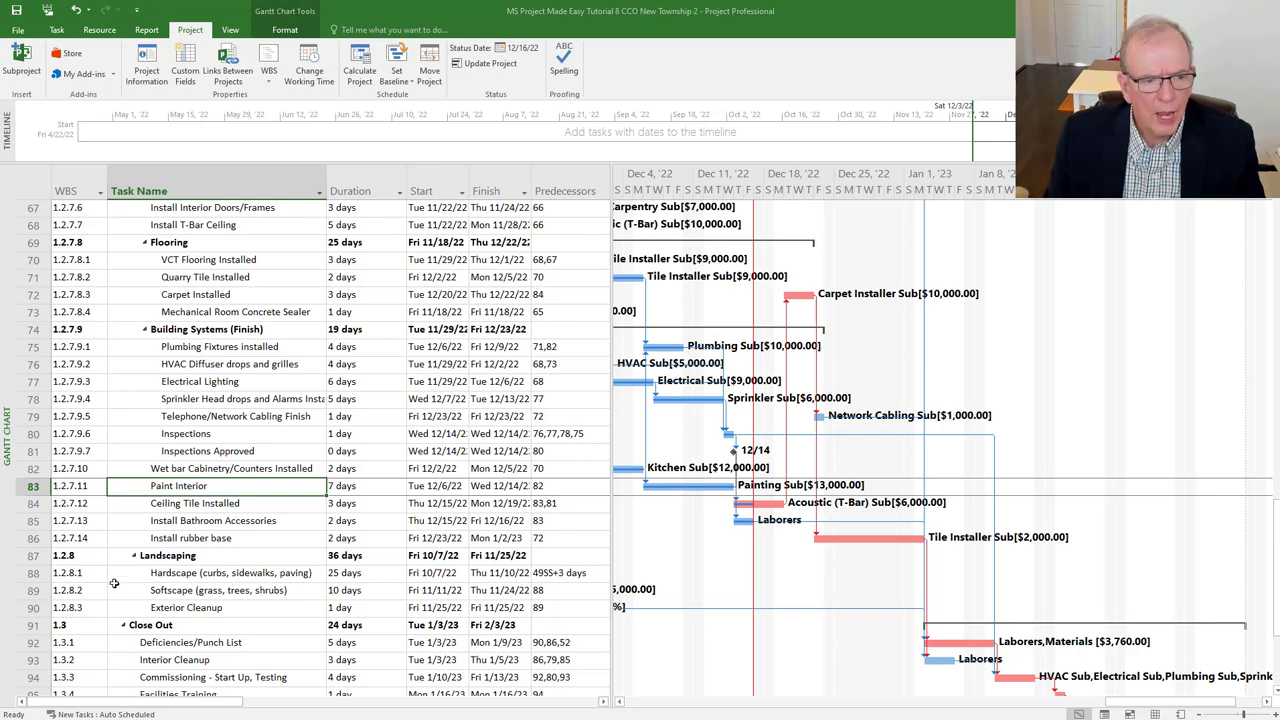
Insert five blank tasks directly above the Landscaping summary task, after Install rubber base.
{"action": "left_click", "coordinate": [33, 557]}
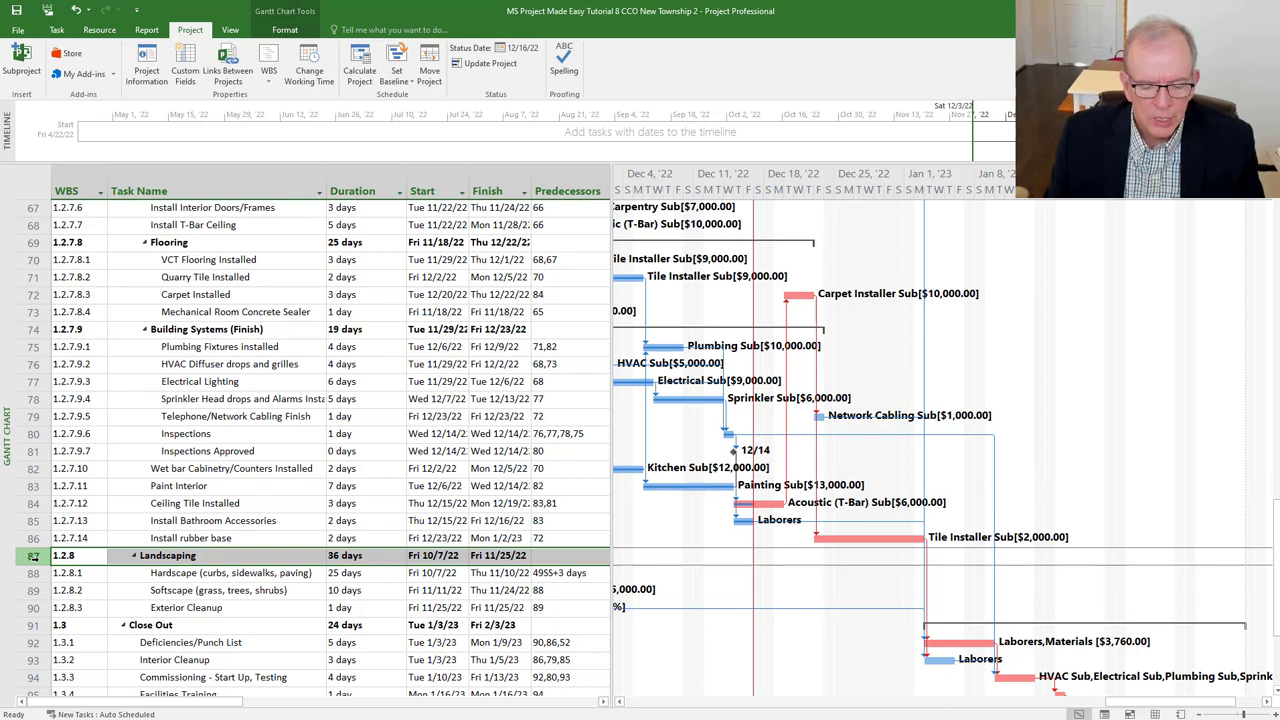
{"action": "left_click_drag", "start_coordinate": [33, 557], "coordinate": [33, 572]}
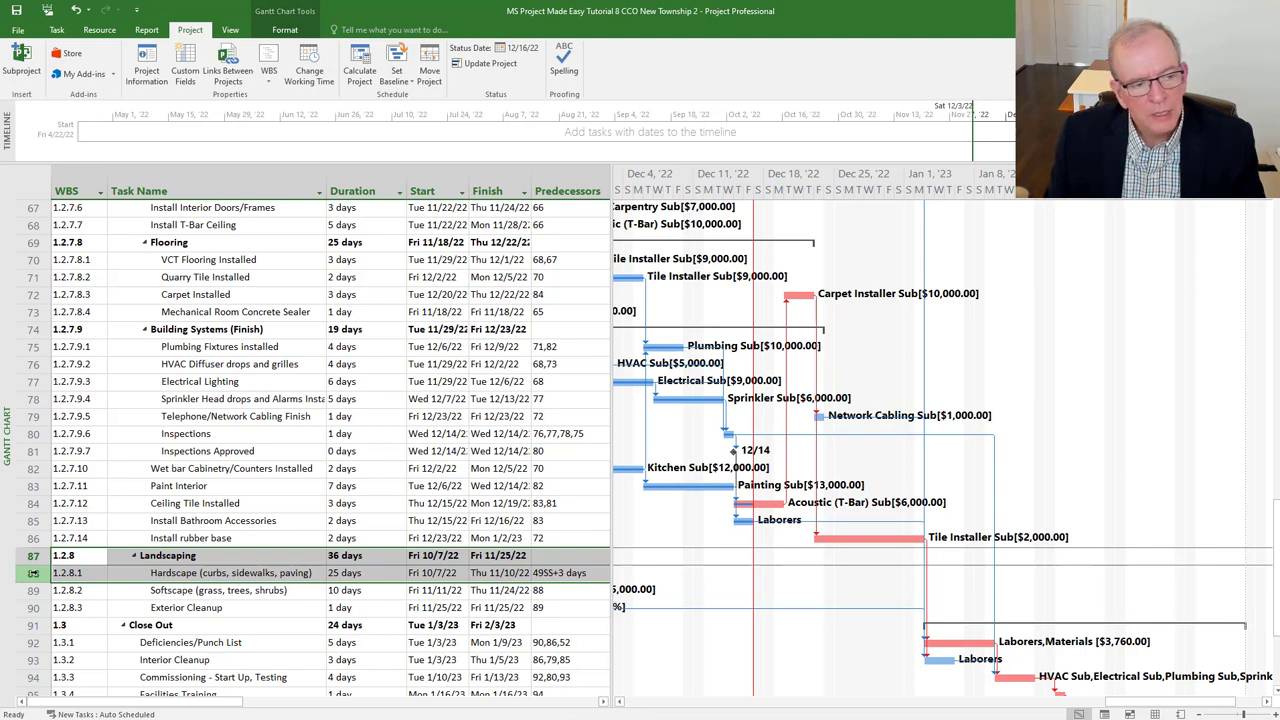
{"action": "left_click_drag", "start_coordinate": [33, 581], "coordinate": [33, 625]}
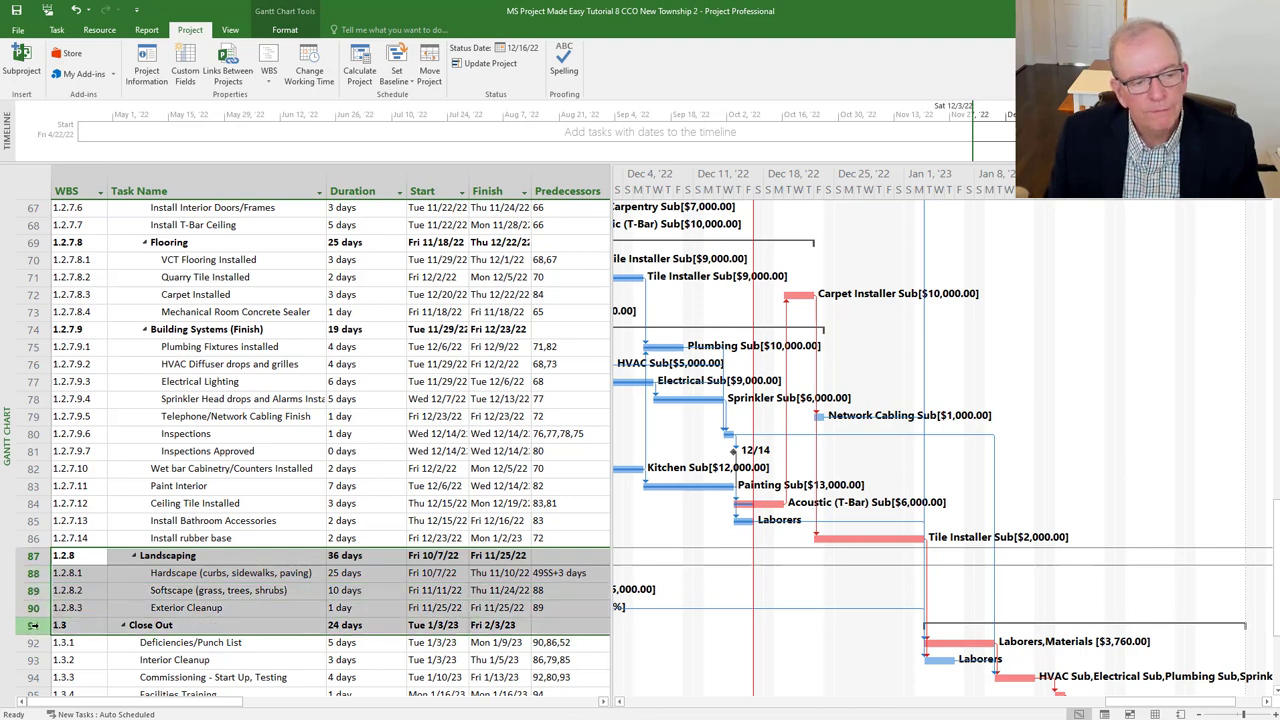
{"action": "right_click", "coordinate": [150, 576]}
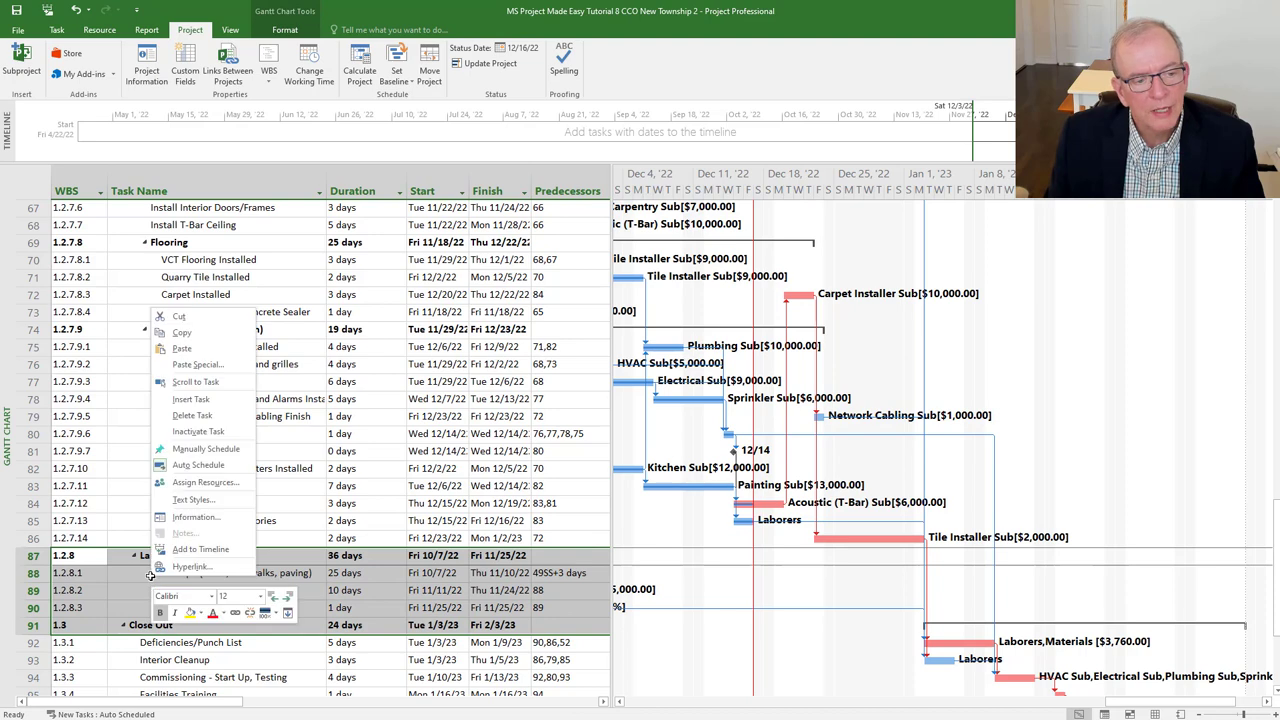
{"action": "left_click", "coordinate": [191, 399]}
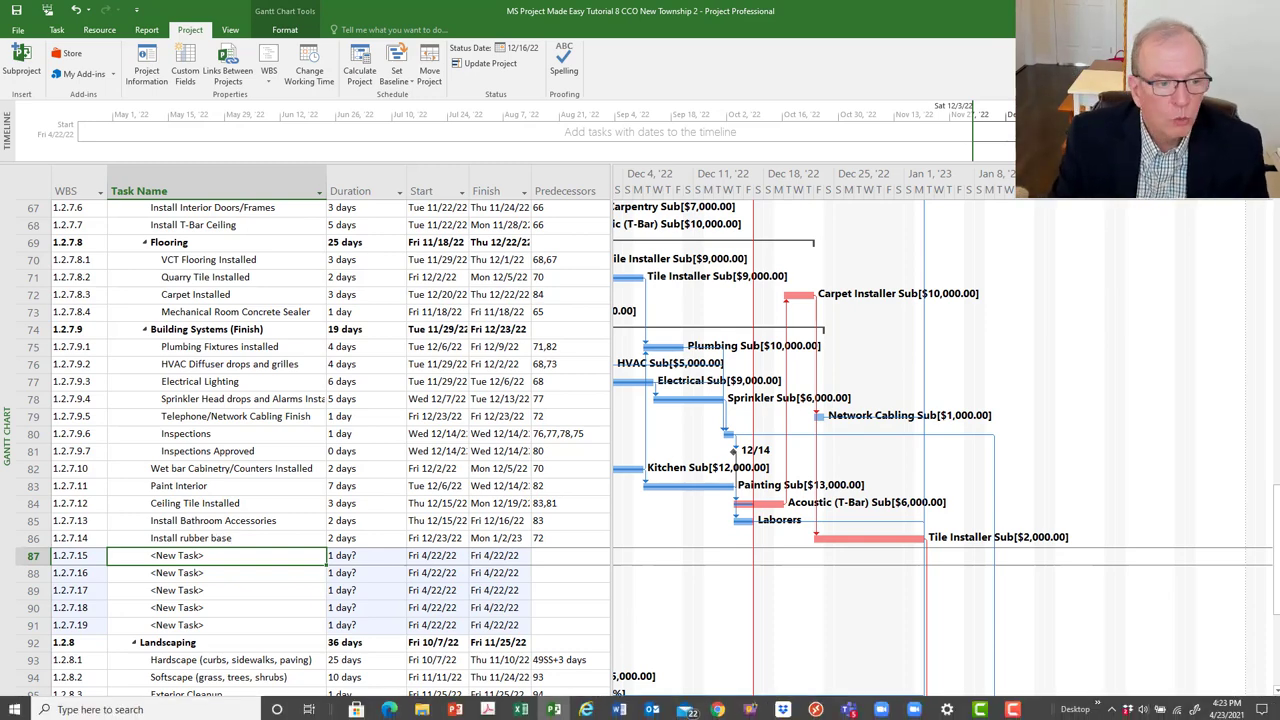
Name the first new task "CCO No.1 3 Electrical Outlets in Conf Rm." and widen the Task Name column to fit it on one line.
{"action": "type", "text": "CC"}
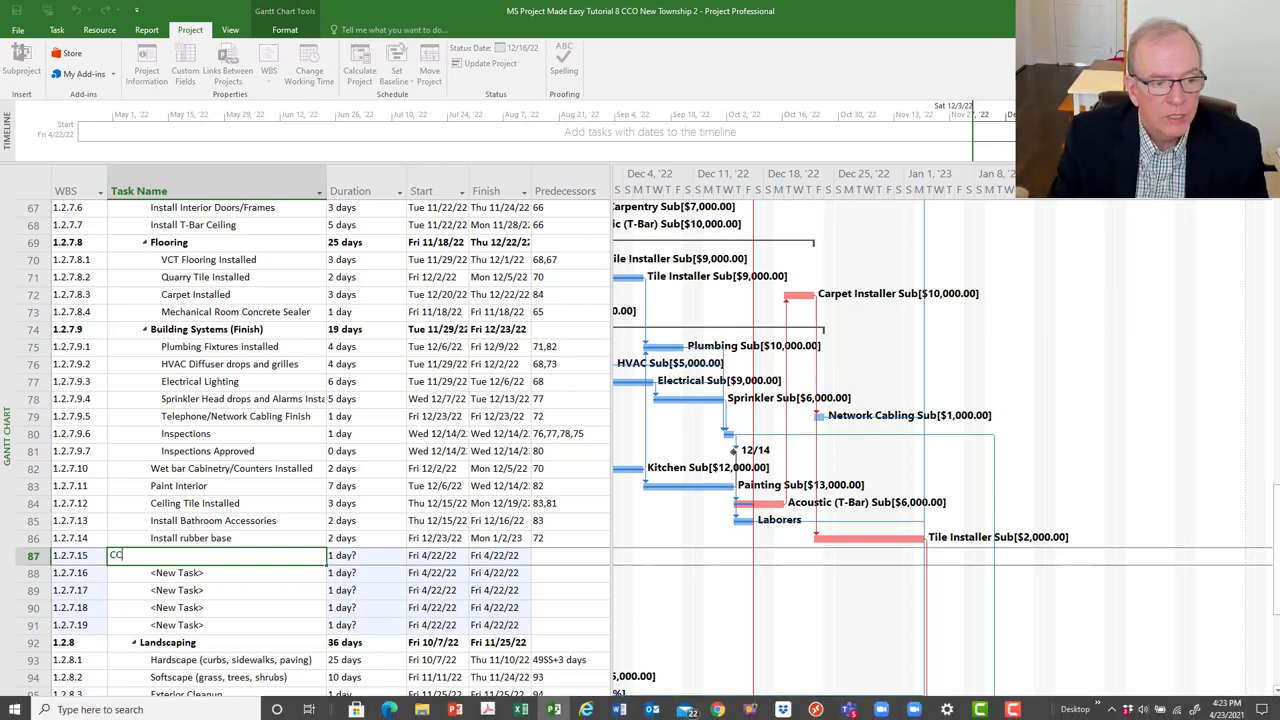
{"action": "type", "text": "O No.1 3"}
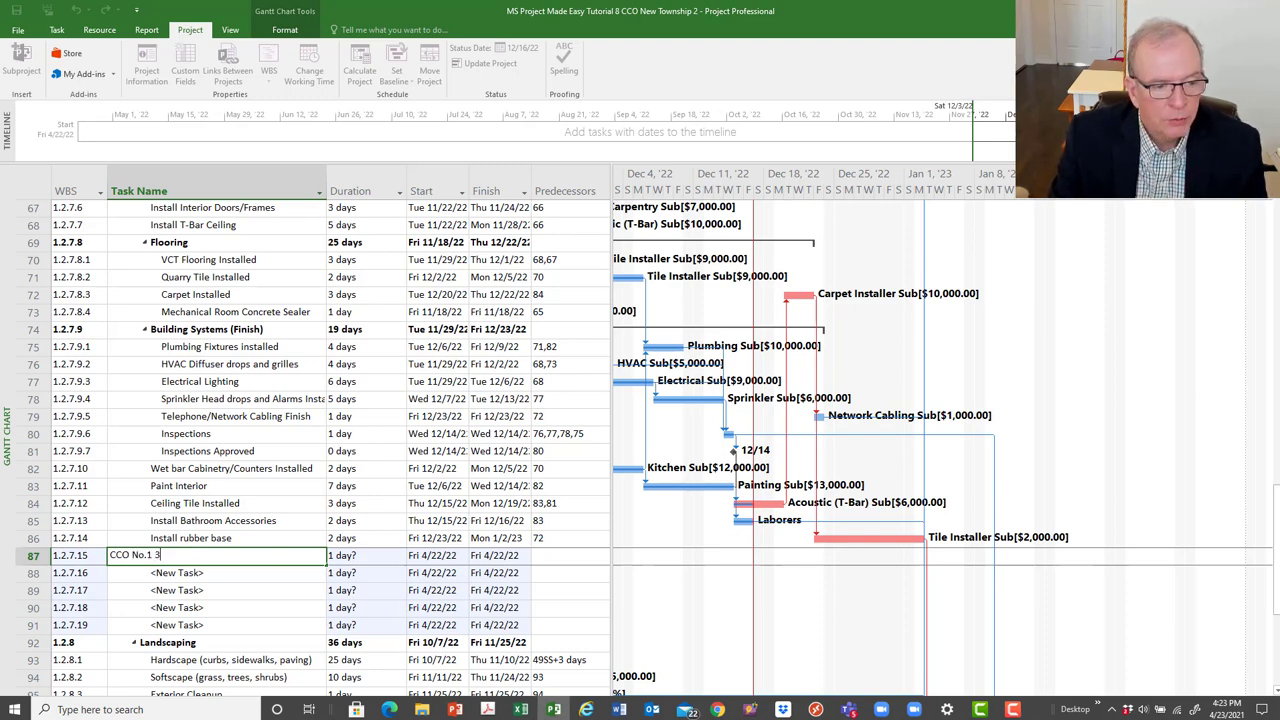
{"action": "type", "text": " Electri"}
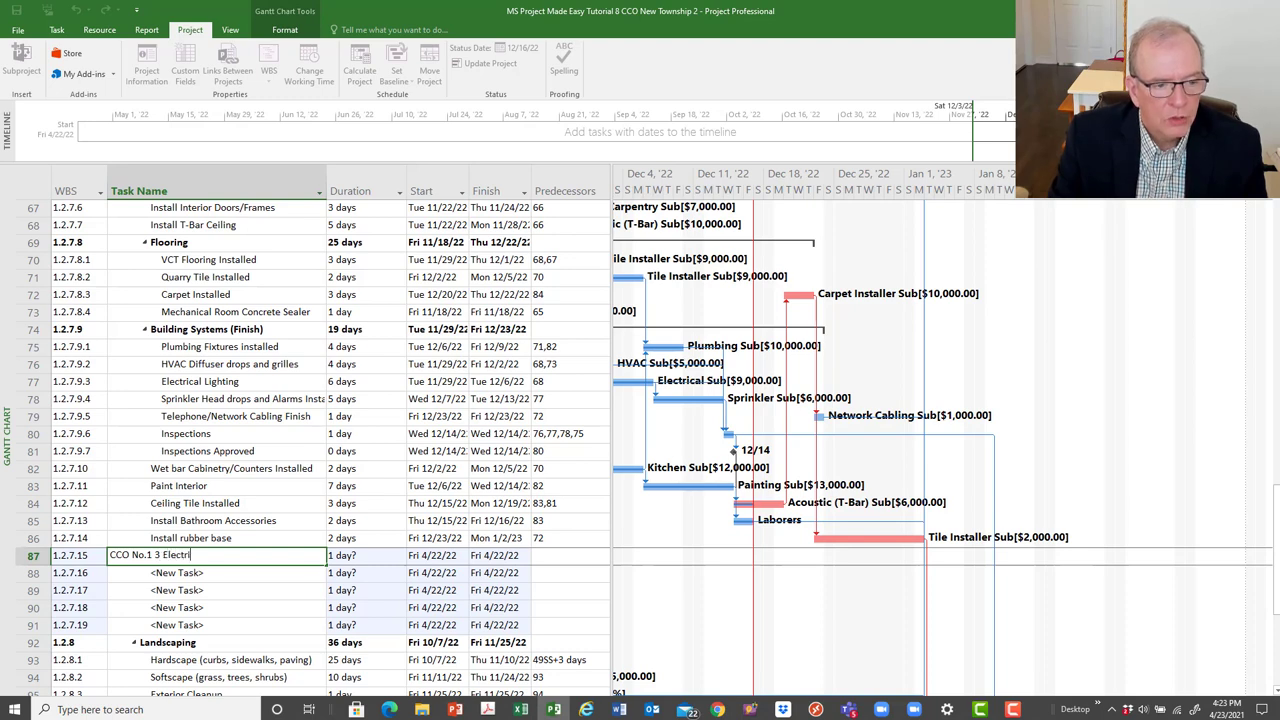
{"action": "type", "text": "cal Outle"}
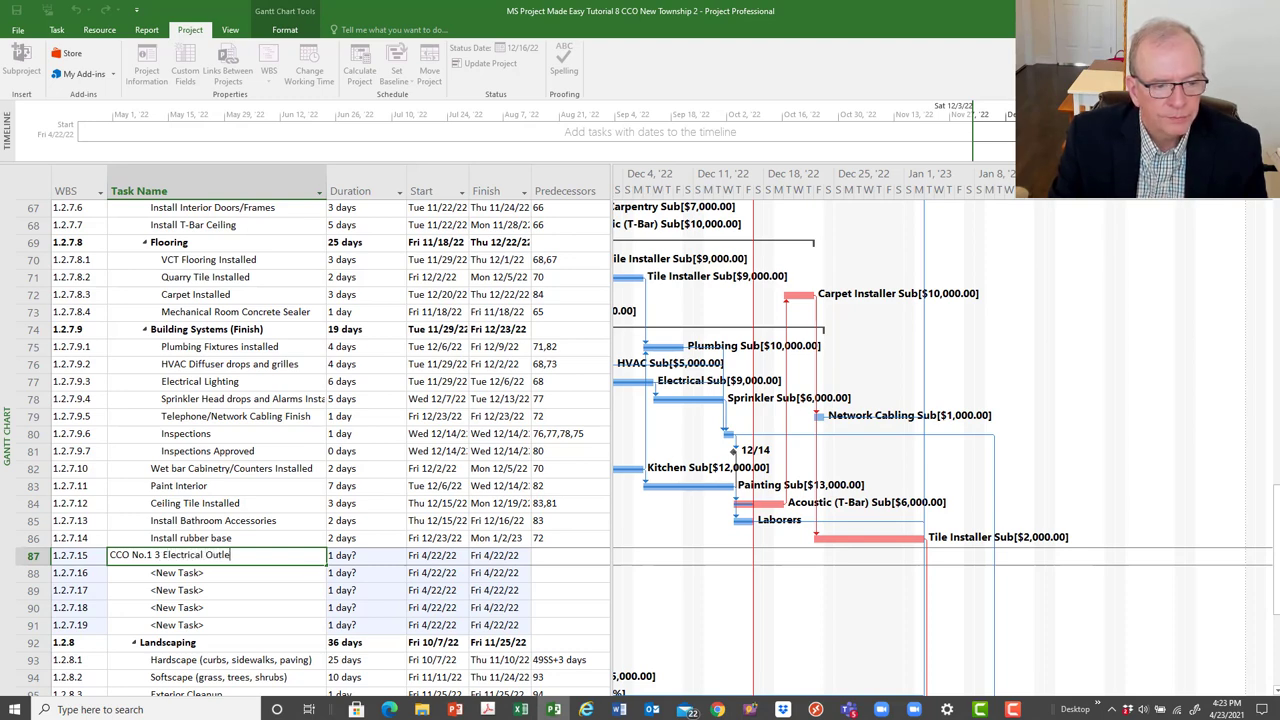
{"action": "type", "text": "ts in Con"}
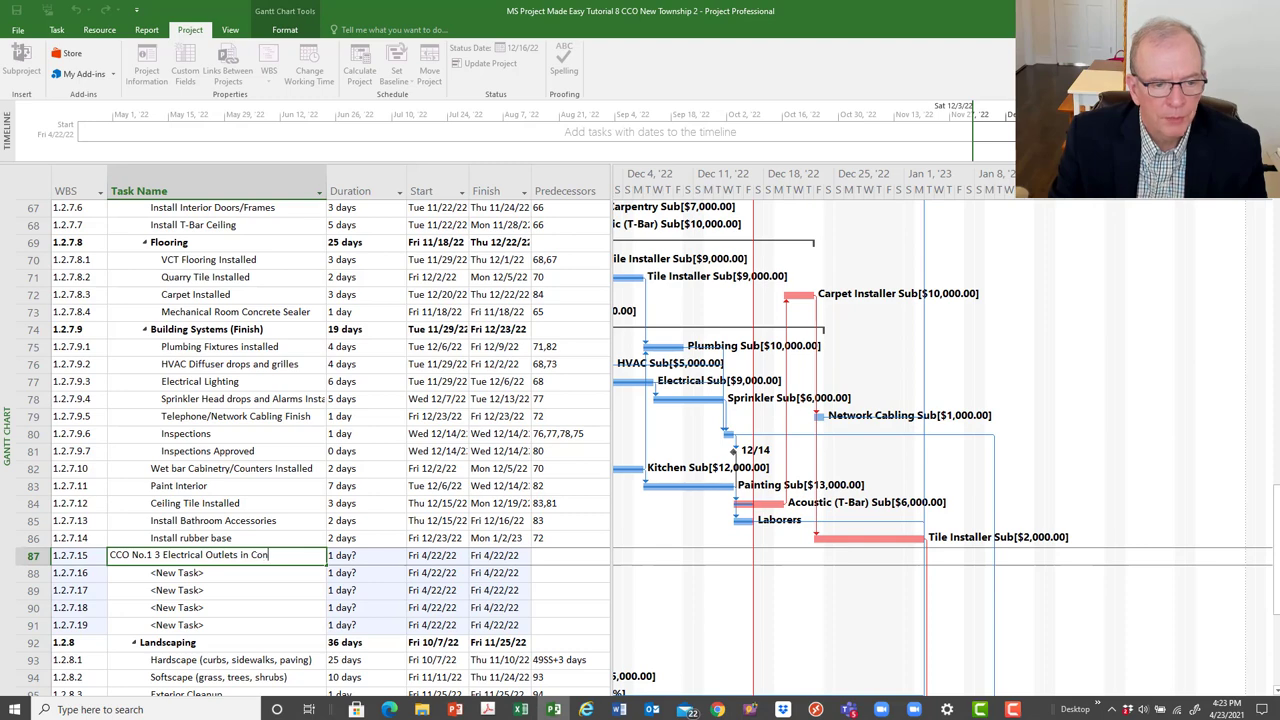
{"action": "type", "text": "f "}
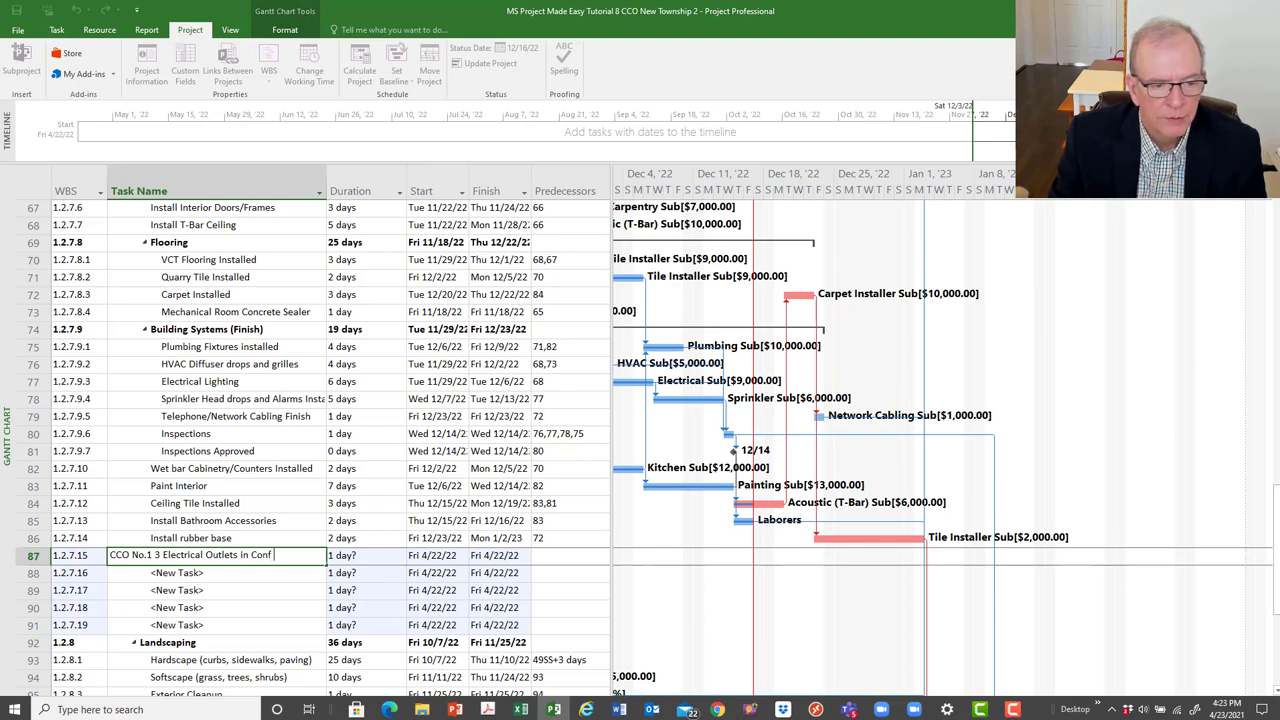
{"action": "type", "text": "Ro"}
{"action": "key", "text": "BackSpace"}
{"action": "type", "text": "m"}
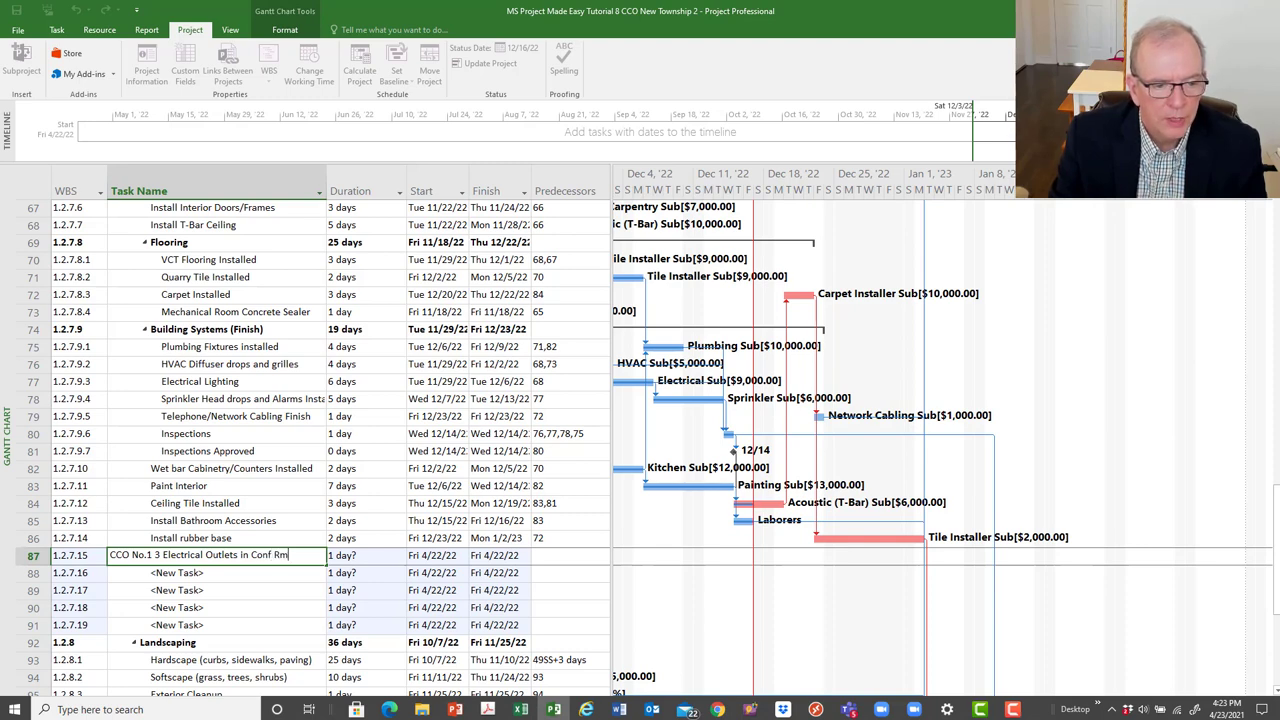
{"action": "type", "text": "."}
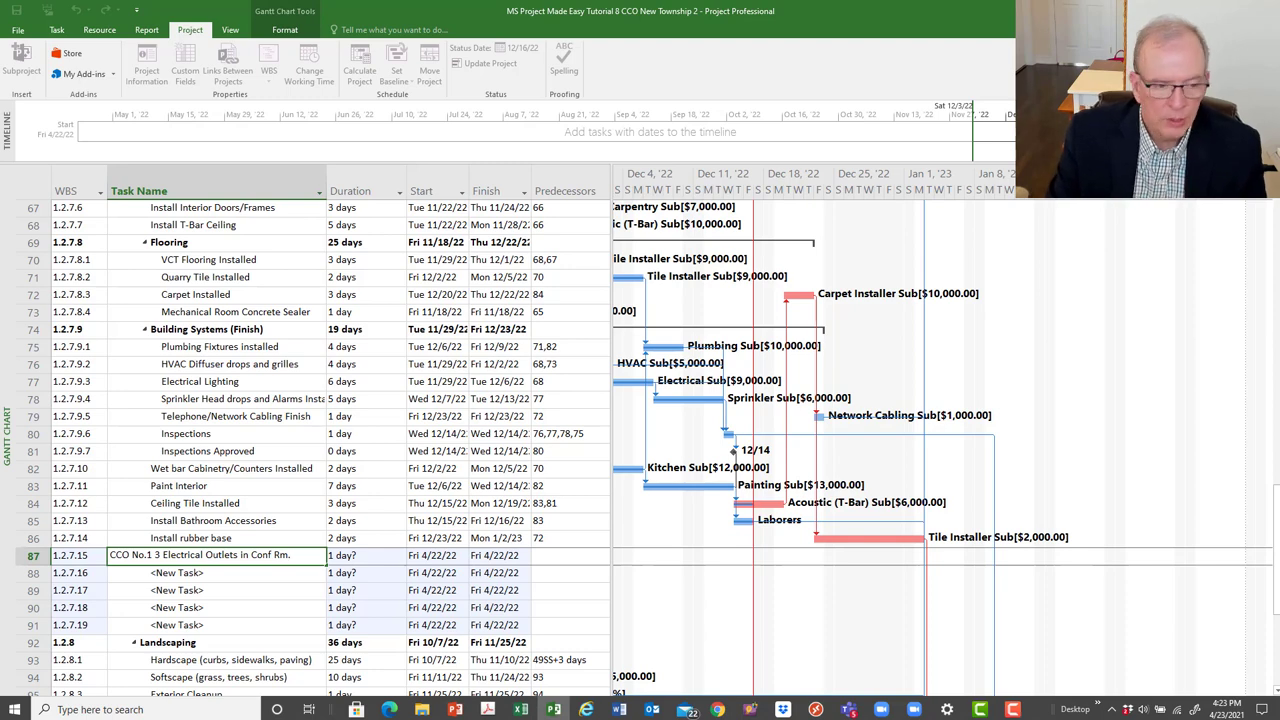
{"action": "key", "text": "Return"}
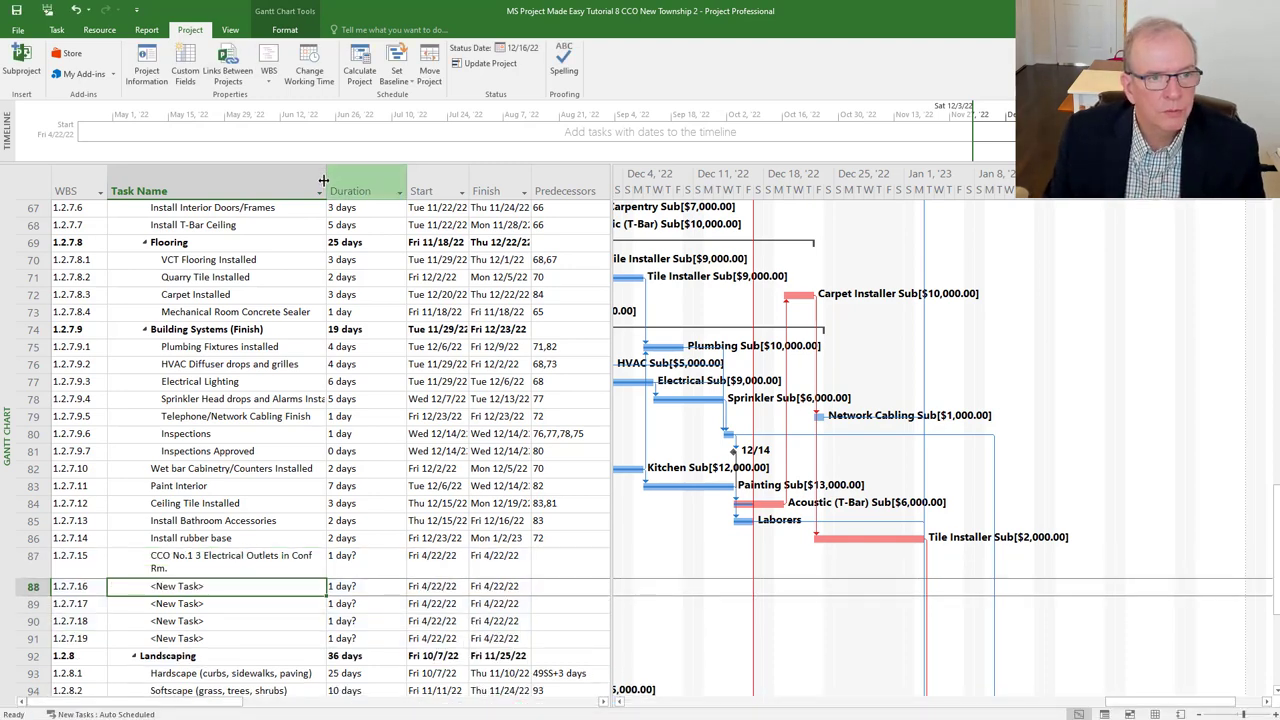
{"action": "left_click_drag", "start_coordinate": [326, 181], "coordinate": [351, 181]}
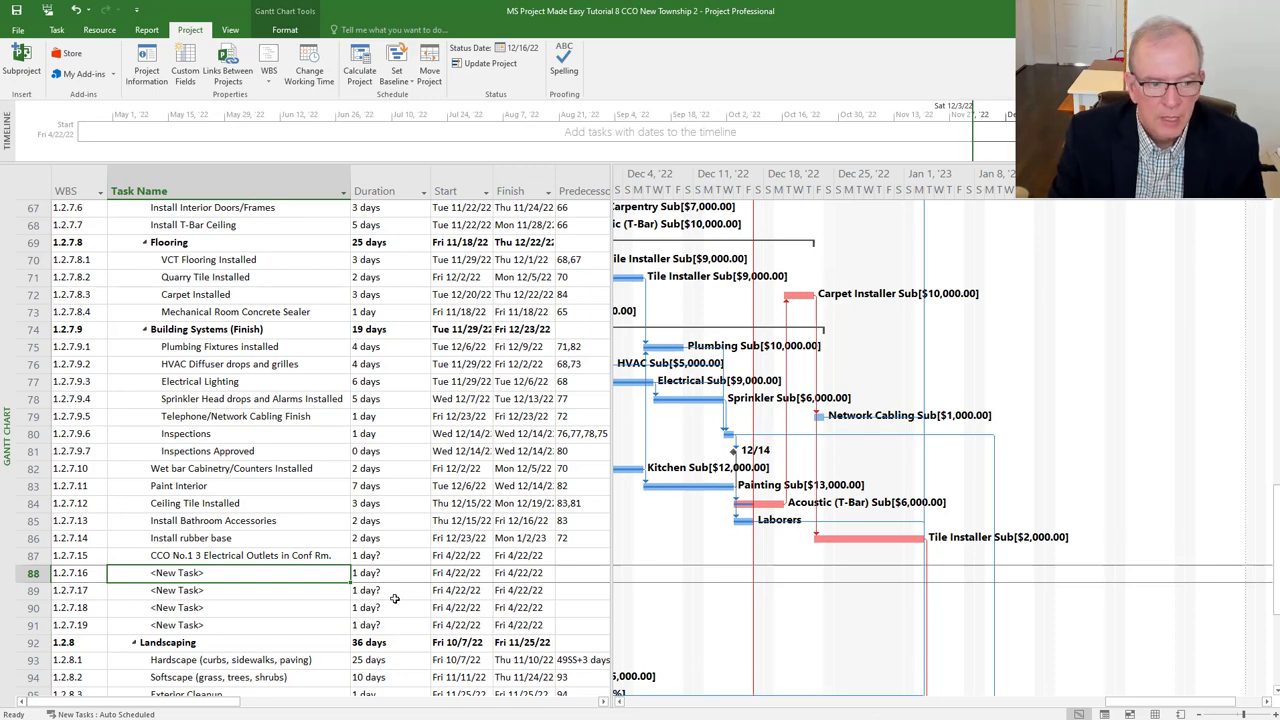
Name the next two blank tasks below the CCO No.1 task "Fish Wires RI" and "Repair Drywall".
{"action": "type", "text": "F"}
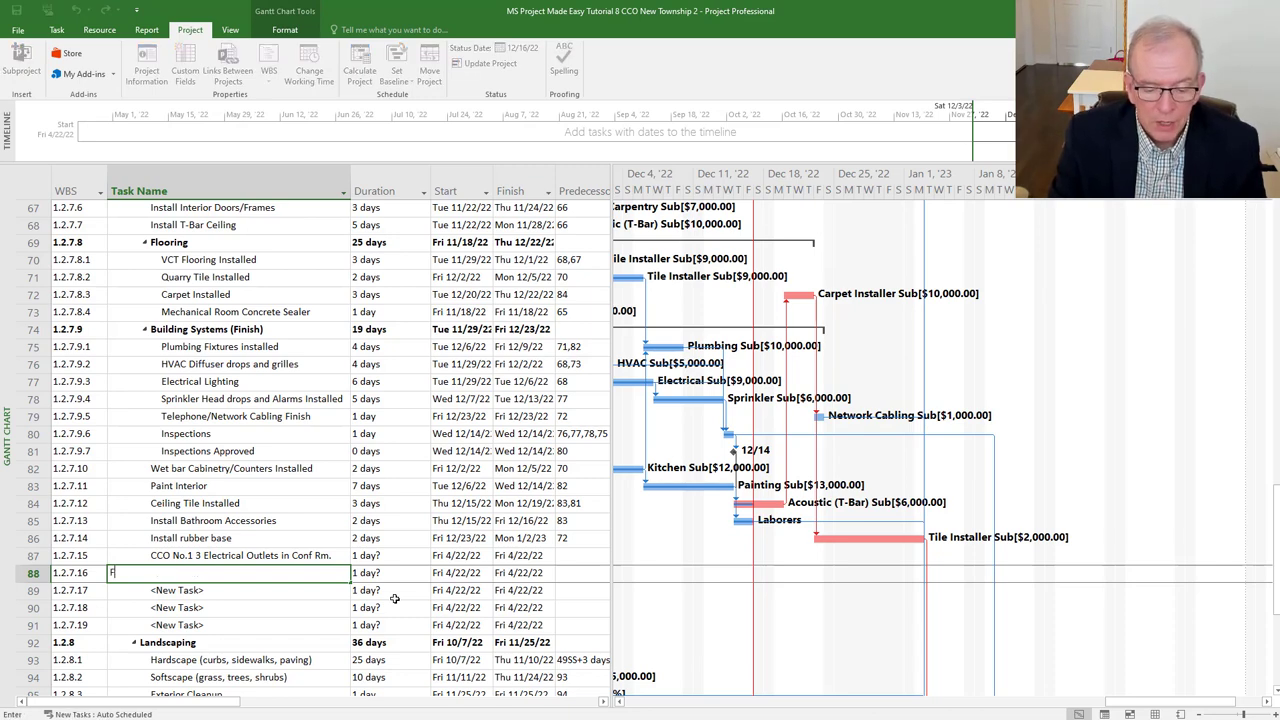
{"action": "type", "text": "ish Wir"}
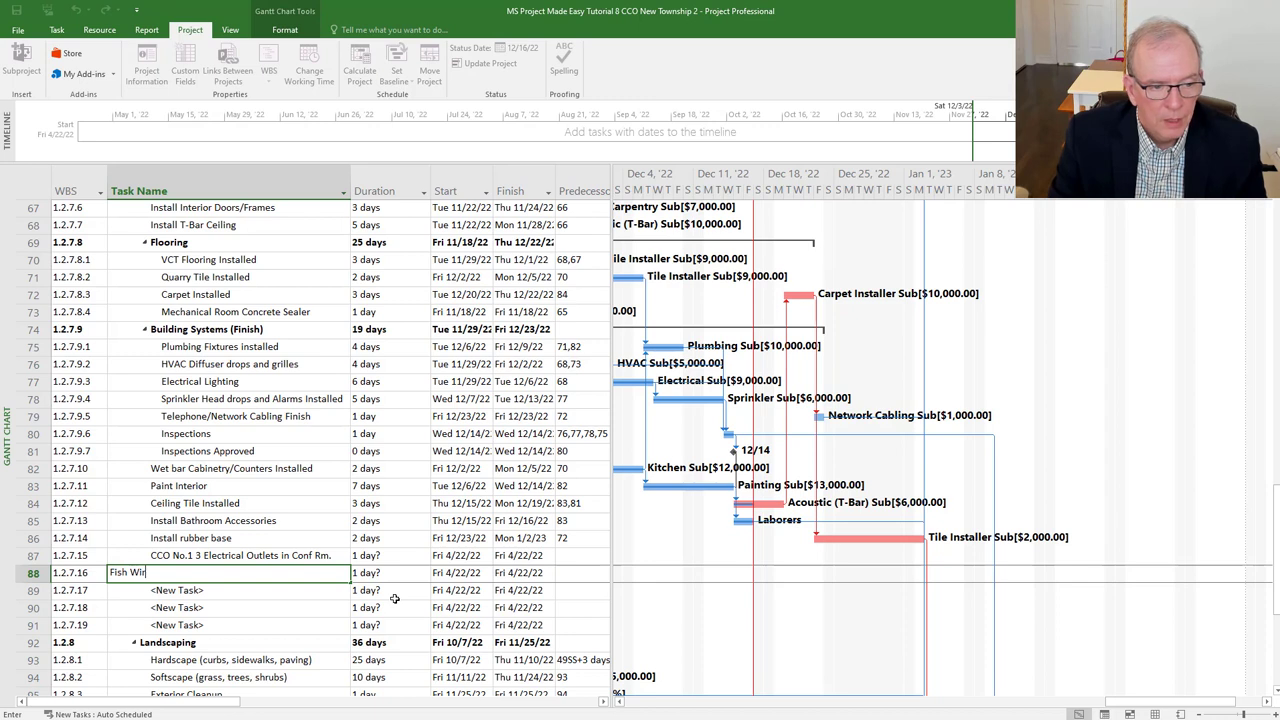
{"action": "type", "text": "es Rl"}
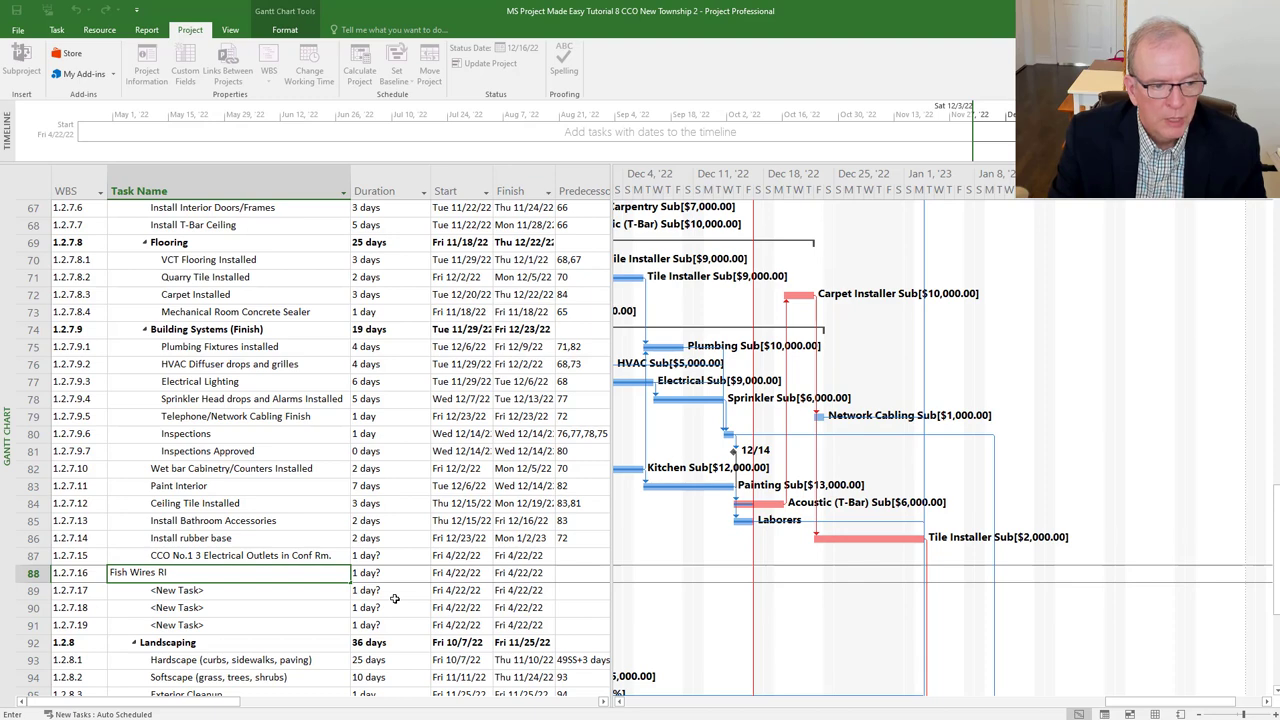
{"action": "key", "text": "Return"}
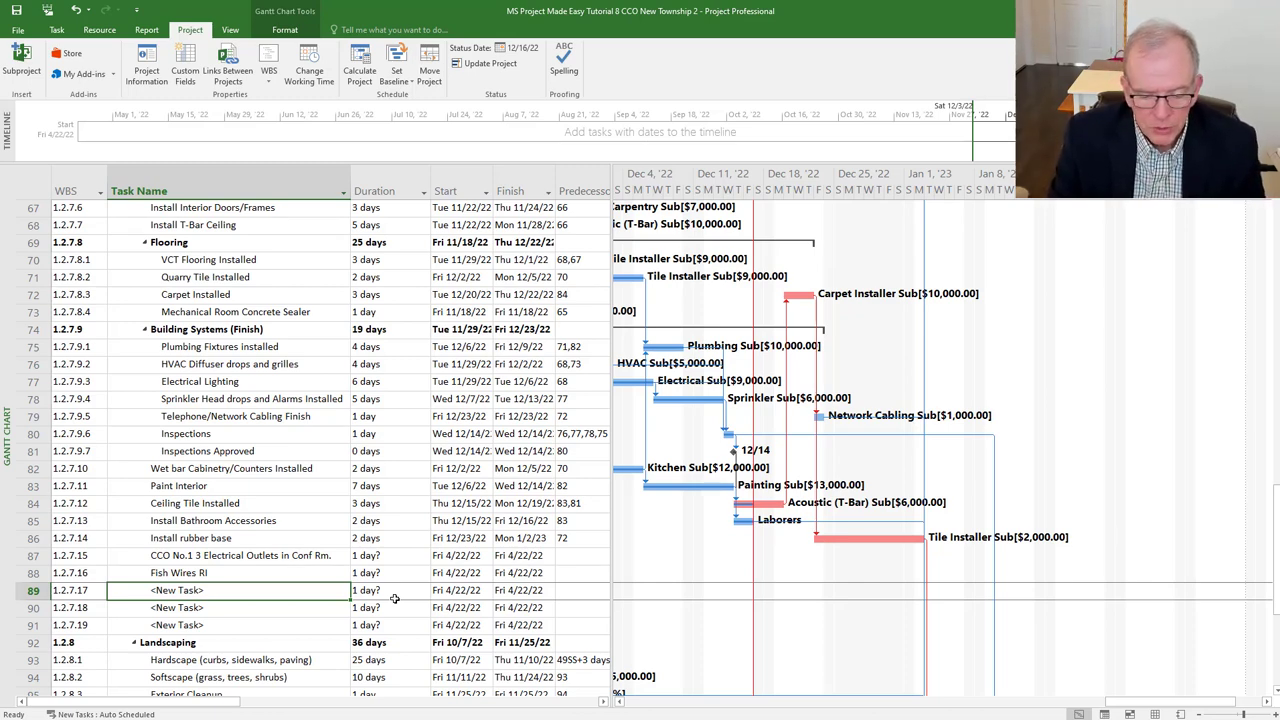
{"action": "type", "text": "Repair "}
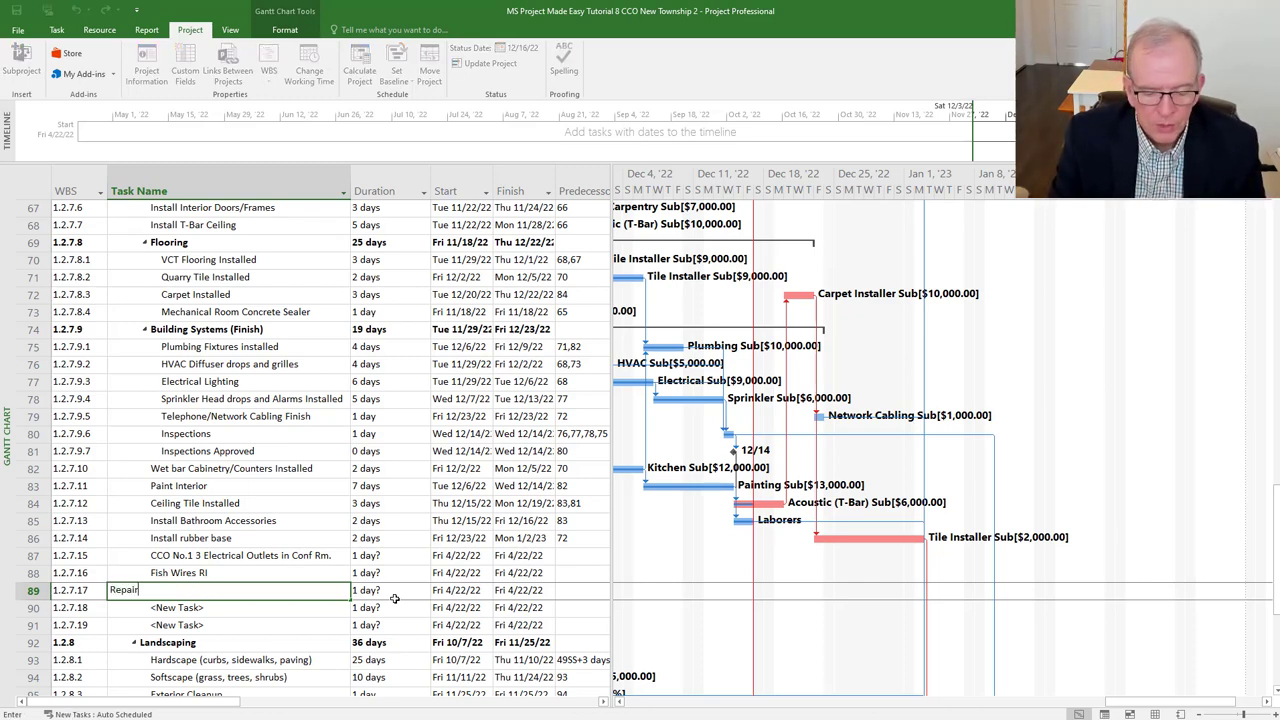
{"action": "type", "text": "Dryw"}
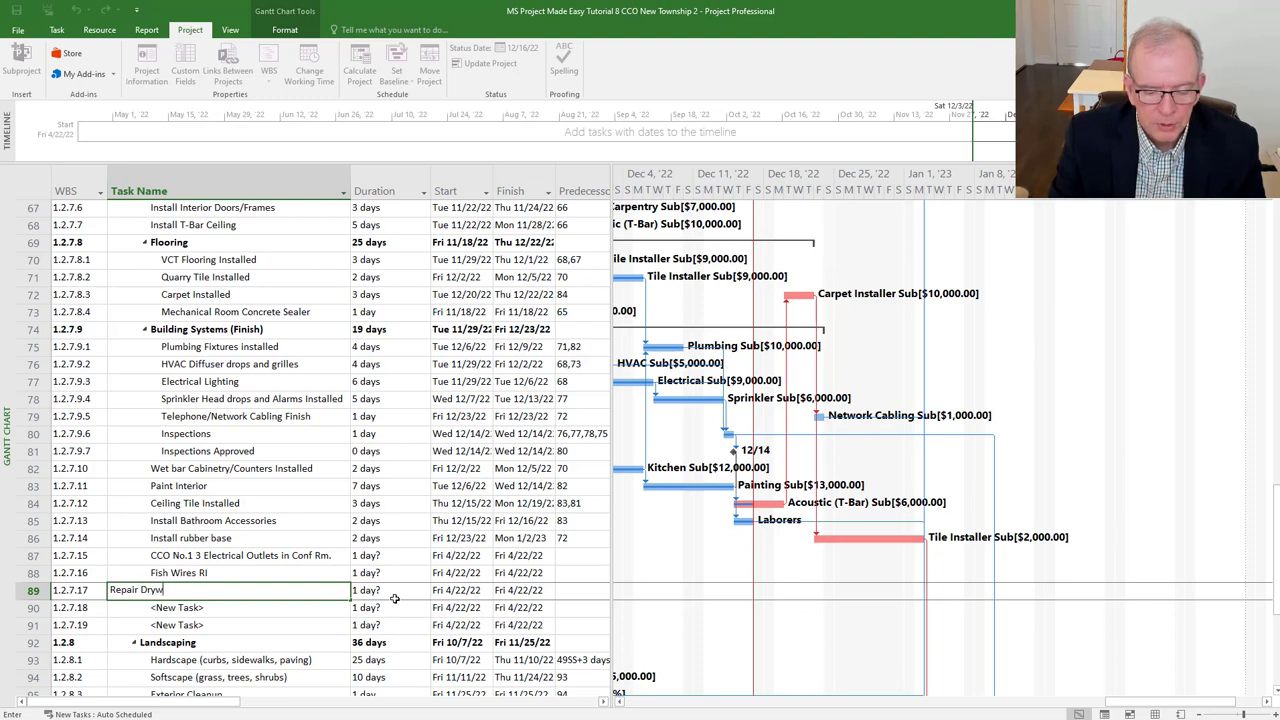
{"action": "type", "text": "all"}
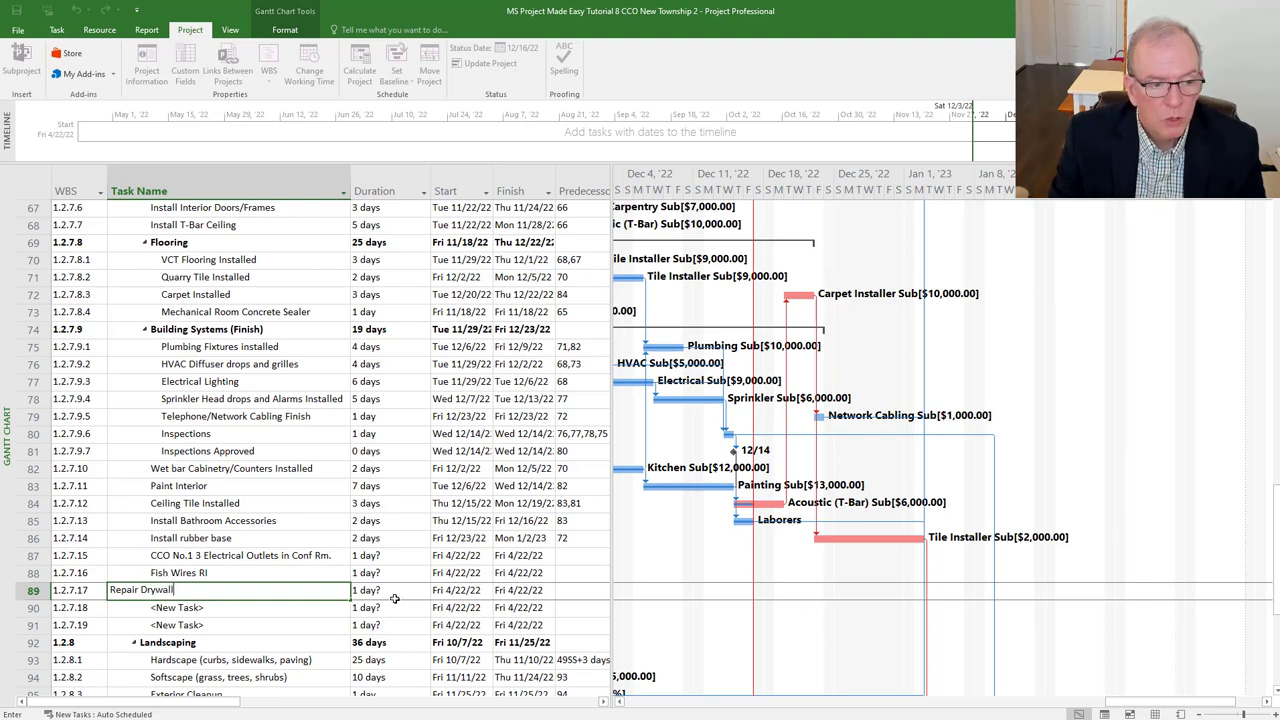
{"action": "key", "text": "Return"}
Name the last two blank tasks above Landscaping "Tape Drywall" and "Paint".
{"action": "type", "text": "Tape Drywall"}
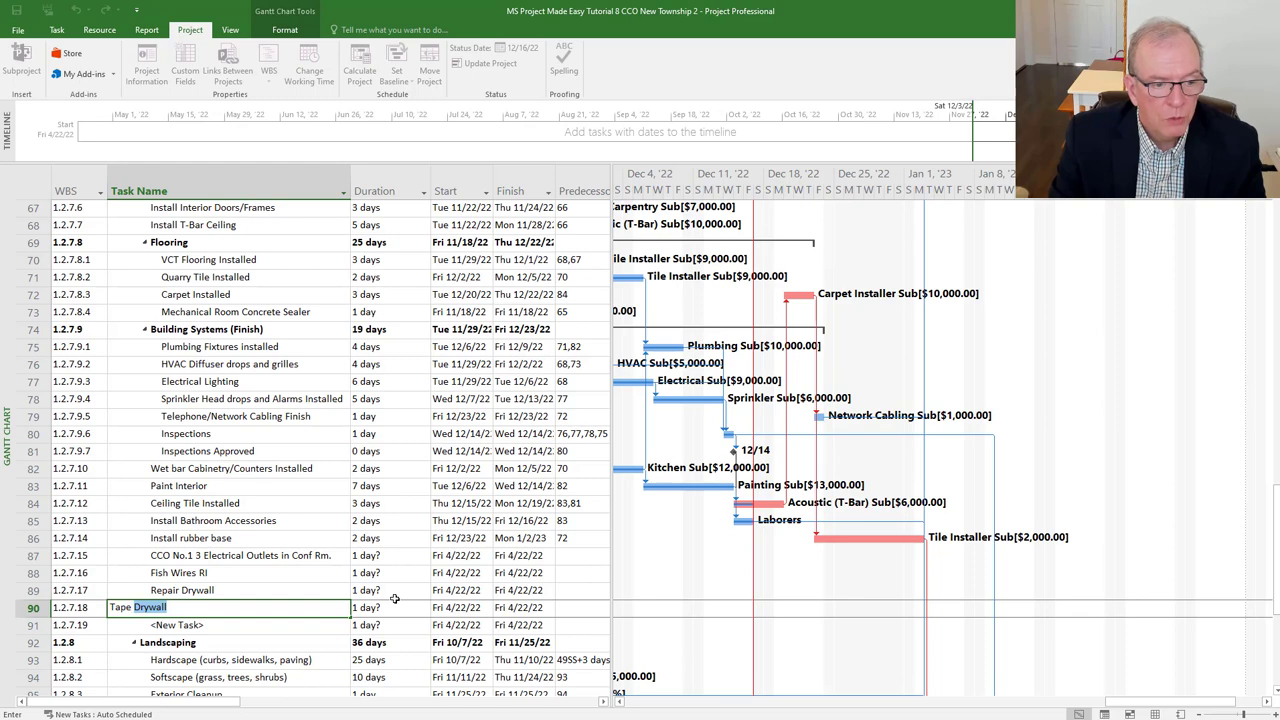
{"action": "key", "text": "Return"}
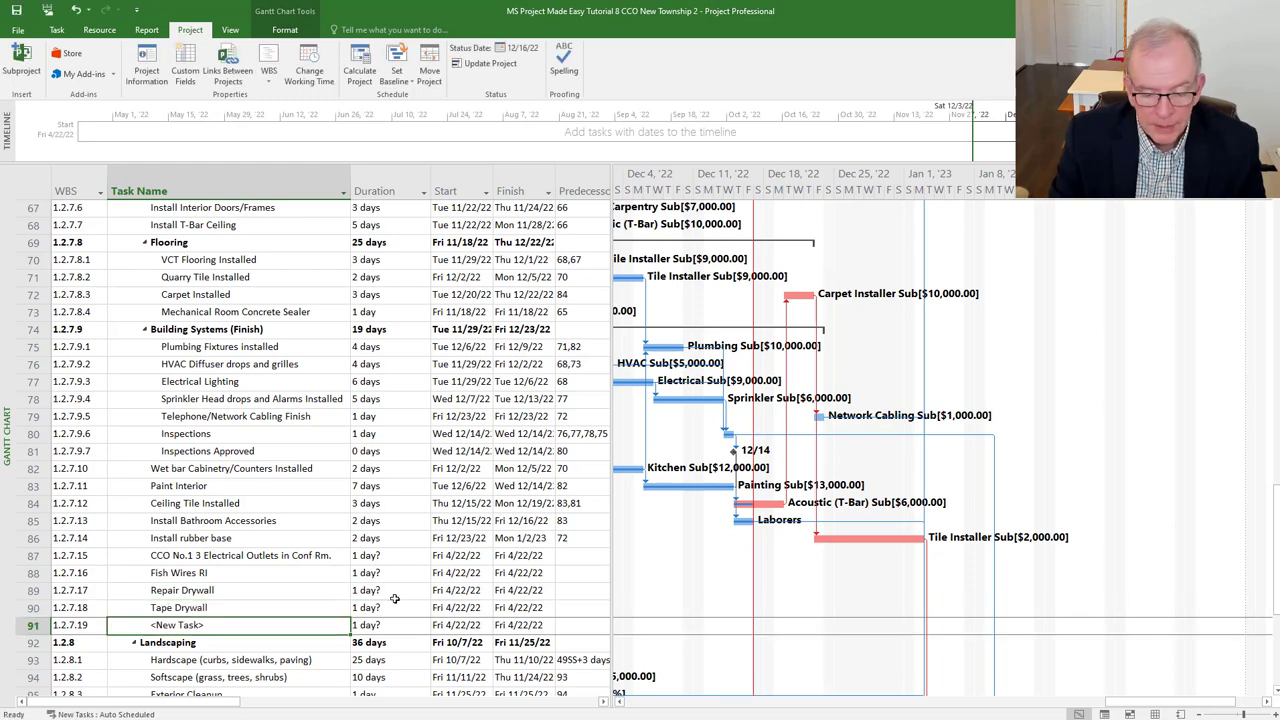
{"action": "type", "text": "Pain"}
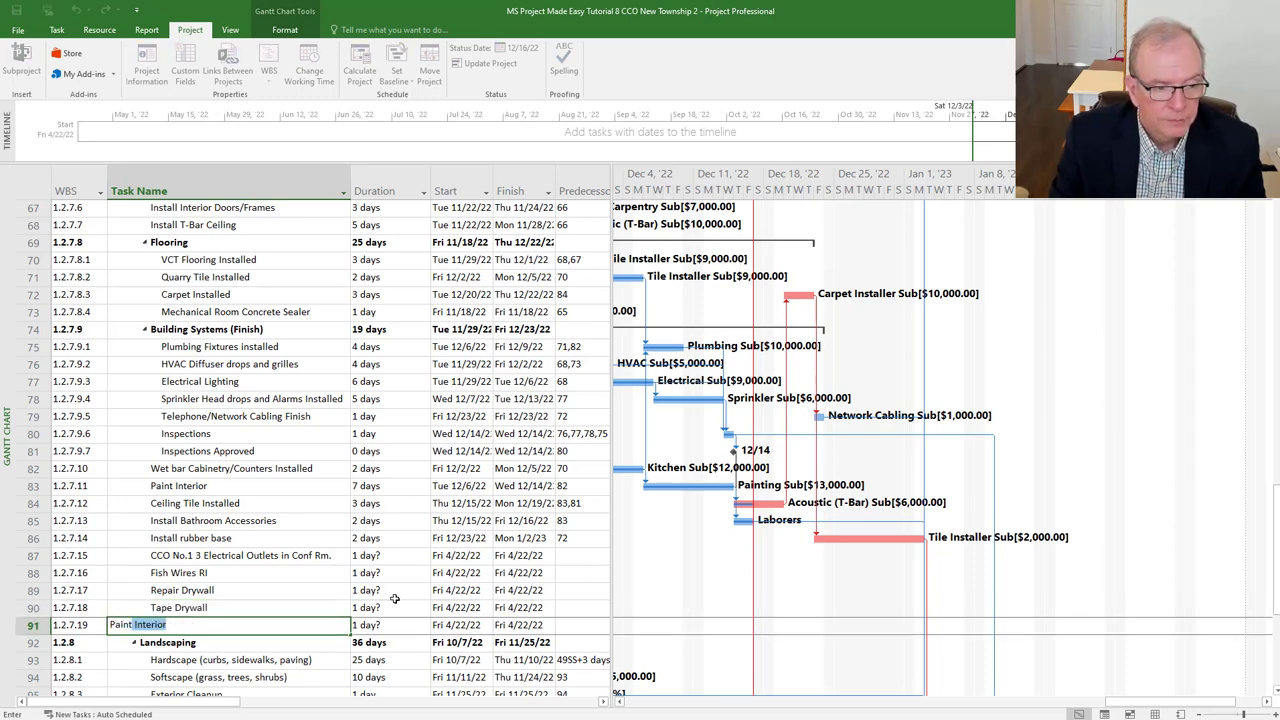
{"action": "type", "text": "t"}
{"action": "key", "text": "BackSpace"}
{"action": "key", "text": "Return"}
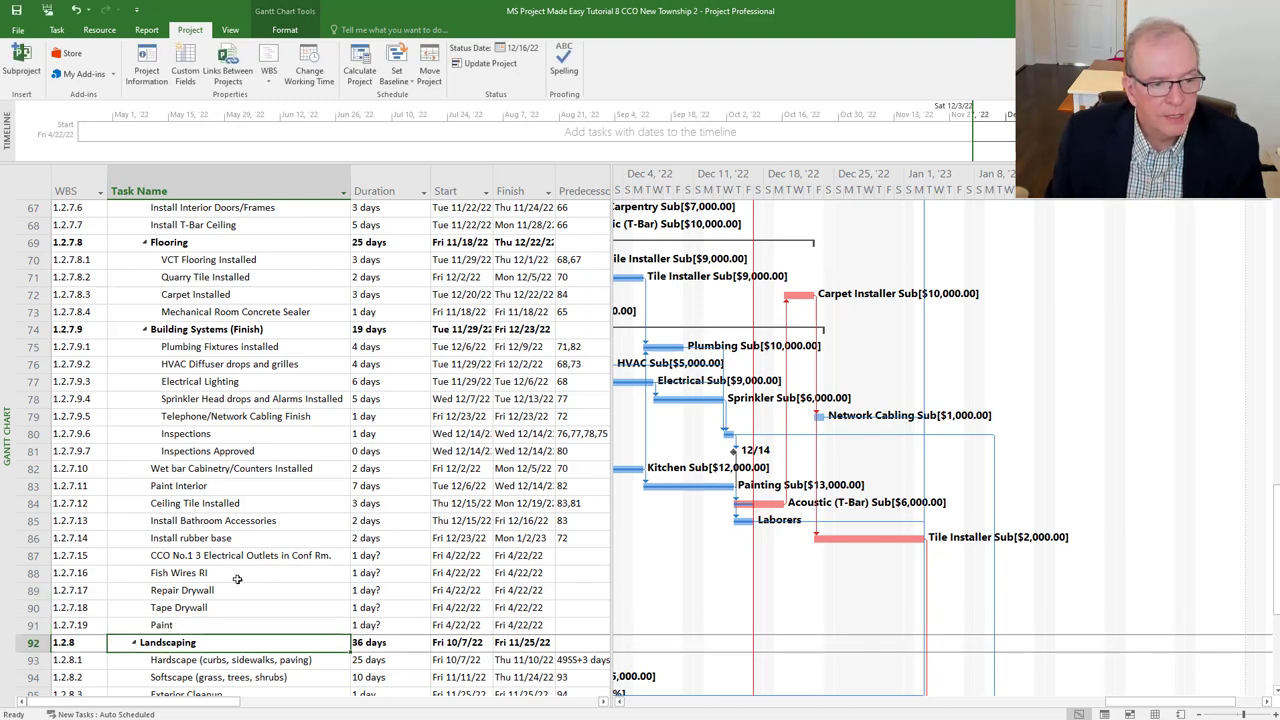
Indent the tasks from Fish Wires RI through Paint as subtasks of the CCO No.1 electrical outlets task.
{"action": "left_click_drag", "start_coordinate": [30, 573], "coordinate": [26, 625]}
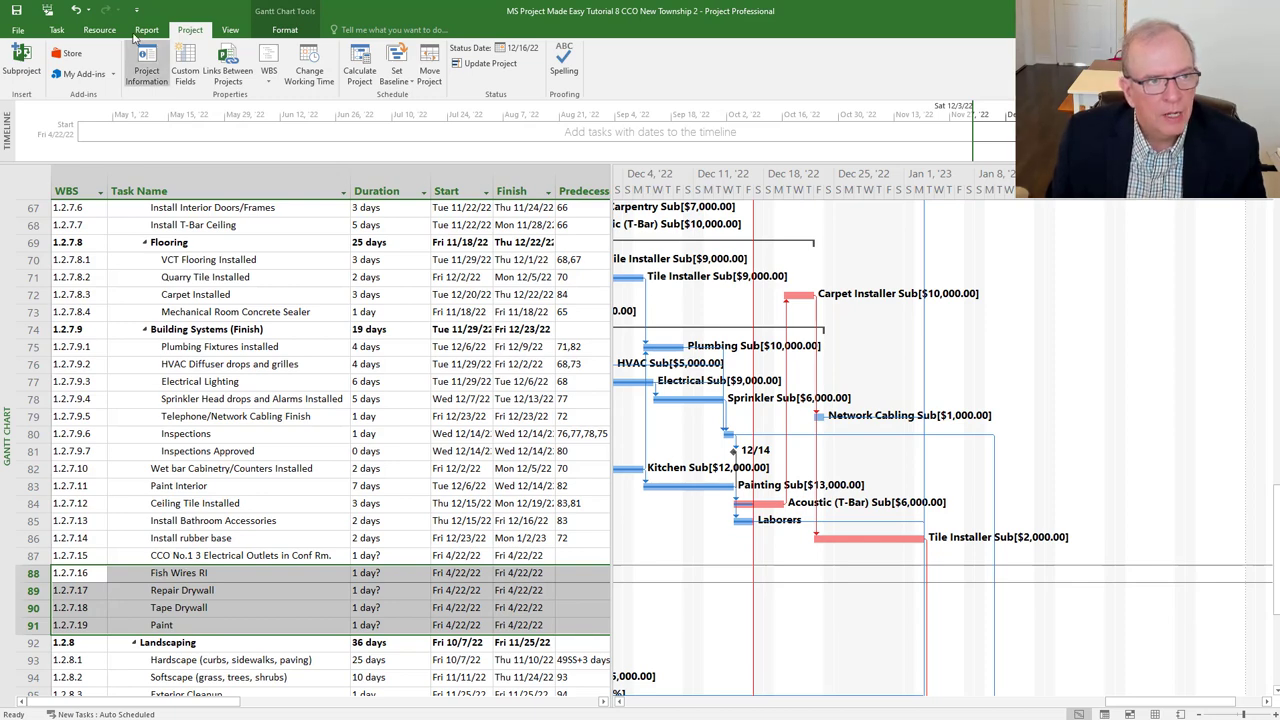
{"action": "left_click", "coordinate": [57, 30]}
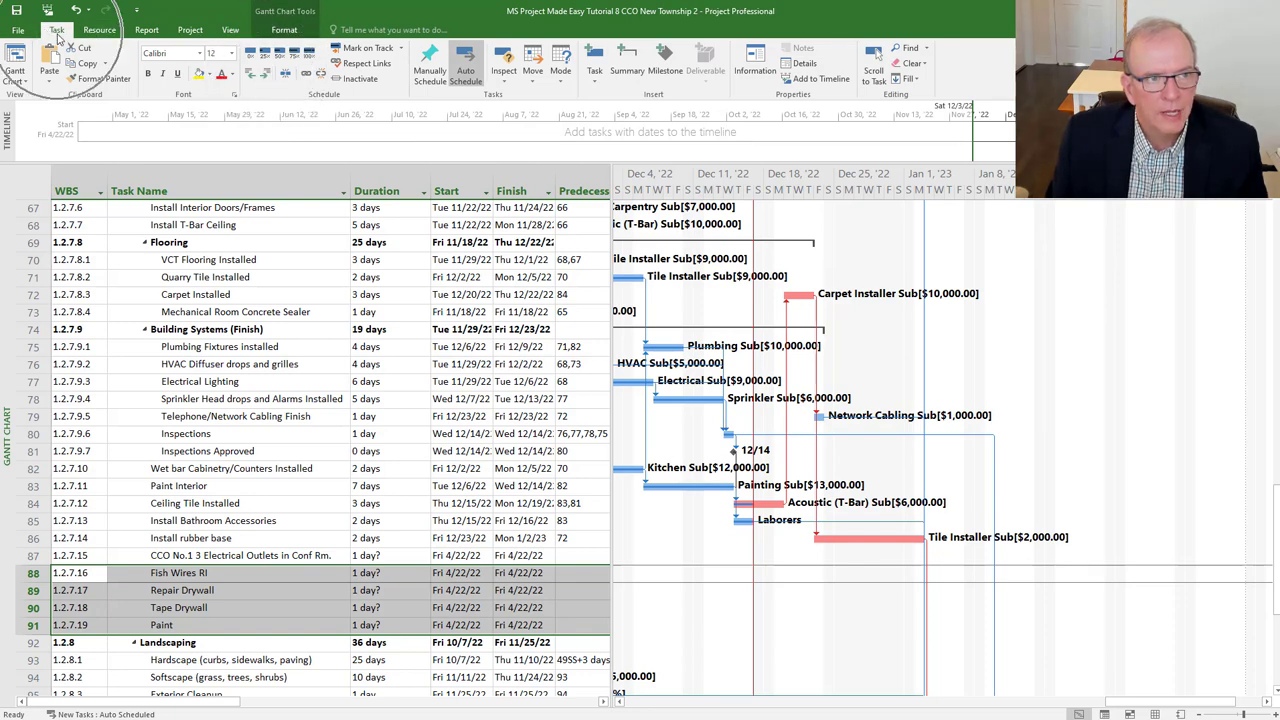
{"action": "left_click", "coordinate": [266, 76]}
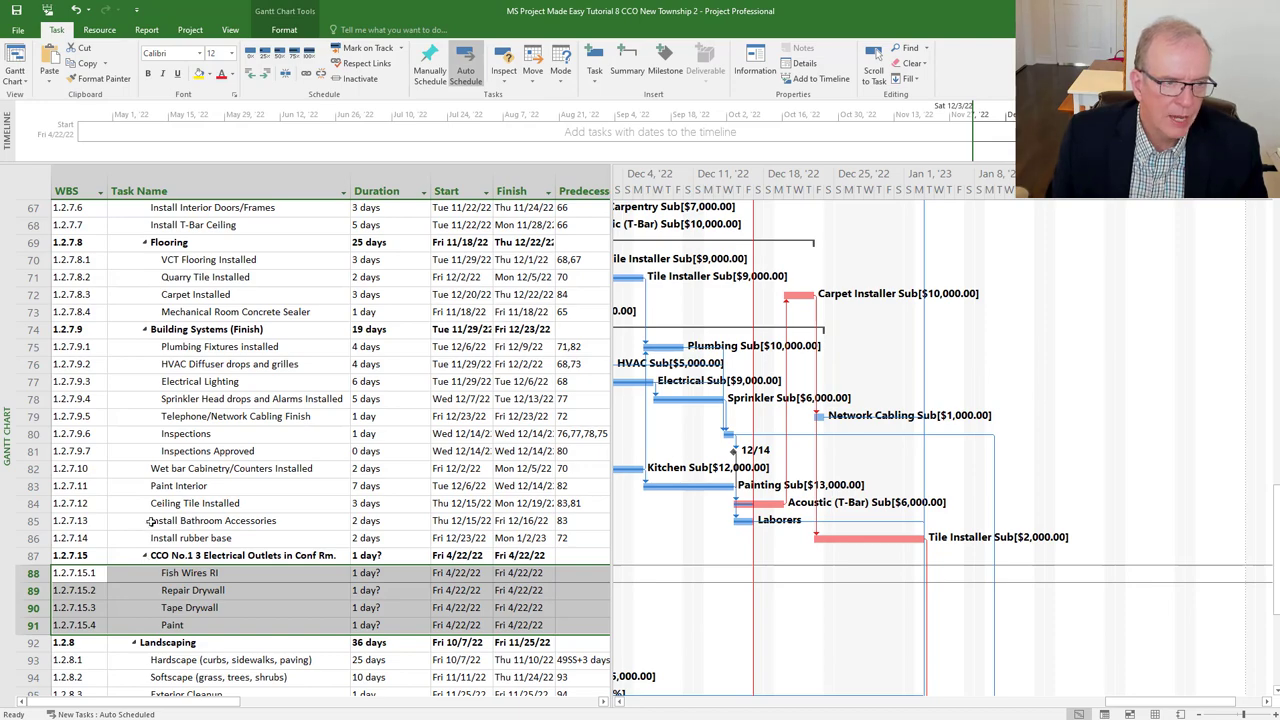
{"action": "scroll", "coordinate": [150, 522], "scroll_direction": "up", "scroll_amount": 4}
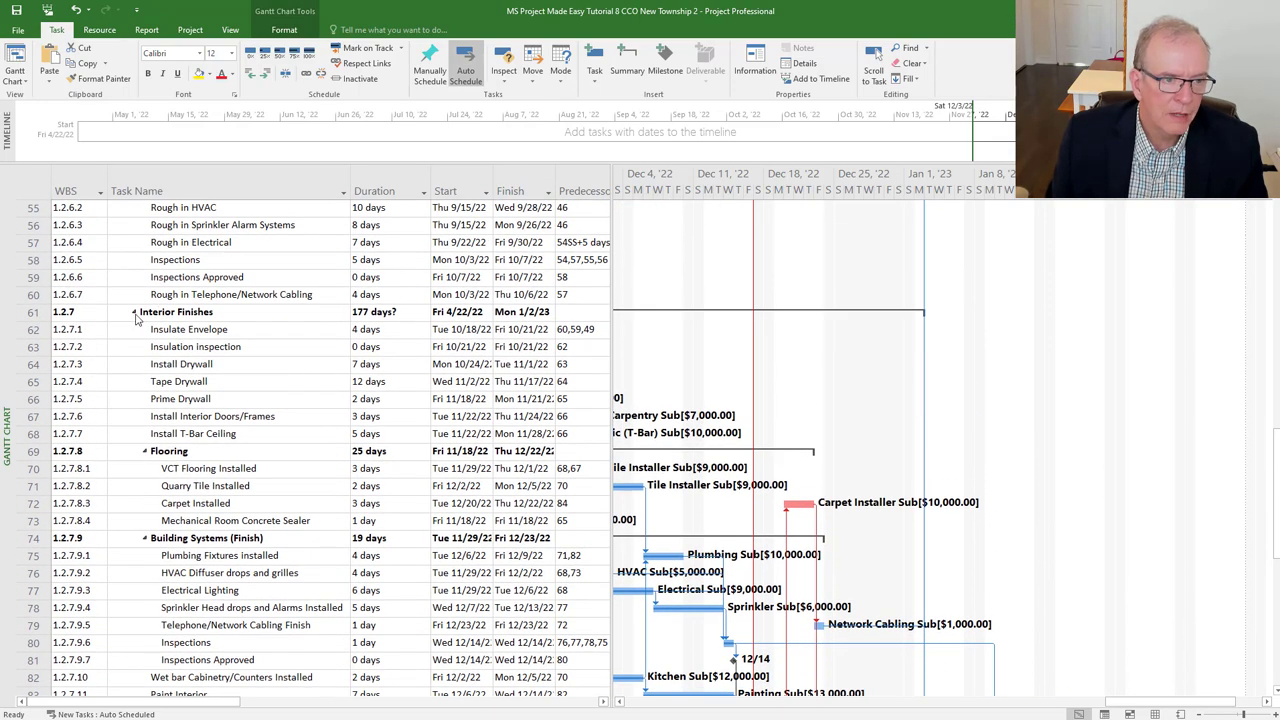
Locate the Gantt bars of Fish Wires RI and Paint Interior on the timescale to compare where they fall.
{"action": "scroll", "coordinate": [160, 380], "scroll_direction": "down", "scroll_amount": 6}
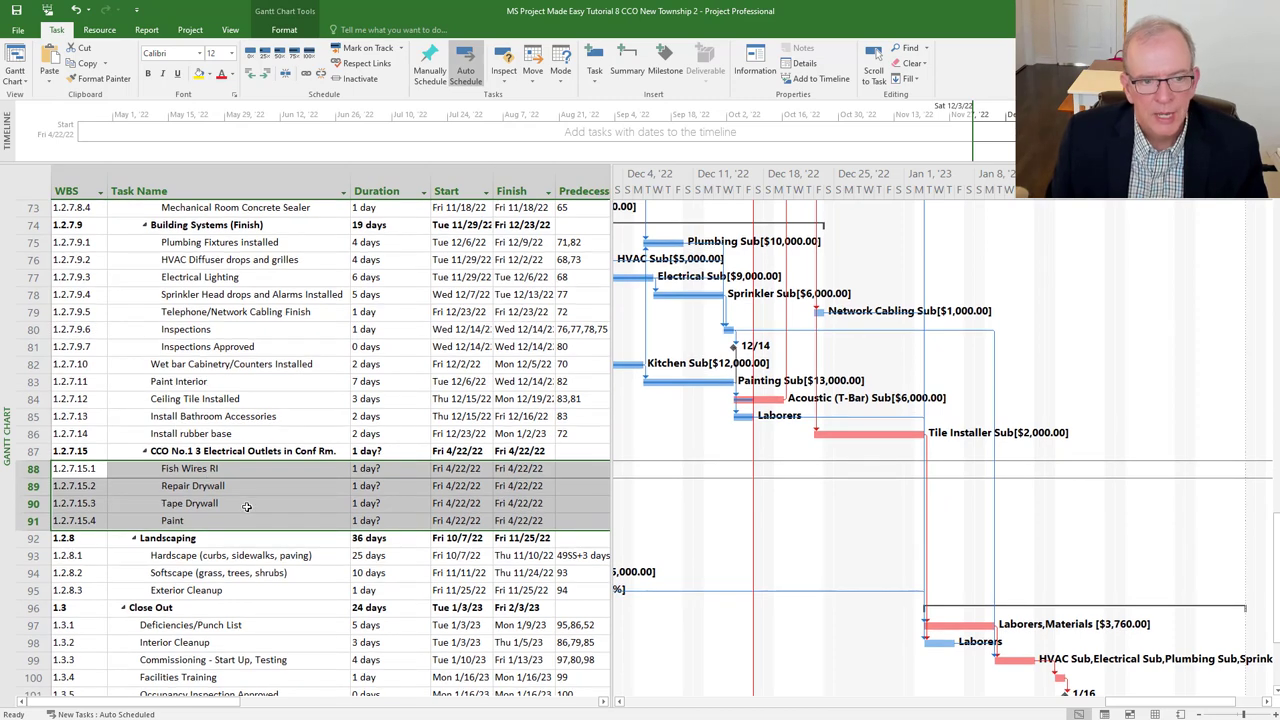
{"action": "left_click", "coordinate": [366, 467]}
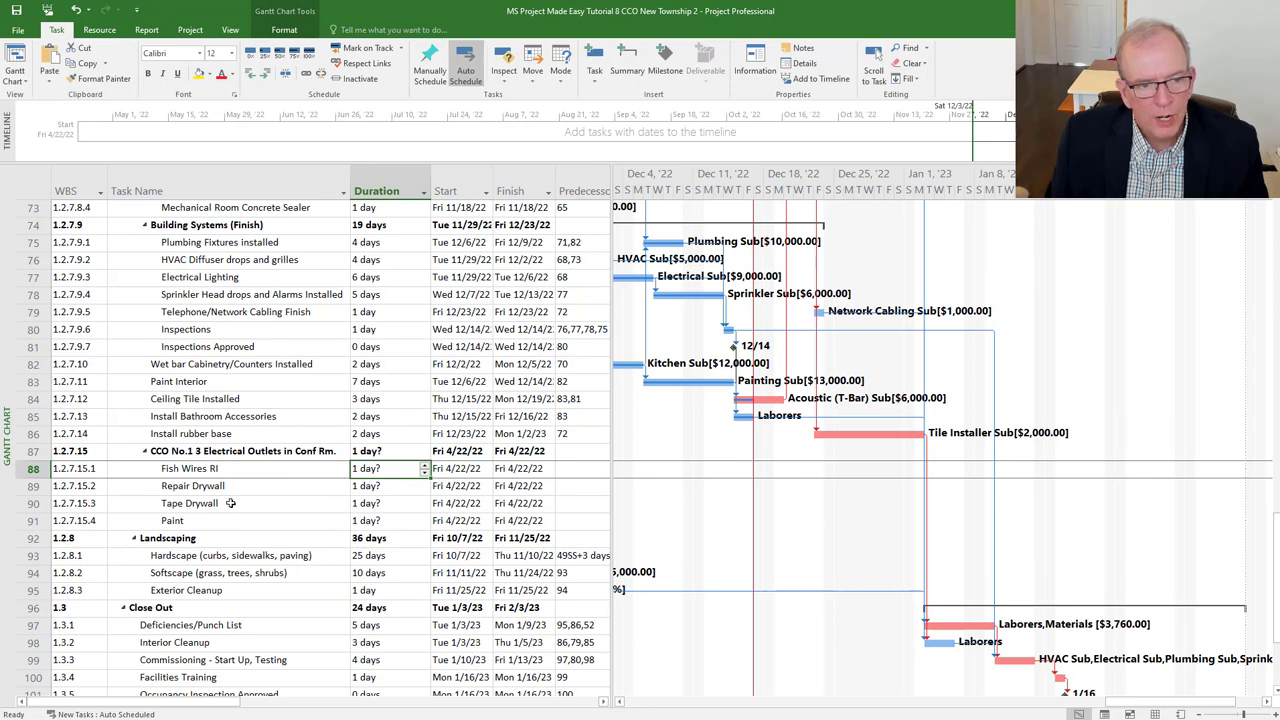
{"action": "left_click", "coordinate": [206, 469]}
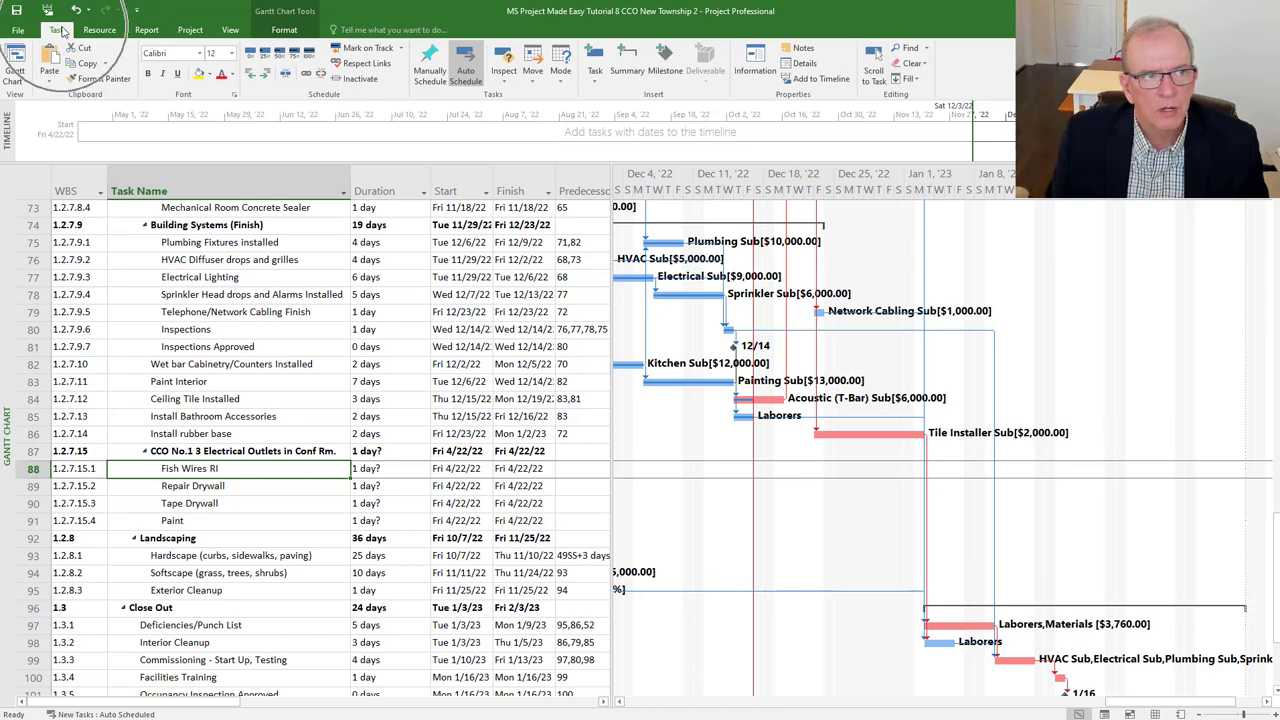
{"action": "left_click", "coordinate": [875, 66]}
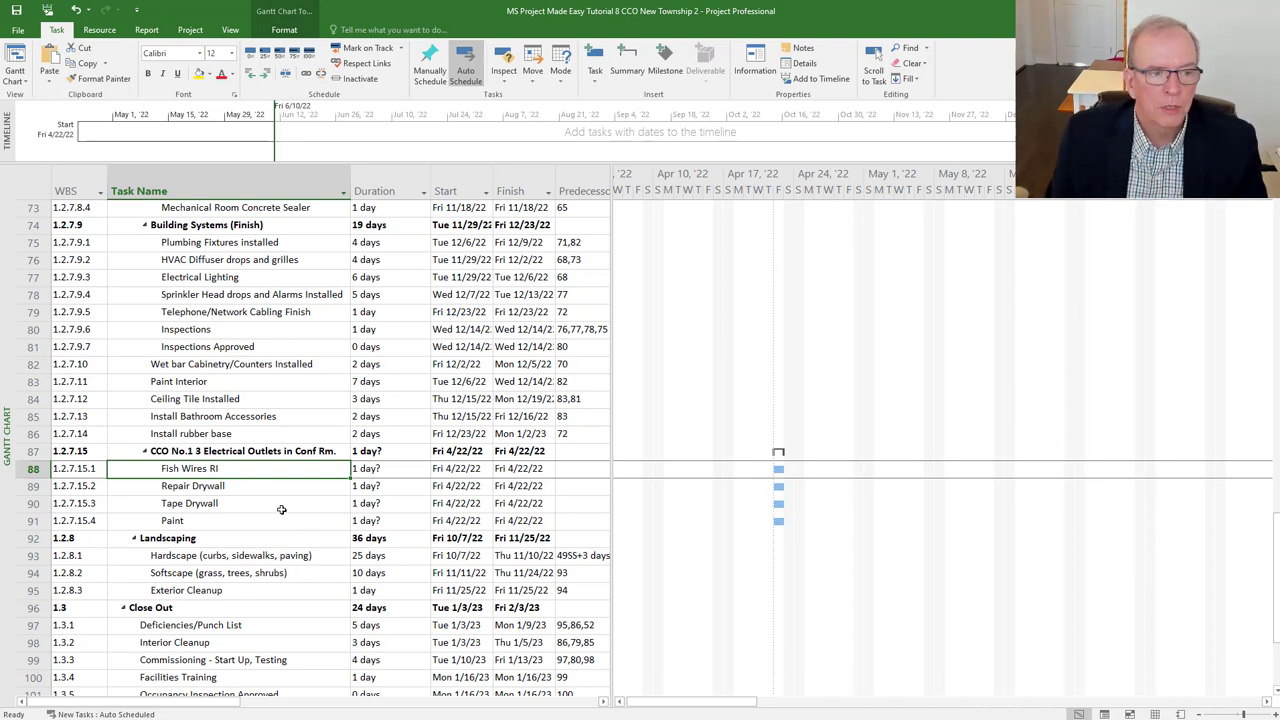
{"action": "left_click", "coordinate": [207, 381]}
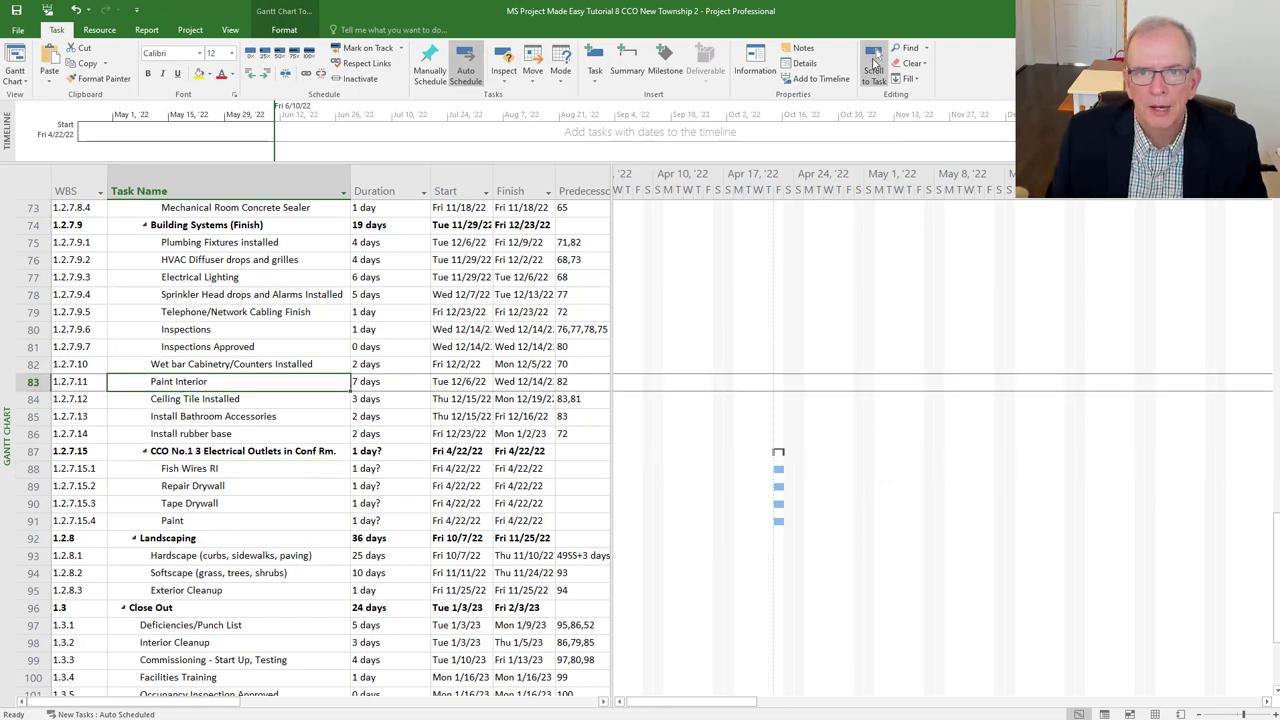
{"action": "left_click", "coordinate": [873, 68]}
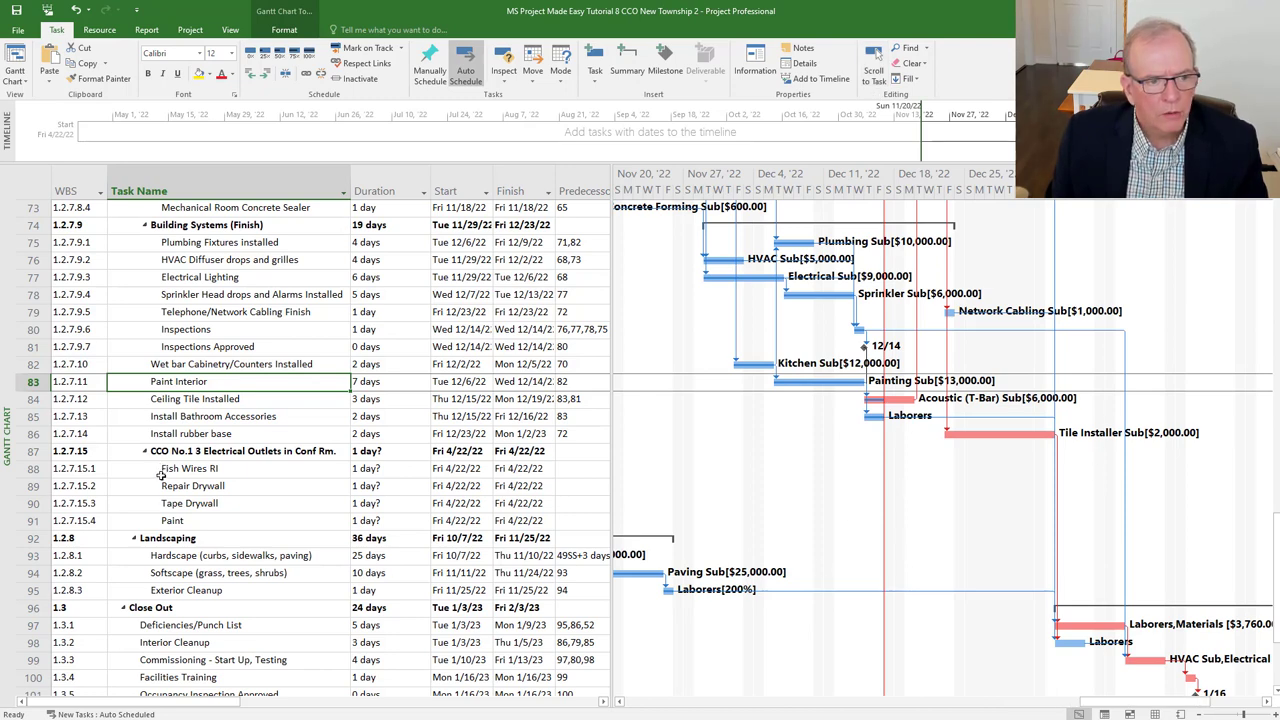
Link the four CCO No.1 subtasks, Fish Wires RI through Paint, in sequence and show their bars in the Gantt chart.
{"action": "left_click", "coordinate": [33, 468]}
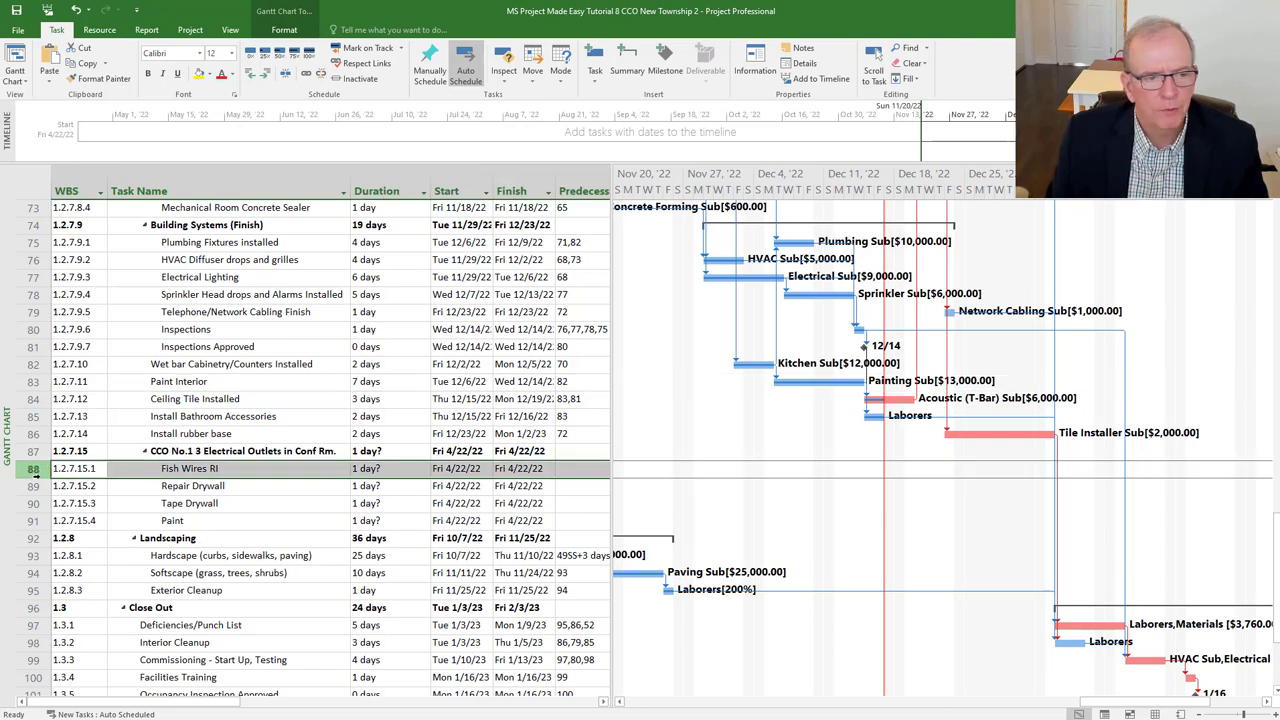
{"action": "left_click_drag", "start_coordinate": [33, 468], "coordinate": [33, 520]}
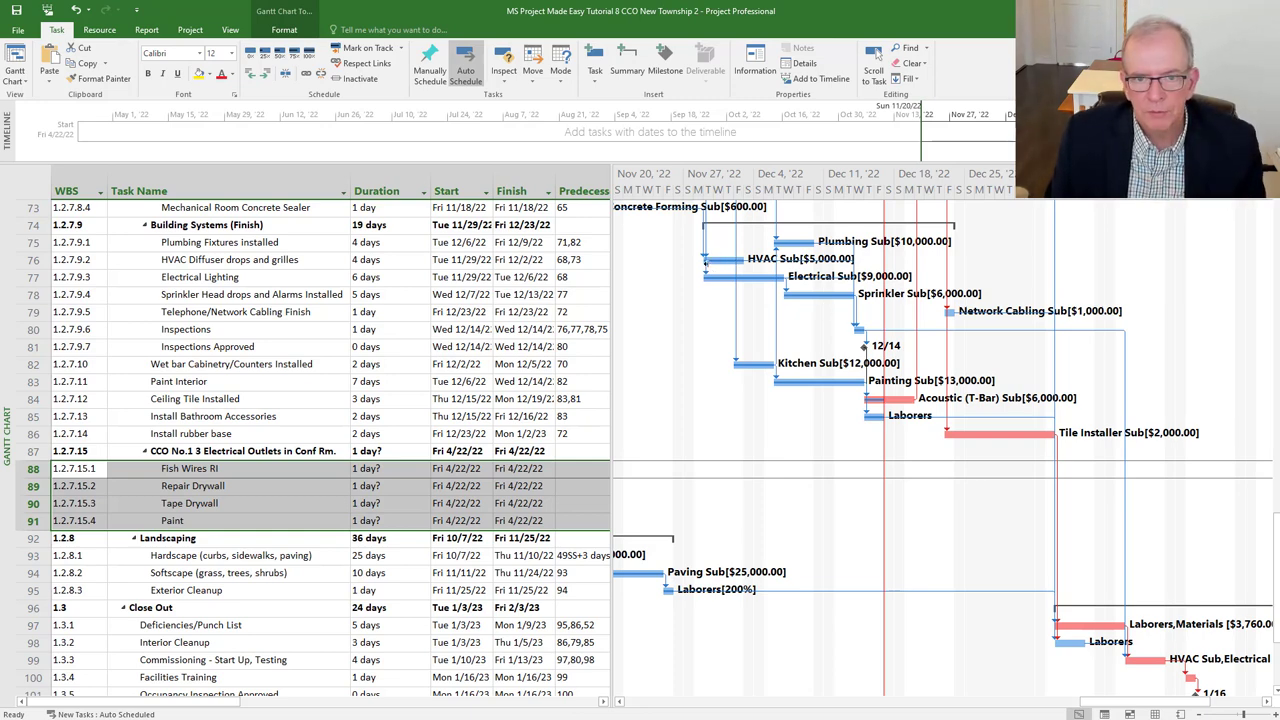
{"action": "mouse_move", "coordinate": [704, 272]}
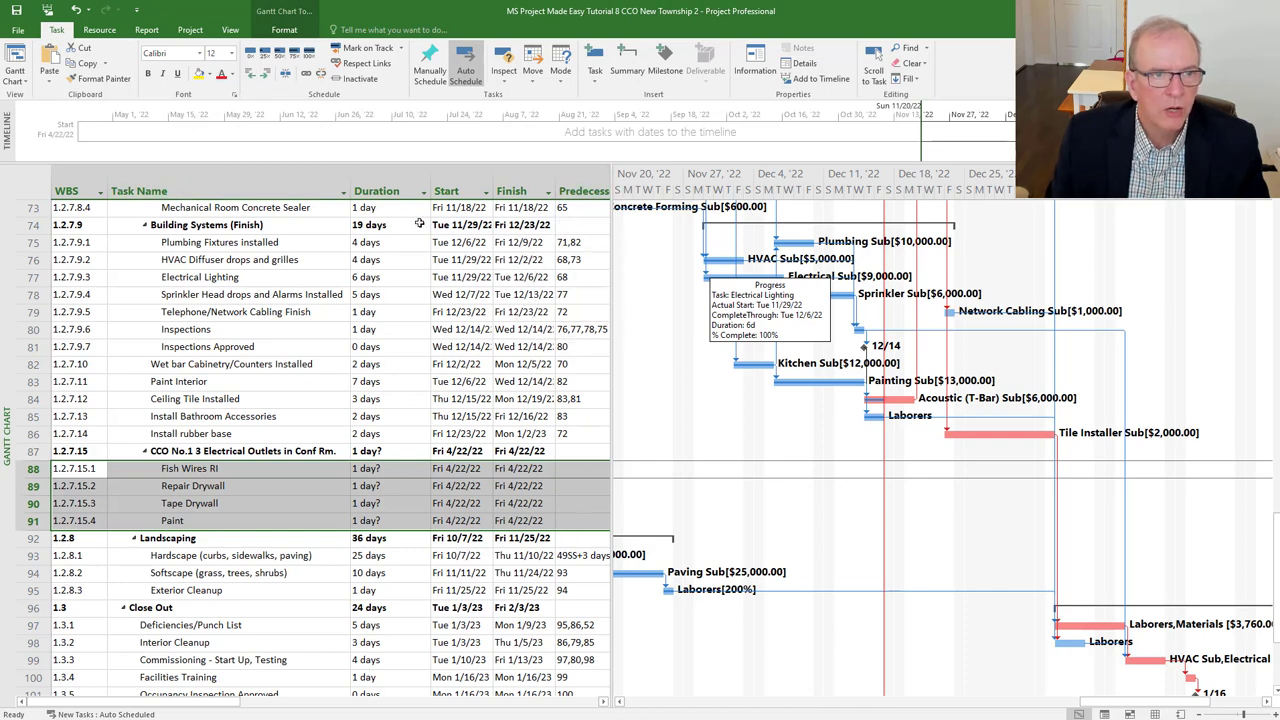
{"action": "left_click", "coordinate": [309, 75]}
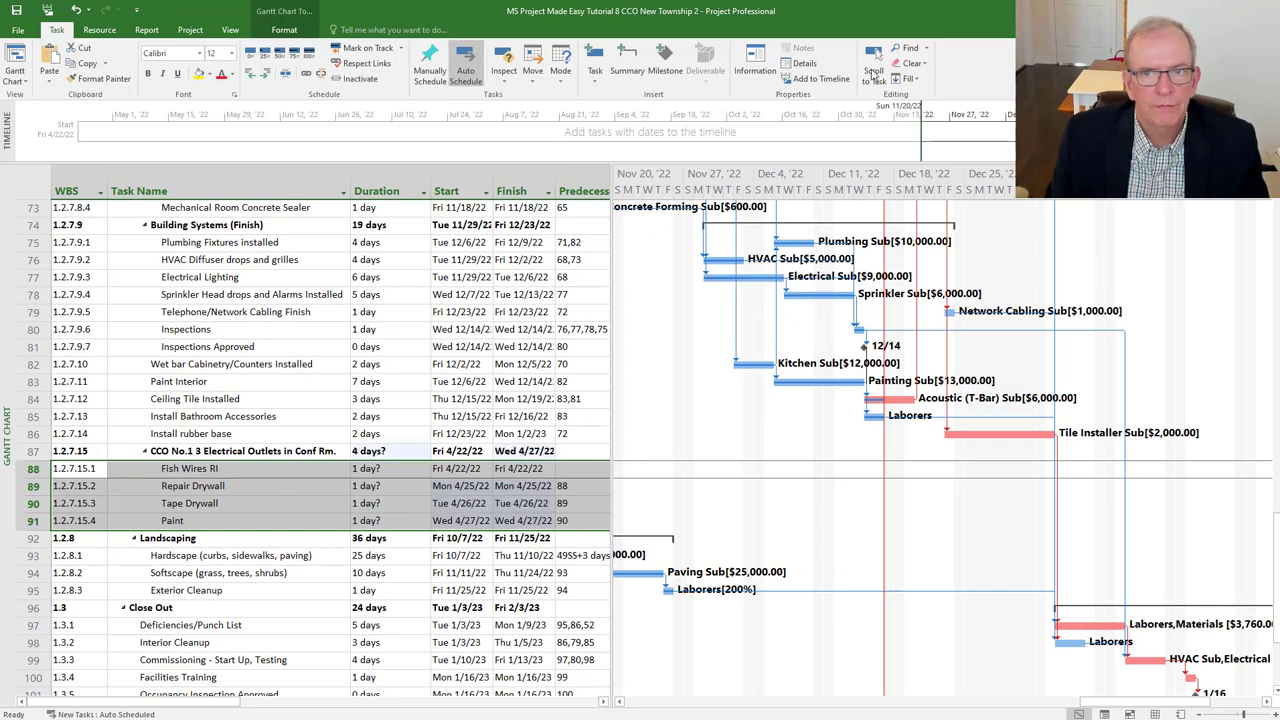
{"action": "left_click", "coordinate": [874, 62]}
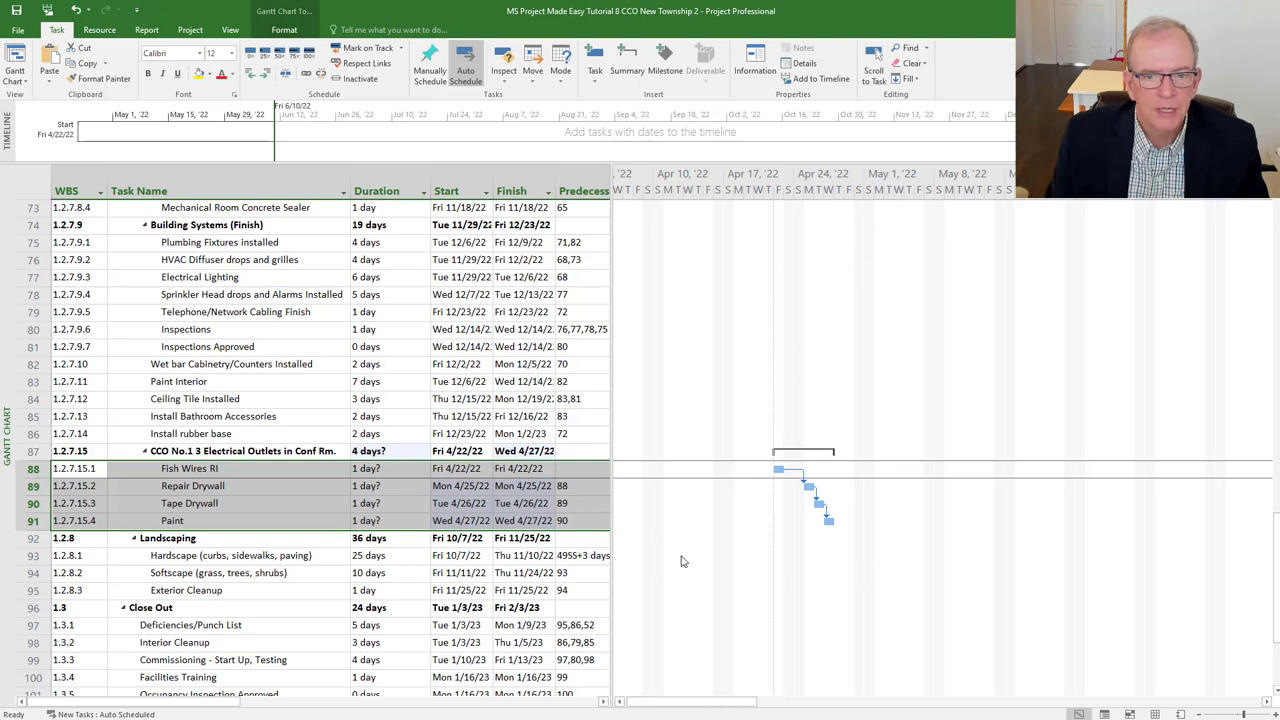
Set the durations to 2 days for Fish Wires RI, 1 day for Repair Drywall, and 2 days each for Tape Drywall and Paint.
{"action": "left_click", "coordinate": [380, 470]}
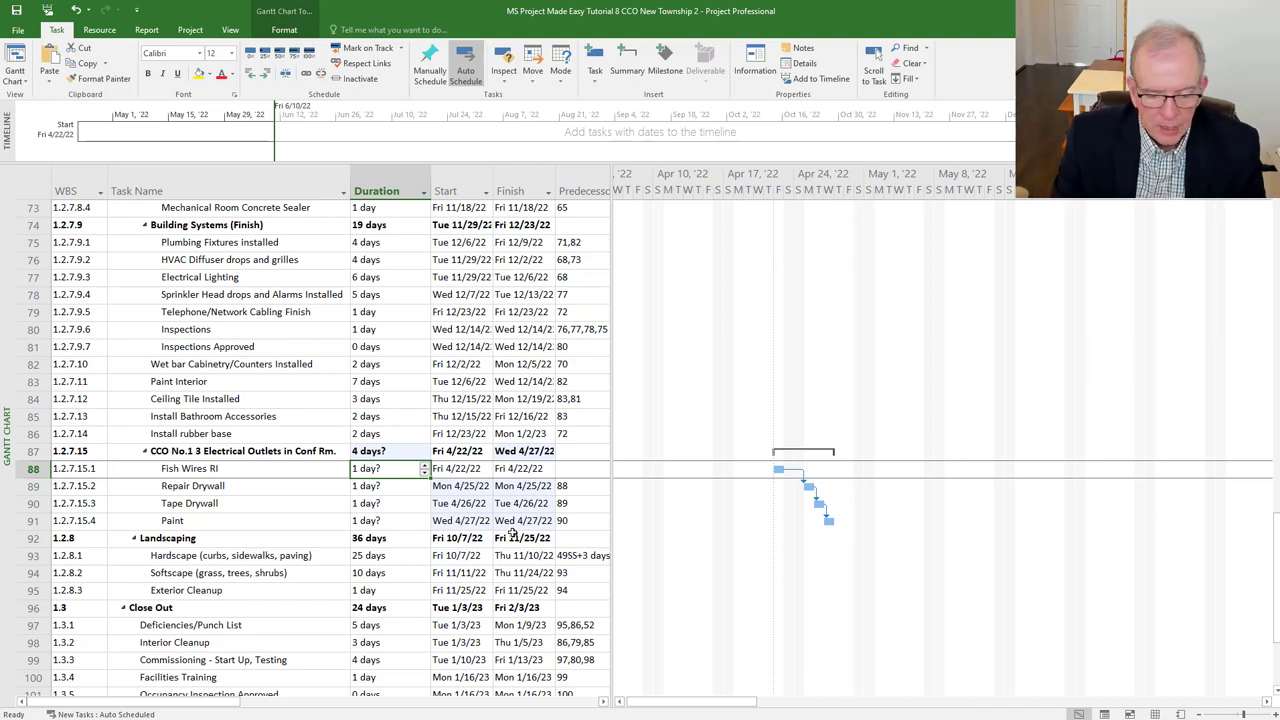
{"action": "type", "text": "2"}
{"action": "key", "text": "Return"}
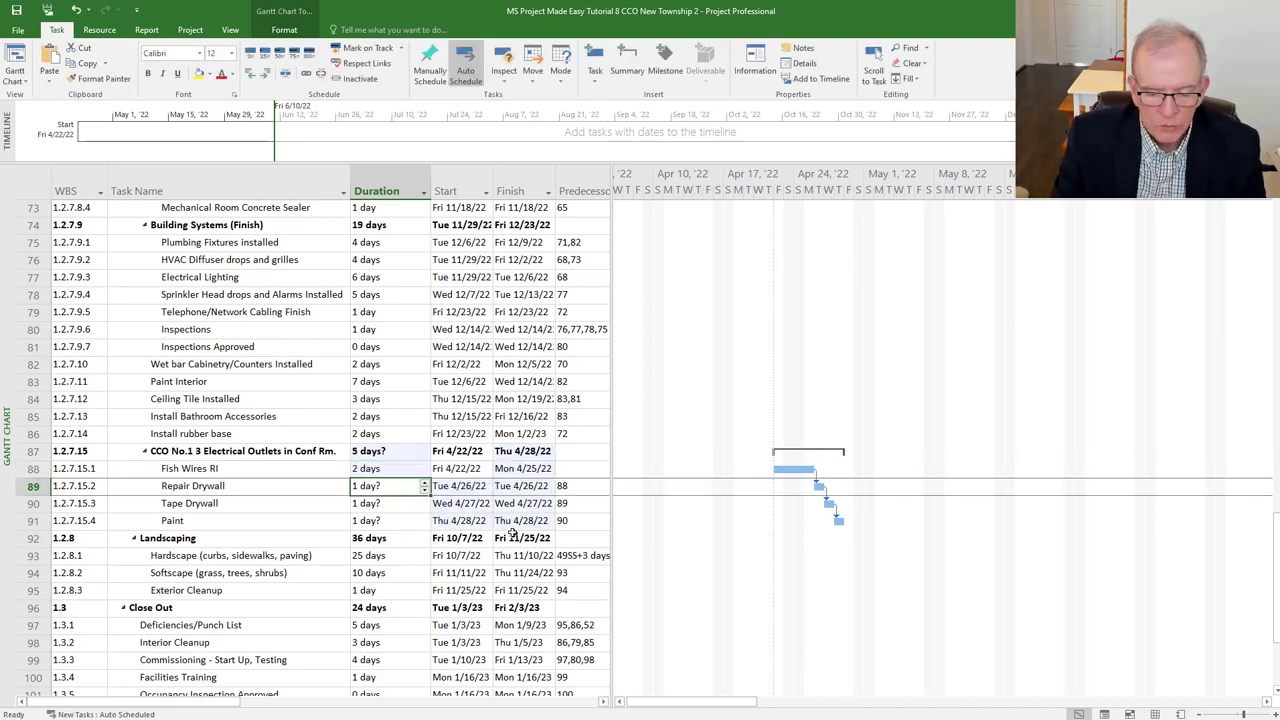
{"action": "type", "text": "1"}
{"action": "key", "text": "Return"}
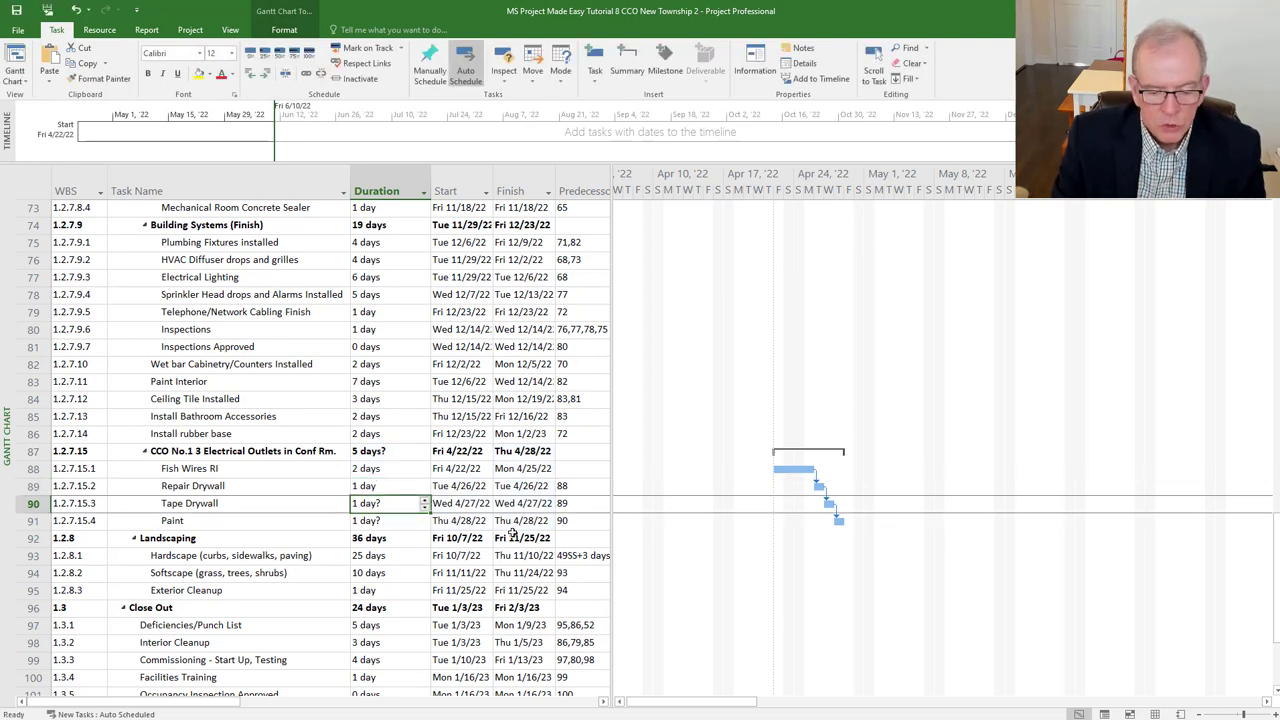
{"action": "type", "text": "2"}
{"action": "key", "text": "Return"}
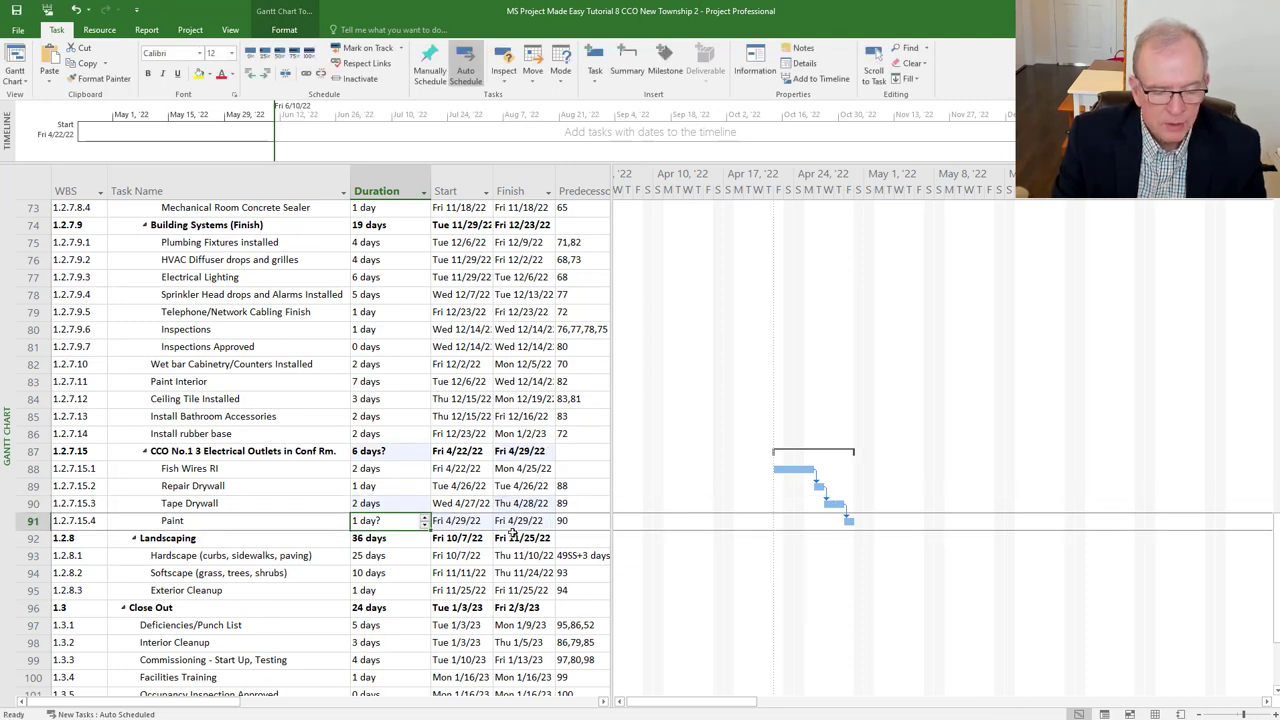
{"action": "type", "text": "2"}
{"action": "key", "text": "Return"}
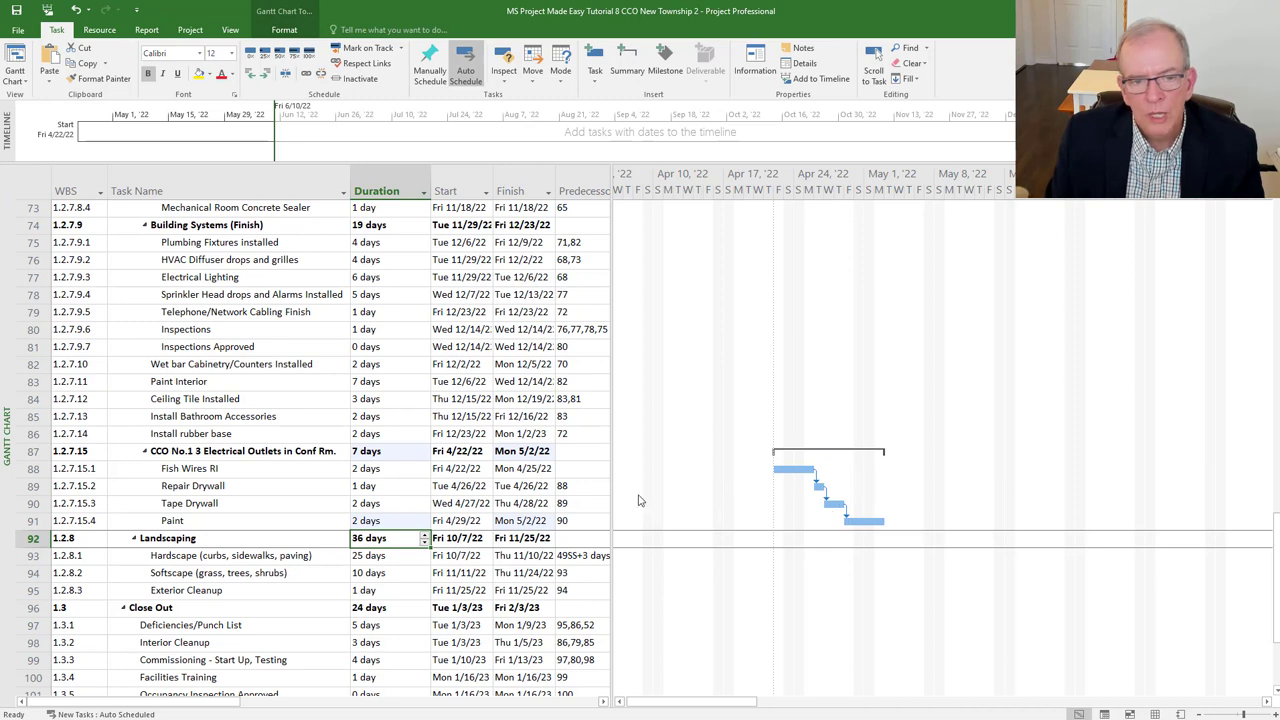
{"action": "left_click", "coordinate": [381, 453]}
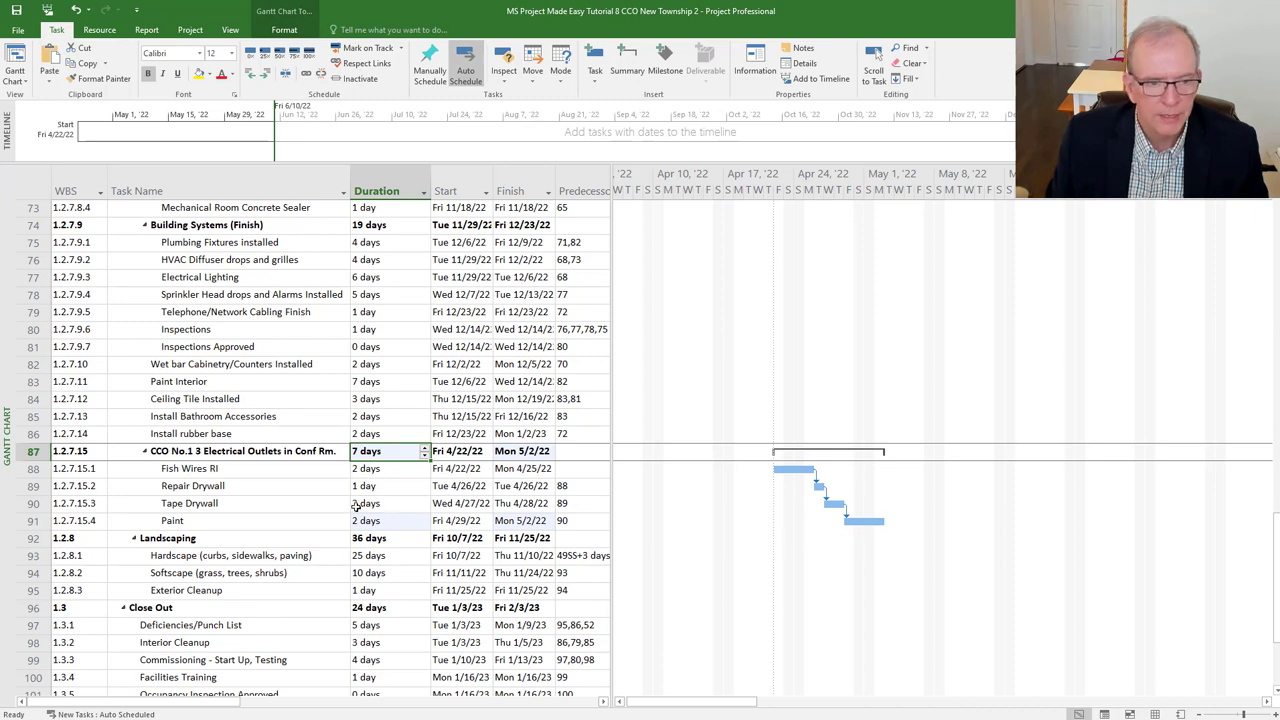
Examine the December Gantt bars from Carpet Installed to Install rubber base to judge when the CCO No.1 work can start.
{"action": "left_click", "coordinate": [193, 385]}
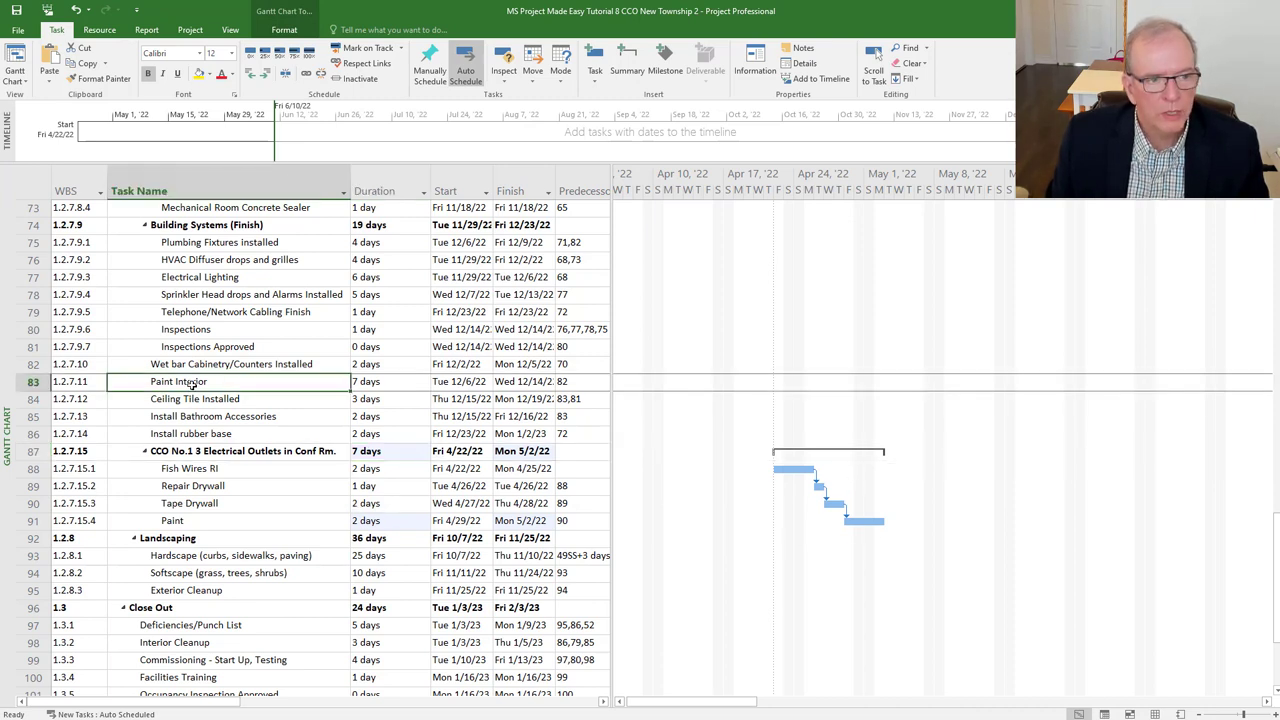
{"action": "left_click", "coordinate": [873, 74]}
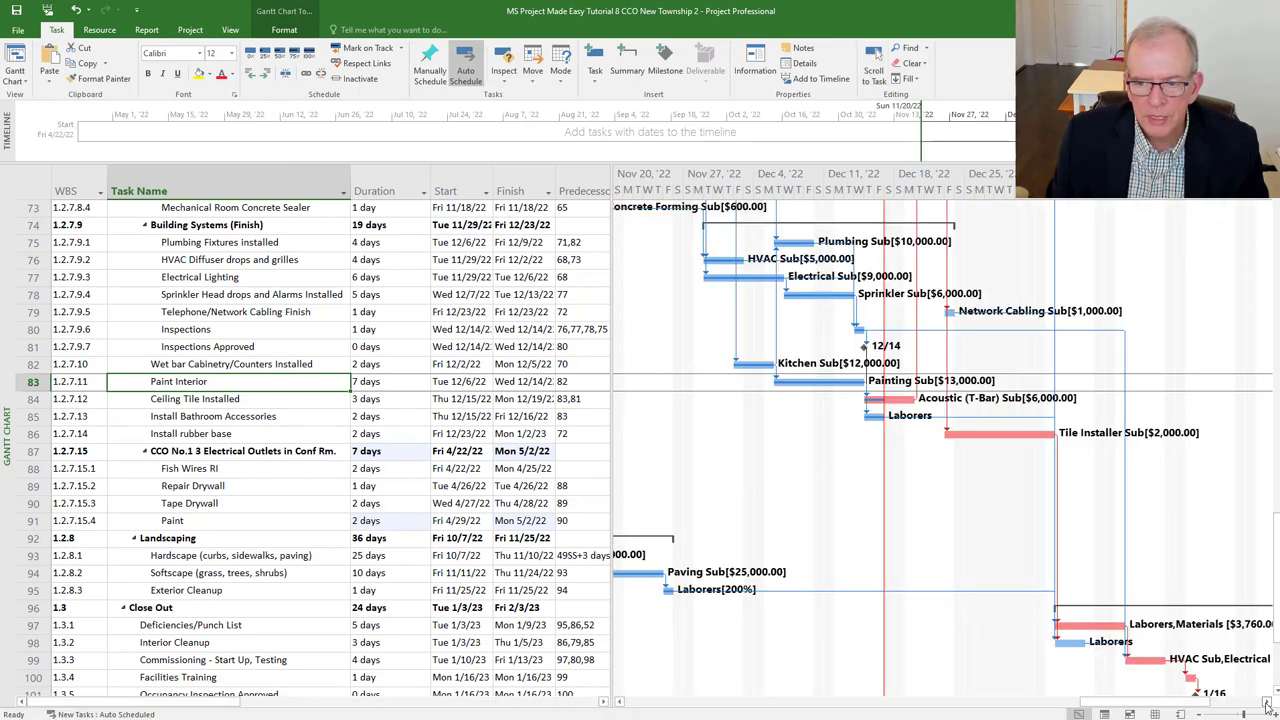
{"action": "left_click", "coordinate": [1267, 705]}
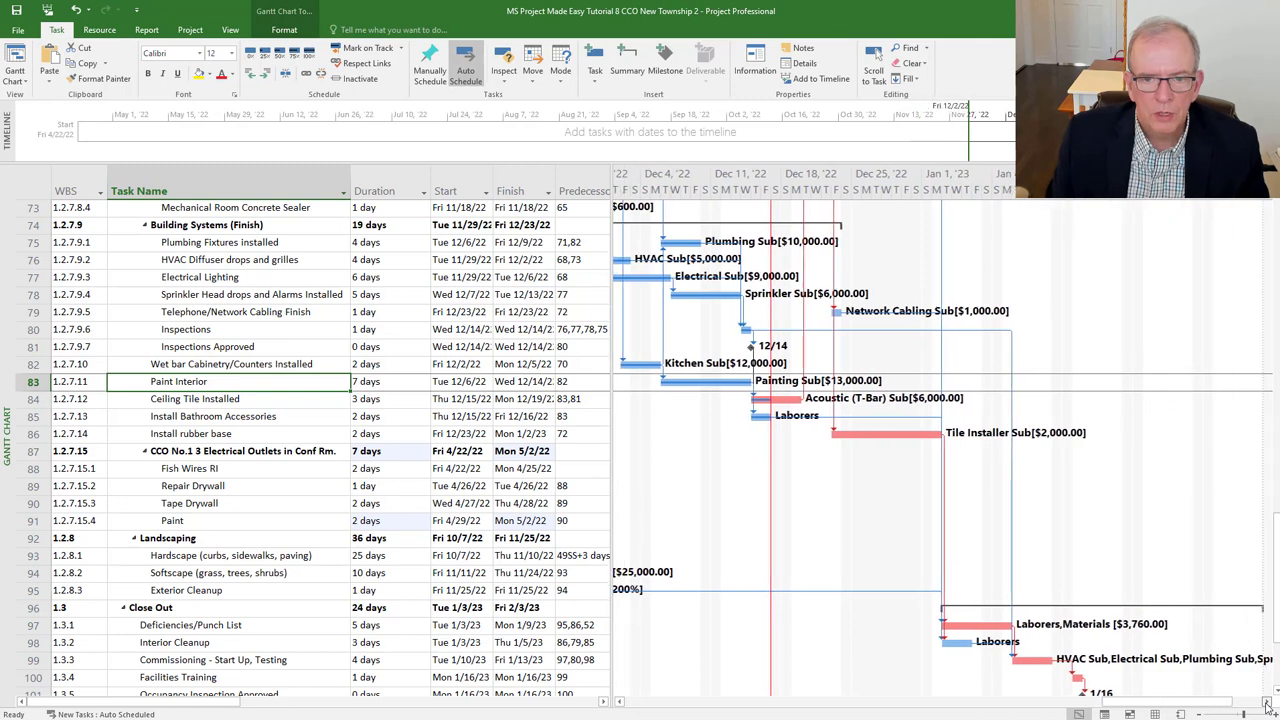
{"action": "left_click", "coordinate": [1267, 705]}
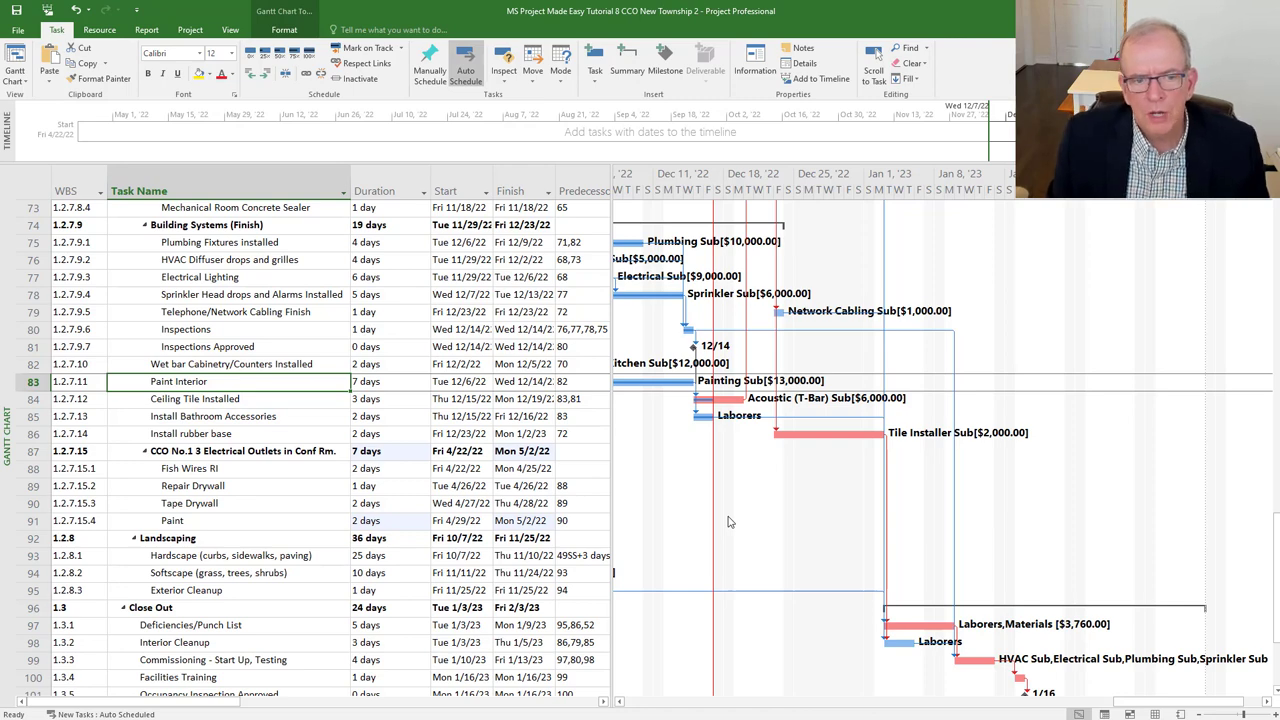
{"action": "left_click", "coordinate": [465, 469]}
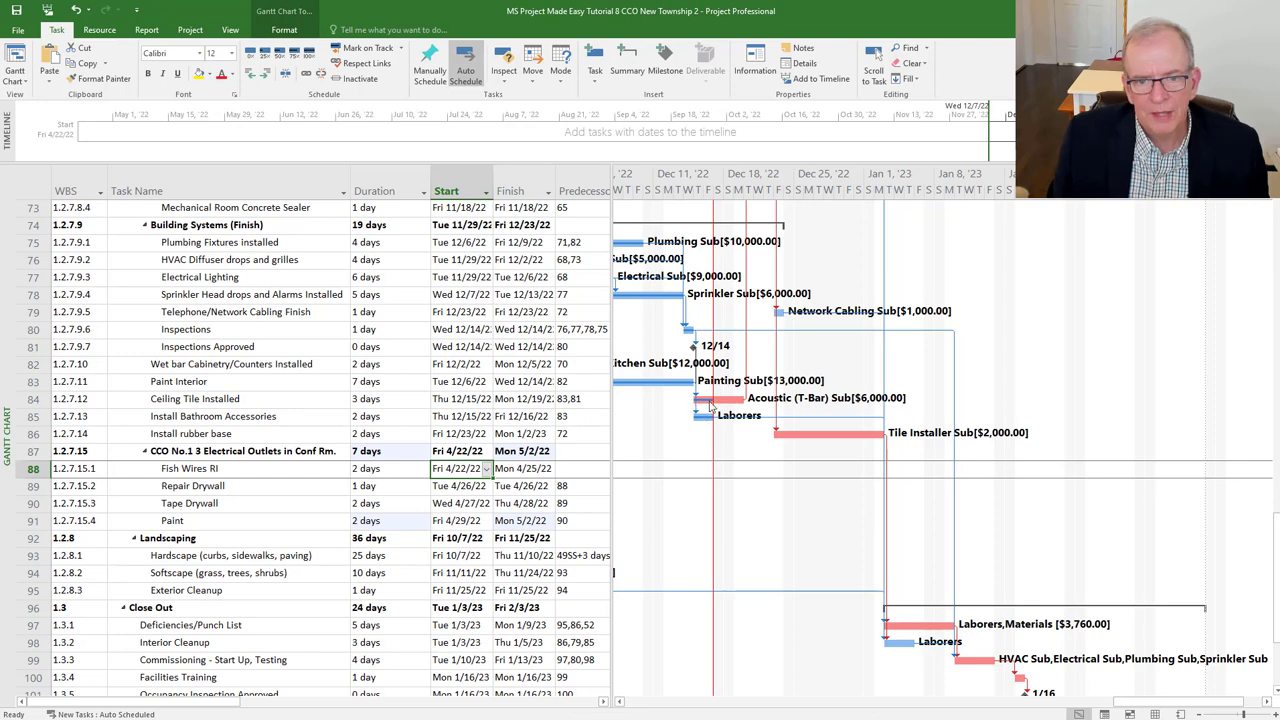
{"action": "scroll", "coordinate": [748, 380], "scroll_direction": "up", "scroll_amount": 3}
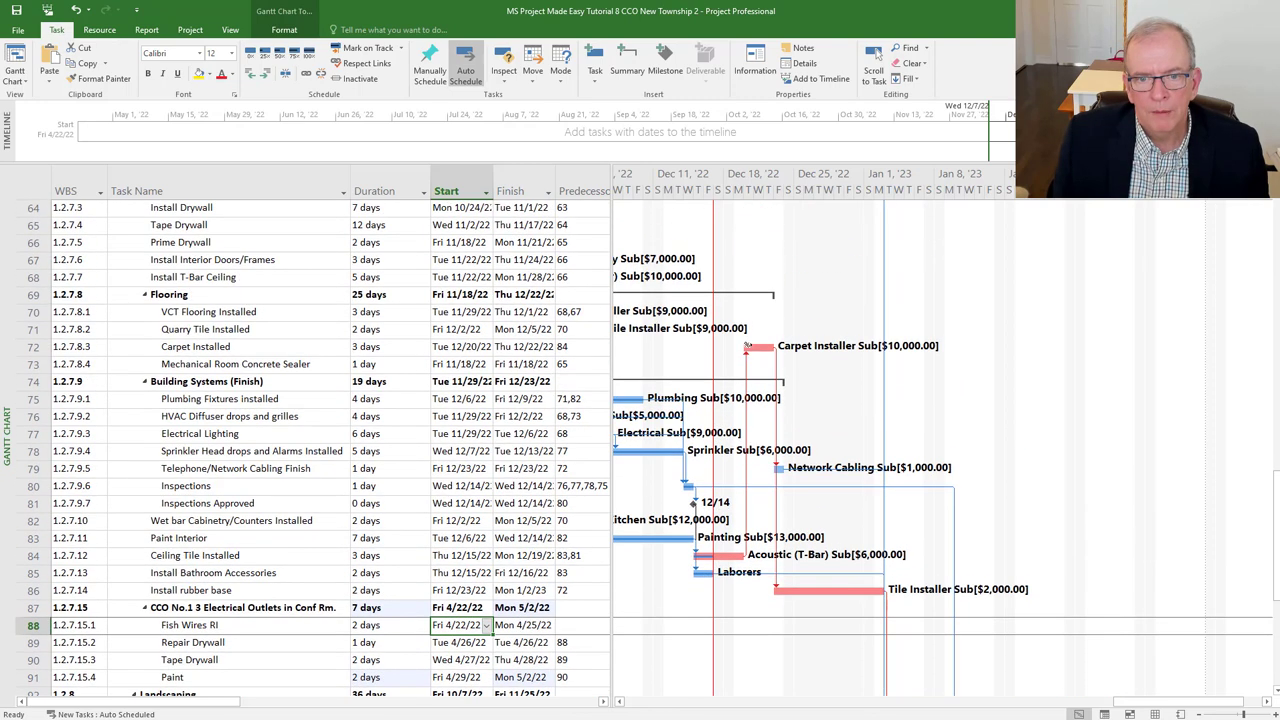
{"action": "scroll", "coordinate": [778, 610], "scroll_direction": "down", "scroll_amount": 2}
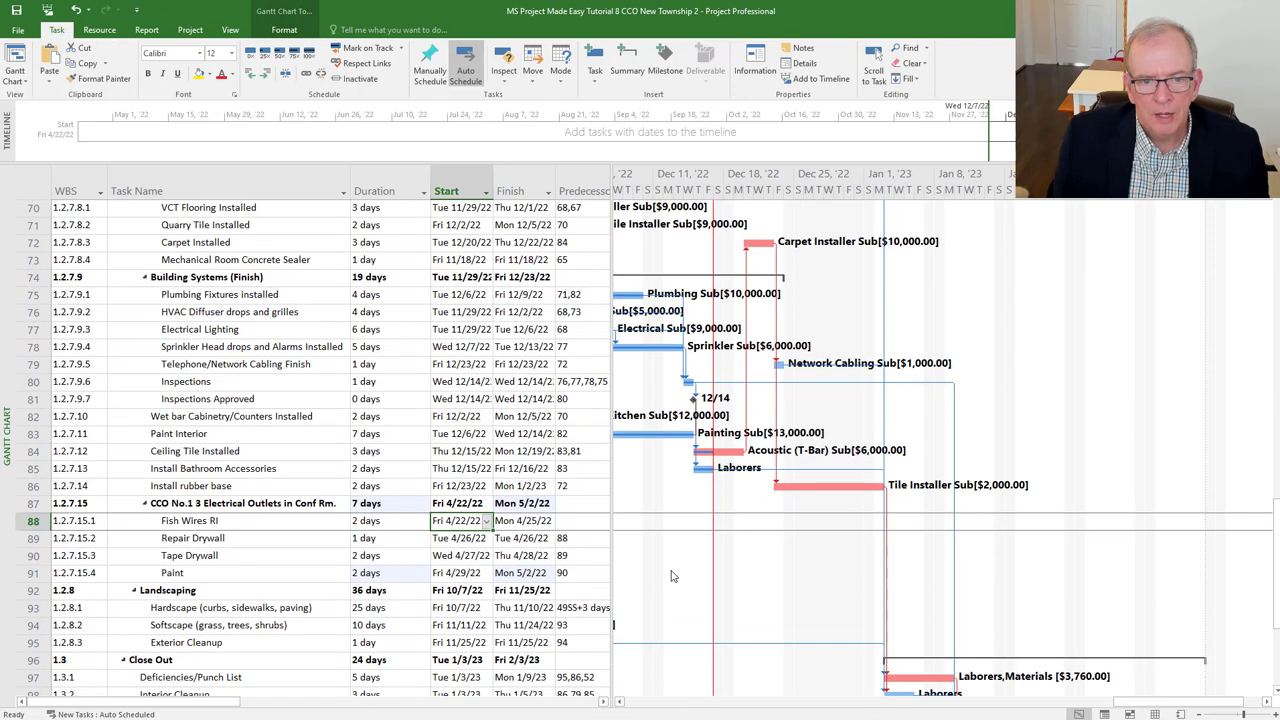
{"action": "scroll", "coordinate": [497, 541], "scroll_direction": "down", "scroll_amount": 1}
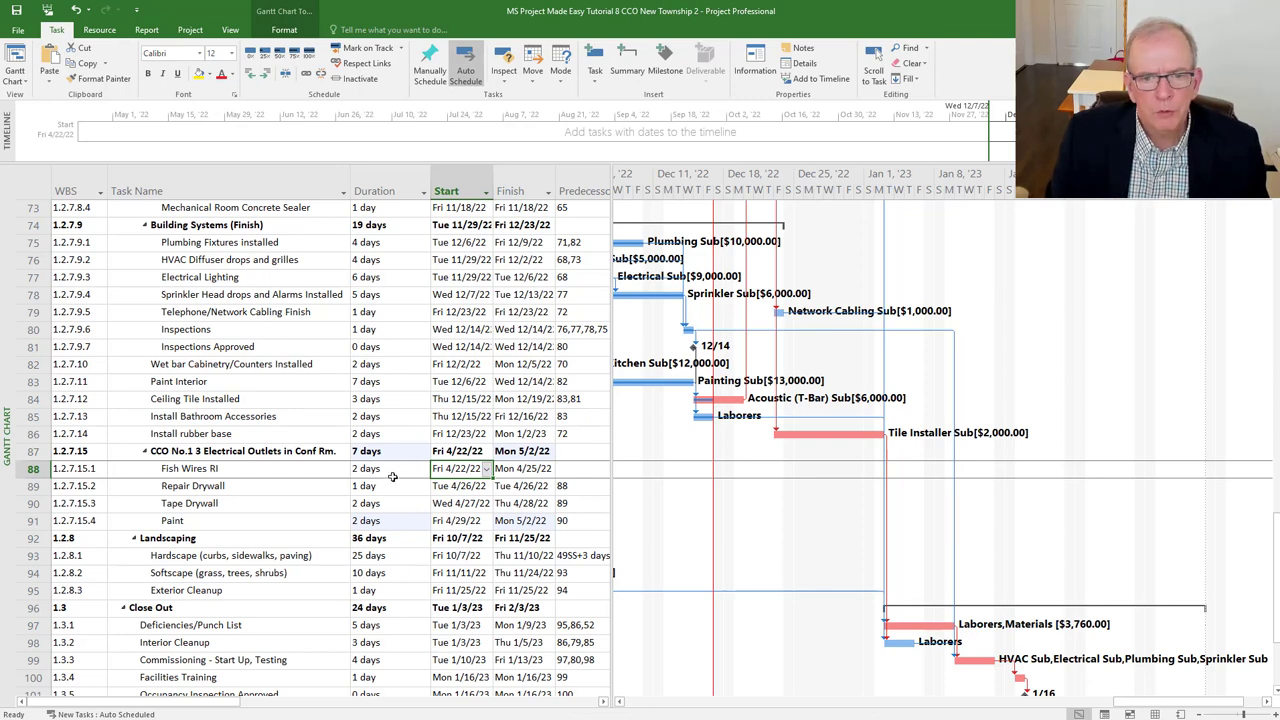
Set the start date of Fish Wires RI to Wednesday, December 21, 2022.
{"action": "left_click", "coordinate": [487, 469]}
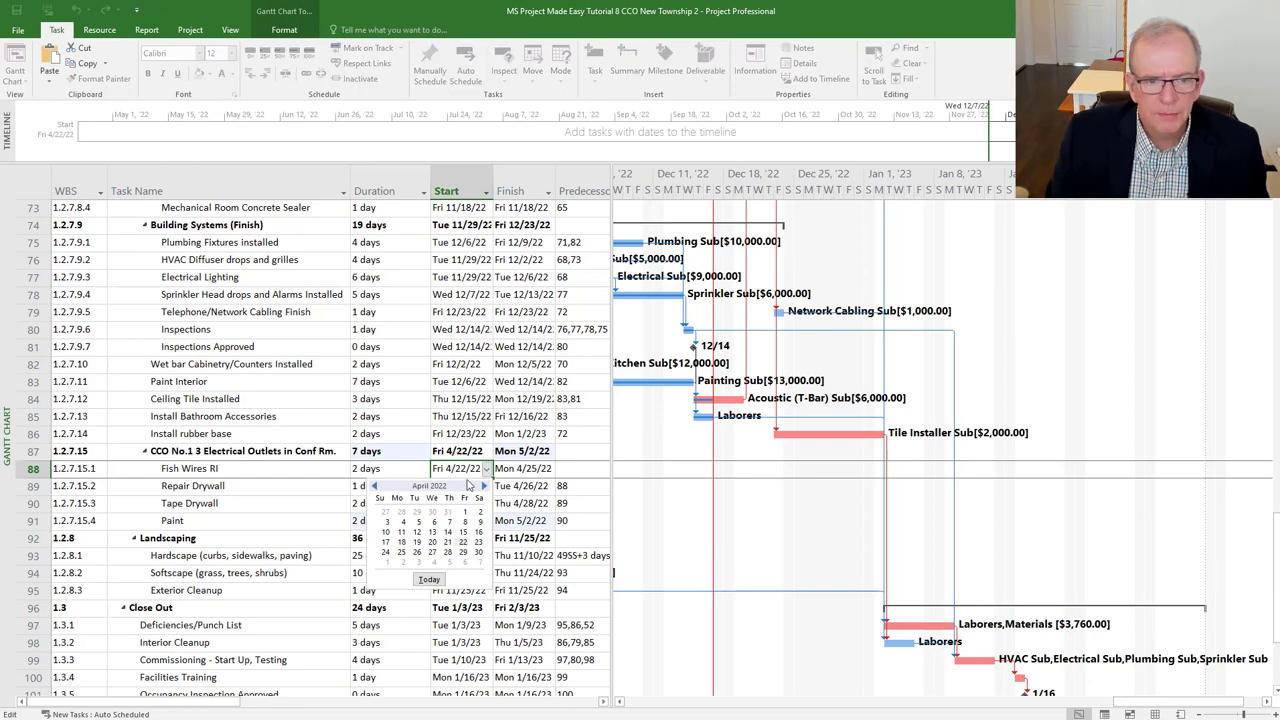
{"action": "left_click", "coordinate": [484, 486]}
{"action": "left_click", "coordinate": [484, 486]}
{"action": "left_click", "coordinate": [484, 486]}
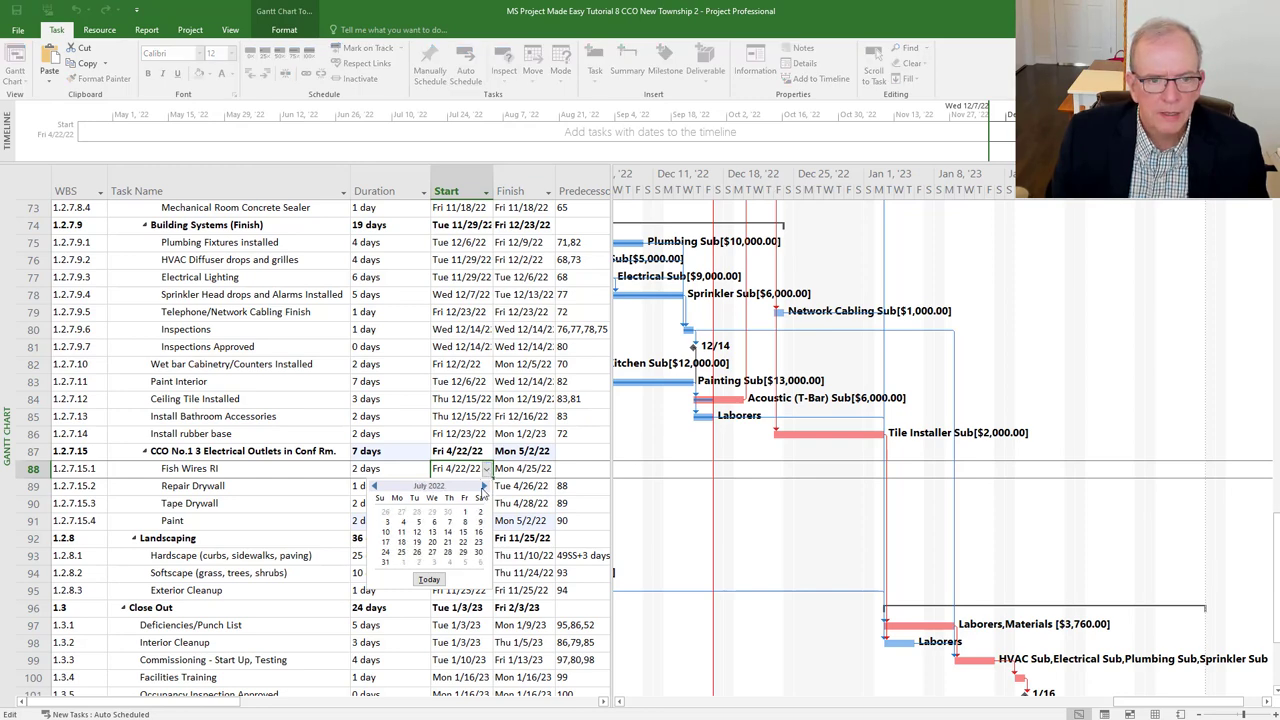
{"action": "left_click", "coordinate": [484, 486]}
{"action": "left_click", "coordinate": [484, 486]}
{"action": "left_click", "coordinate": [484, 486]}
{"action": "left_click", "coordinate": [484, 486]}
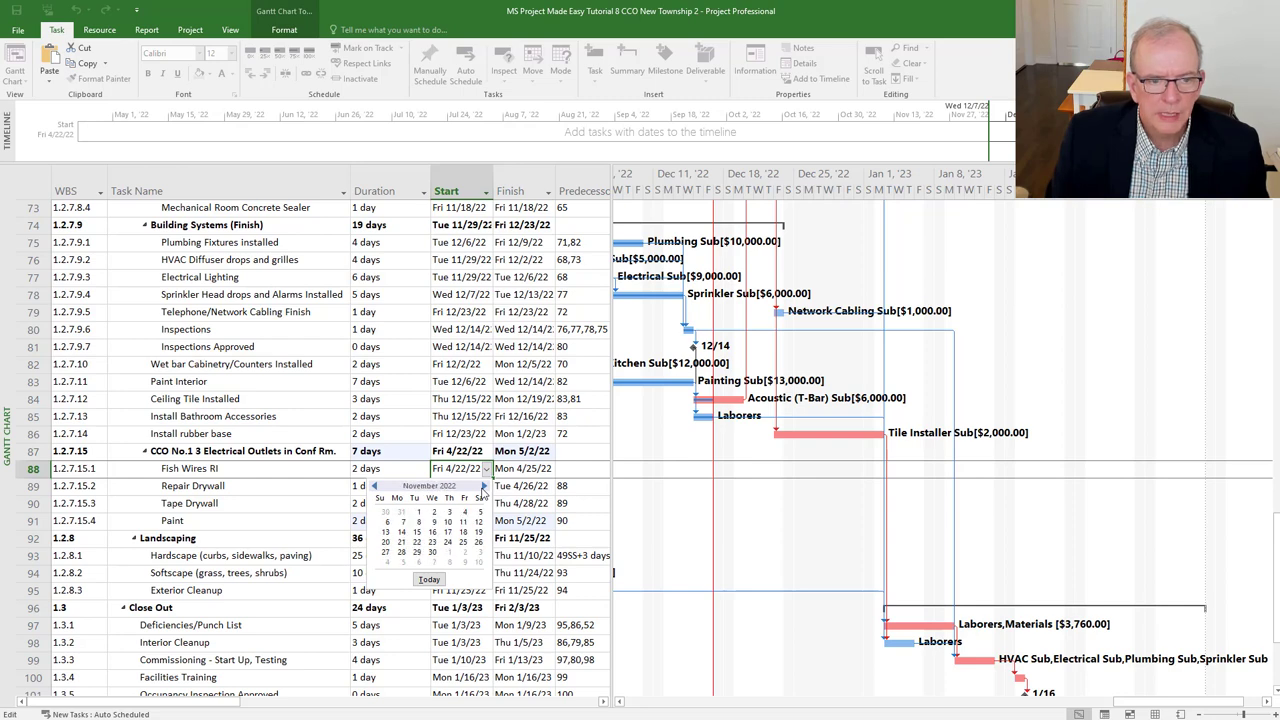
{"action": "left_click", "coordinate": [484, 486]}
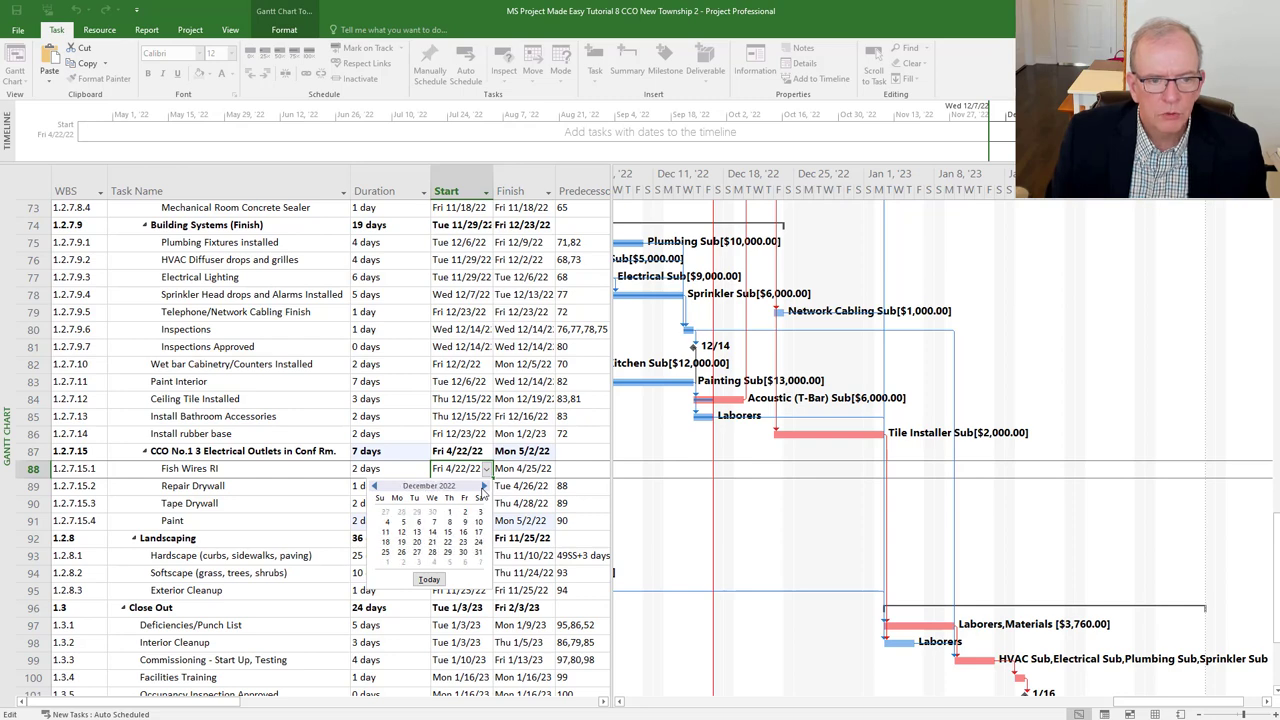
{"action": "left_click", "coordinate": [431, 542]}
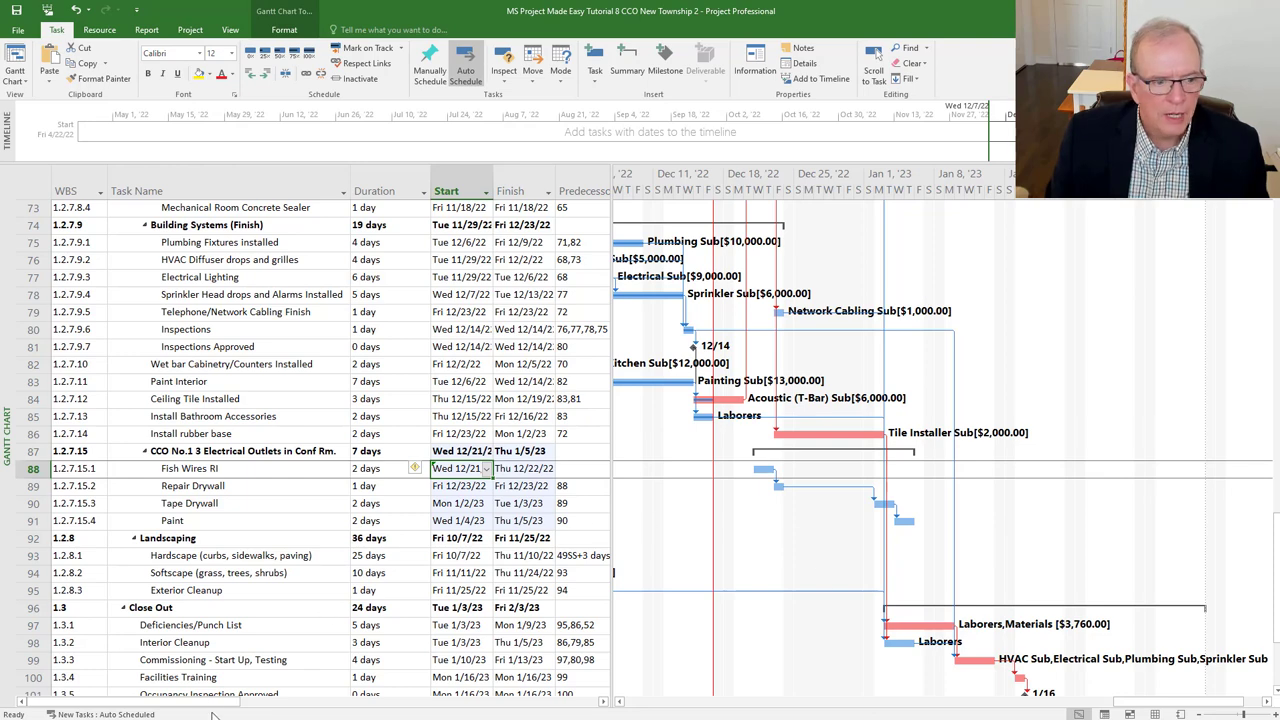
Insert an Indicators column in front of the WBS column.
{"action": "left_click", "coordinate": [58, 180]}
{"action": "right_click", "coordinate": [60, 182]}
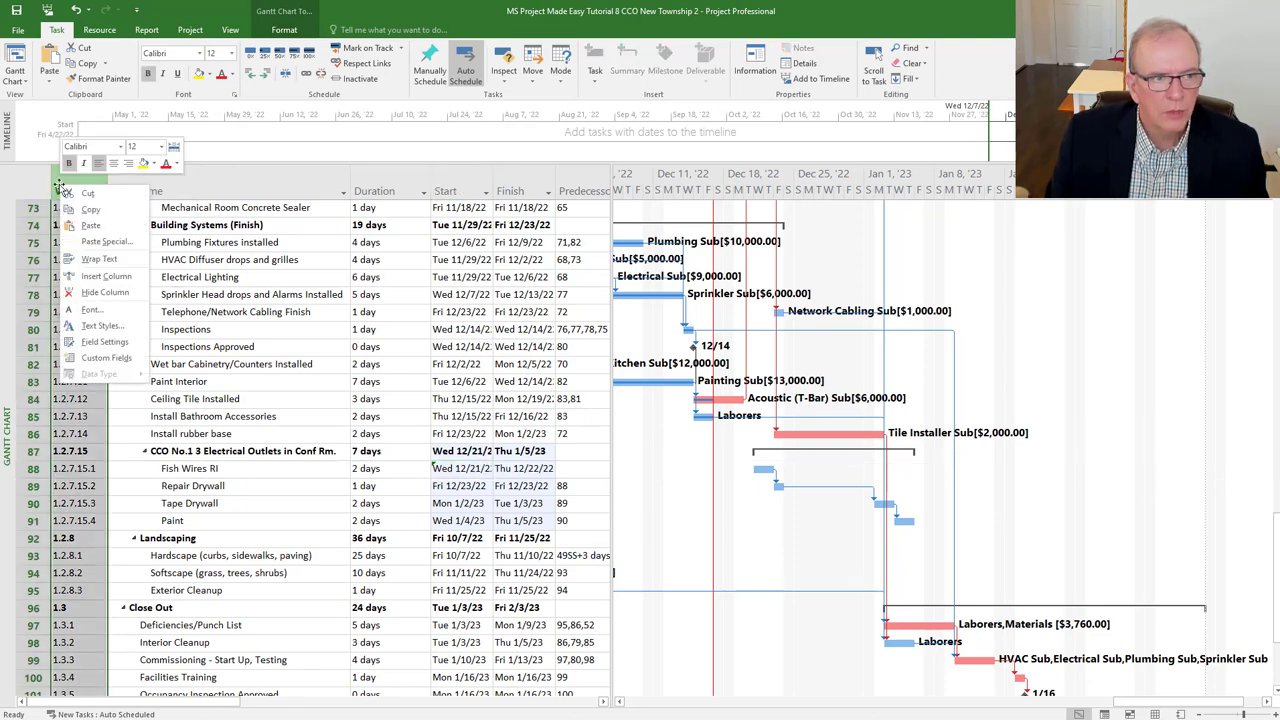
{"action": "left_click", "coordinate": [90, 277]}
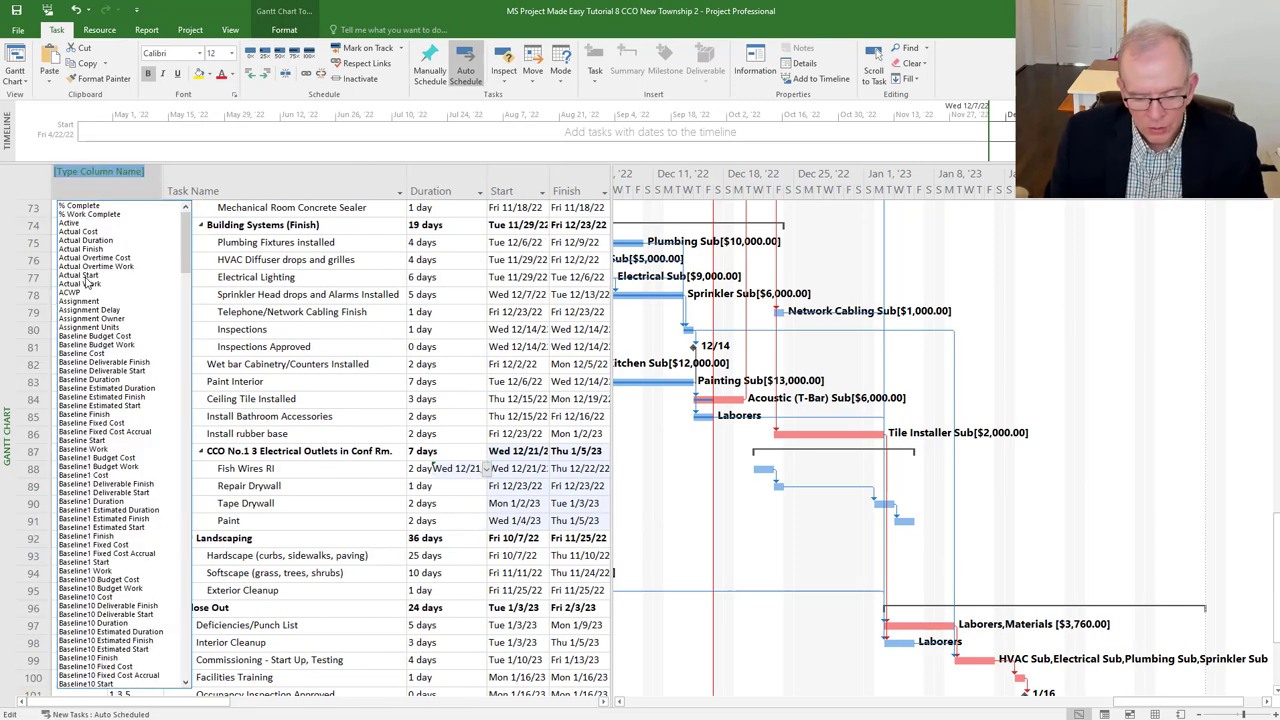
{"action": "type", "text": "ID"}
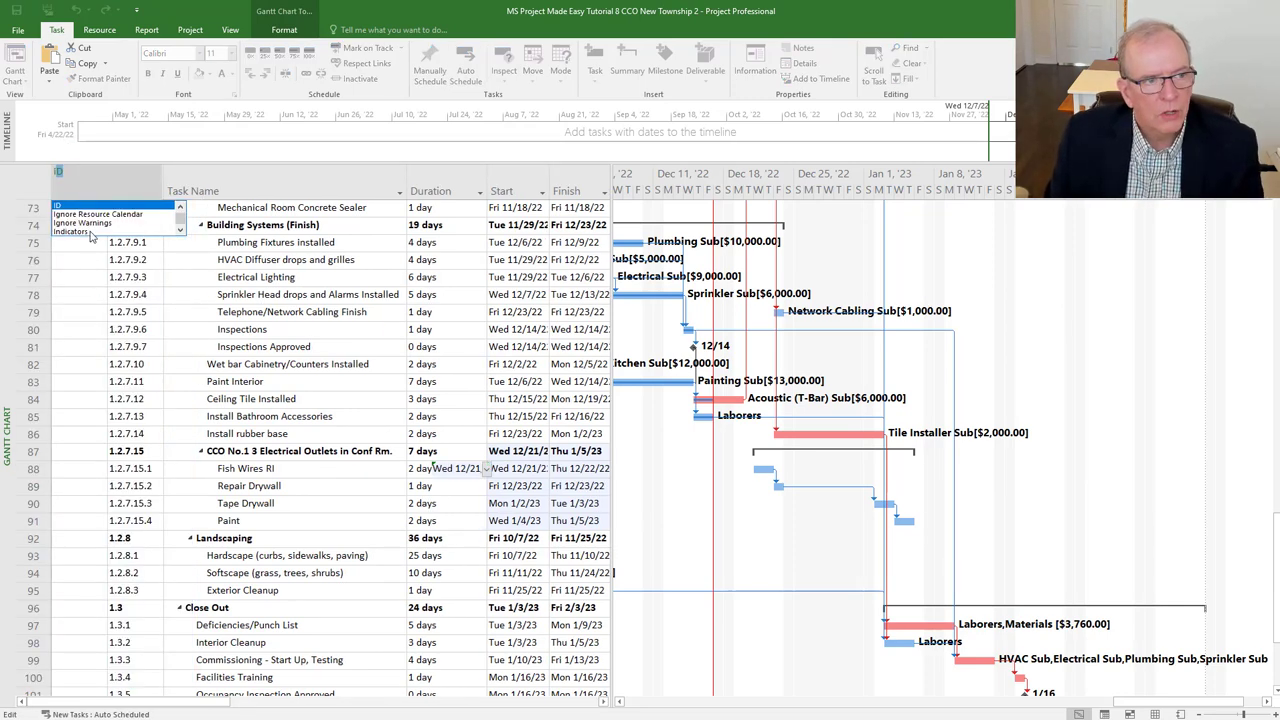
{"action": "left_click", "coordinate": [72, 231]}
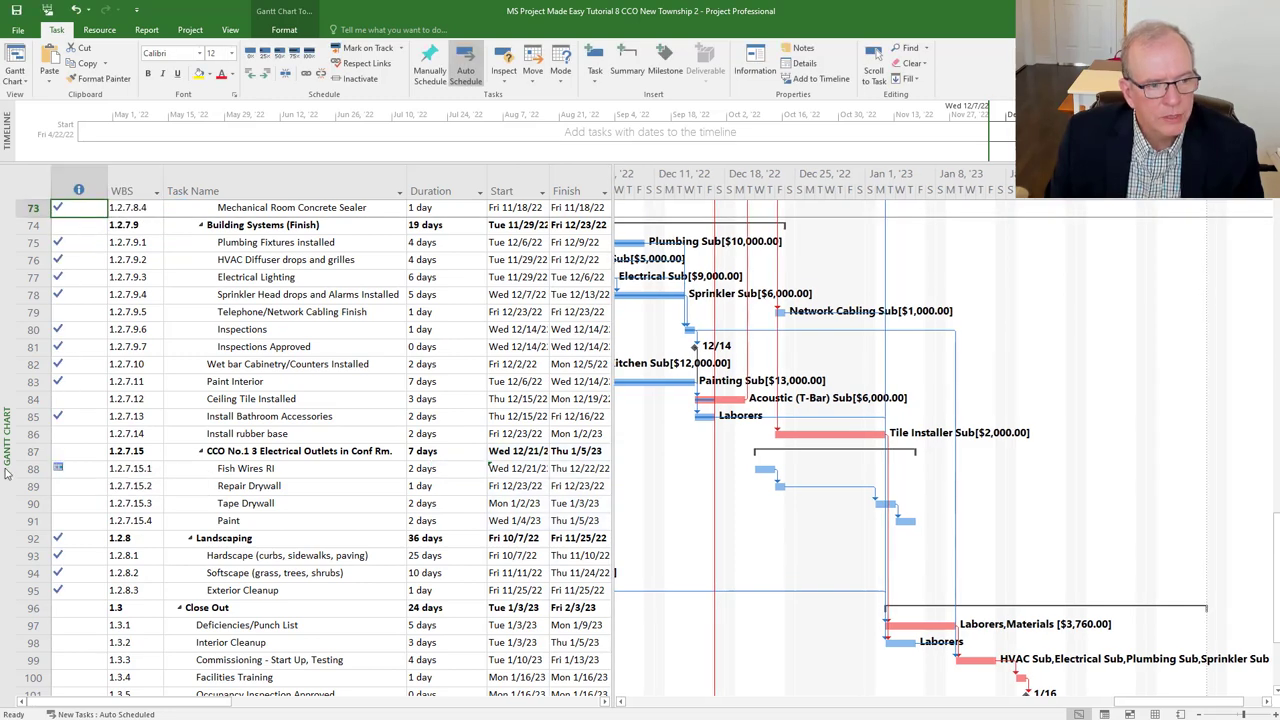
{"action": "left_click", "coordinate": [72, 180]}
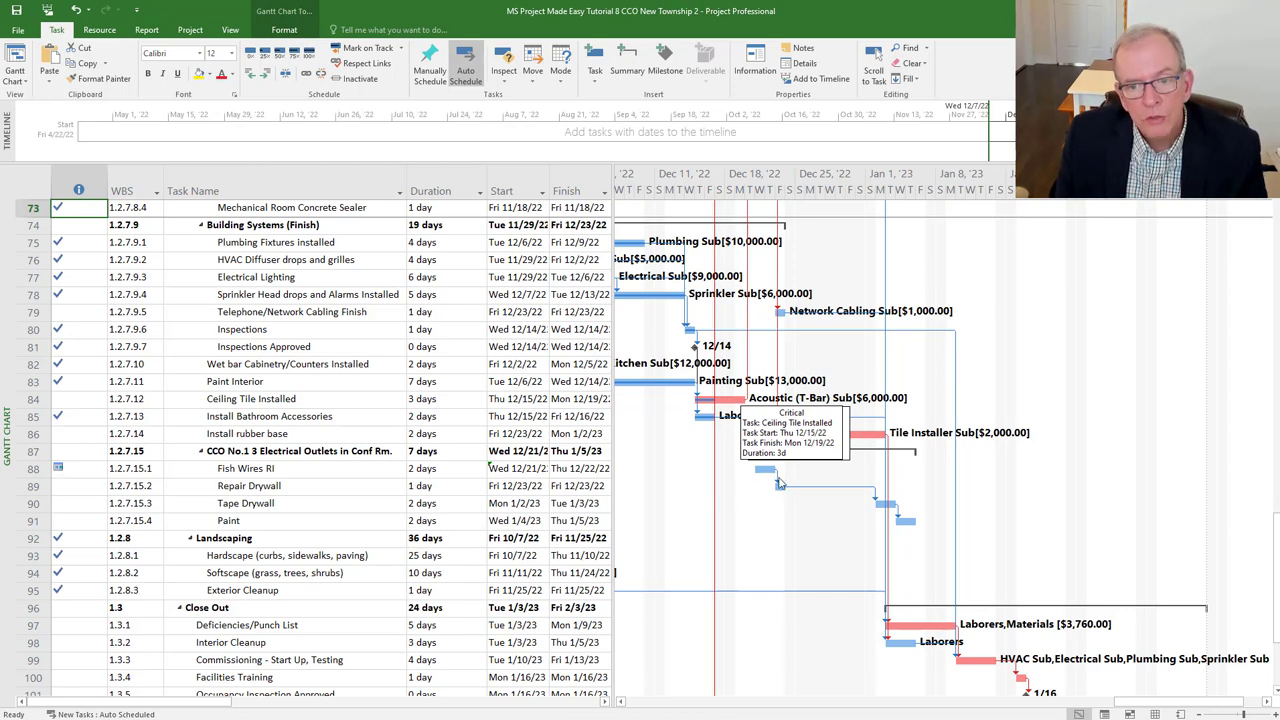
Change the constraint type of the Fish Wires RI task to As Soon As Possible.
{"action": "double_click", "coordinate": [244, 469]}
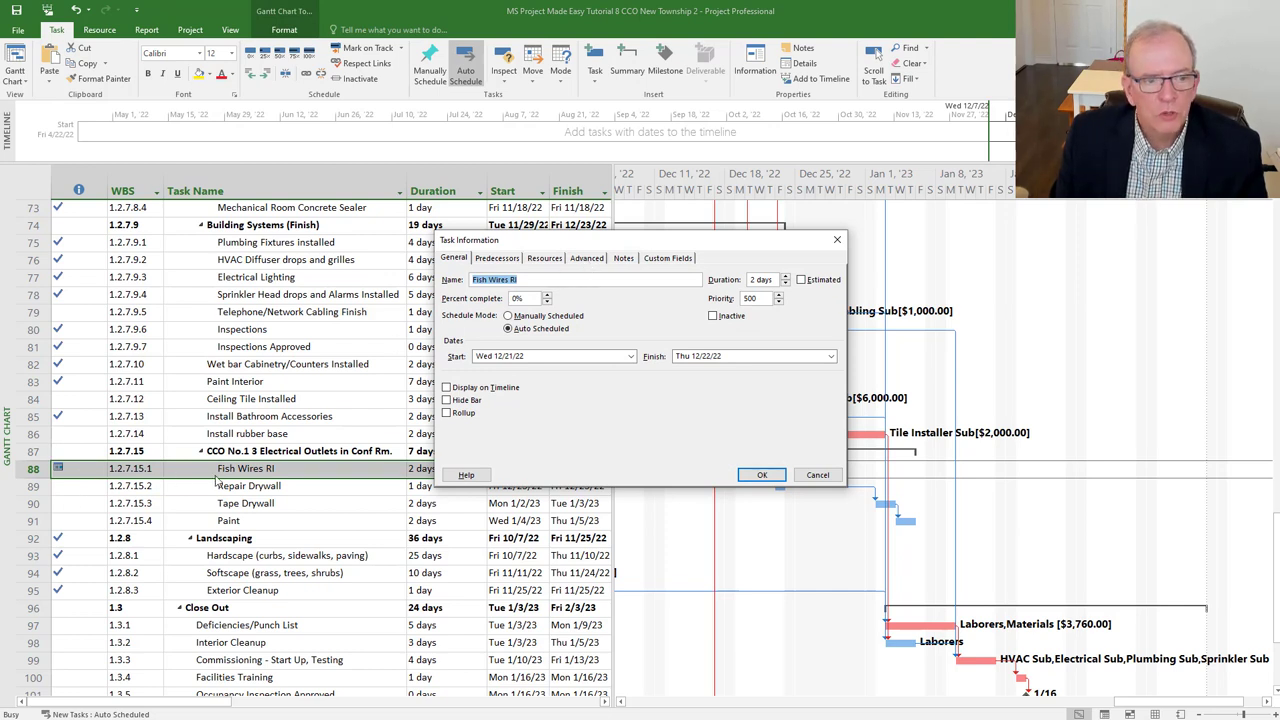
{"action": "left_click", "coordinate": [595, 259]}
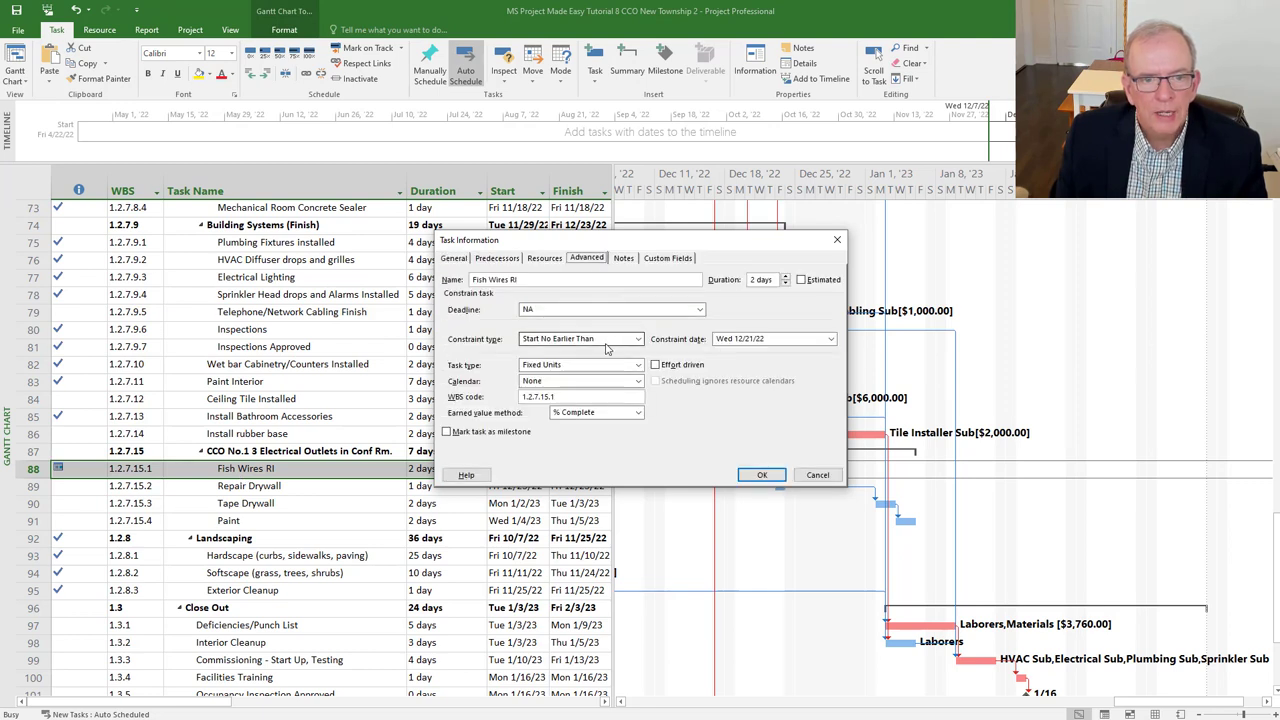
{"action": "left_click", "coordinate": [637, 339]}
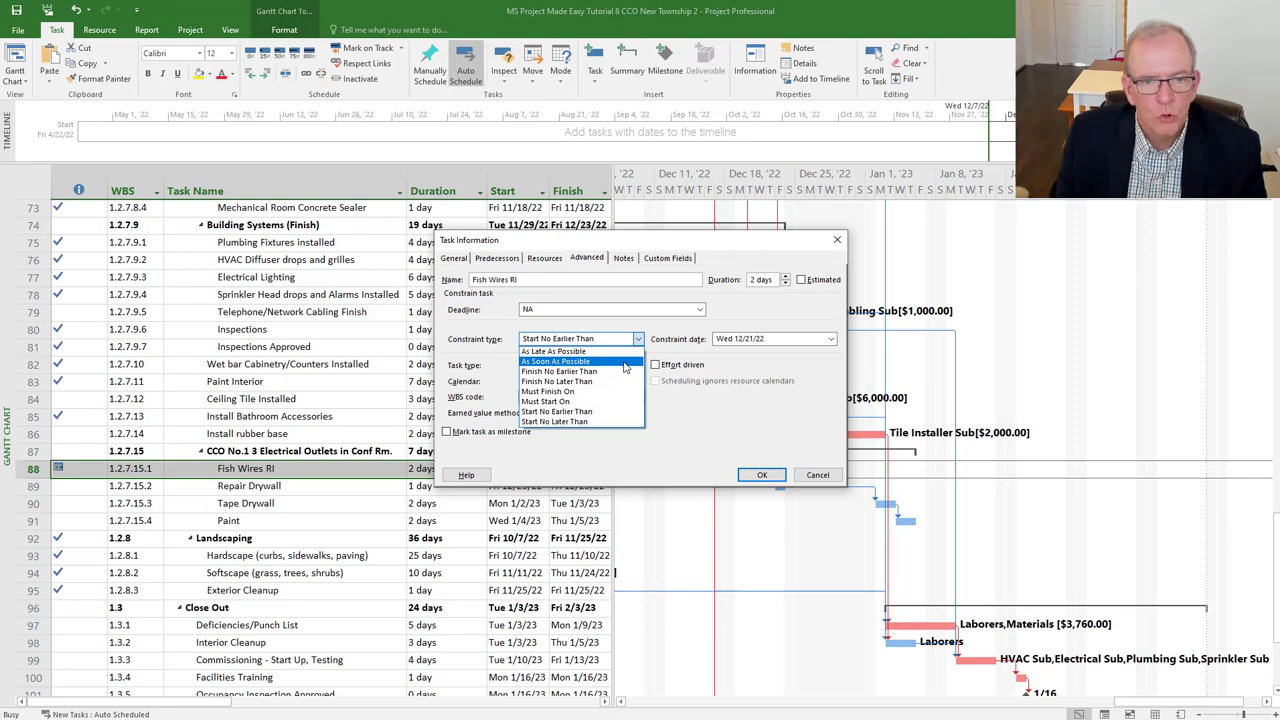
{"action": "left_click", "coordinate": [624, 362]}
{"action": "left_click", "coordinate": [762, 476]}
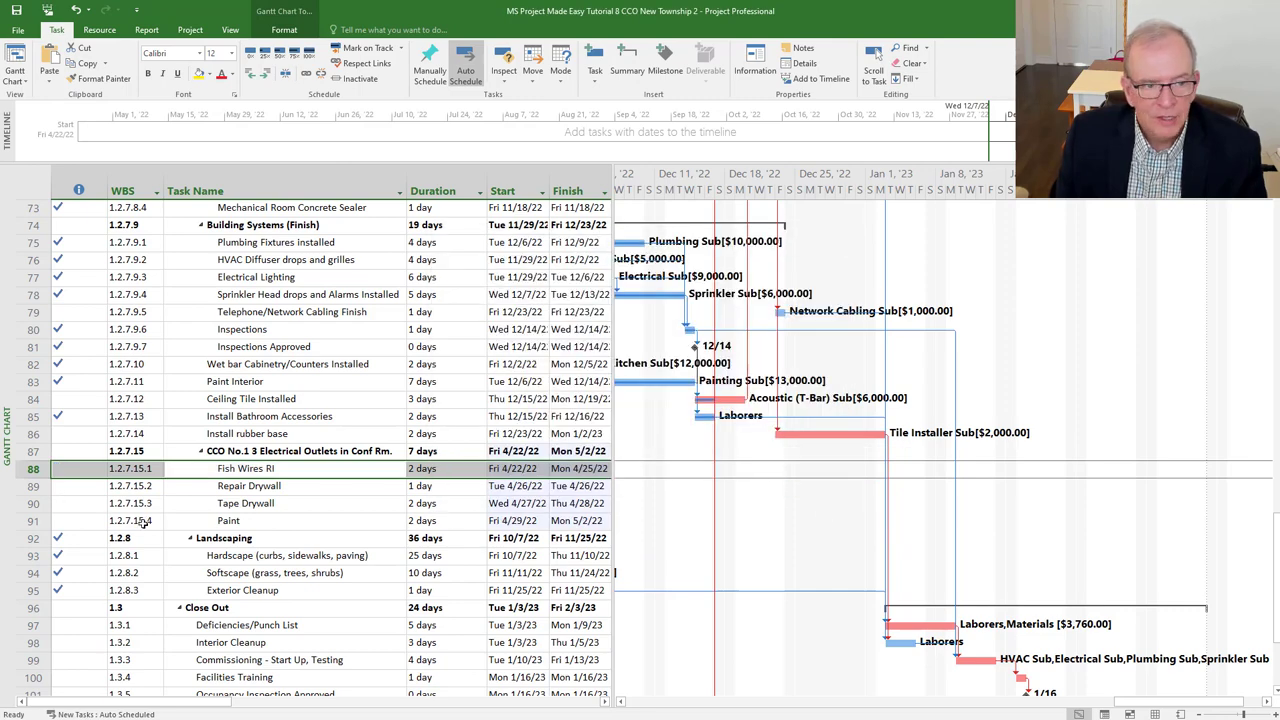
Set task 84, Ceiling Tile Installed, as the predecessor of Fish Wires RI.
{"action": "left_click_drag", "start_coordinate": [614, 470], "coordinate": [677, 472]}
{"action": "left_click", "coordinate": [615, 470]}
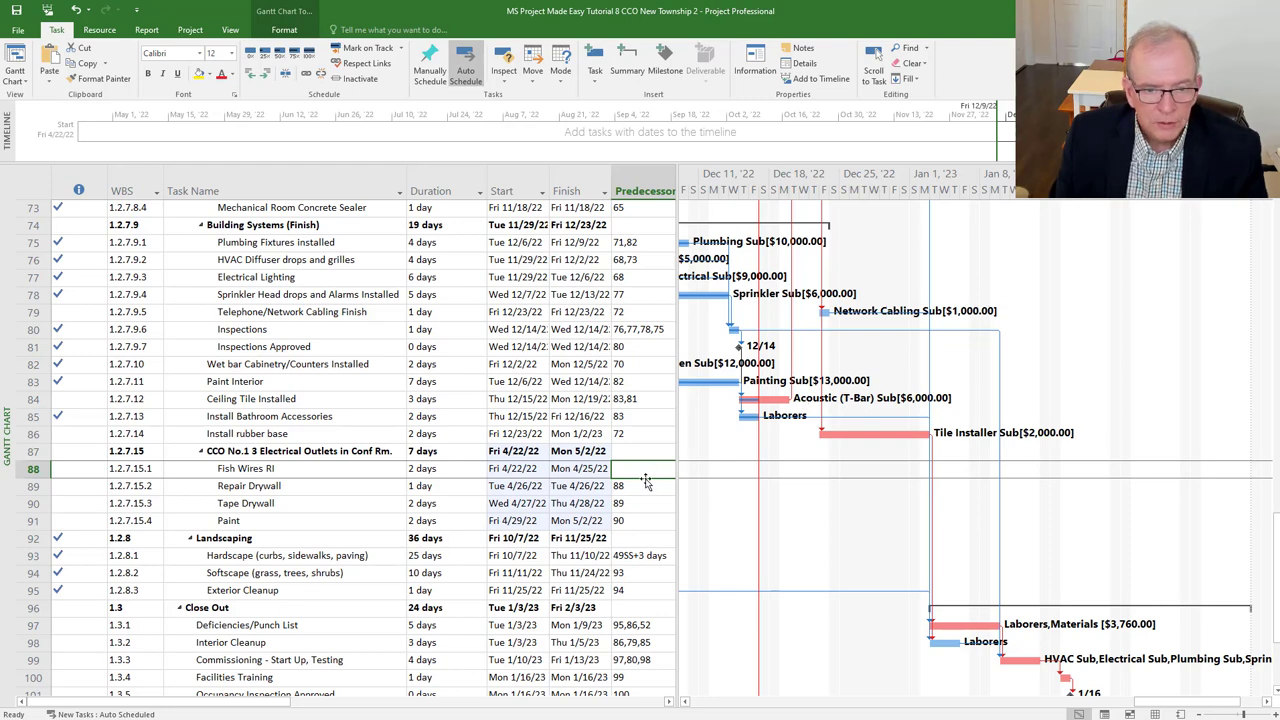
{"action": "type", "text": "84"}
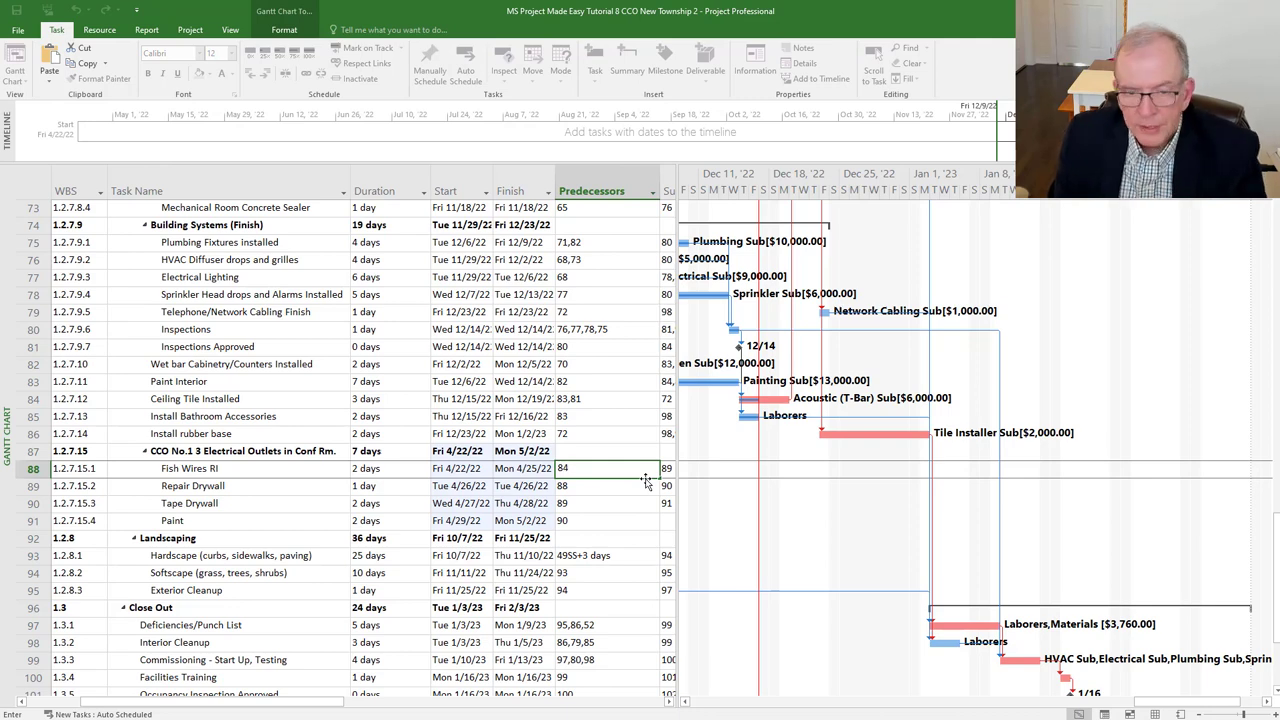
{"action": "key", "text": "Return"}
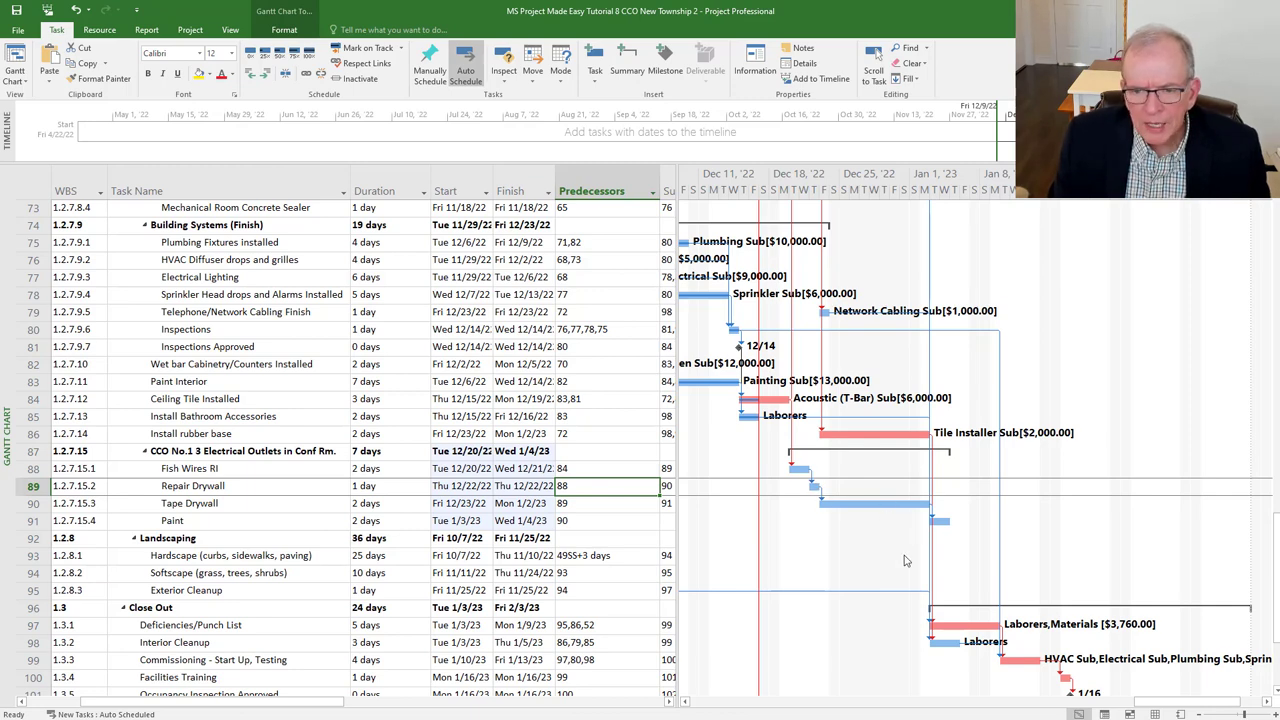
Switch the task table to Variance and widen it to show the Start Var. and Finish Var. columns.
{"action": "scroll", "coordinate": [905, 561], "scroll_direction": "down", "scroll_amount": 2}
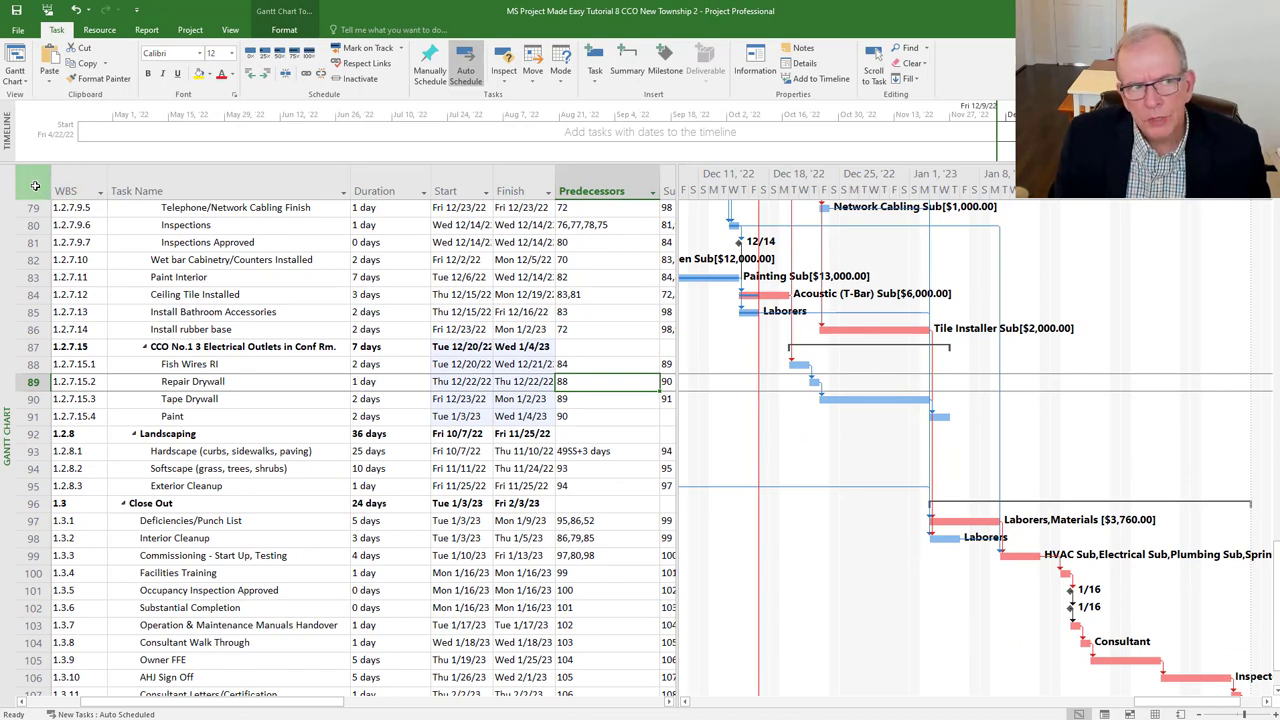
{"action": "key", "text": "ctrl"}
{"action": "key", "text": "ctrl"}
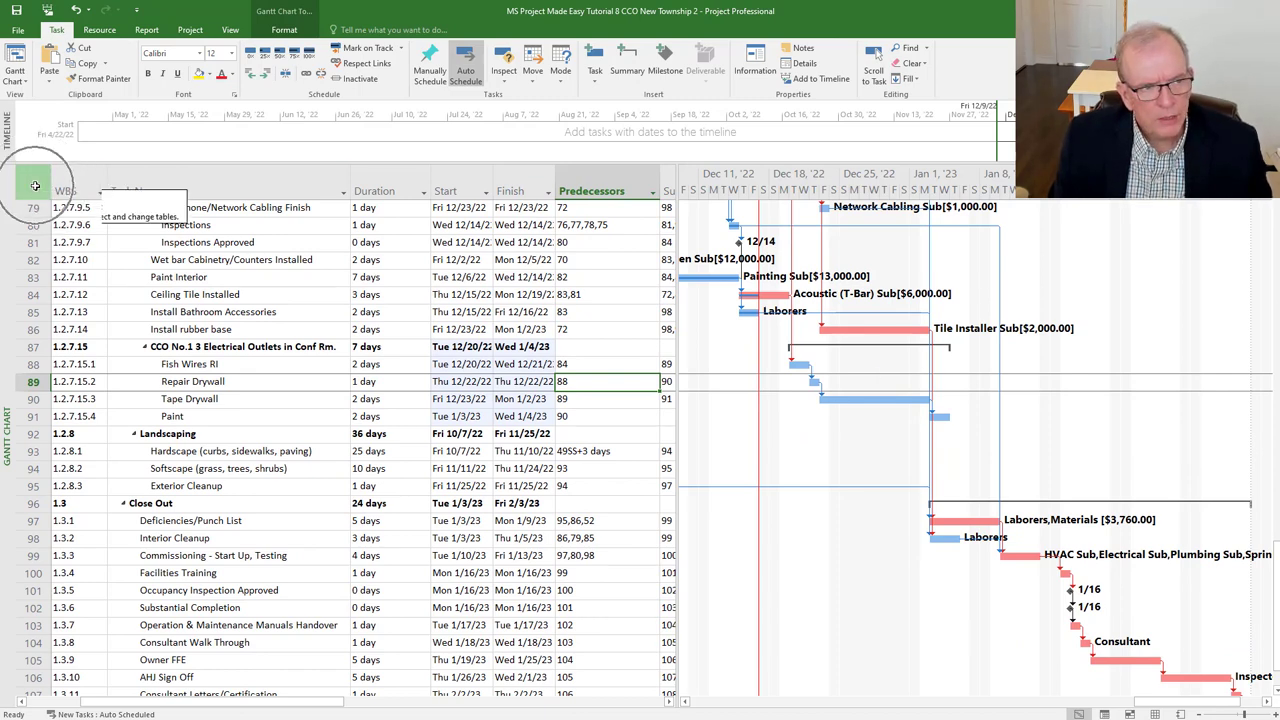
{"action": "key", "text": "ctrl"}
{"action": "left_click", "coordinate": [35, 186]}
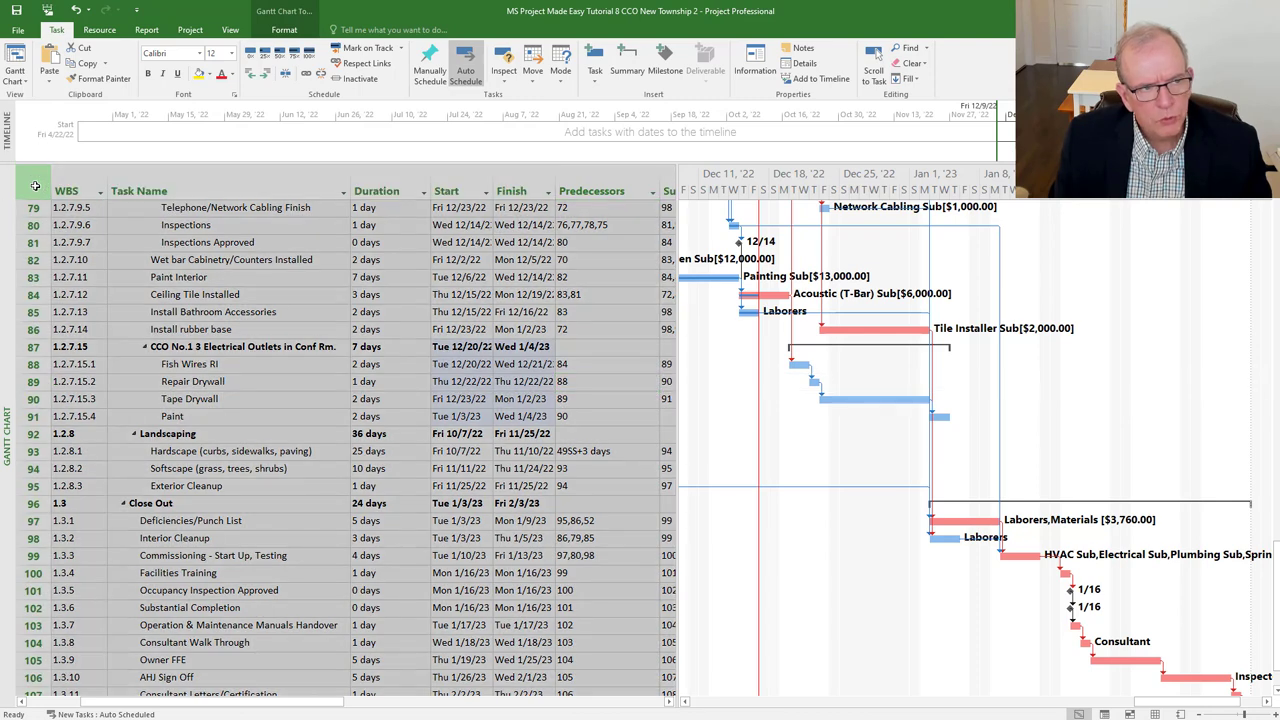
{"action": "right_click", "coordinate": [35, 186]}
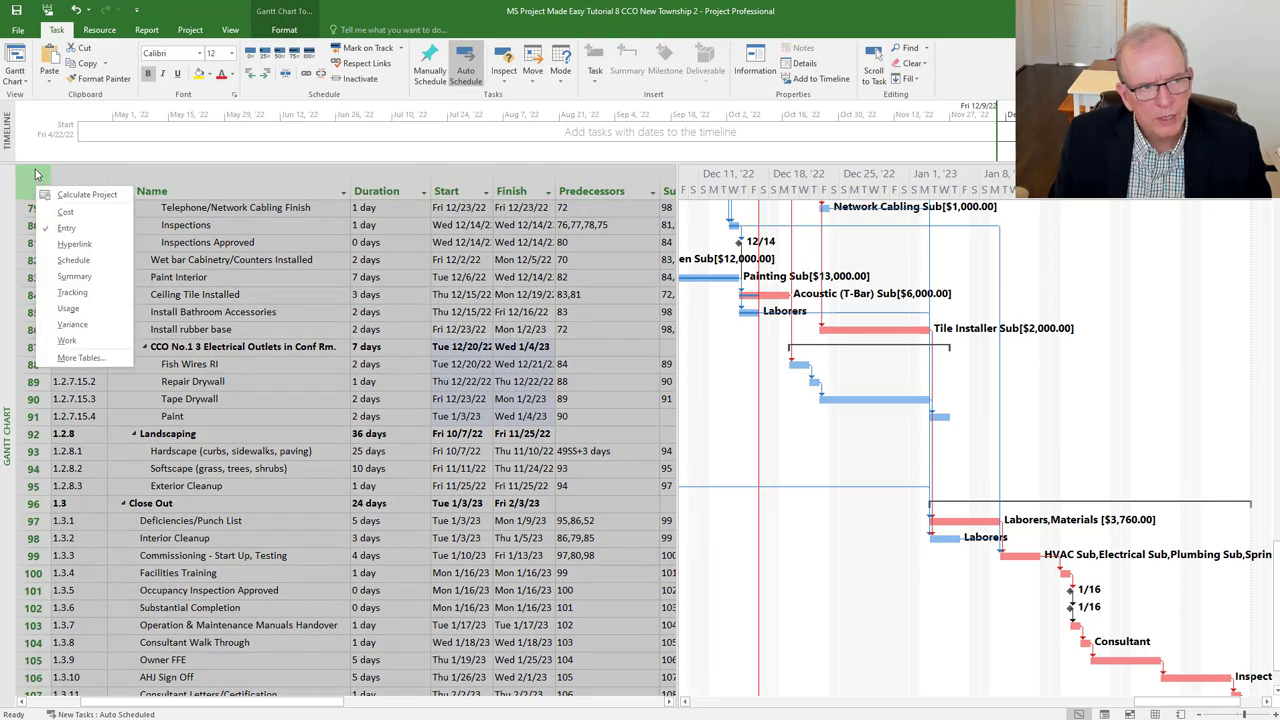
{"action": "left_click", "coordinate": [74, 325]}
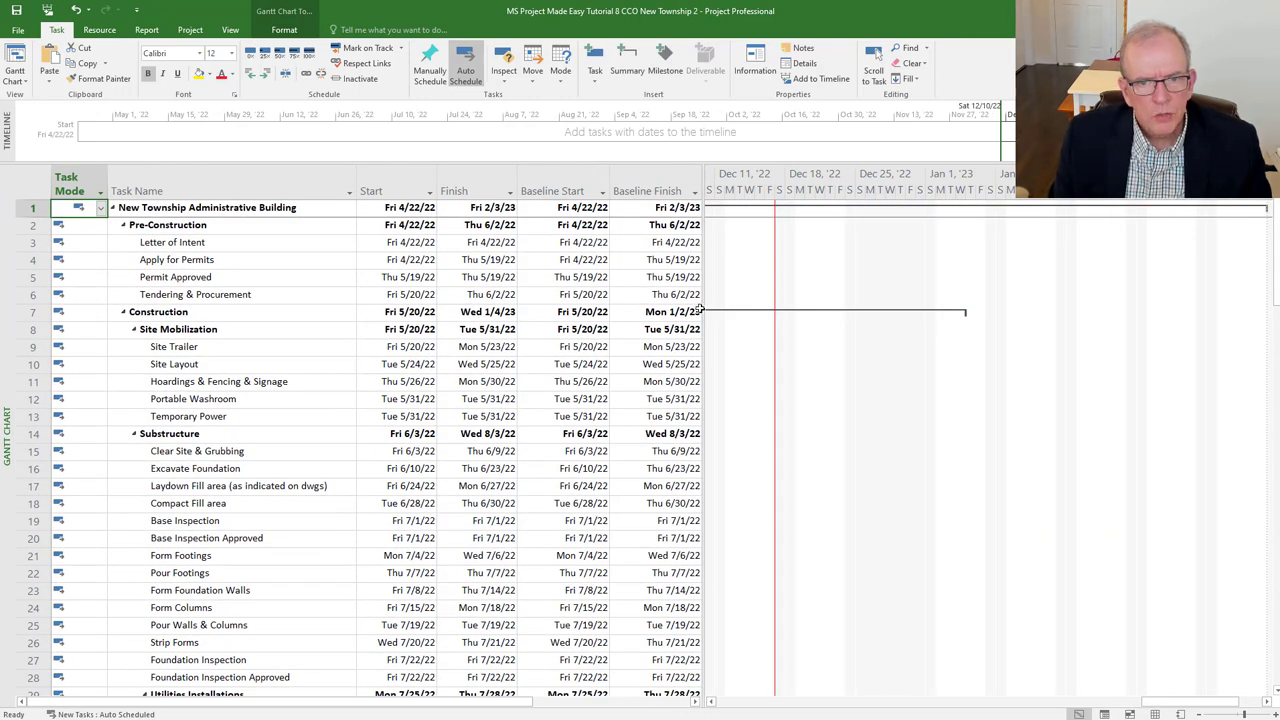
{"action": "left_click_drag", "start_coordinate": [704, 305], "coordinate": [902, 305]}
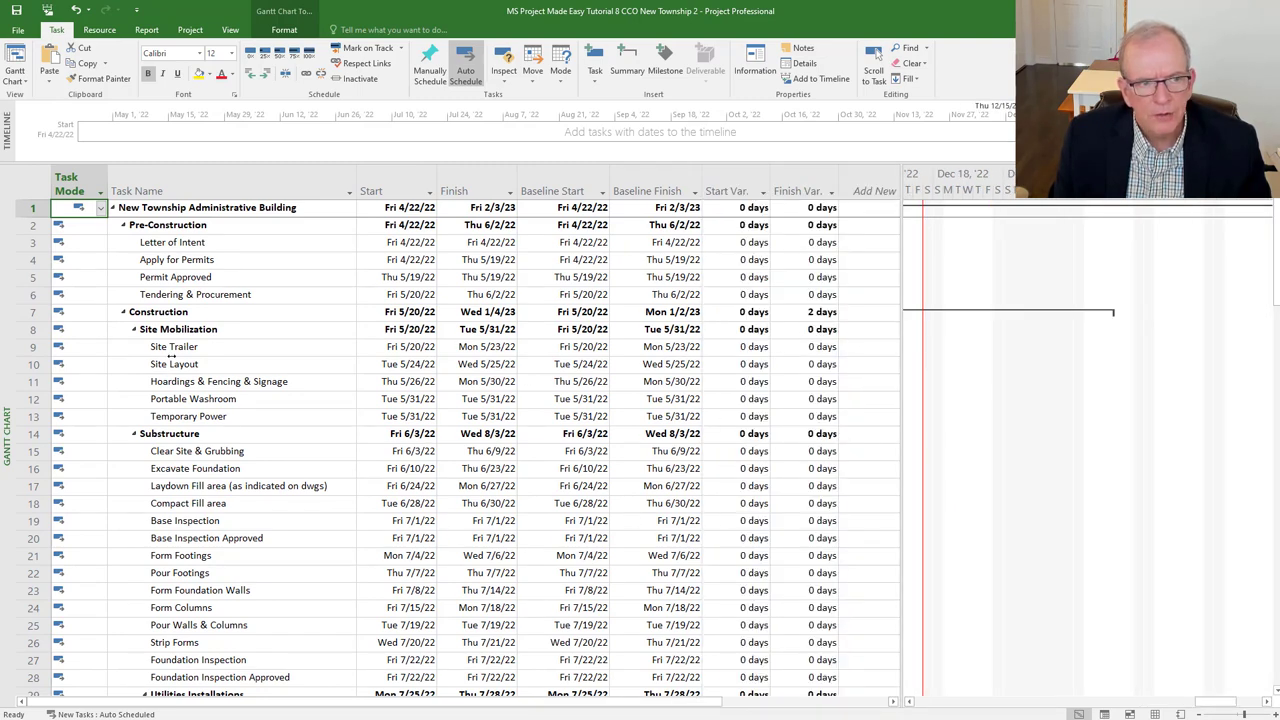
Examine the baseline dates and start and finish variances of the CCO No.1 subtasks and the surrounding Interior Finishes and Close Out tasks.
{"action": "scroll", "coordinate": [172, 346], "scroll_direction": "down", "scroll_amount": 20}
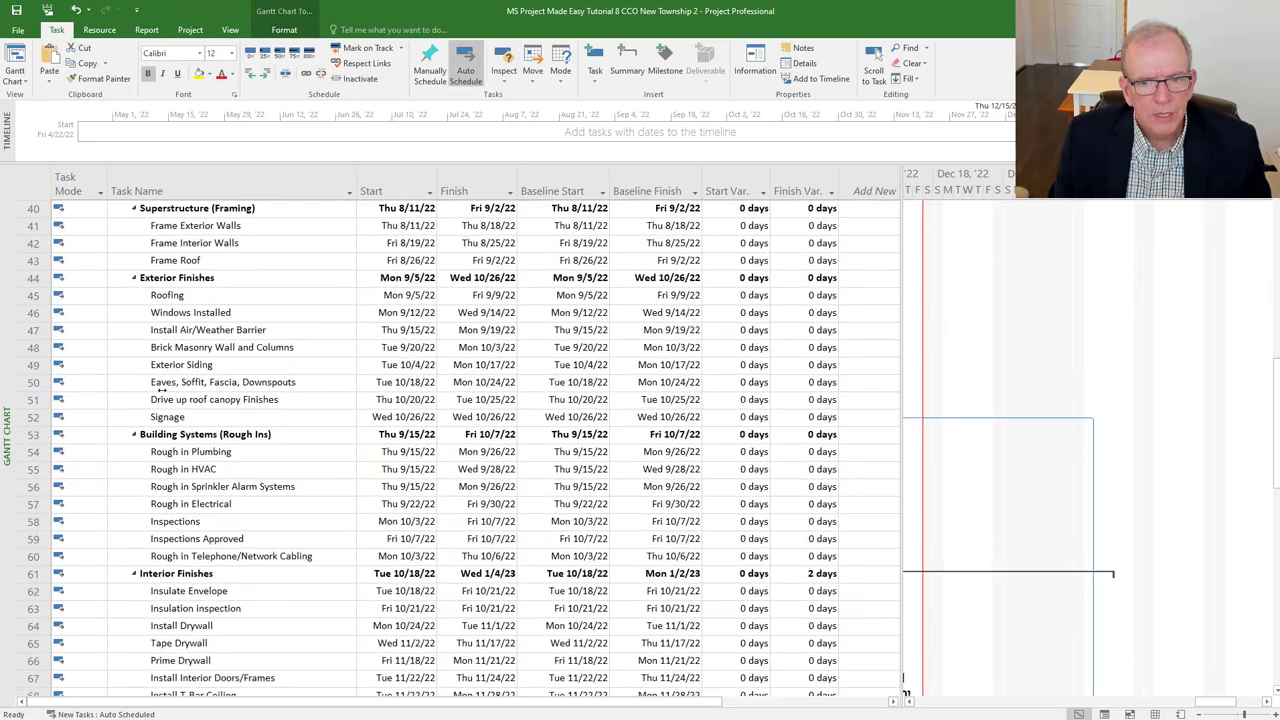
{"action": "scroll", "coordinate": [161, 393], "scroll_direction": "down", "scroll_amount": 13}
{"action": "scroll", "coordinate": [161, 393], "scroll_direction": "up", "scroll_amount": 5}
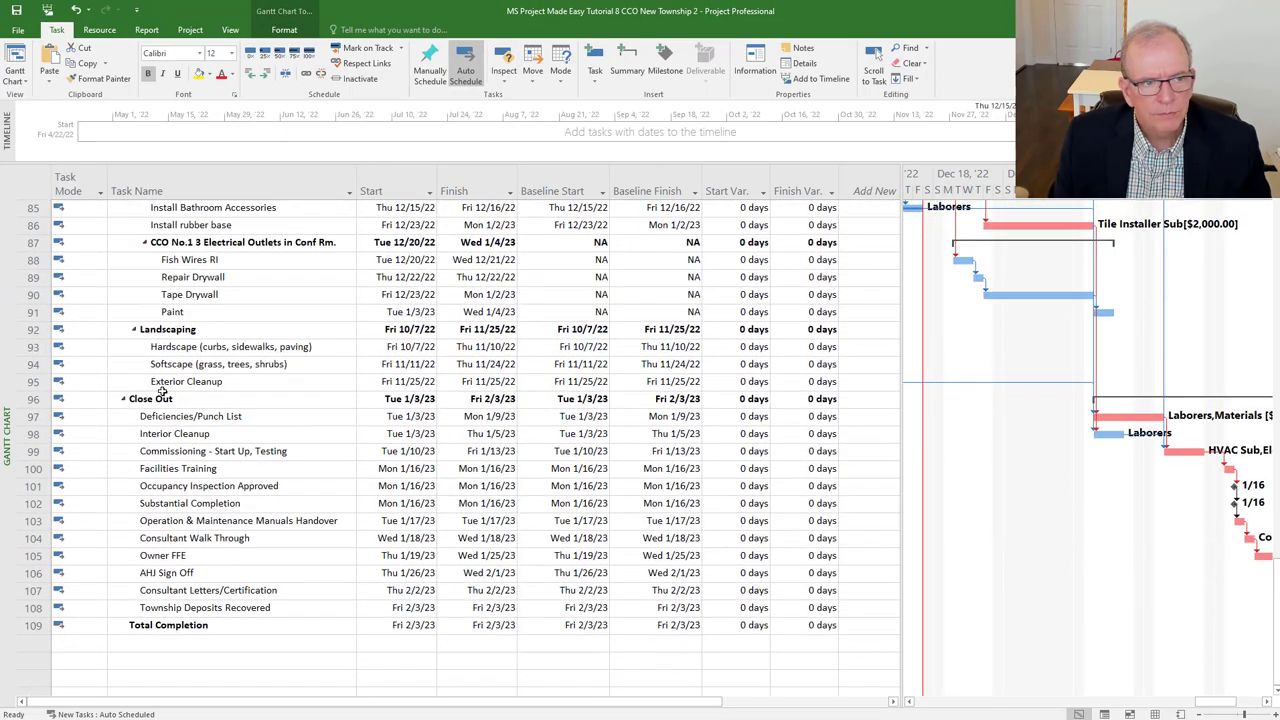
{"action": "left_click", "coordinate": [206, 281]}
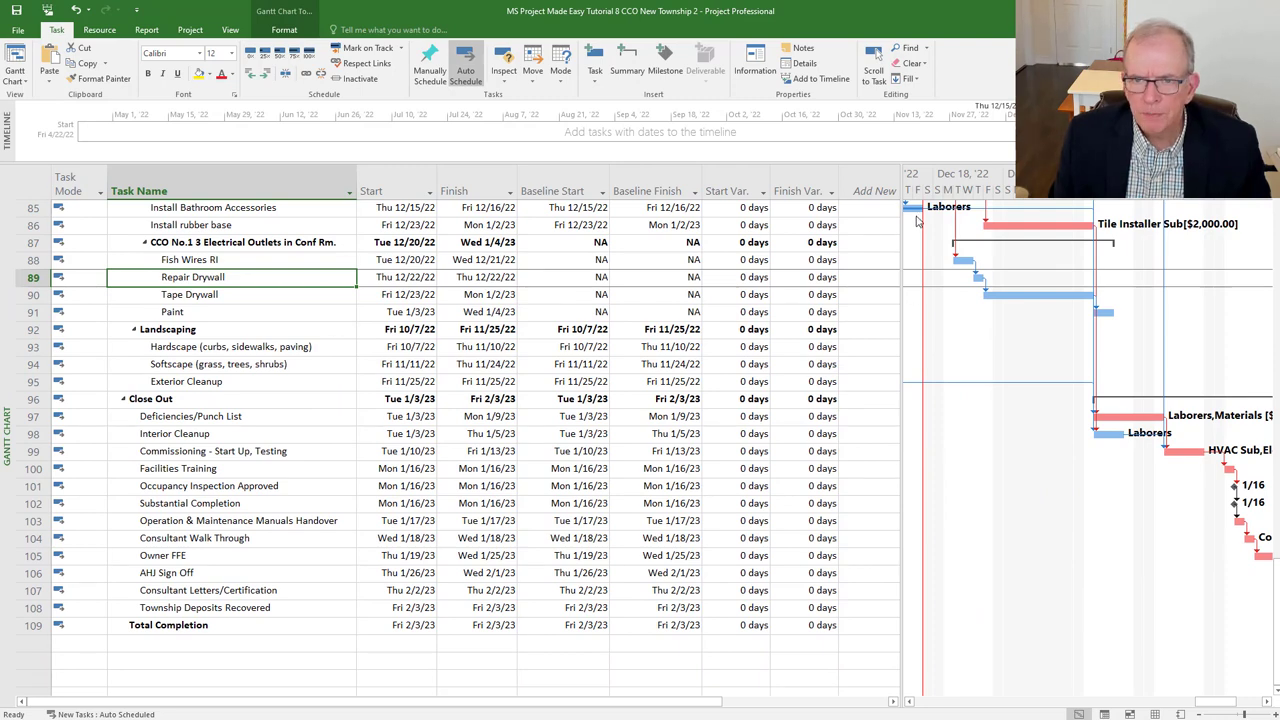
{"action": "scroll", "coordinate": [918, 222], "scroll_direction": "up", "scroll_amount": 2}
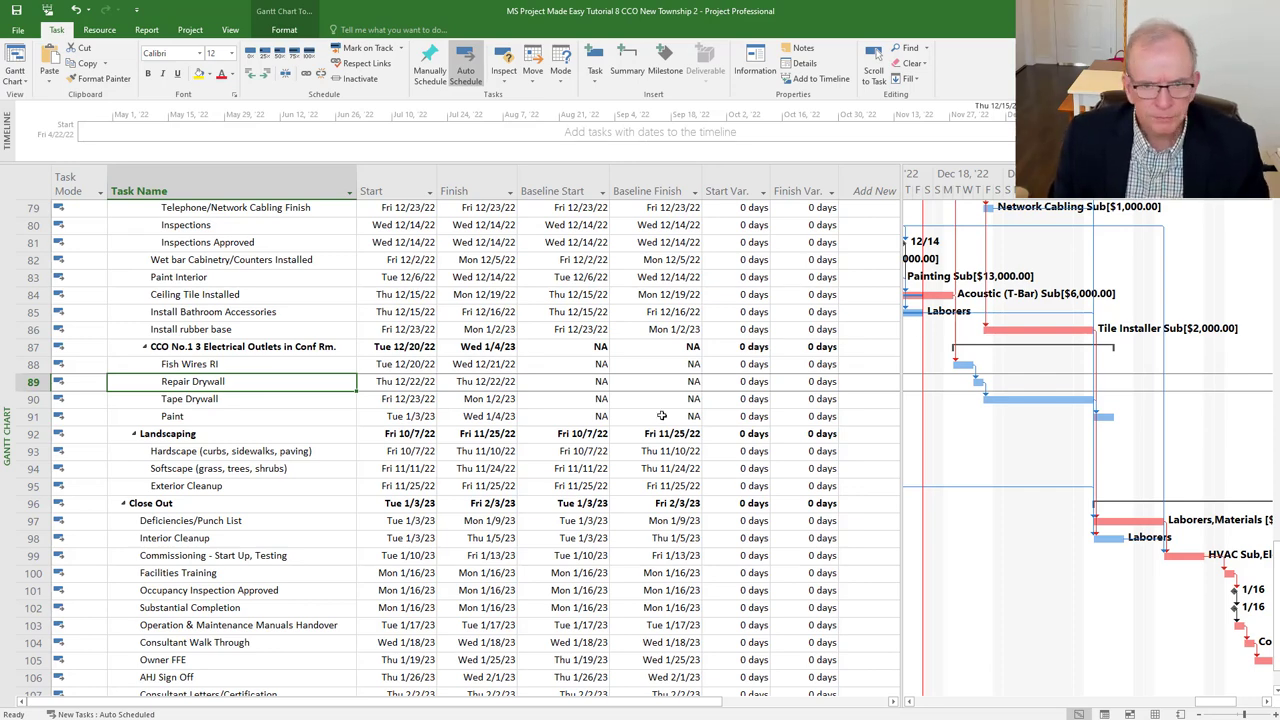
{"action": "scroll", "coordinate": [670, 378], "scroll_direction": "up", "scroll_amount": 6}
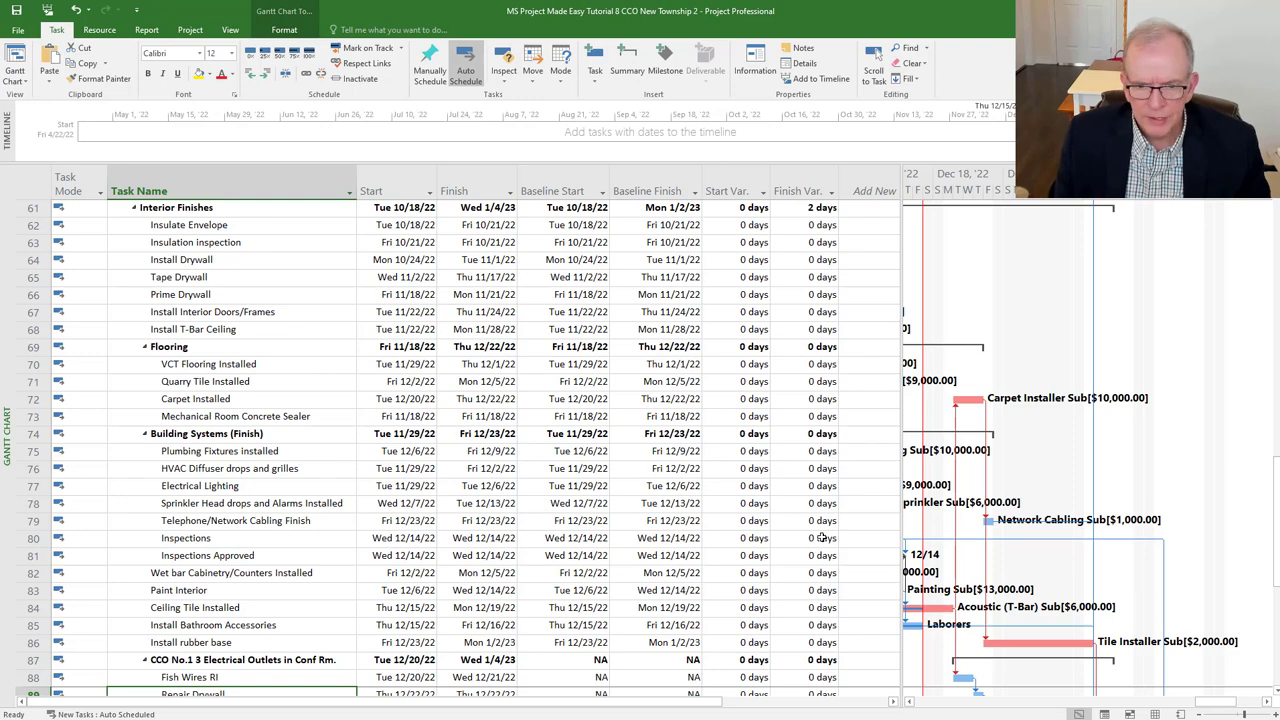
{"action": "scroll", "coordinate": [822, 538], "scroll_direction": "down", "scroll_amount": 3}
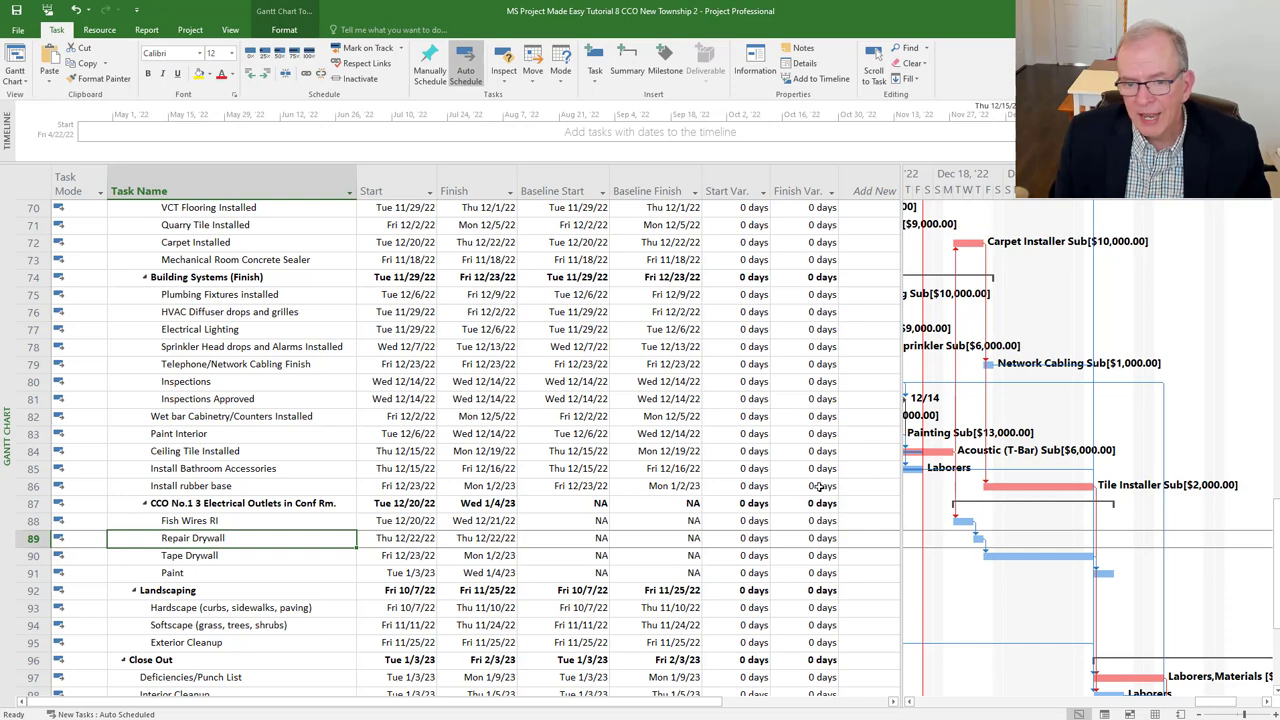
{"action": "left_click", "coordinate": [818, 486]}
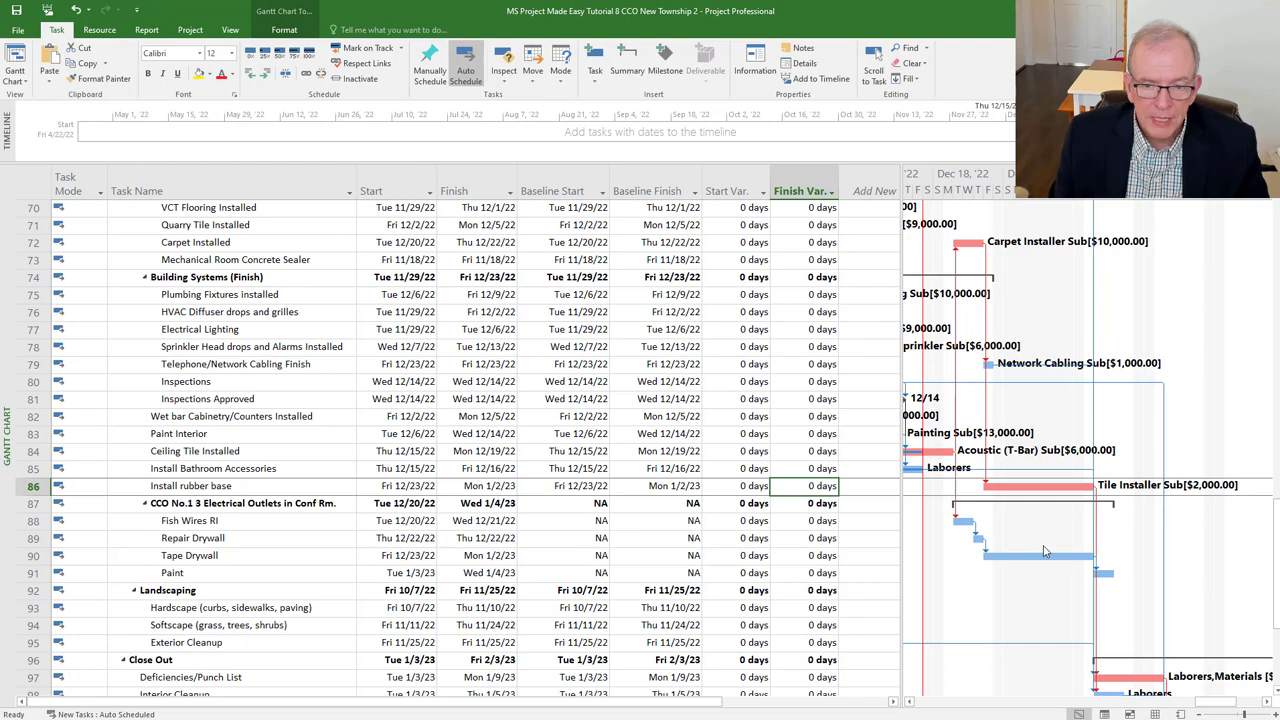
{"action": "scroll", "coordinate": [1044, 551], "scroll_direction": "down", "scroll_amount": 1}
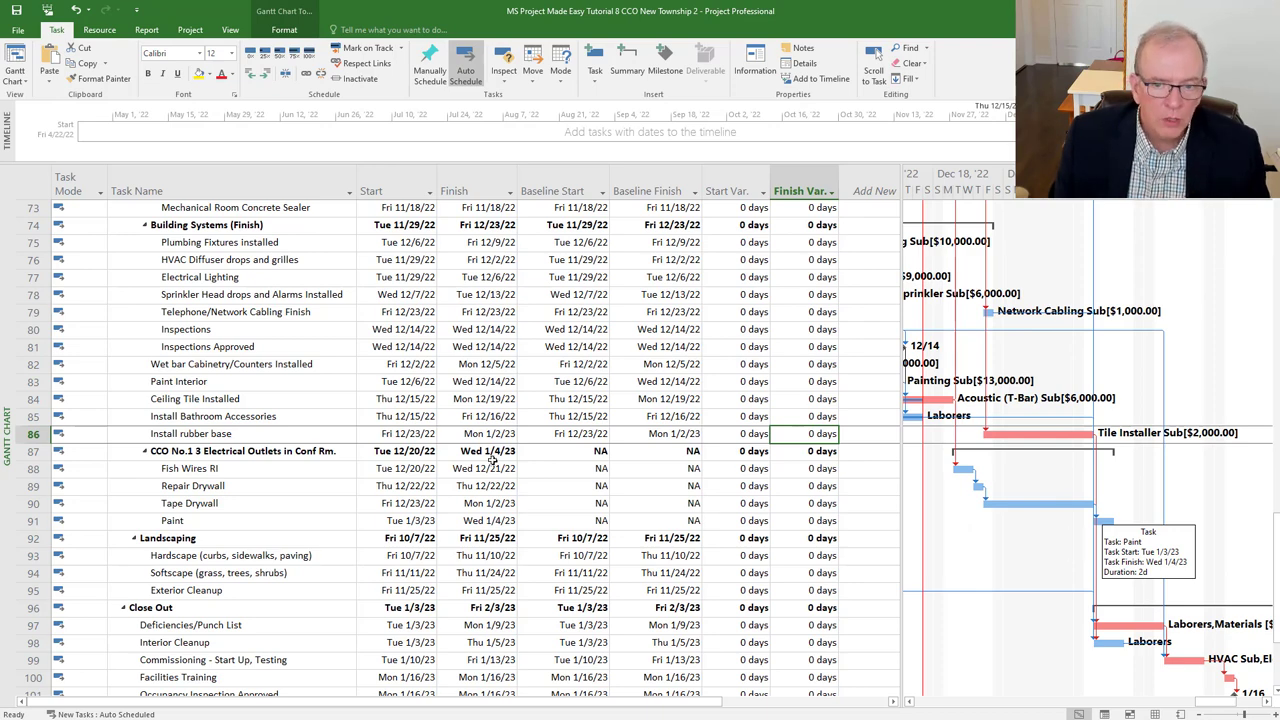
Switch the task table back to Entry and return to the CCO No.1 and Close Out tasks.
{"action": "right_click", "coordinate": [26, 167]}
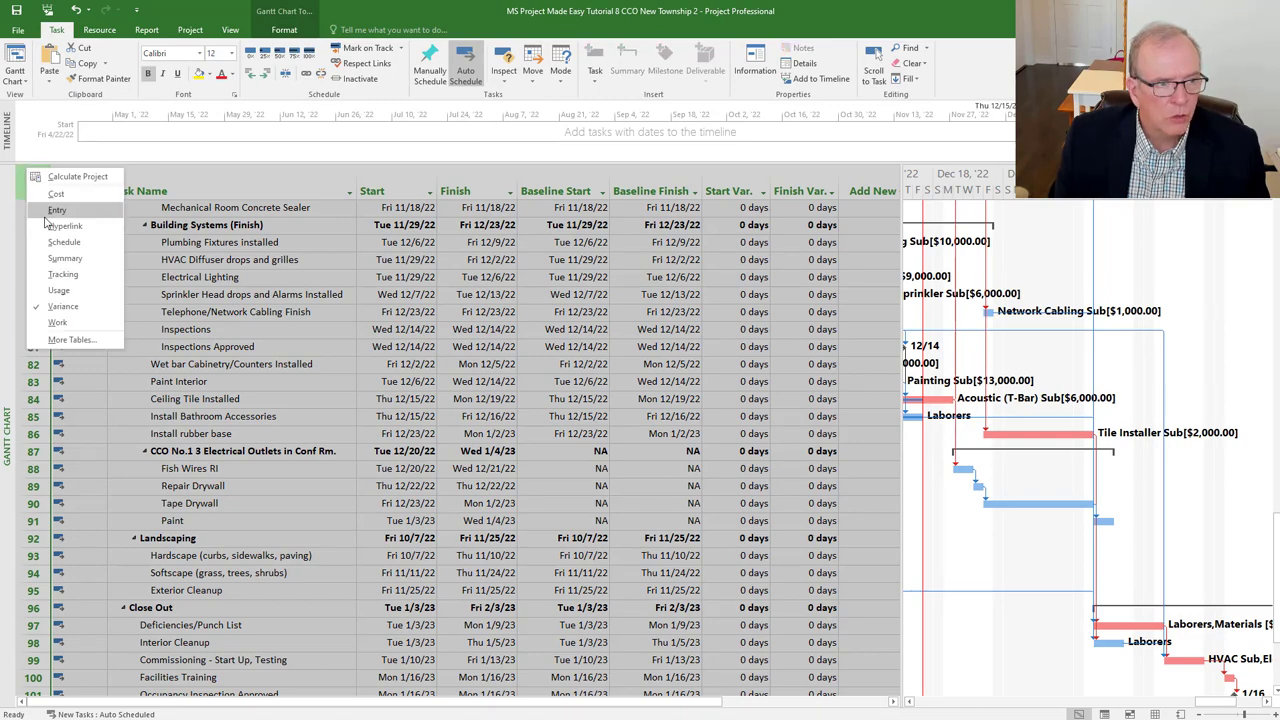
{"action": "left_click", "coordinate": [57, 210]}
{"action": "scroll", "coordinate": [352, 479], "scroll_direction": "down", "scroll_amount": 7}
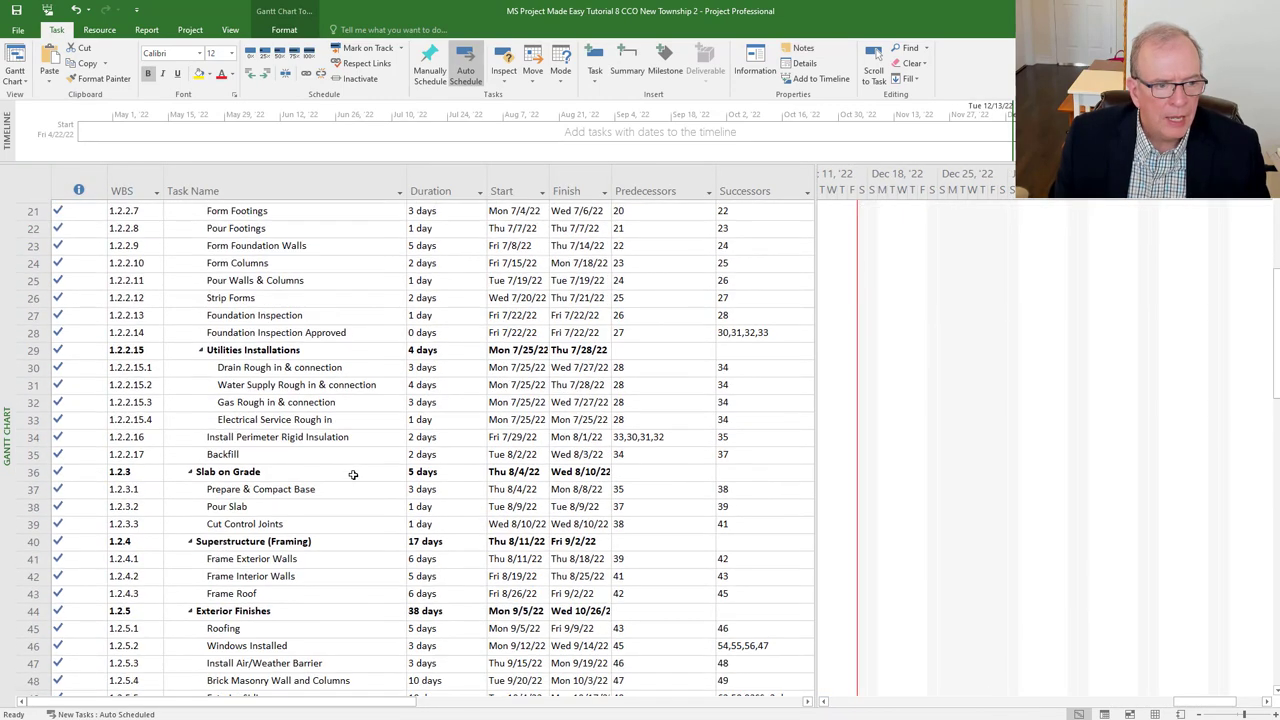
{"action": "scroll", "coordinate": [352, 479], "scroll_direction": "down", "scroll_amount": 19}
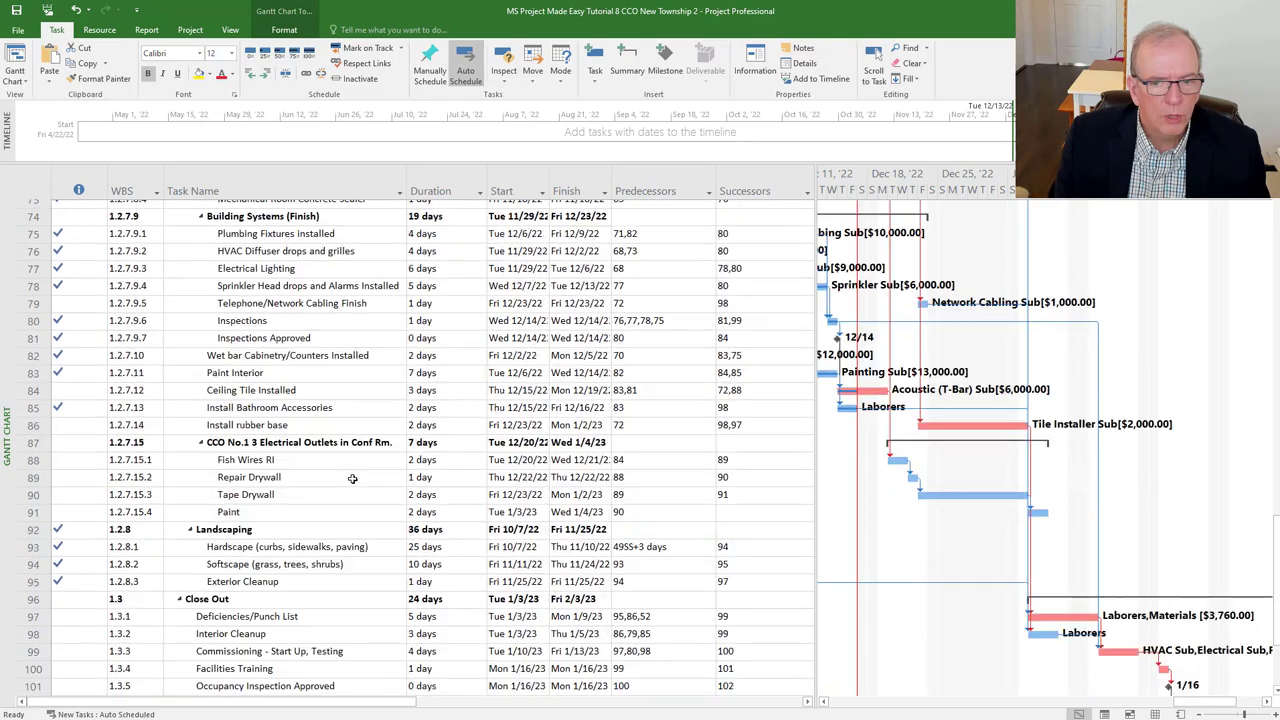
{"action": "scroll", "coordinate": [352, 479], "scroll_direction": "down", "scroll_amount": 2}
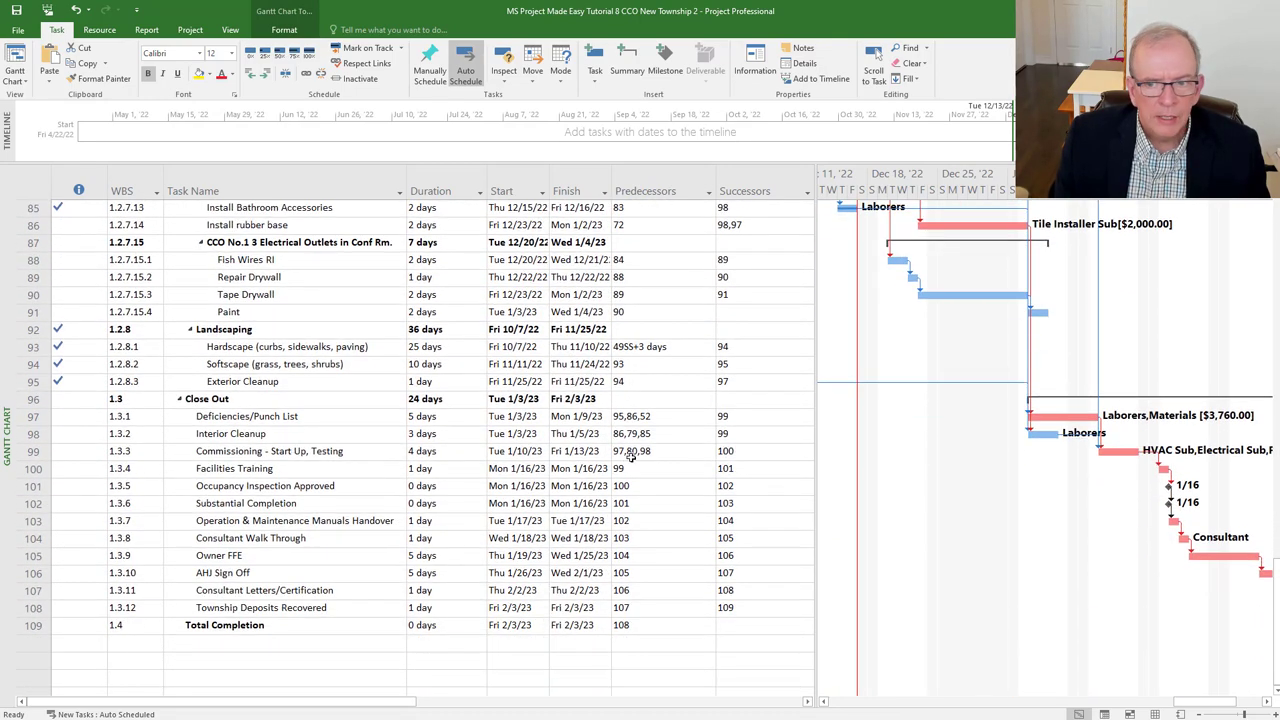
Add task 91, the CCO No.1 Paint task, to the predecessors of Deficiencies/Punch List, making them 95,86,52,91.
{"action": "left_click", "coordinate": [300, 316]}
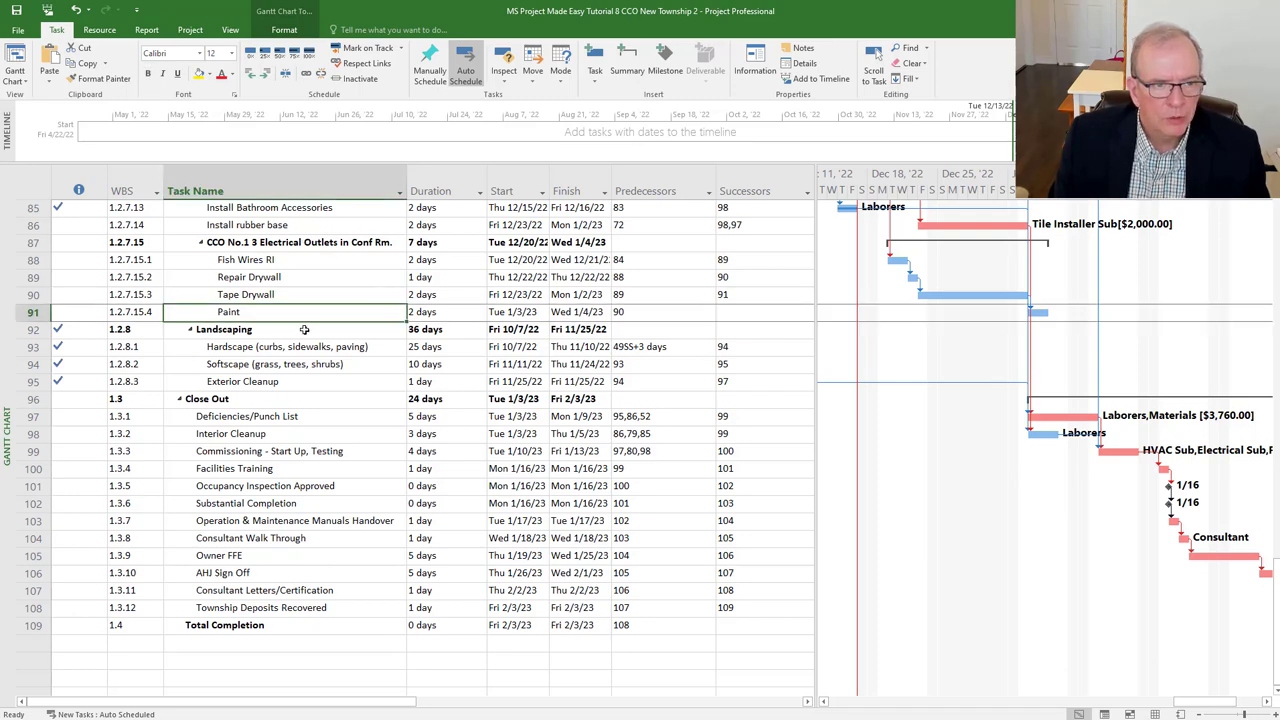
{"action": "scroll", "coordinate": [304, 329], "scroll_direction": "up", "scroll_amount": 3}
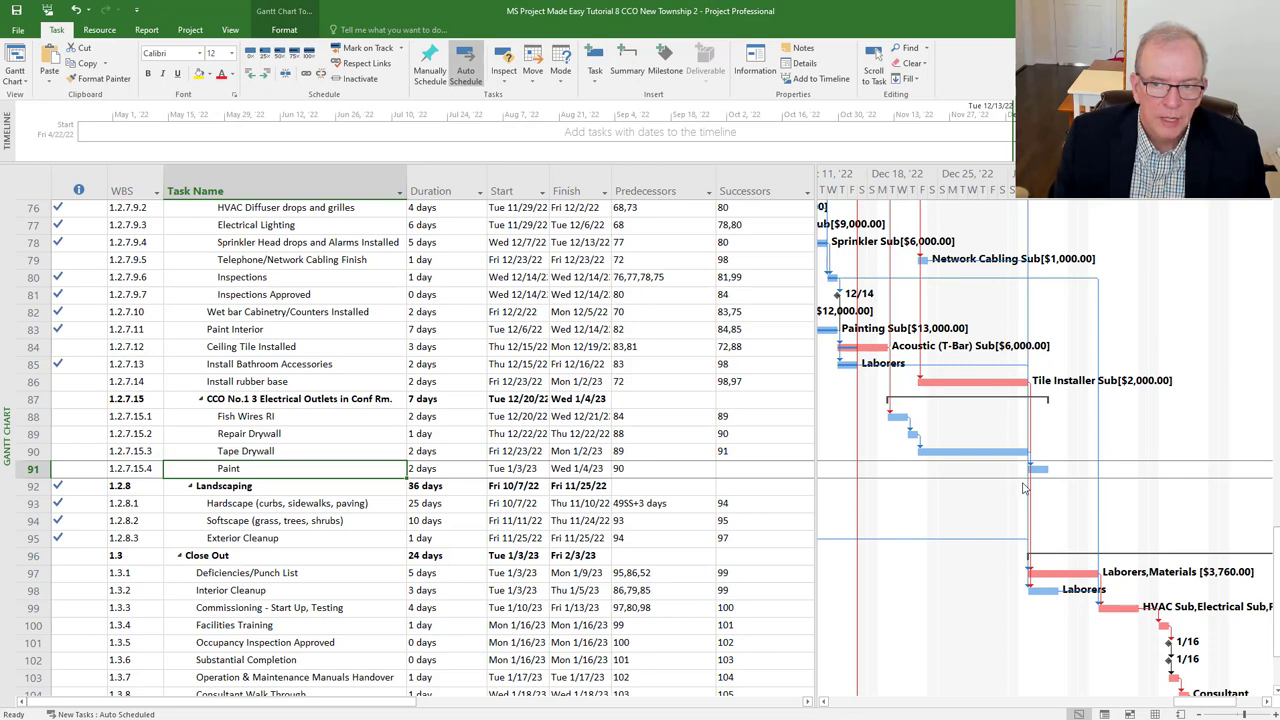
{"action": "scroll", "coordinate": [1020, 490], "scroll_direction": "down", "scroll_amount": 2}
{"action": "scroll", "coordinate": [800, 495], "scroll_direction": "down", "scroll_amount": 1}
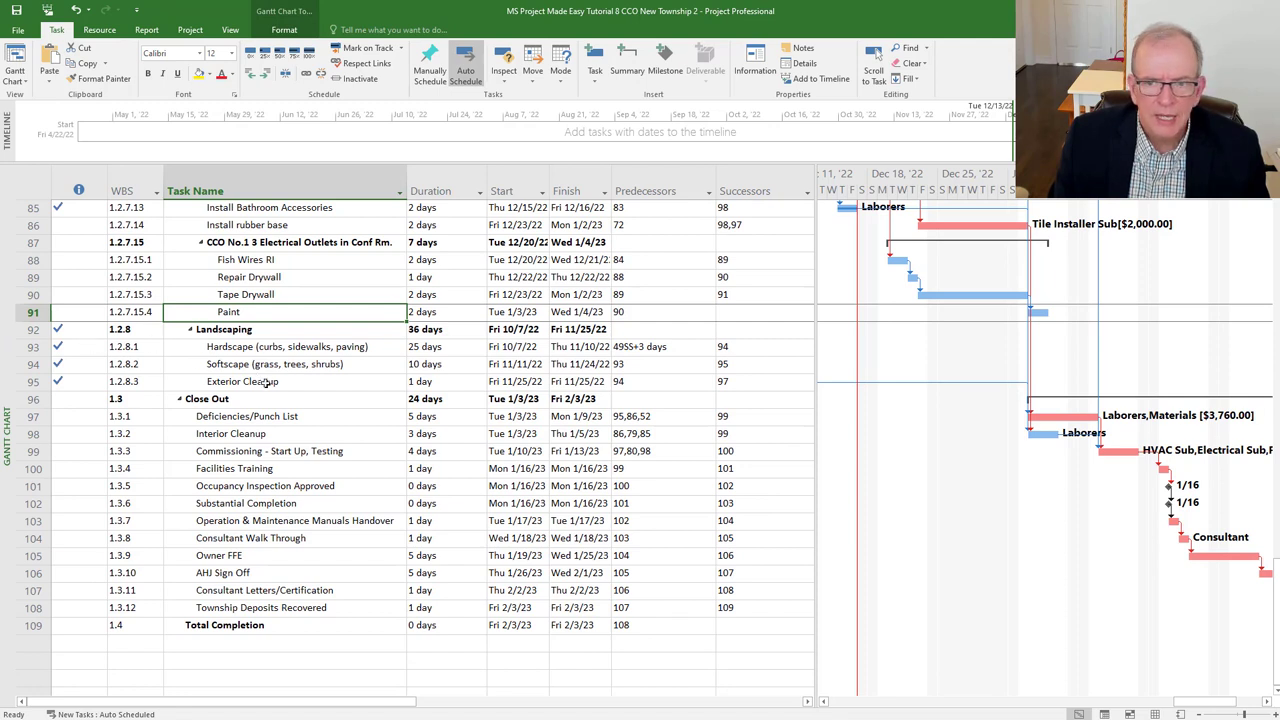
{"action": "left_click", "coordinate": [305, 420]}
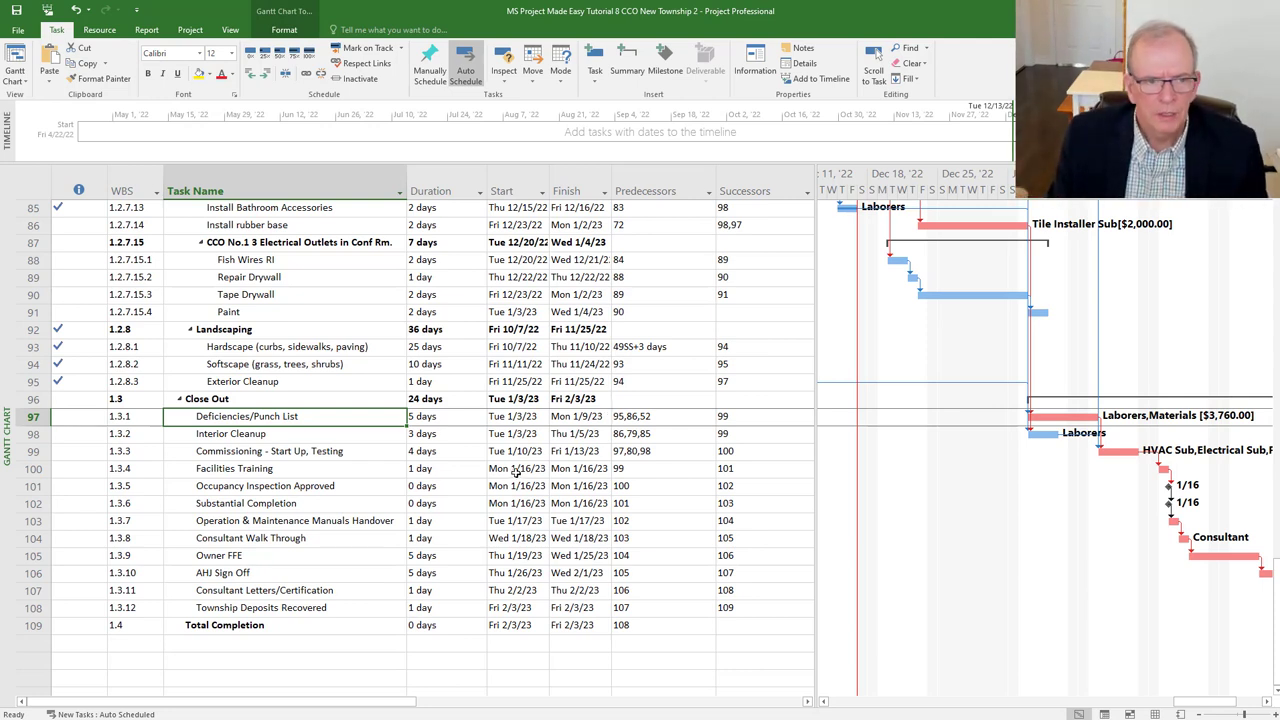
{"action": "left_click", "coordinate": [640, 418]}
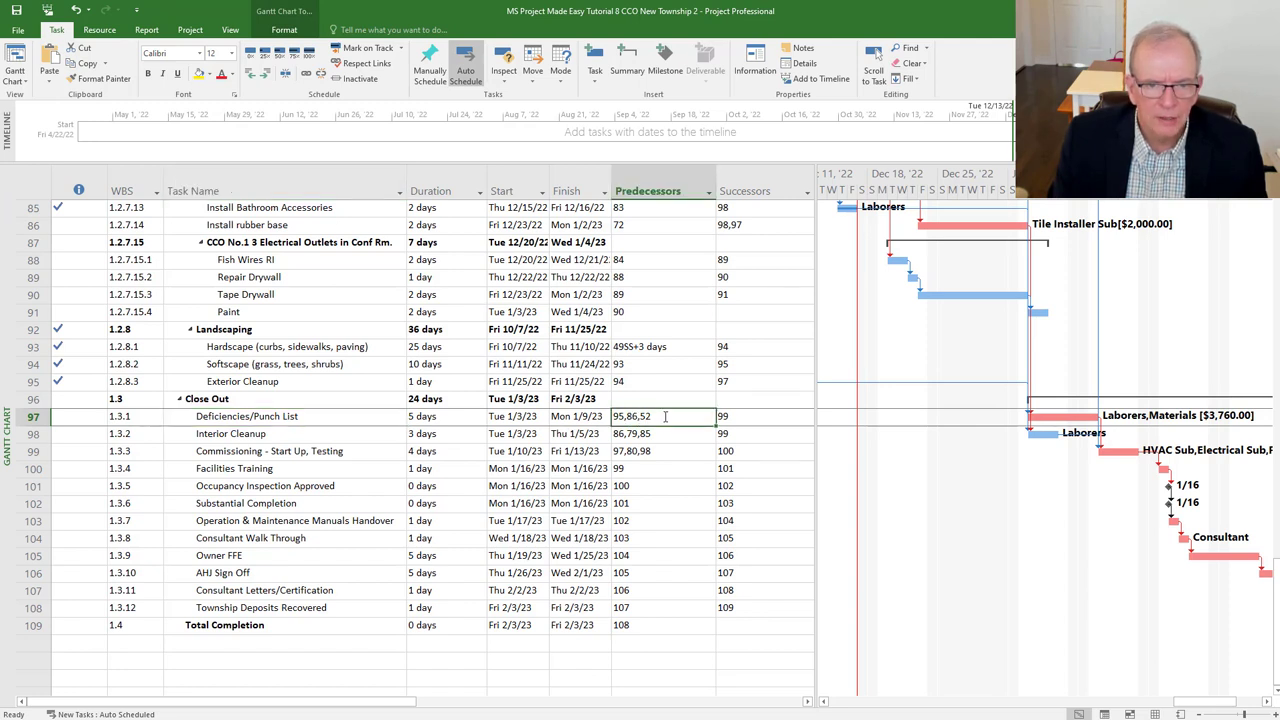
{"action": "left_click", "coordinate": [652, 415]}
{"action": "type", "text": ","}
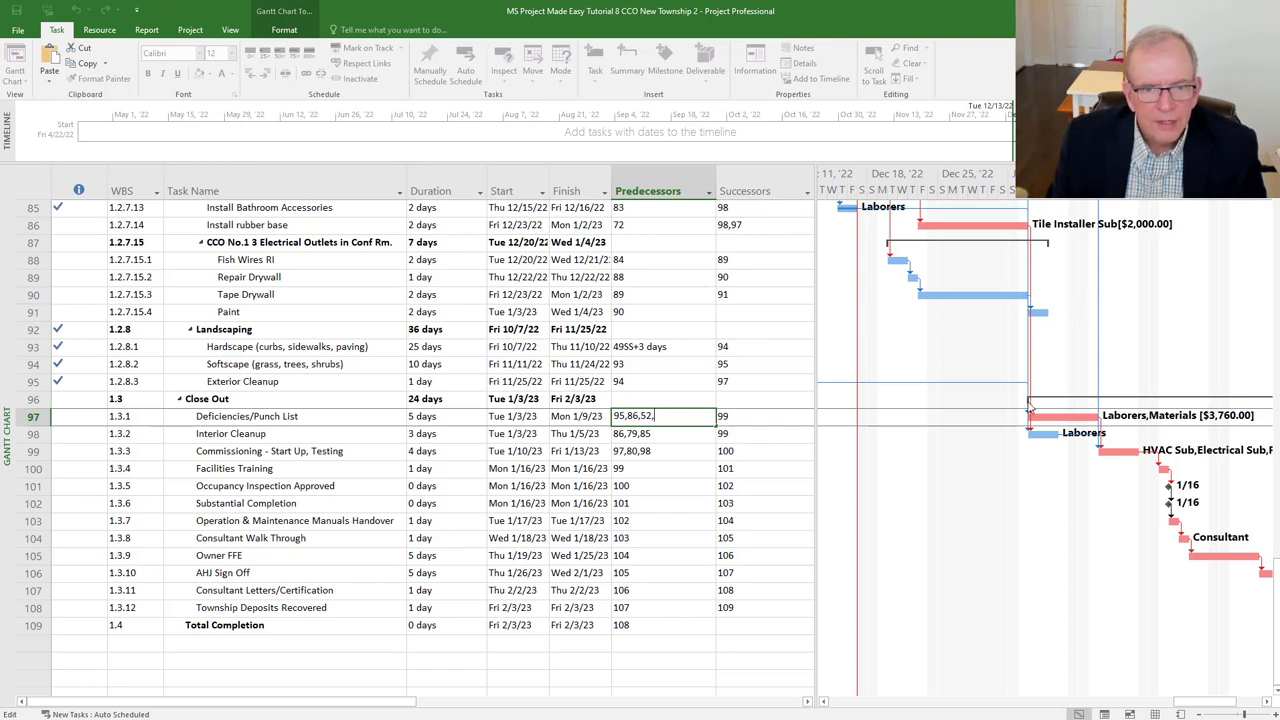
{"action": "type", "text": "91"}
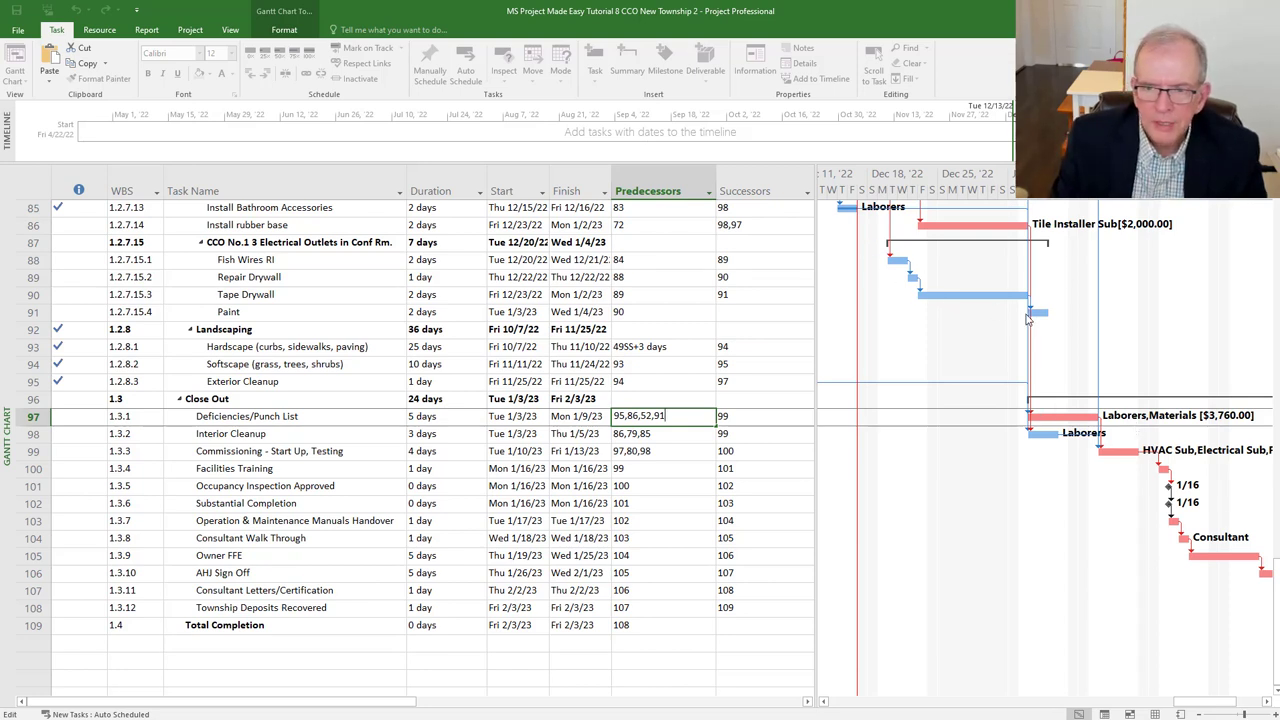
{"action": "key", "text": "Return"}
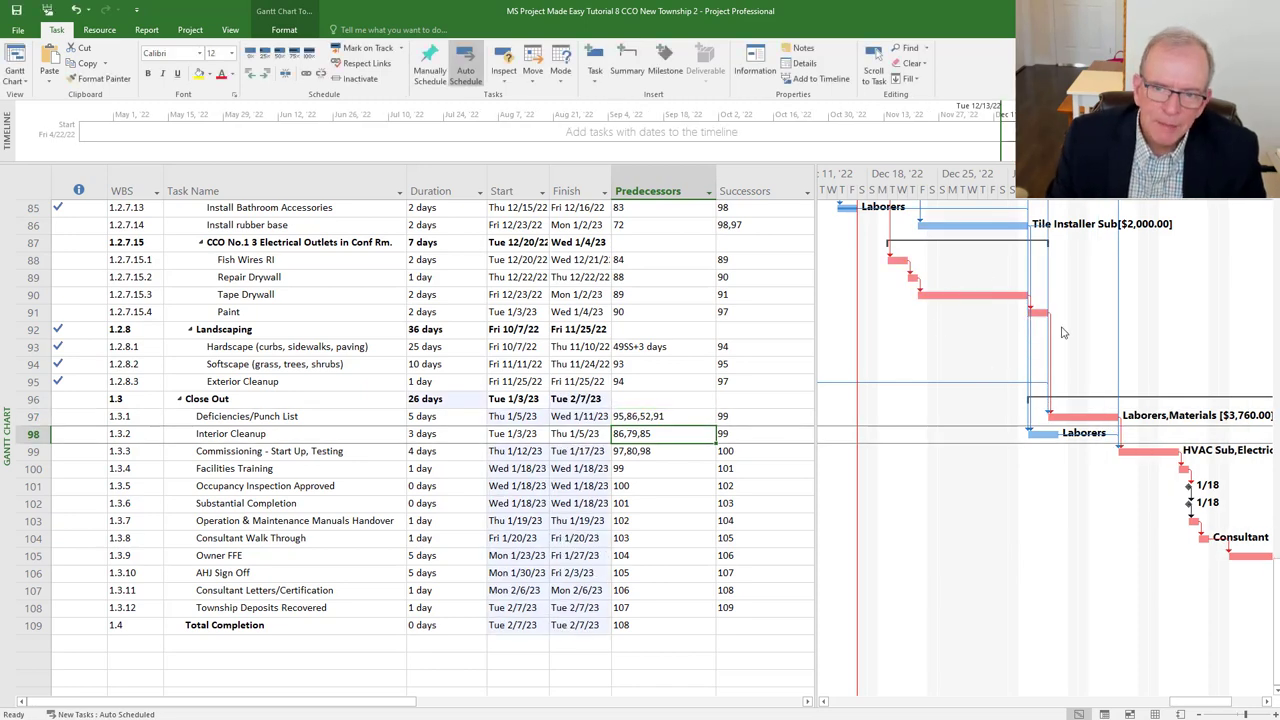
{"action": "scroll", "coordinate": [945, 342], "scroll_direction": "up", "scroll_amount": 2}
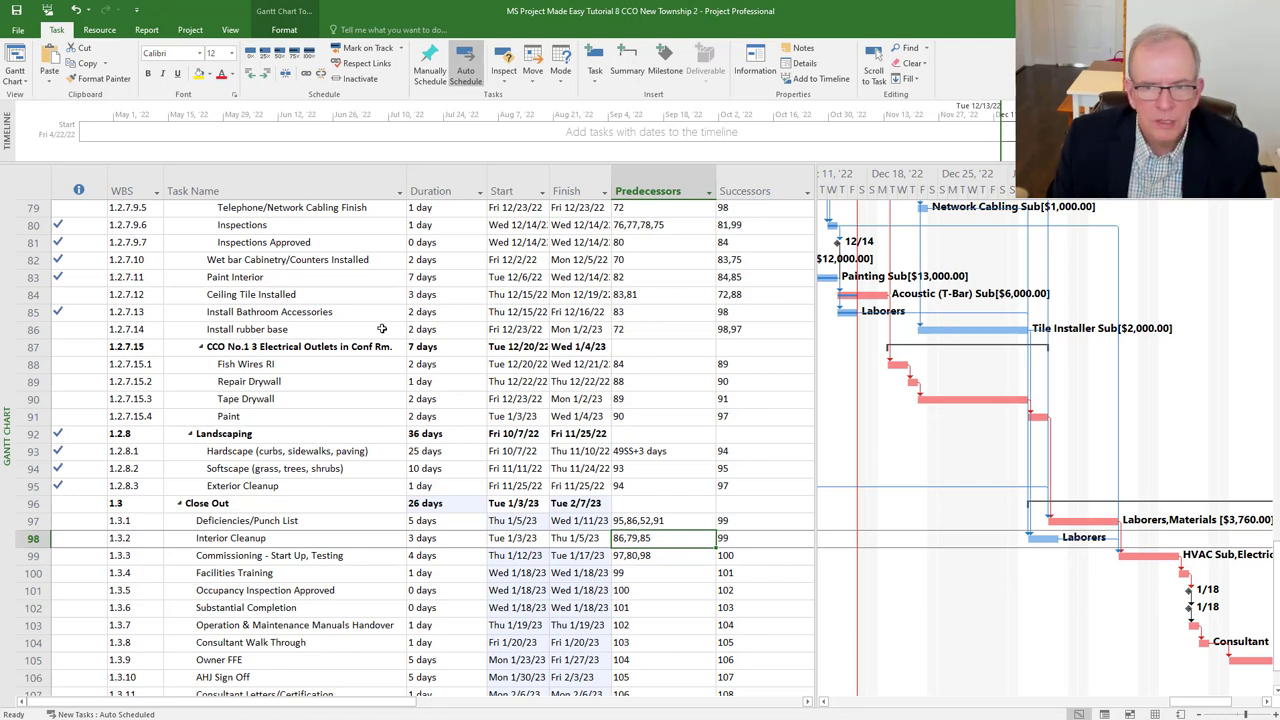
{"action": "mouse_move", "coordinate": [995, 332]}
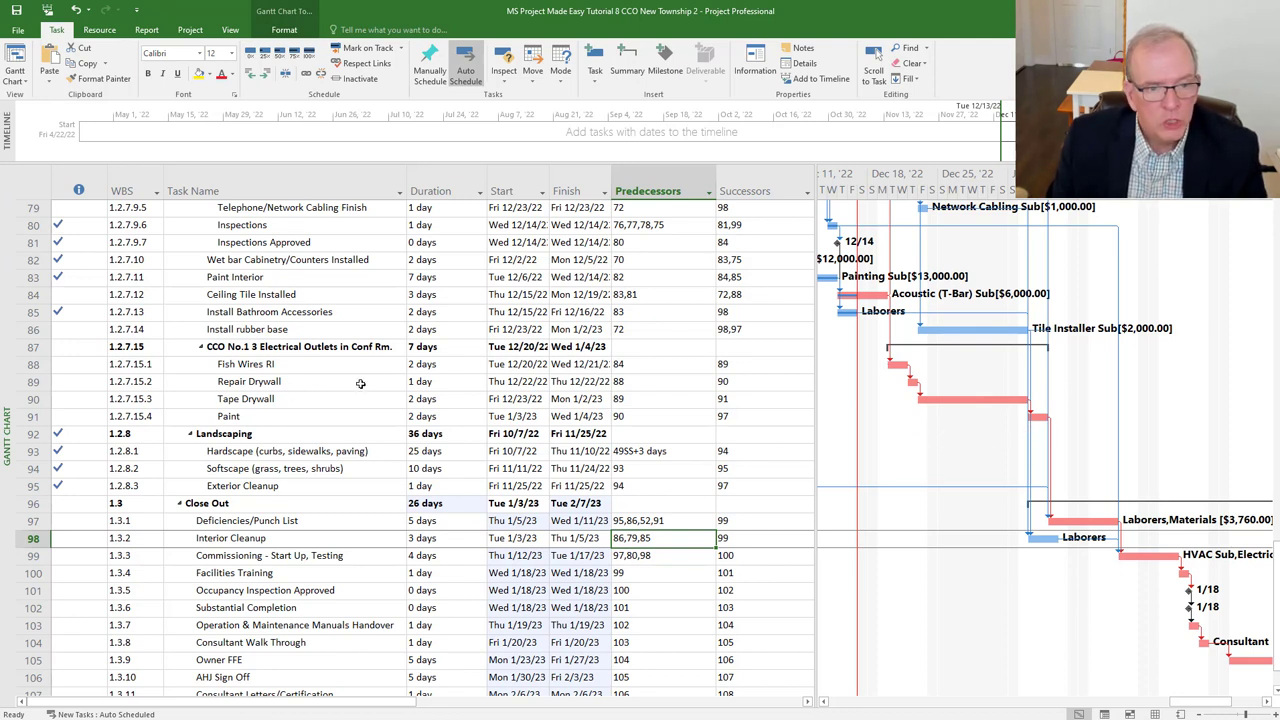
Switch the task table to Variance and examine the baseline dates and variances of the CCO No.1 and Close Out tasks.
{"action": "left_click", "coordinate": [437, 347]}
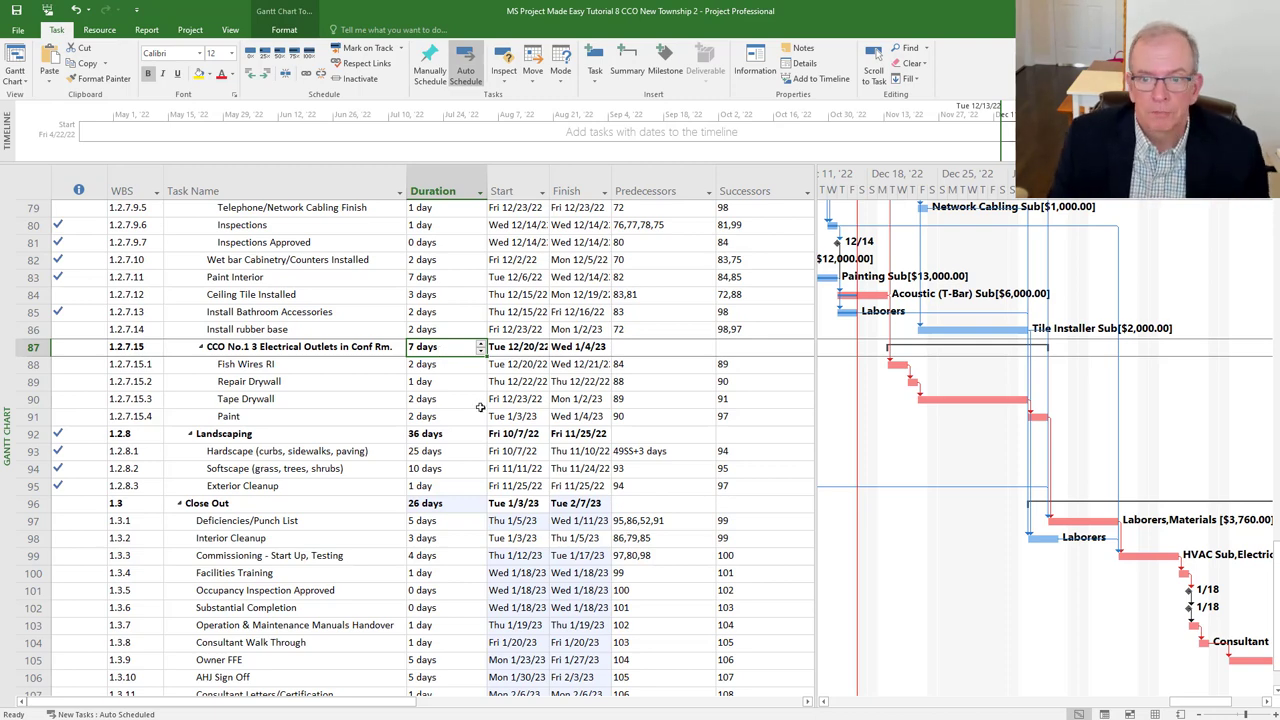
{"action": "right_click", "coordinate": [38, 191]}
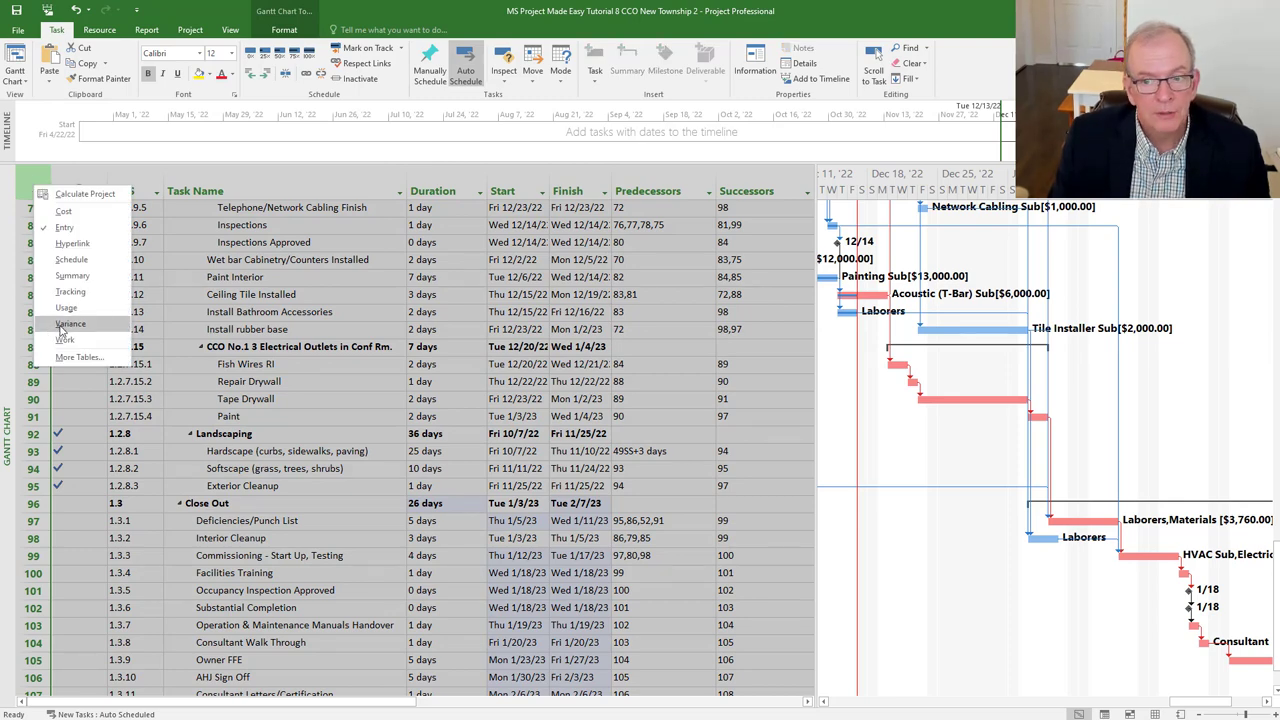
{"action": "left_click", "coordinate": [68, 324]}
{"action": "scroll", "coordinate": [465, 513], "scroll_direction": "down", "scroll_amount": 3}
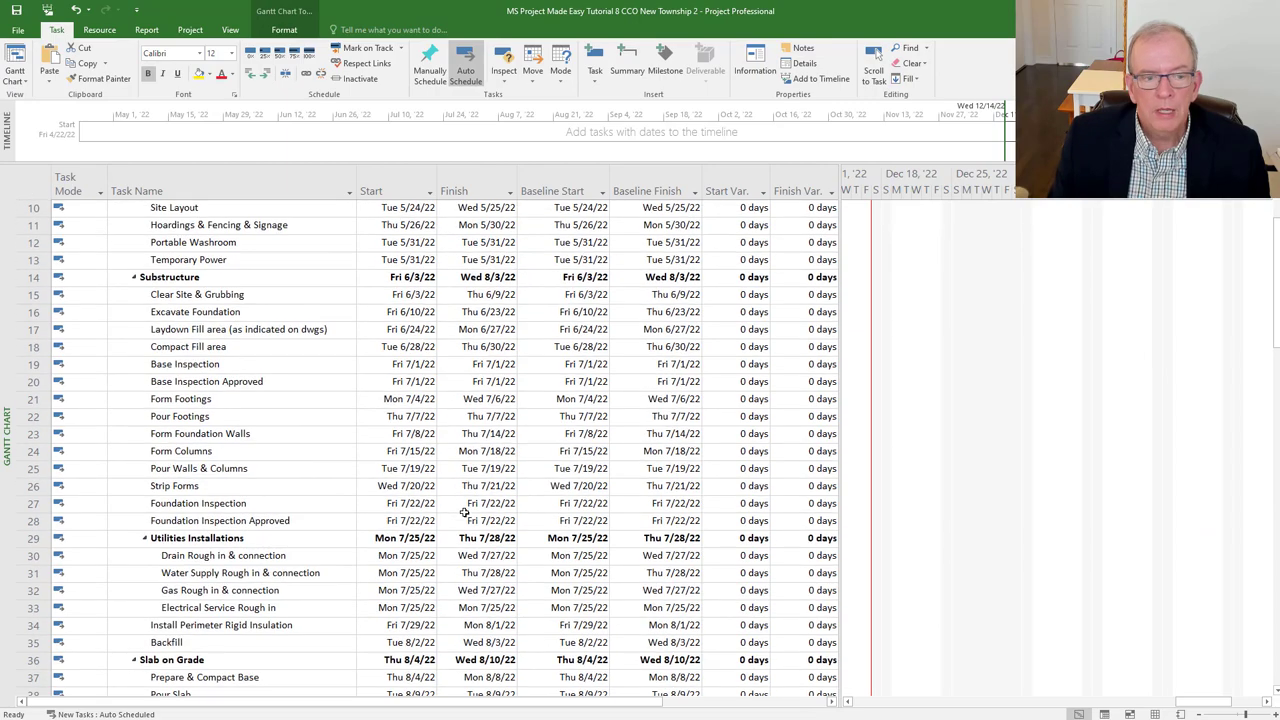
{"action": "scroll", "coordinate": [465, 513], "scroll_direction": "down", "scroll_amount": 17}
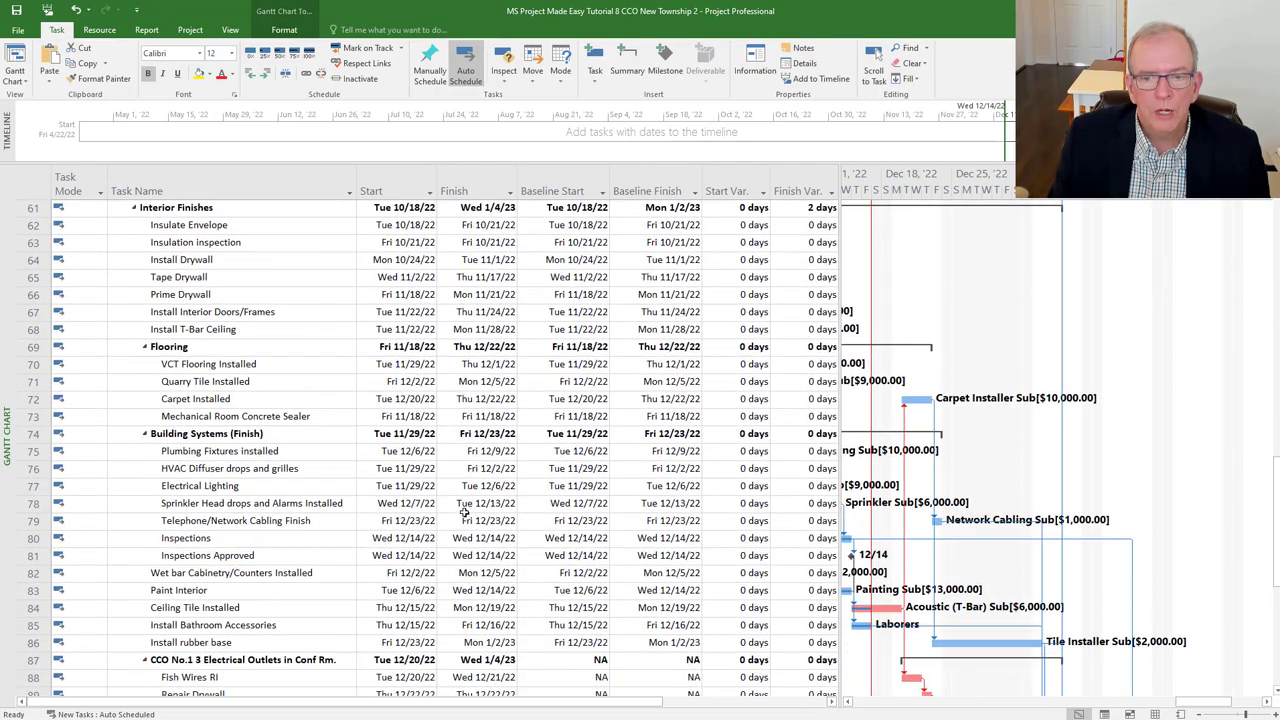
{"action": "scroll", "coordinate": [465, 513], "scroll_direction": "down", "scroll_amount": 3}
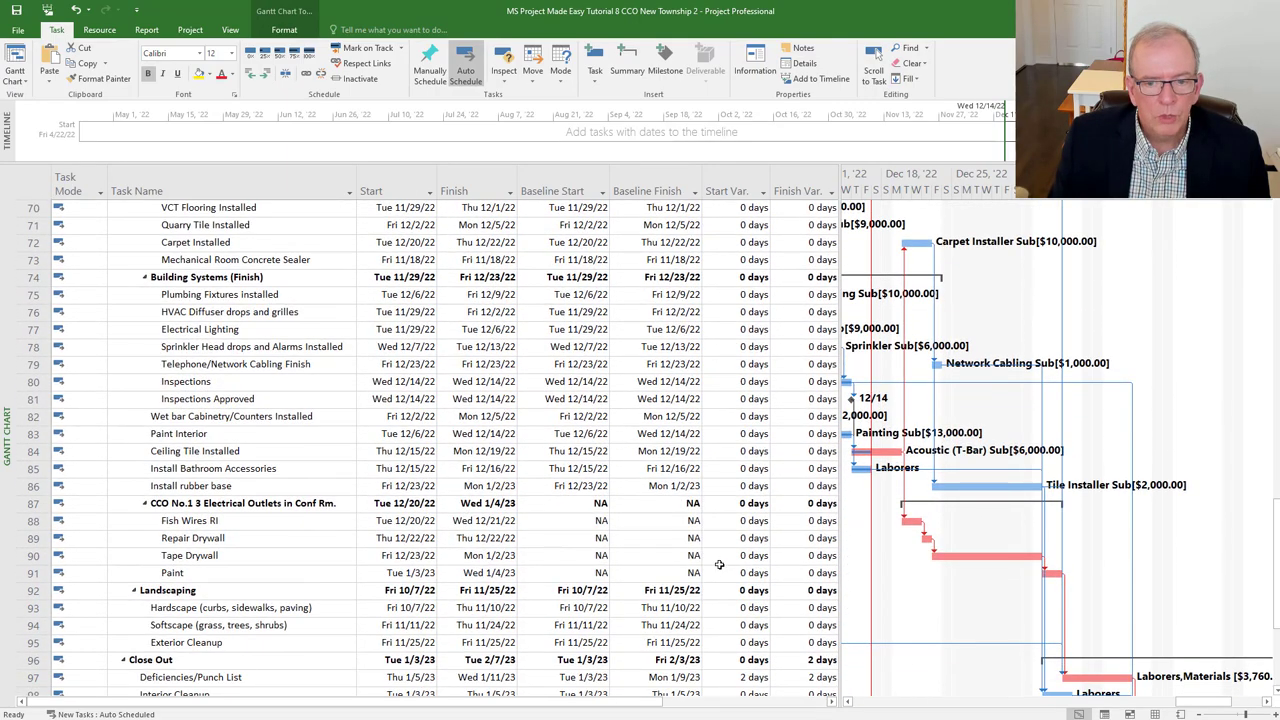
{"action": "scroll", "coordinate": [719, 565], "scroll_direction": "down", "scroll_amount": 3}
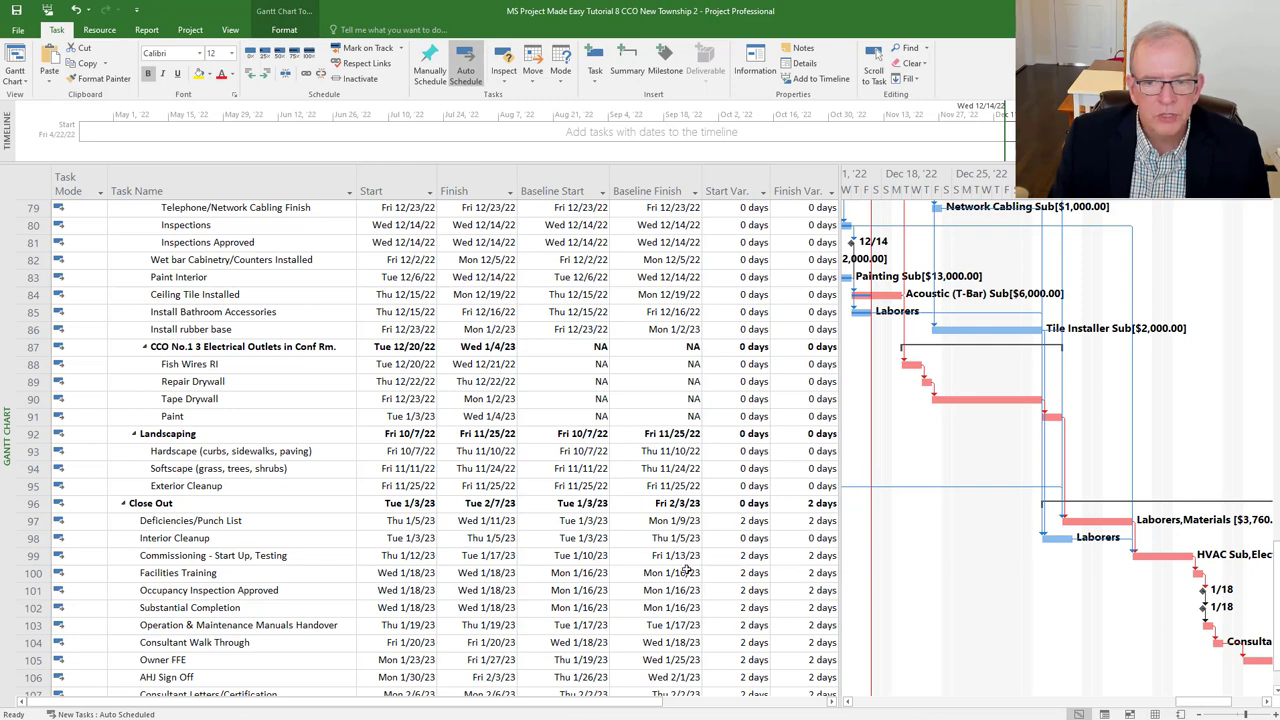
{"action": "left_click", "coordinate": [738, 538]}
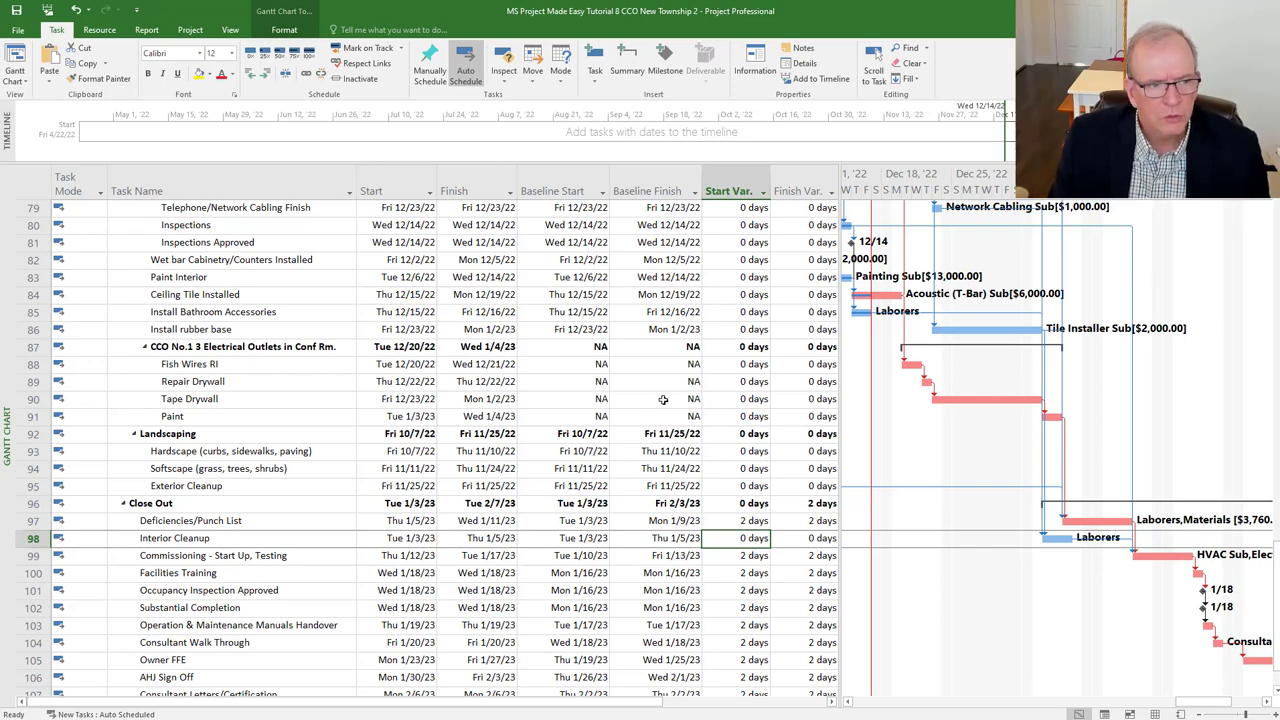
Switch to the Tracking Gantt view and bring the chart to the bar of the CCO No.1 Paint task.
{"action": "right_click", "coordinate": [5, 405]}
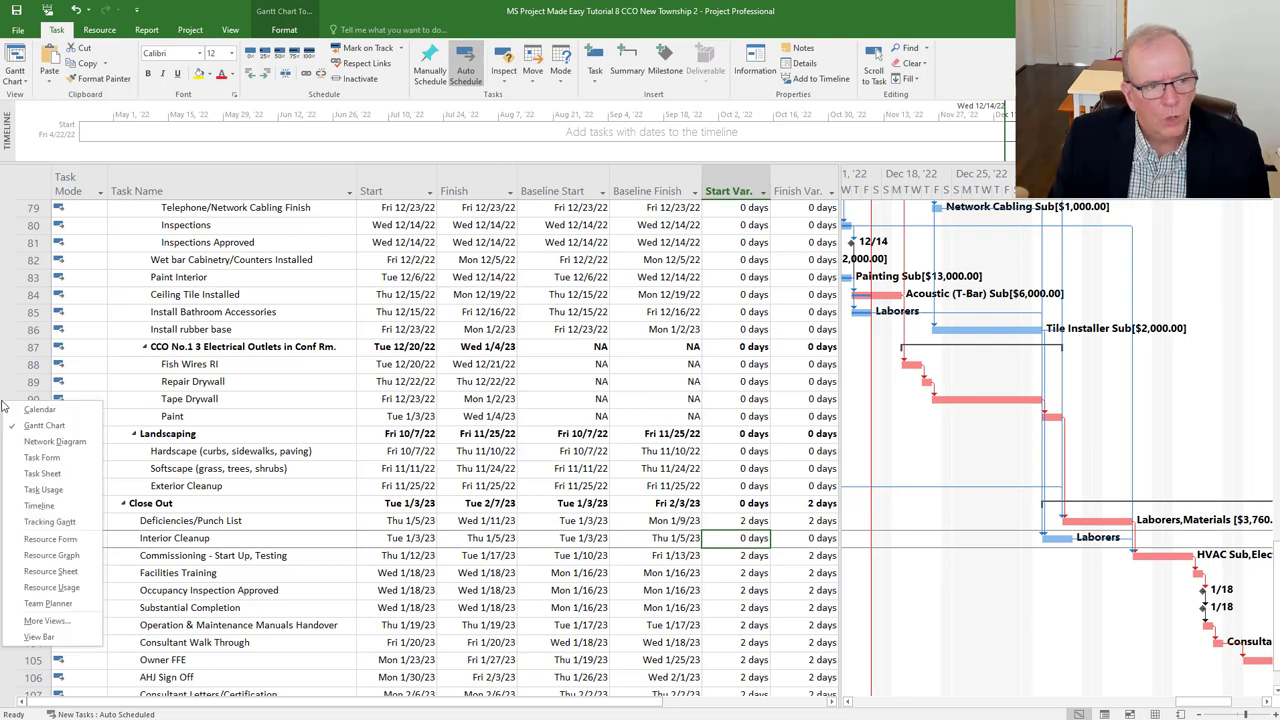
{"action": "left_click", "coordinate": [35, 526]}
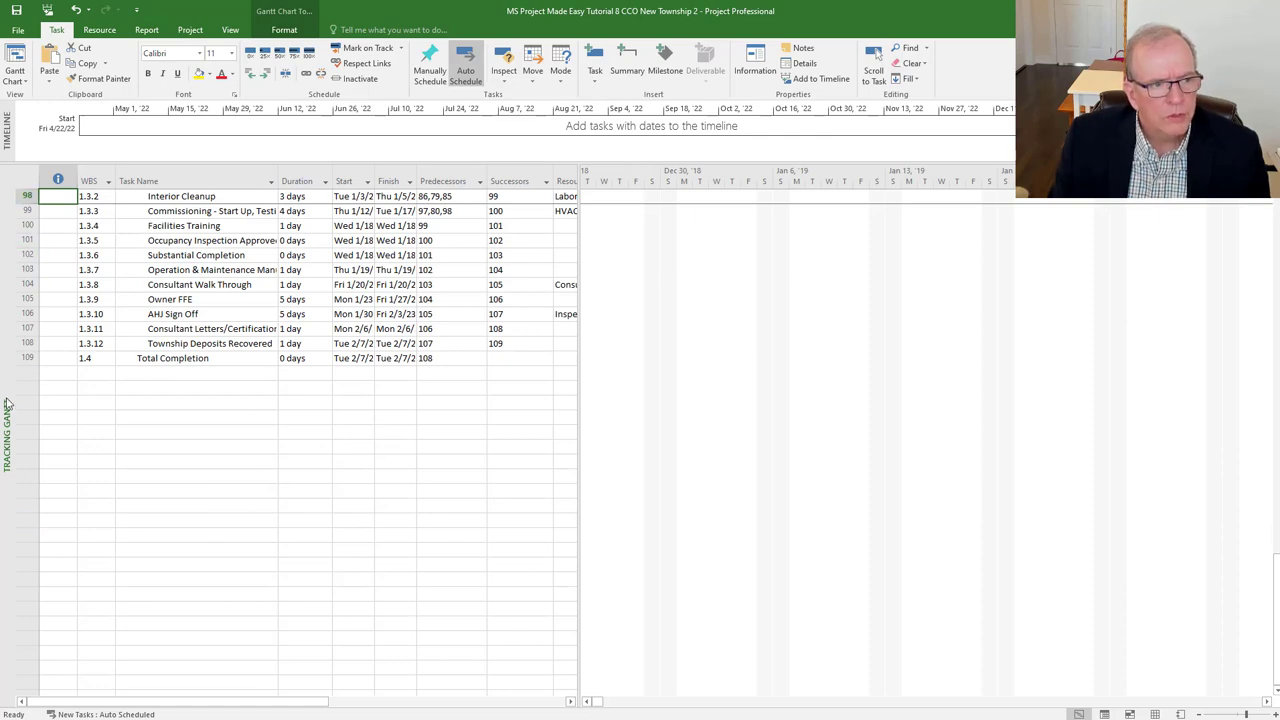
{"action": "scroll", "coordinate": [72, 288], "scroll_direction": "up", "scroll_amount": 2}
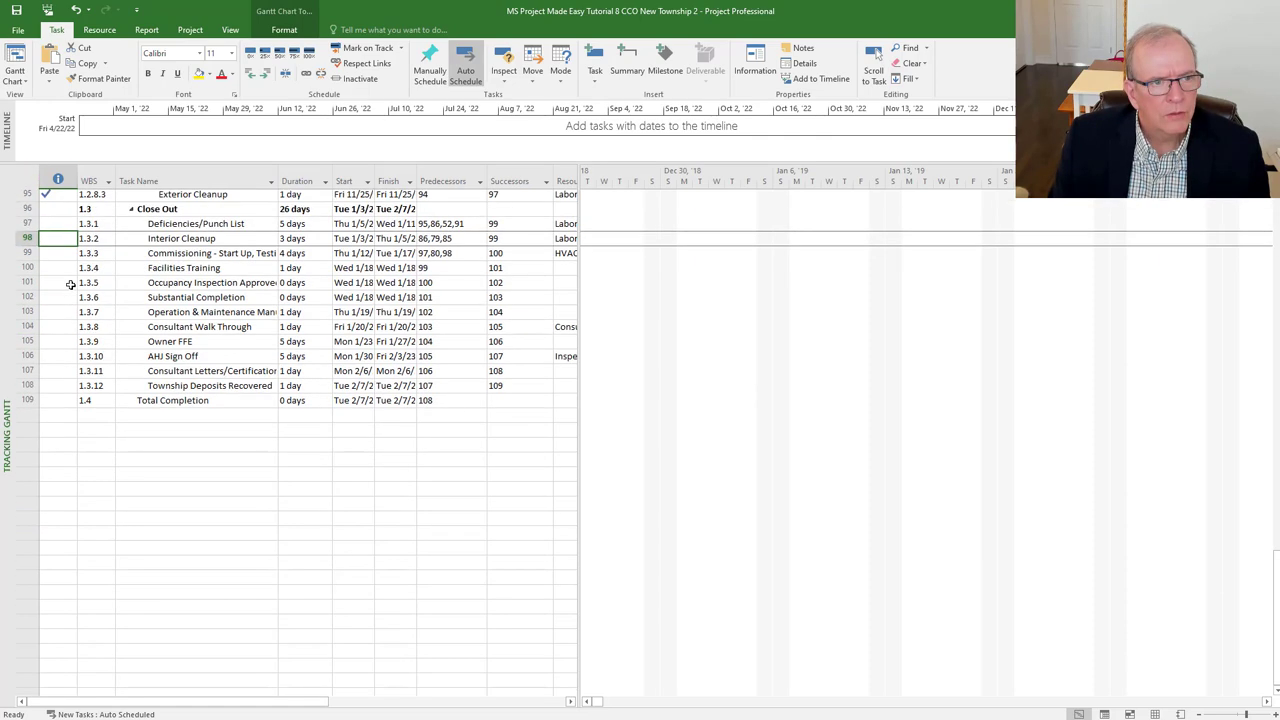
{"action": "scroll", "coordinate": [72, 290], "scroll_direction": "up", "scroll_amount": 3}
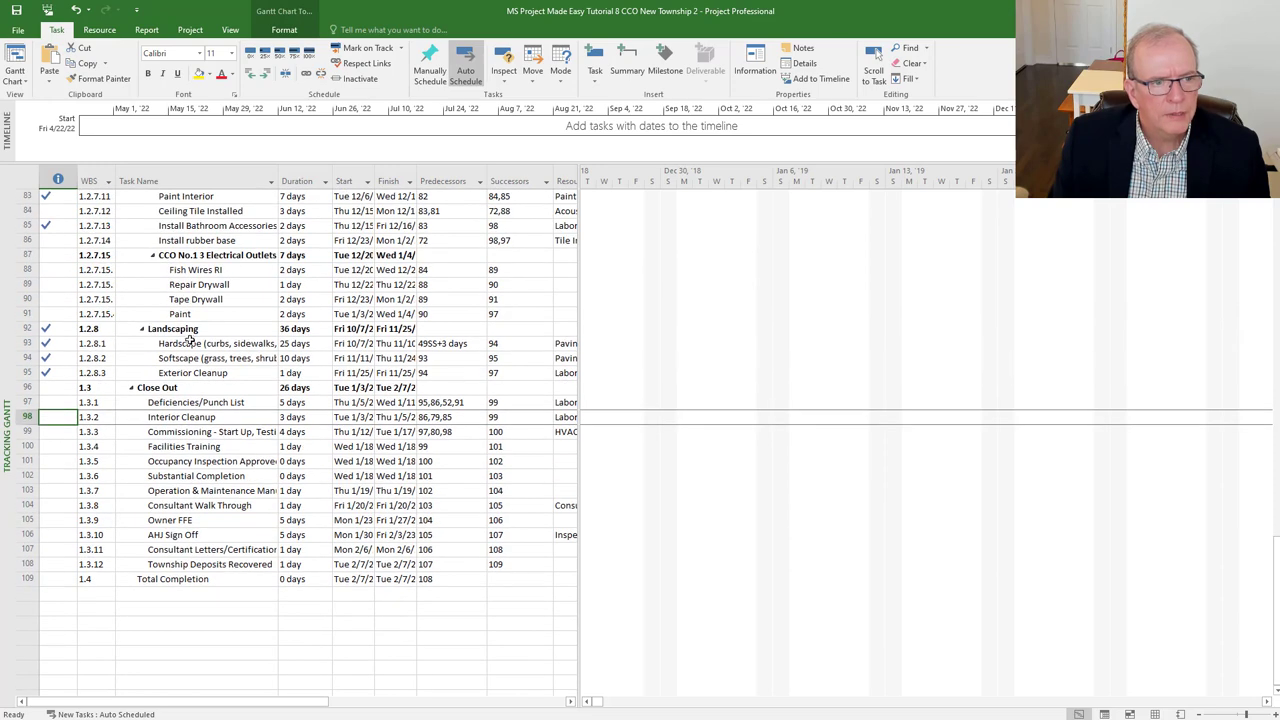
{"action": "left_click", "coordinate": [197, 314]}
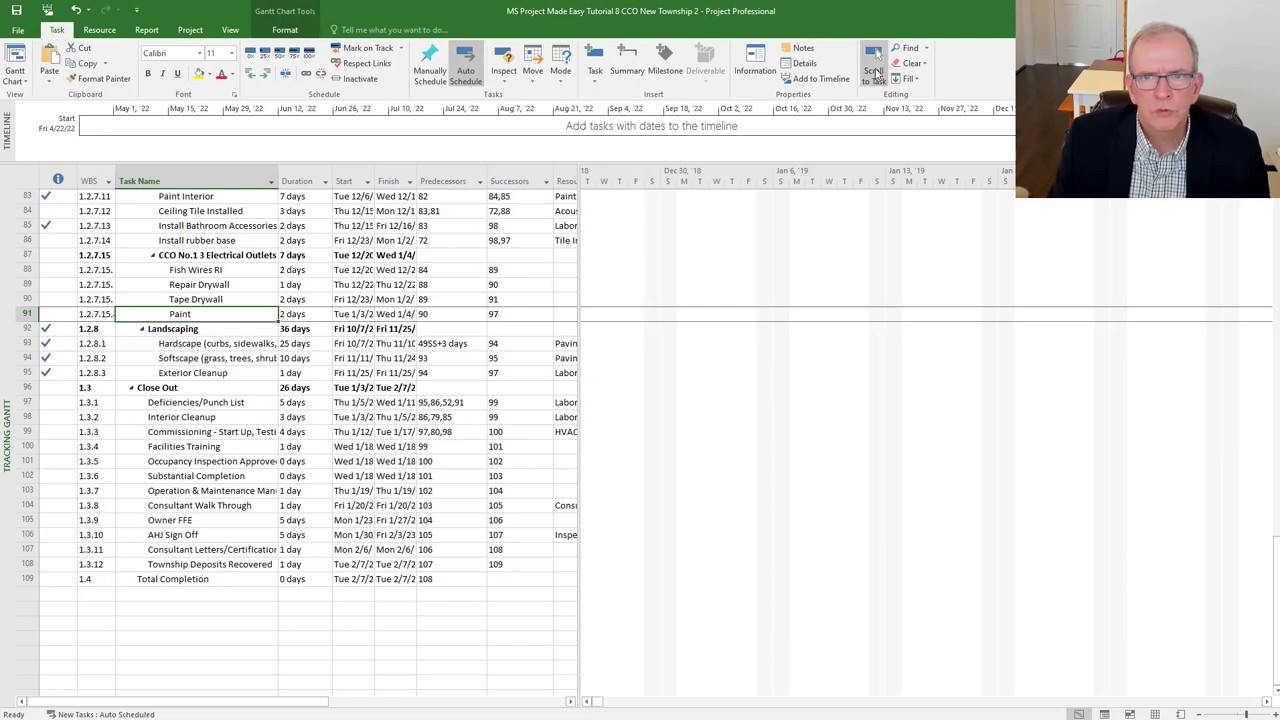
{"action": "left_click", "coordinate": [873, 70]}
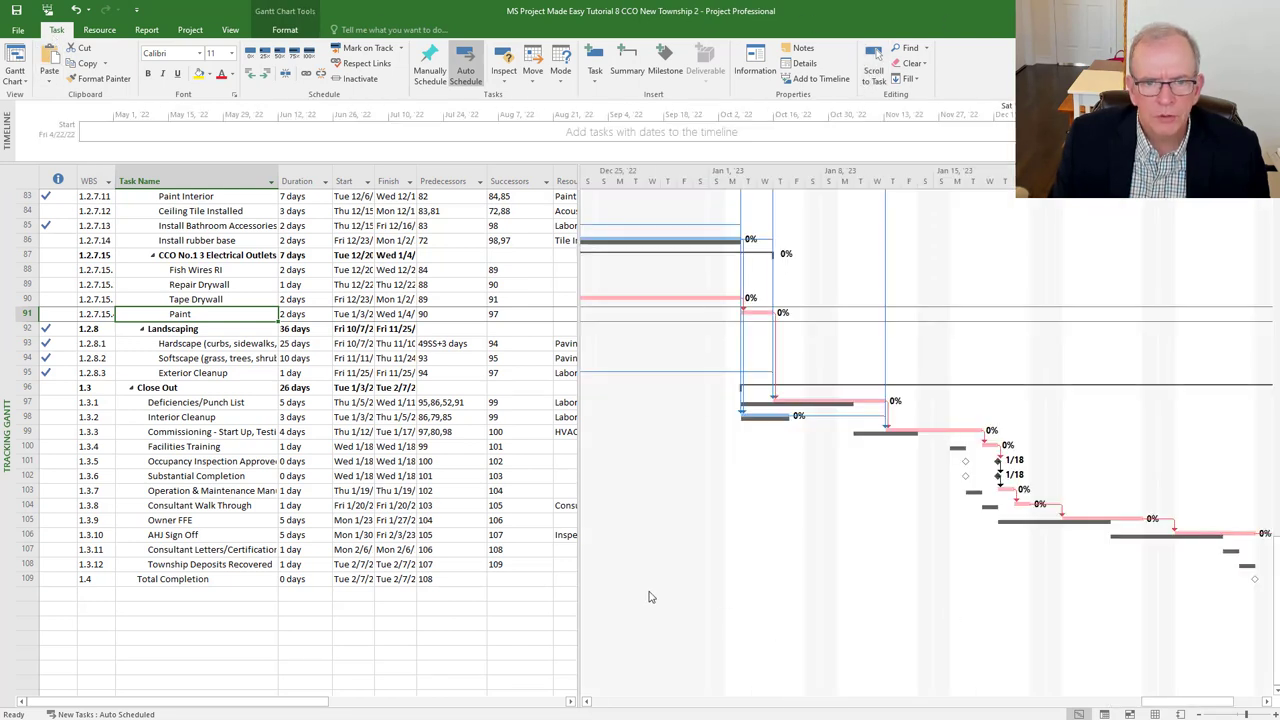
Show the Variance table in the Tracking Gantt and return to the CCO No.1 and Close Out tasks.
{"action": "left_click", "coordinate": [21, 175]}
{"action": "right_click", "coordinate": [21, 175]}
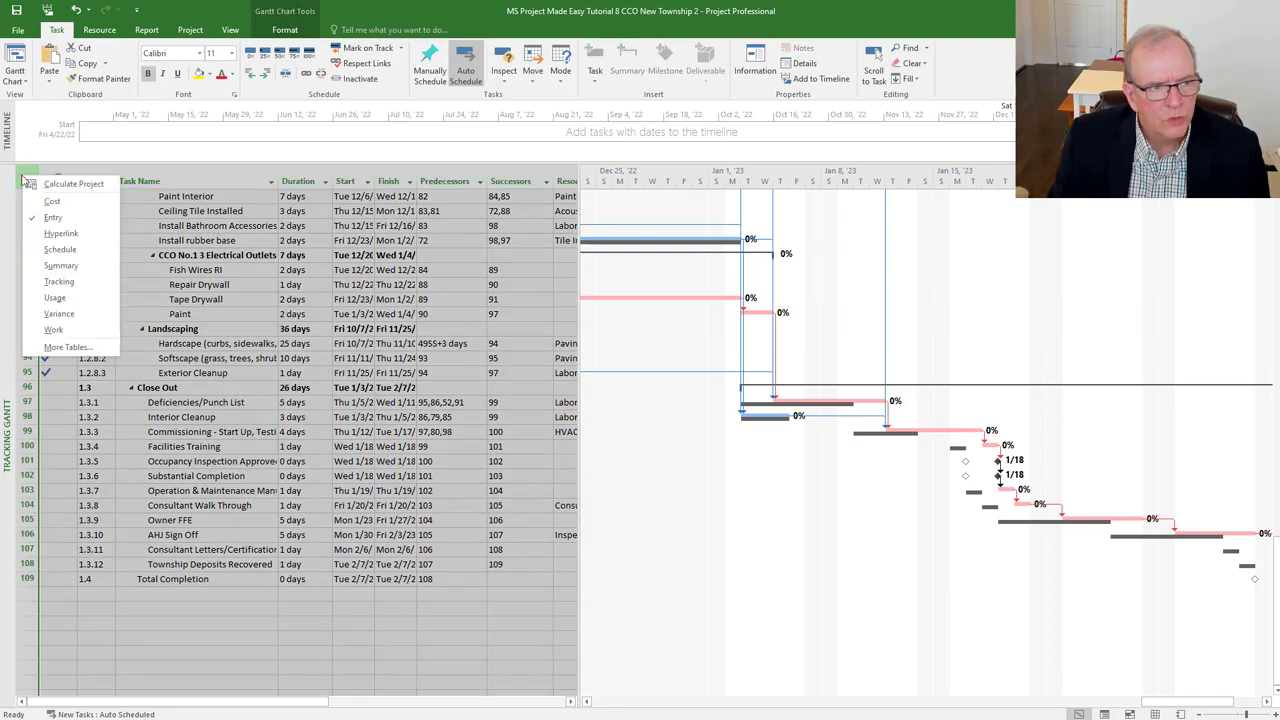
{"action": "left_click", "coordinate": [58, 313]}
{"action": "scroll", "coordinate": [200, 655], "scroll_direction": "down", "scroll_amount": 5}
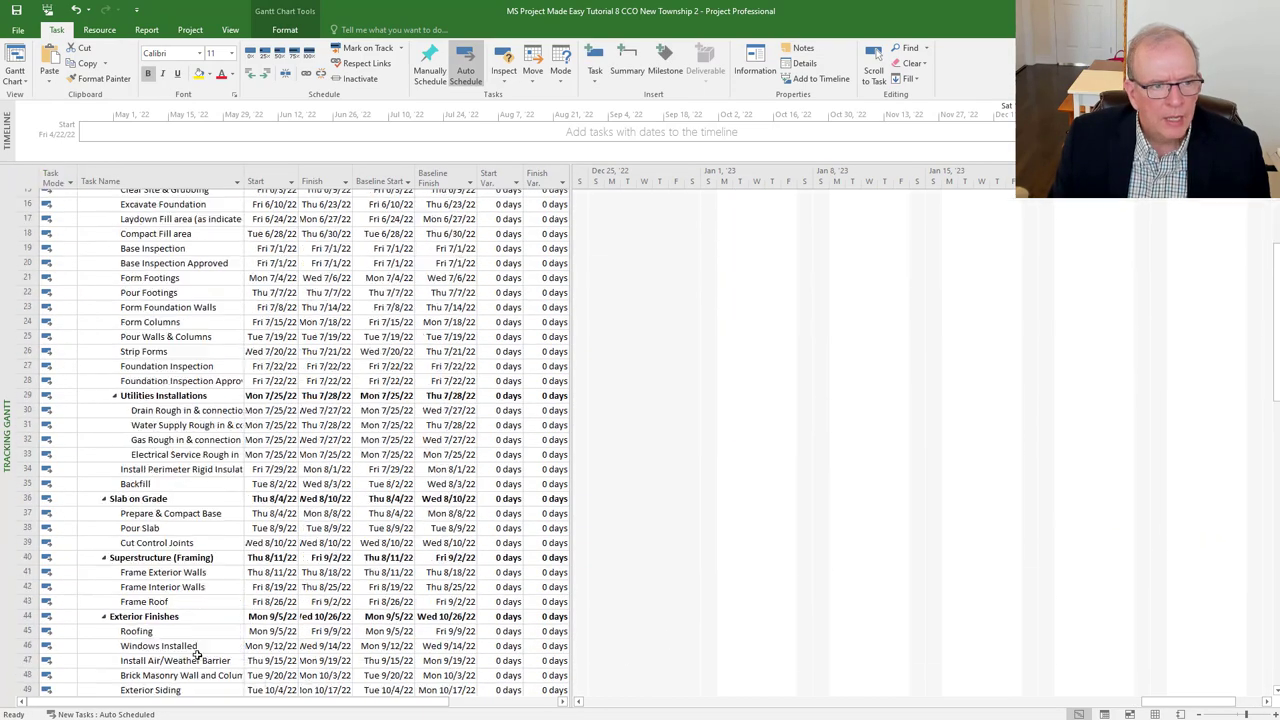
{"action": "scroll", "coordinate": [197, 655], "scroll_direction": "down", "scroll_amount": 18}
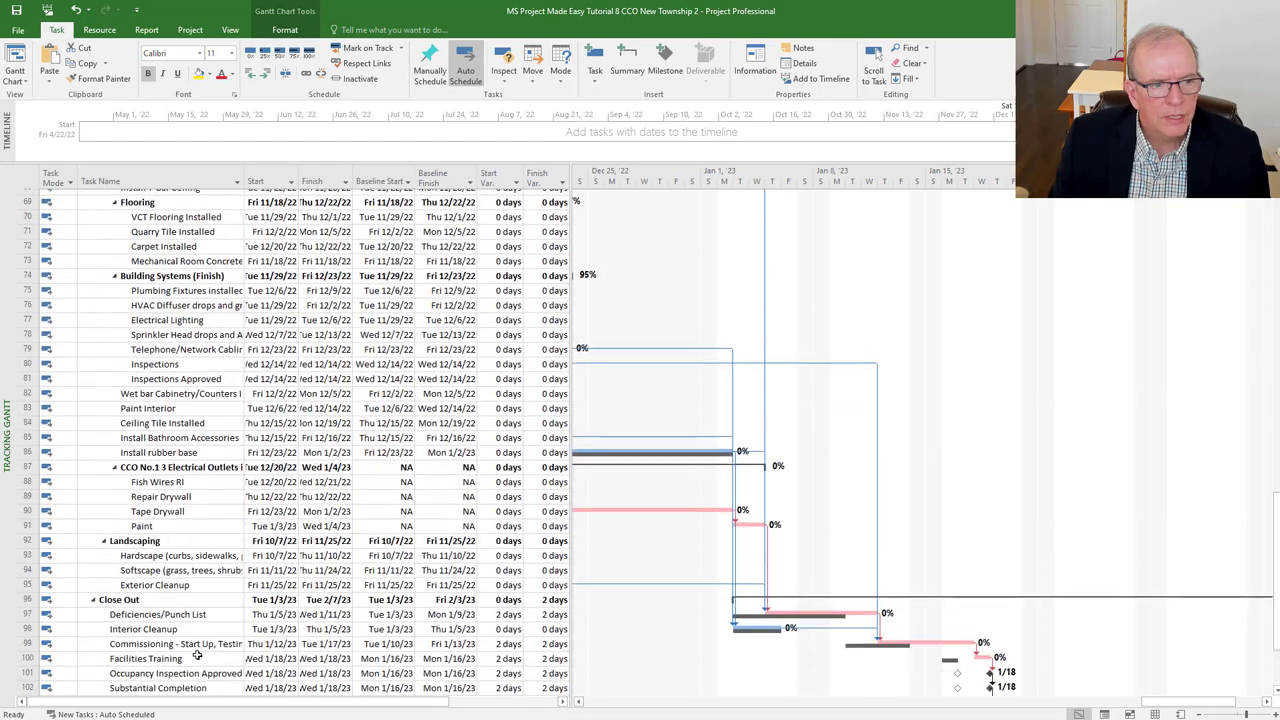
{"action": "scroll", "coordinate": [197, 655], "scroll_direction": "down", "scroll_amount": 3}
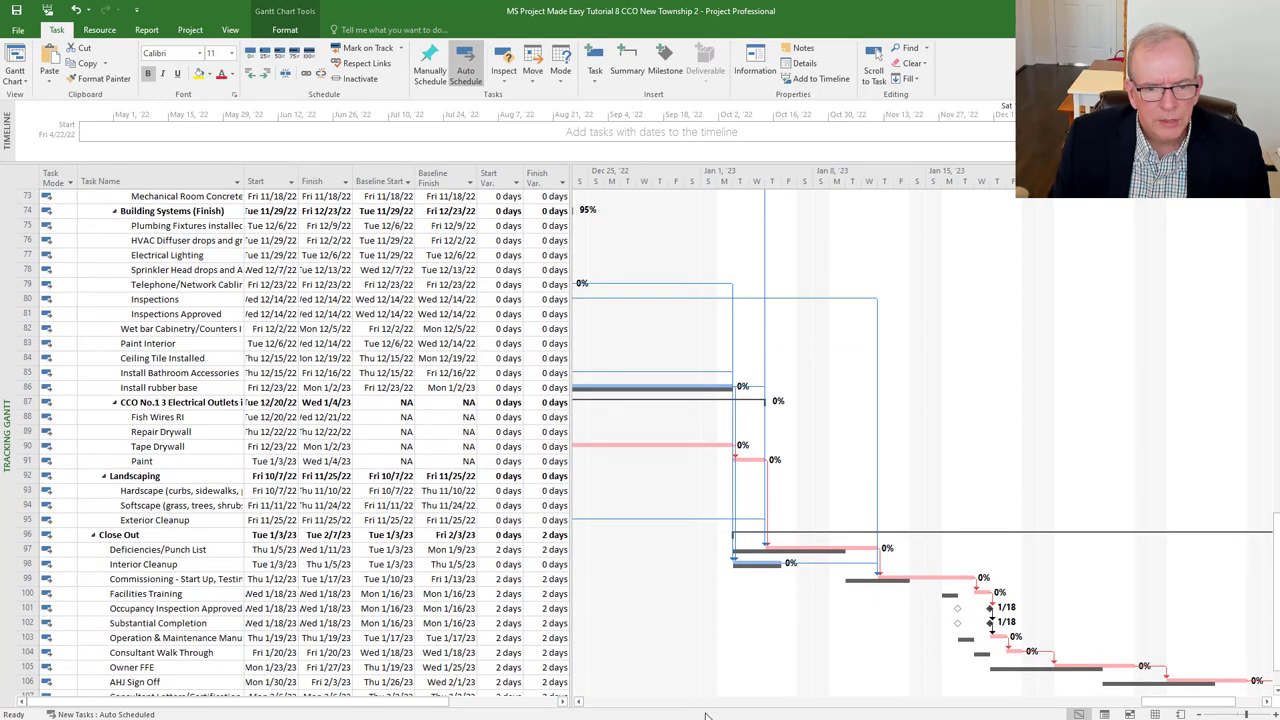
Compare the current and baseline bars of the CCO No.1 and Close Out tasks through the Total Completion baseline milestone.
{"action": "left_click", "coordinate": [578, 702]}
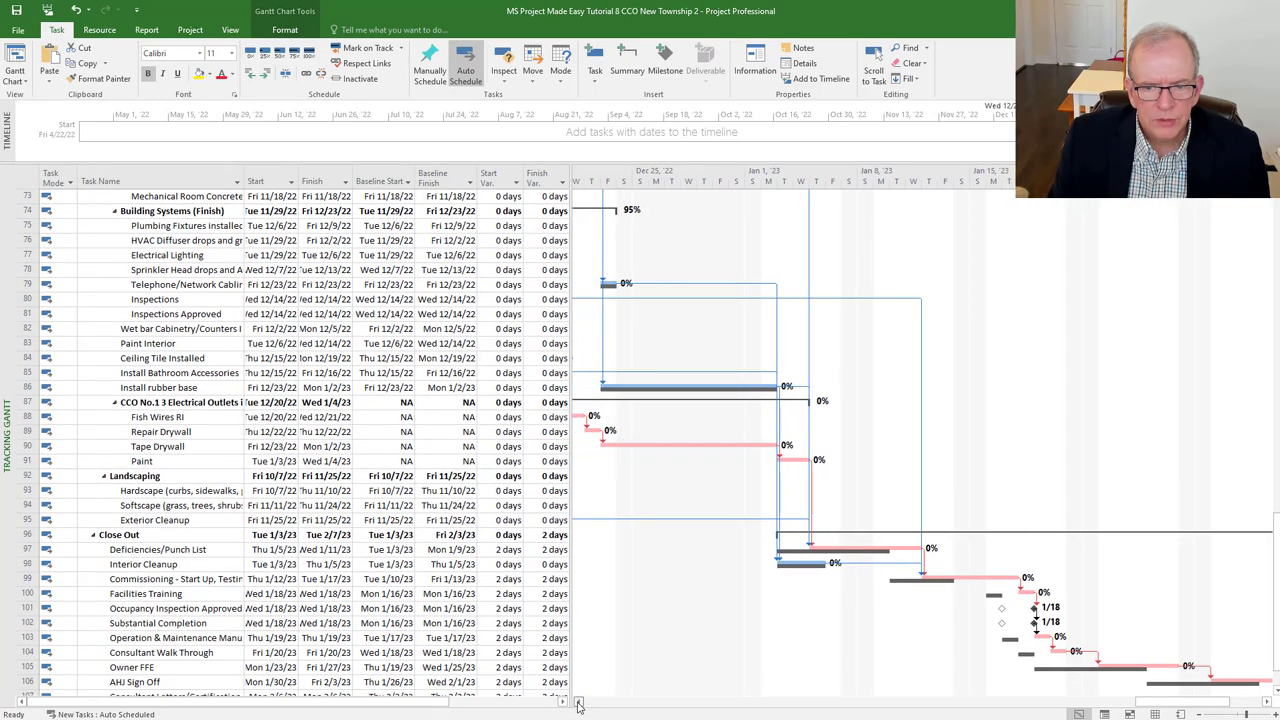
{"action": "left_click", "coordinate": [578, 702]}
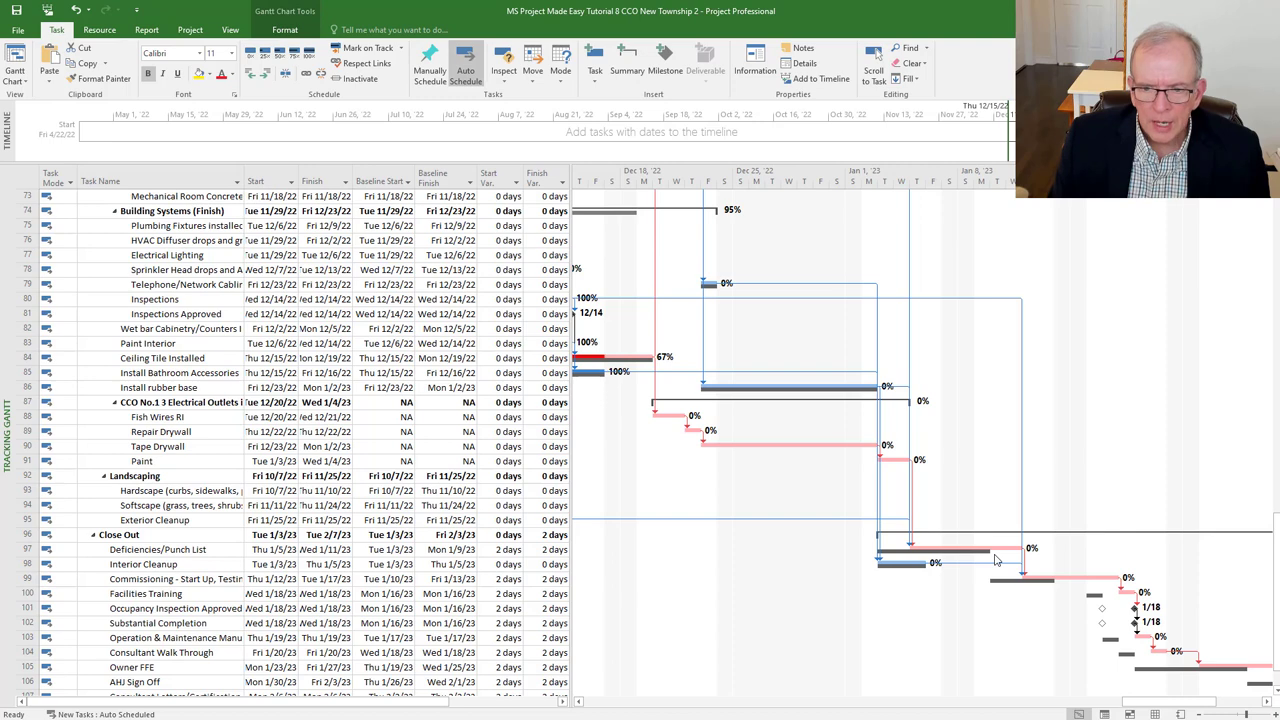
{"action": "scroll", "coordinate": [995, 560], "scroll_direction": "down", "scroll_amount": 3}
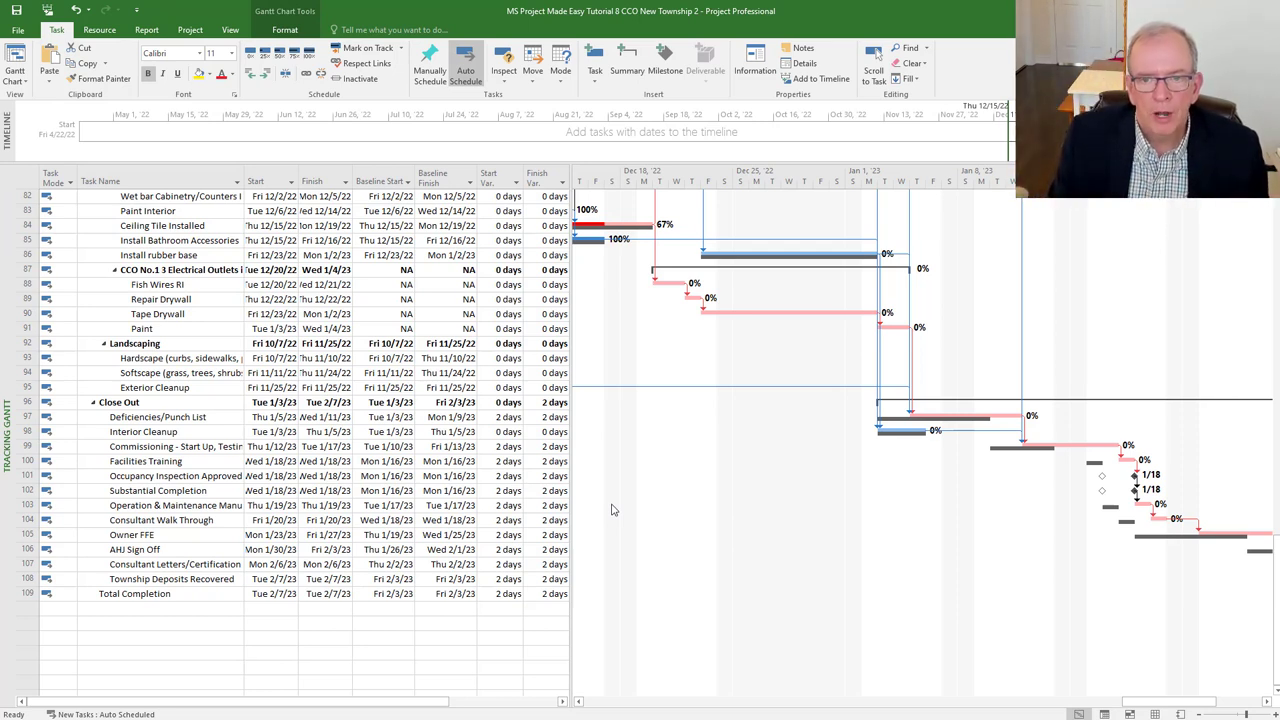
{"action": "left_click", "coordinate": [553, 418]}
{"action": "left_click", "coordinate": [496, 420]}
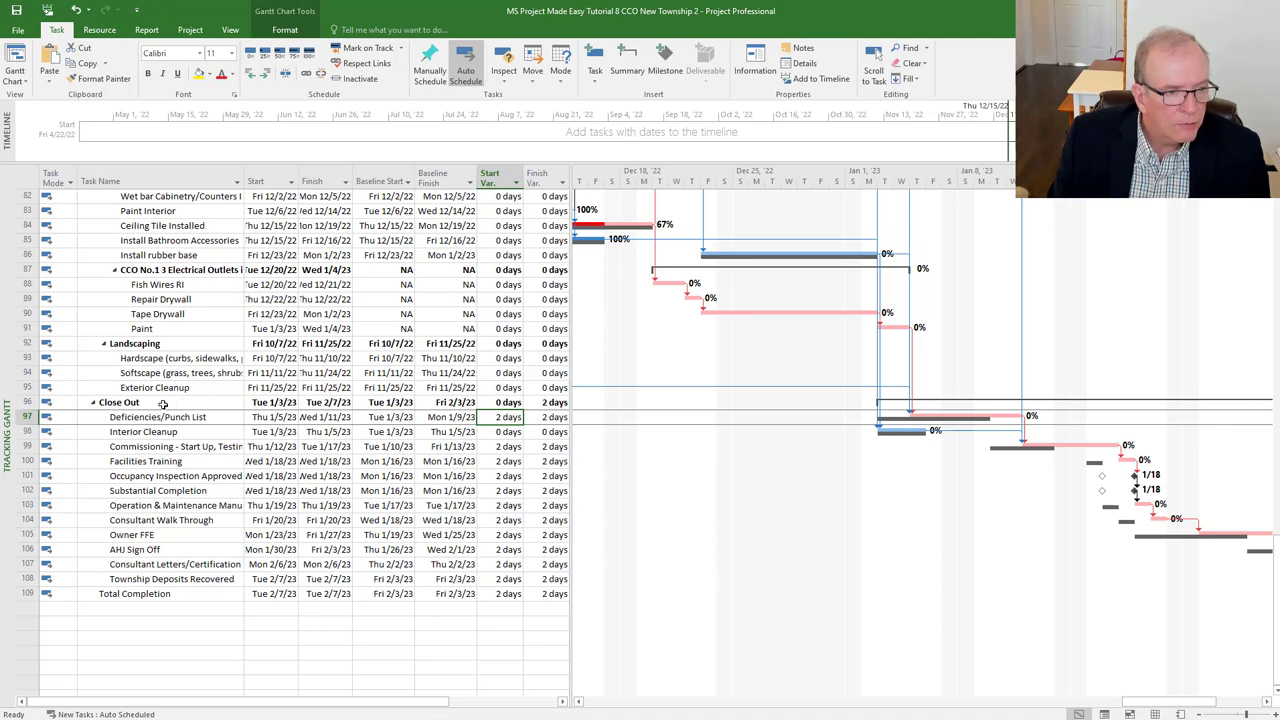
{"action": "left_click", "coordinate": [164, 328]}
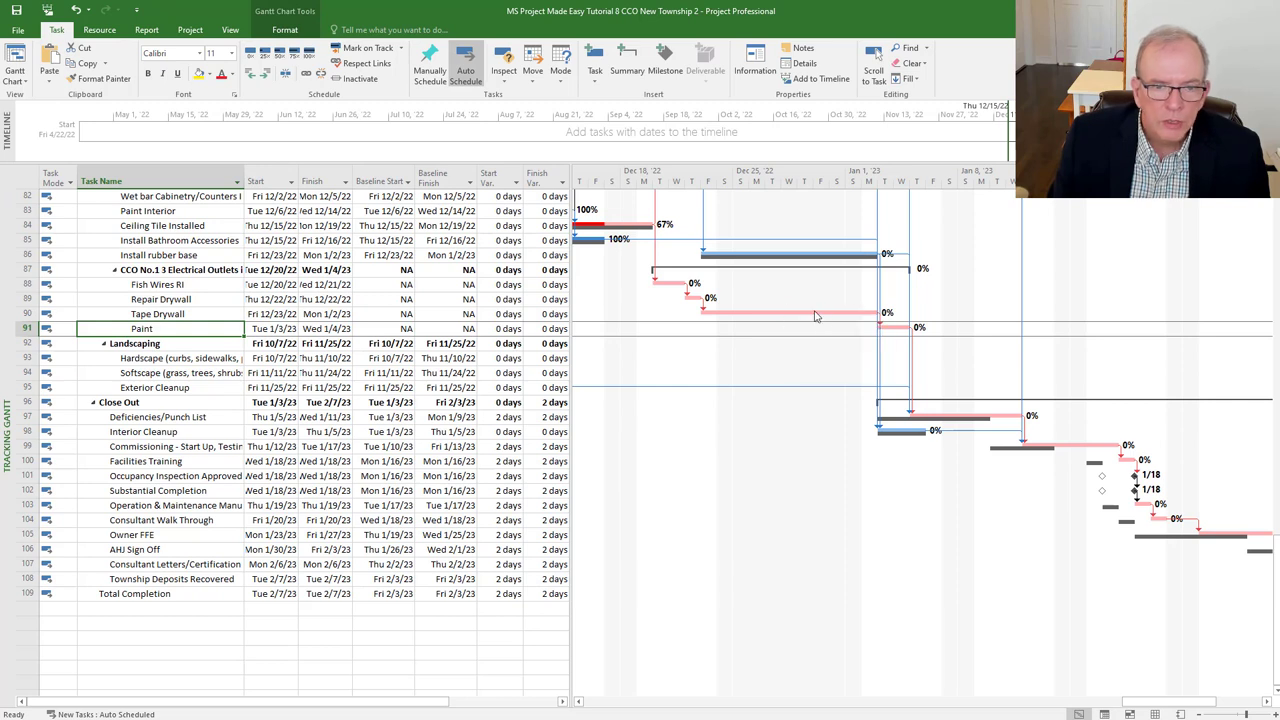
{"action": "mouse_move", "coordinate": [813, 313]}
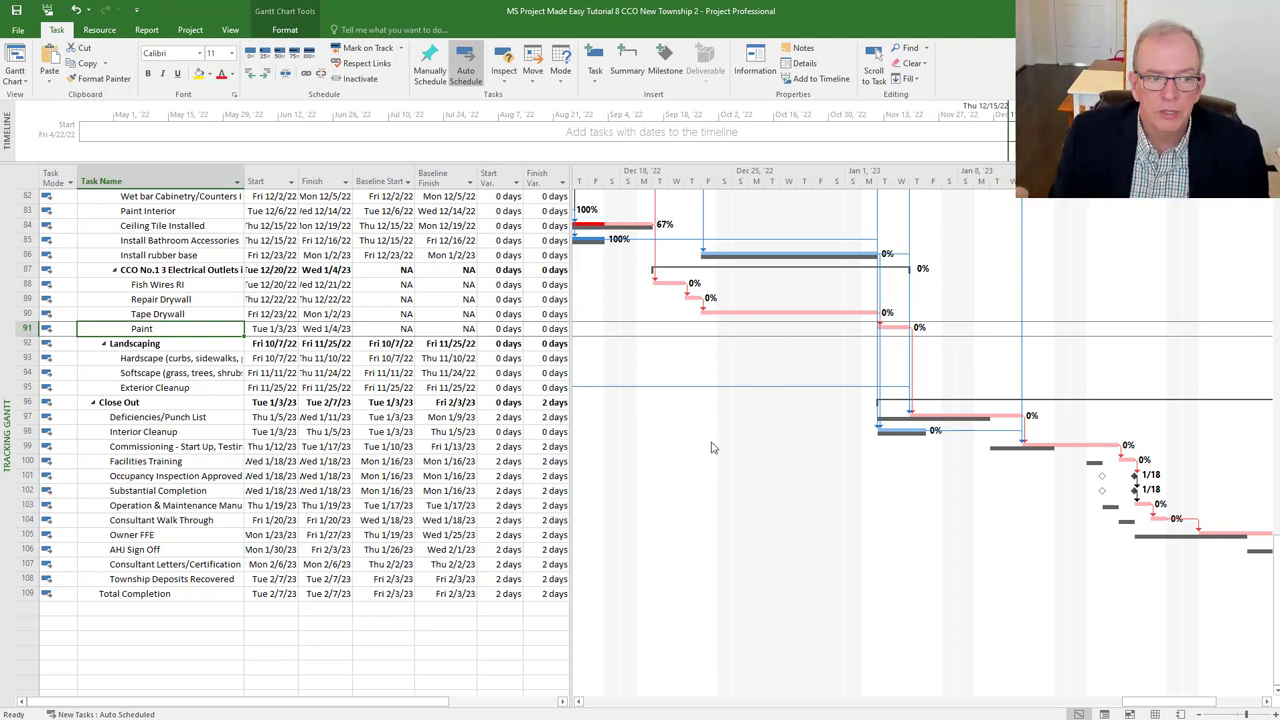
{"action": "left_click_drag", "start_coordinate": [1155, 706], "coordinate": [1183, 706]}
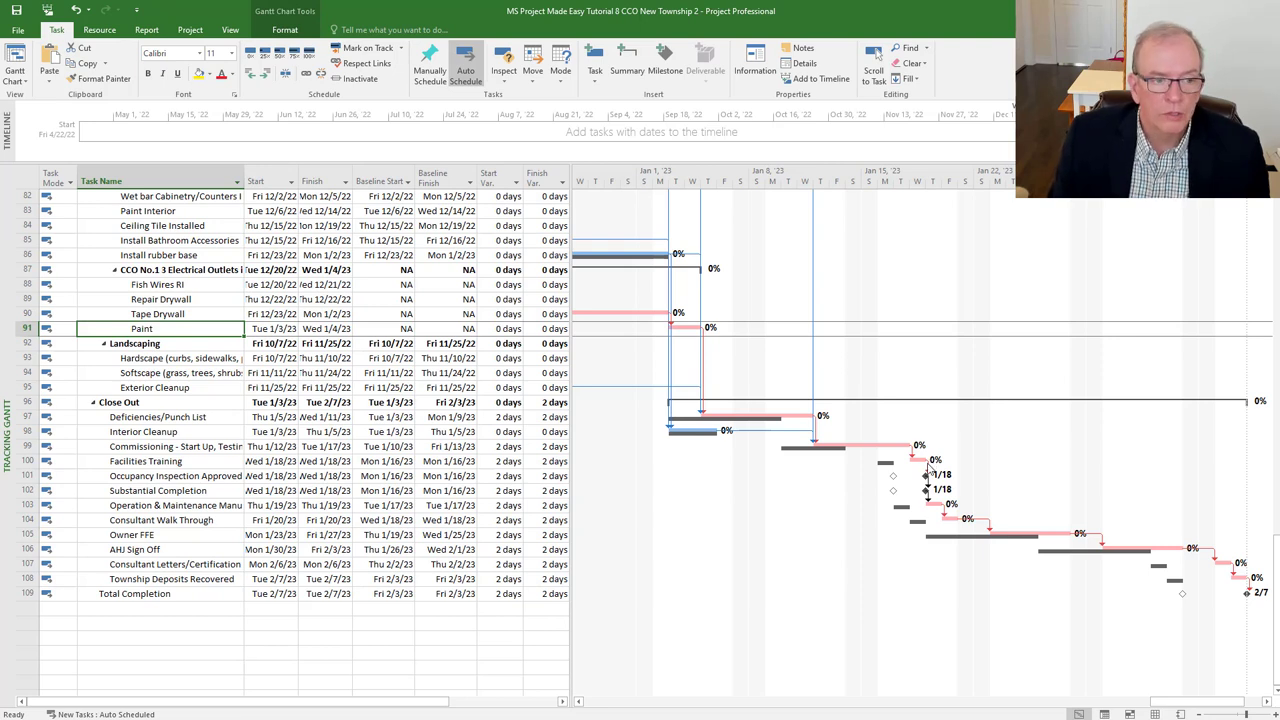
{"action": "mouse_move", "coordinate": [930, 474]}
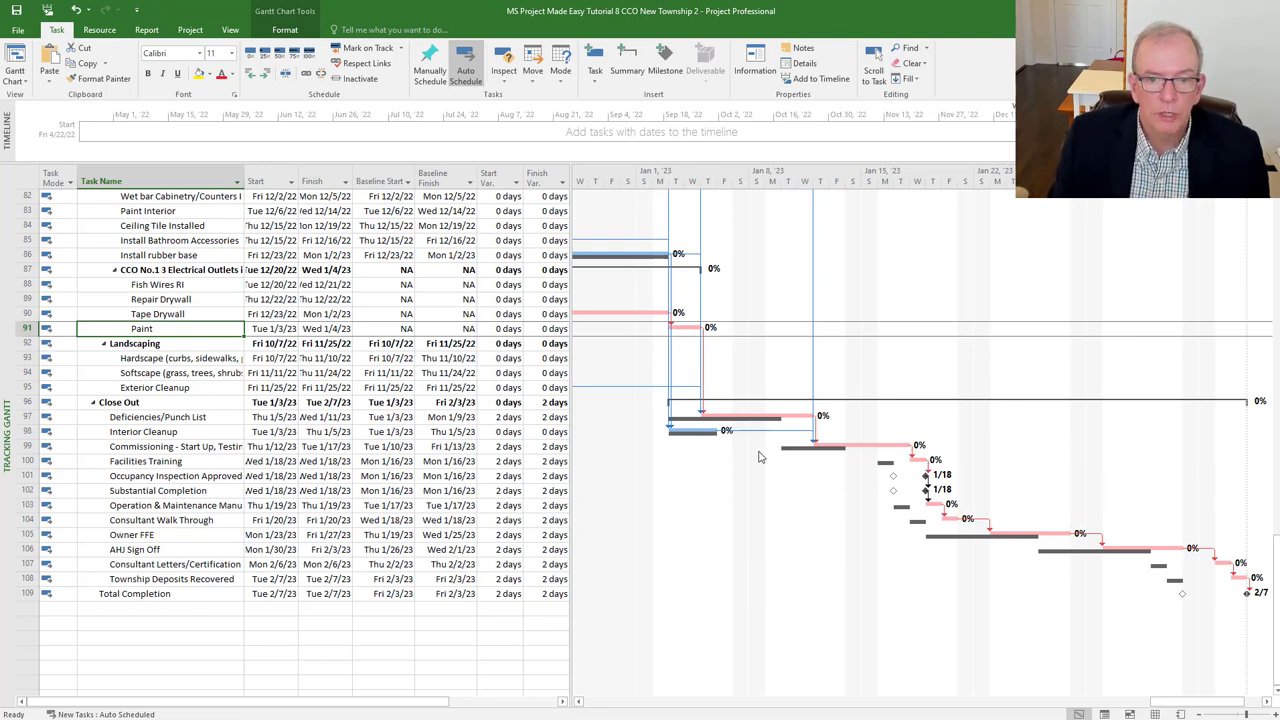
{"action": "left_click", "coordinate": [140, 418]}
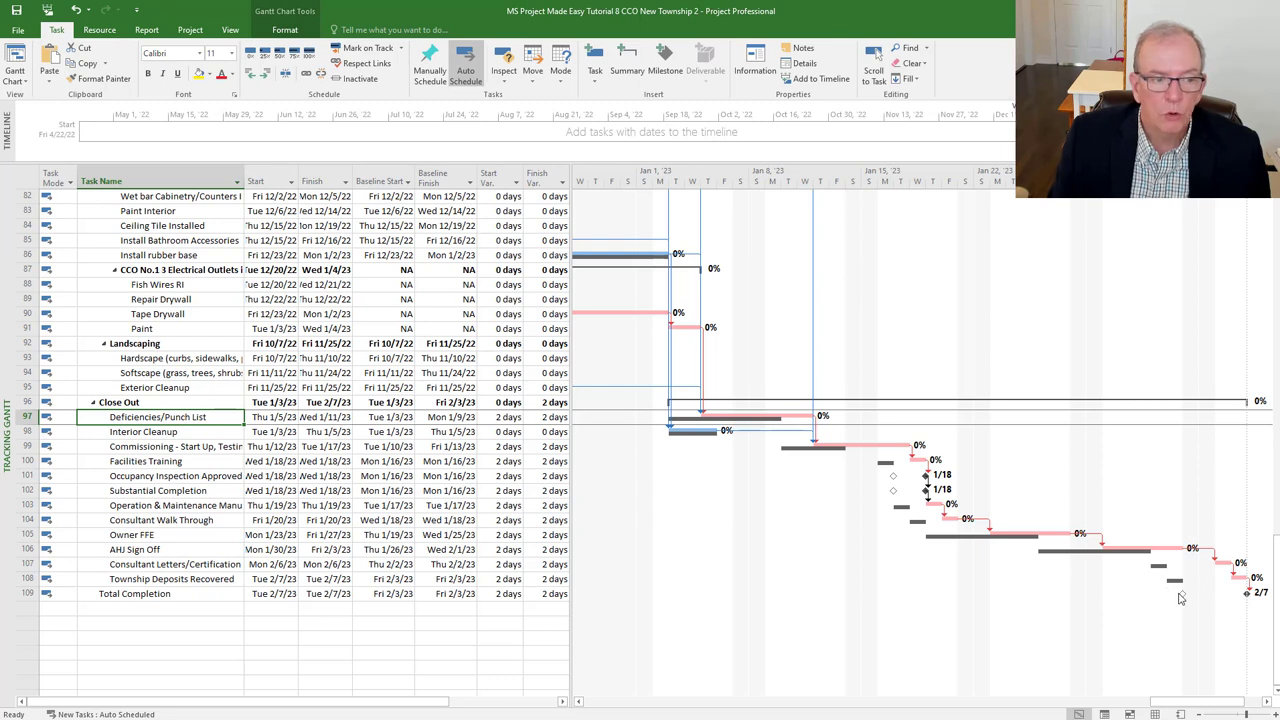
{"action": "mouse_move", "coordinate": [1181, 598]}
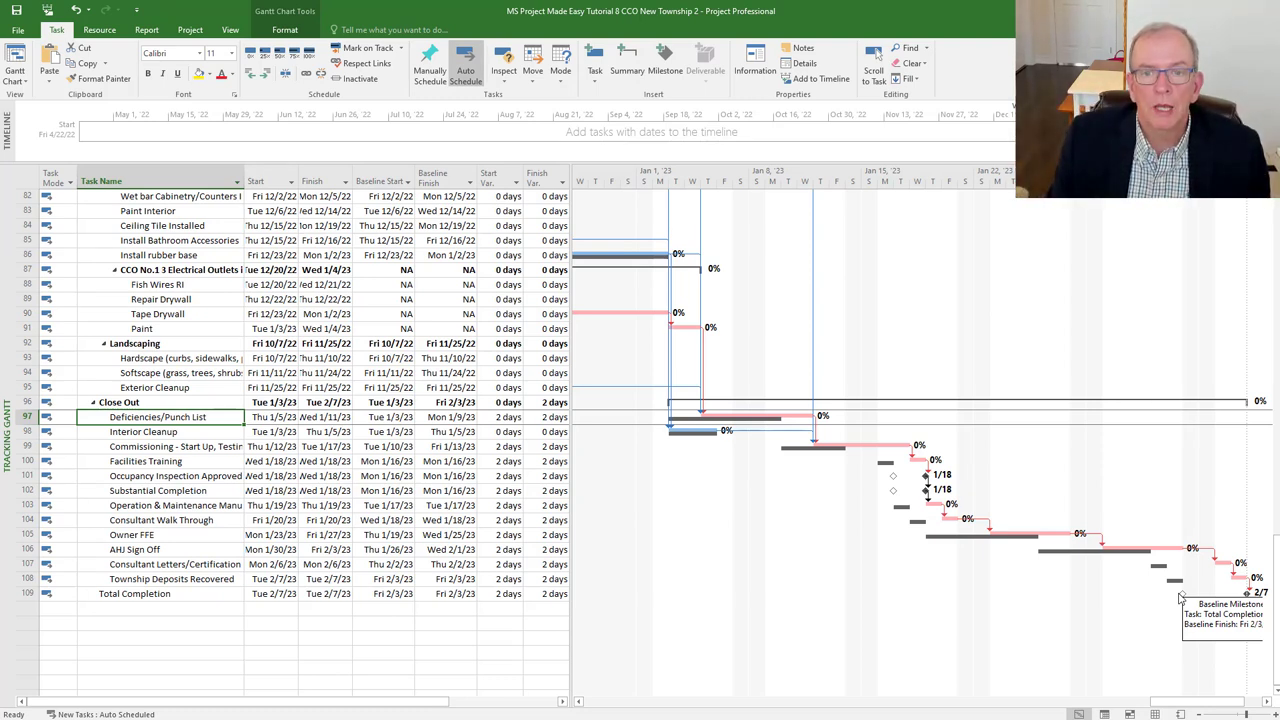
Examine how the CCO No.1 Paint task drives Deficiencies/Punch List and the following Close Out bars relative to their baselines.
{"action": "left_click", "coordinate": [578, 703]}
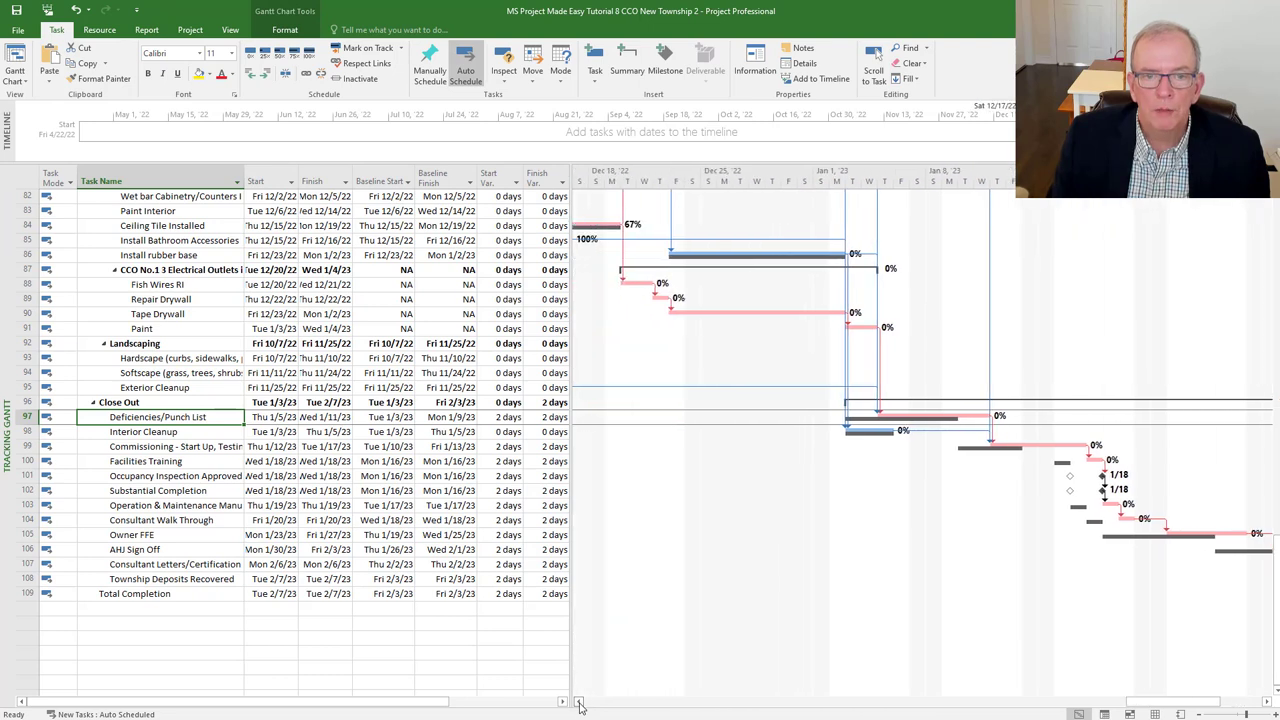
{"action": "left_click", "coordinate": [578, 703]}
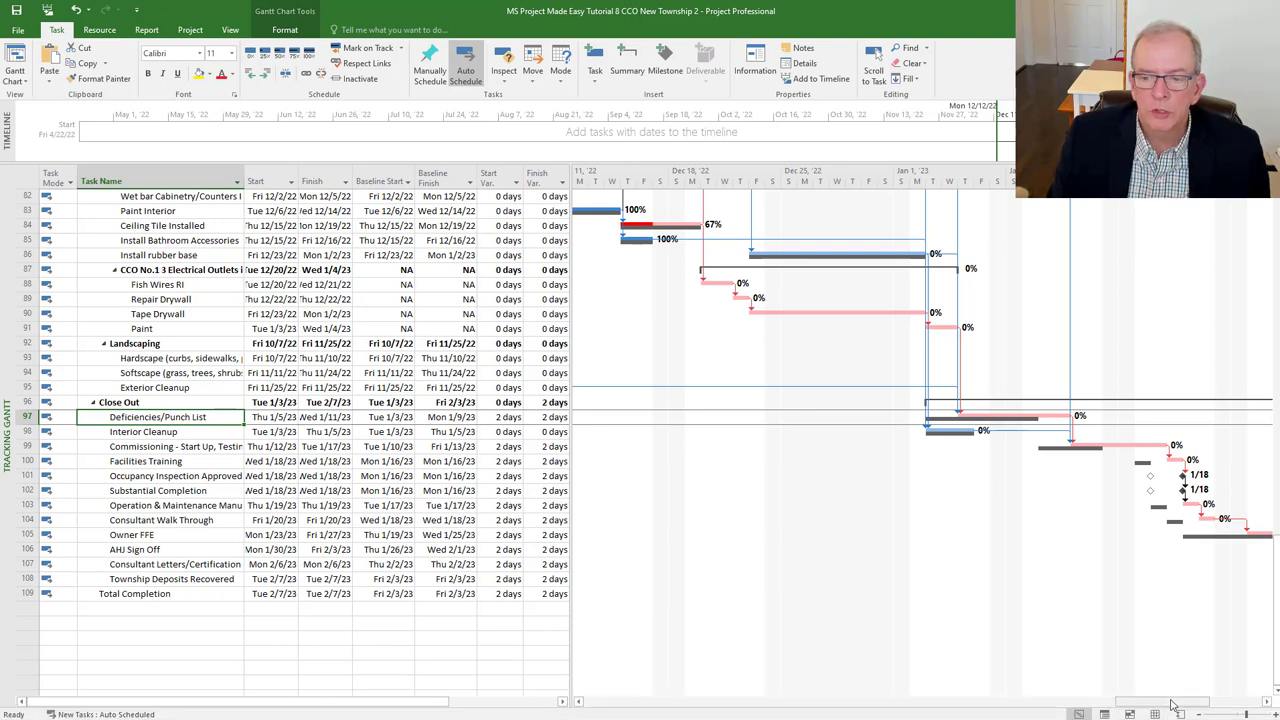
{"action": "left_click_drag", "start_coordinate": [1173, 704], "coordinate": [1213, 704]}
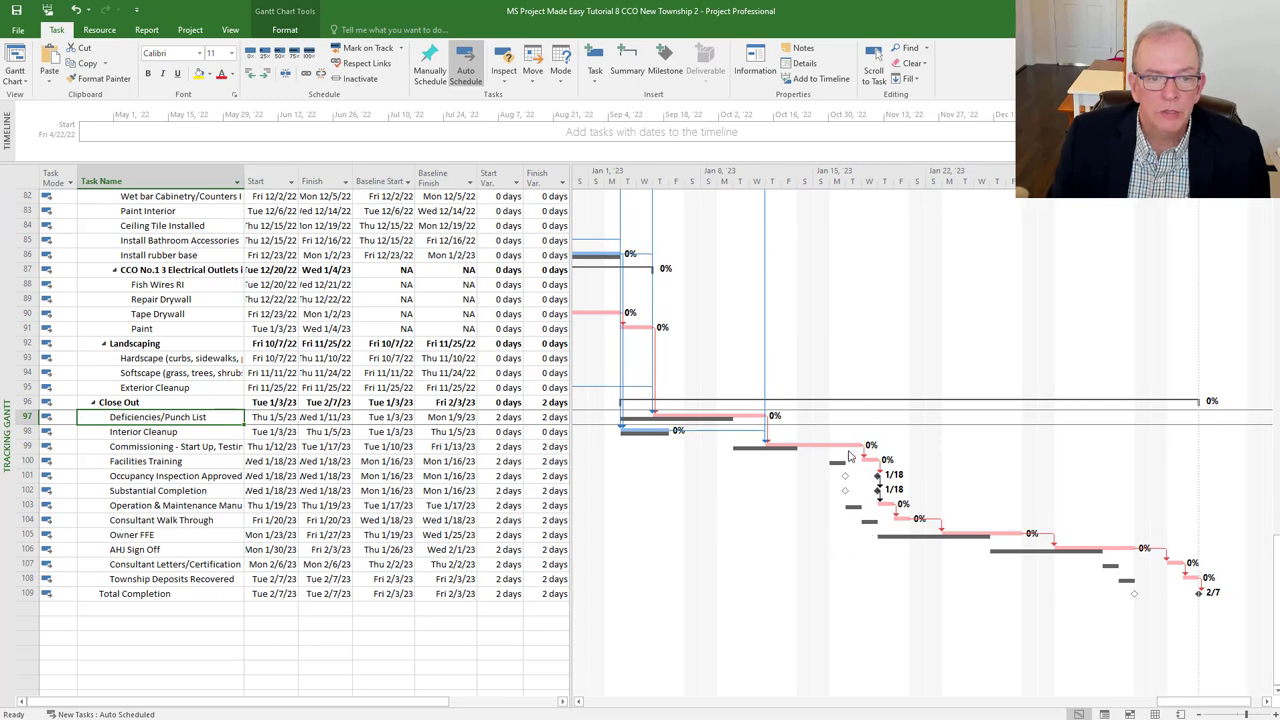
{"action": "left_click", "coordinate": [206, 388]}
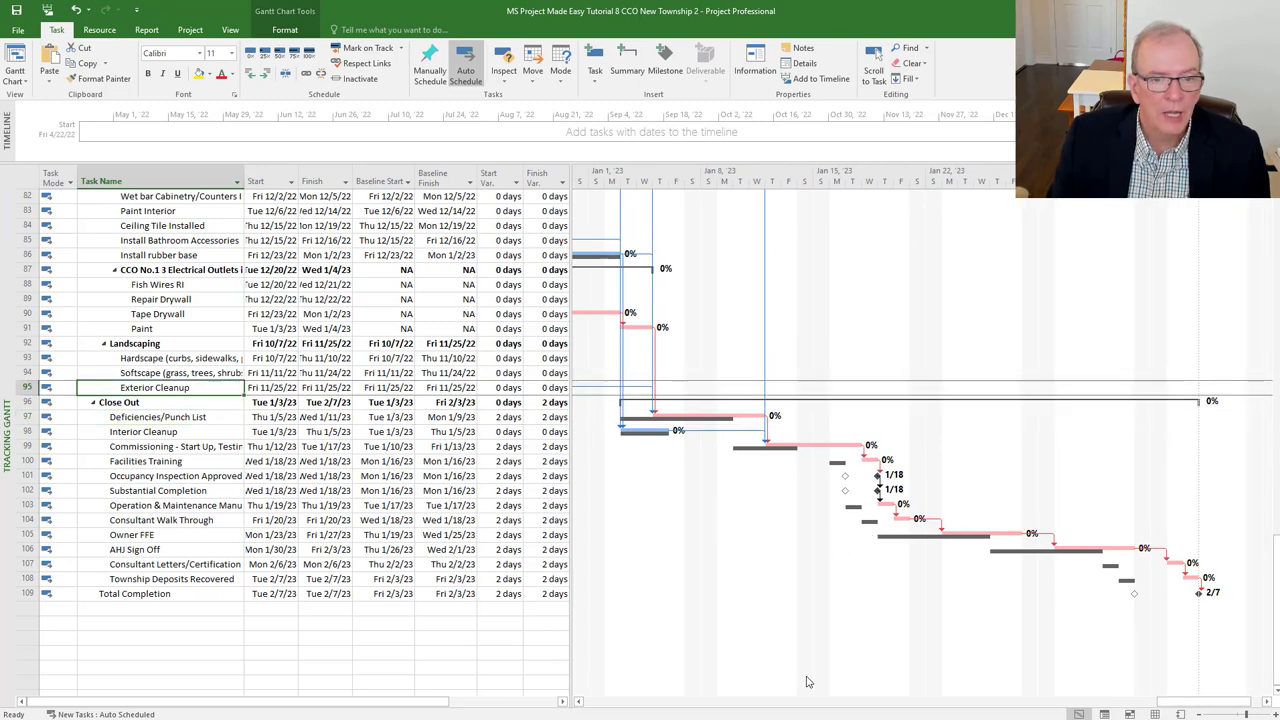
{"action": "left_click_drag", "start_coordinate": [1197, 704], "coordinate": [1150, 706]}
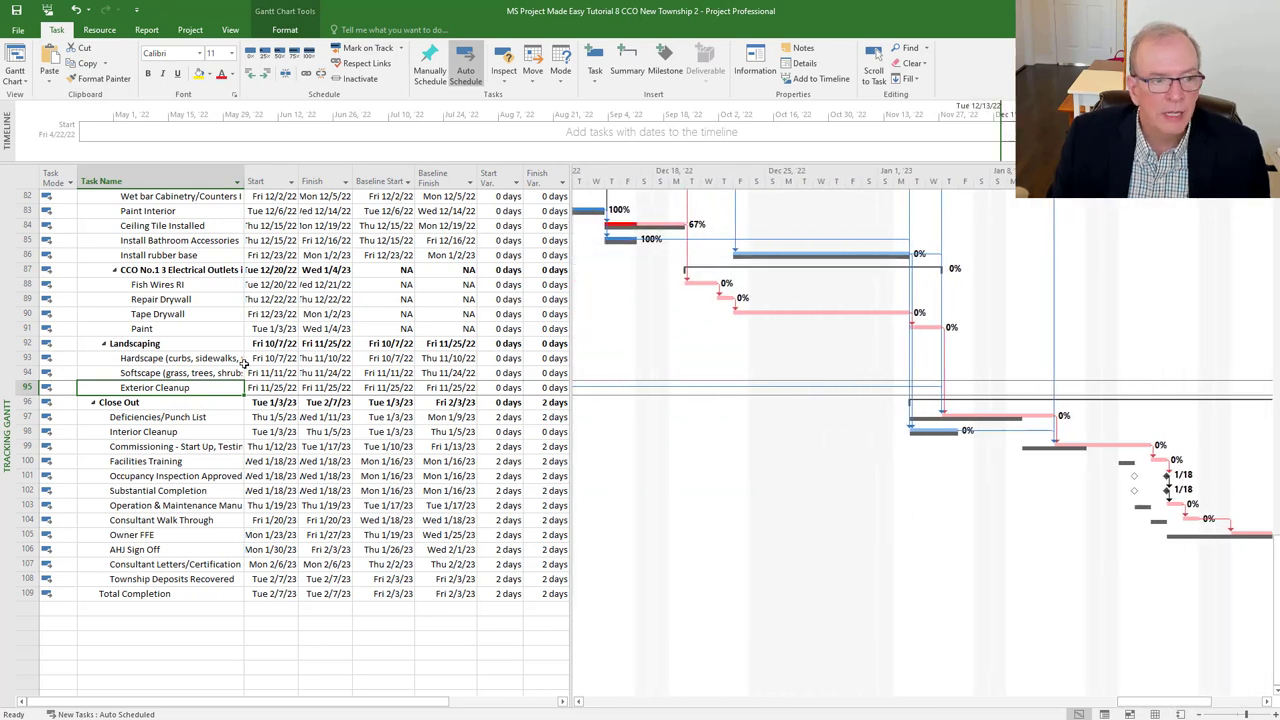
{"action": "left_click", "coordinate": [203, 327]}
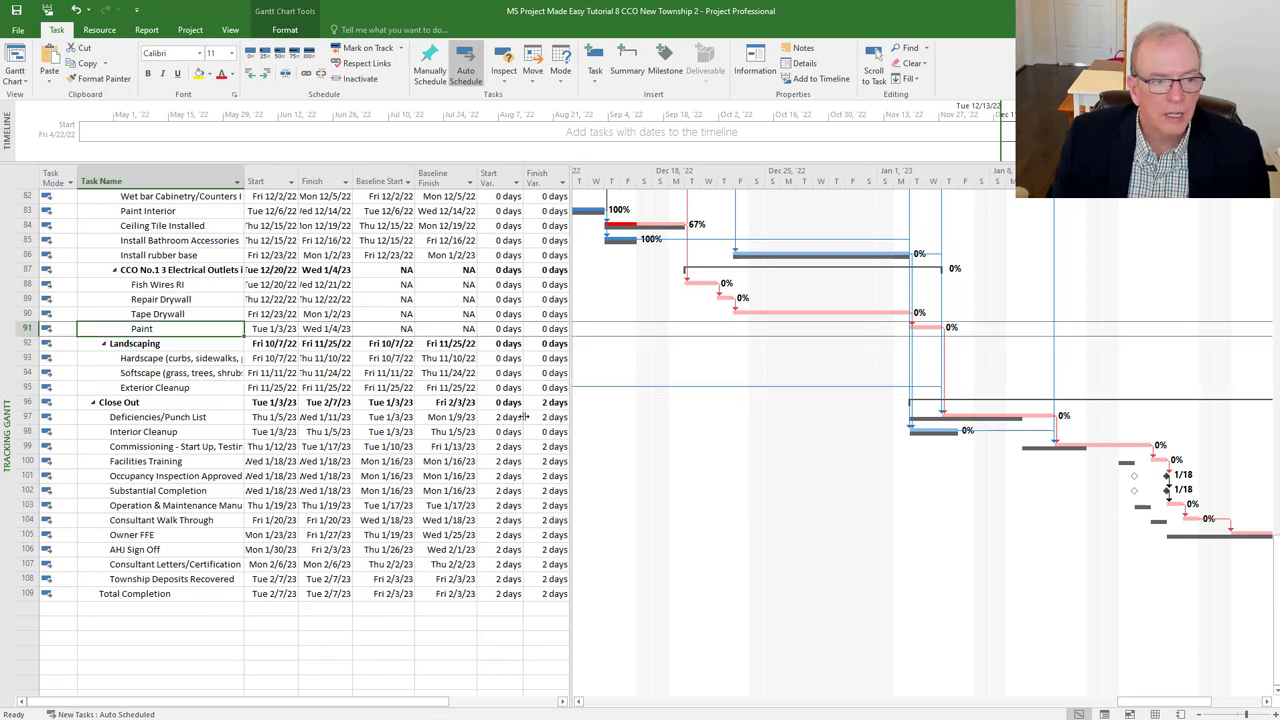
{"action": "left_click", "coordinate": [186, 420]}
{"action": "mouse_move", "coordinate": [611, 714]}
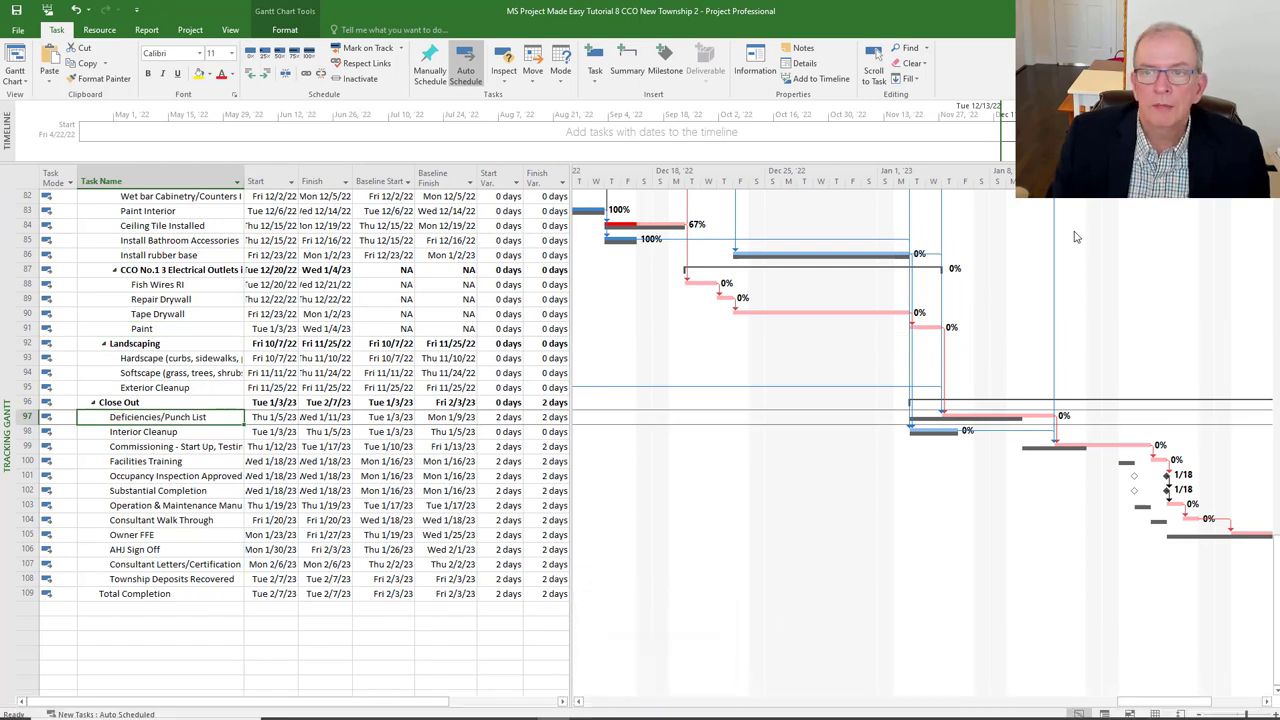
{"action": "left_click", "coordinate": [285, 30]}
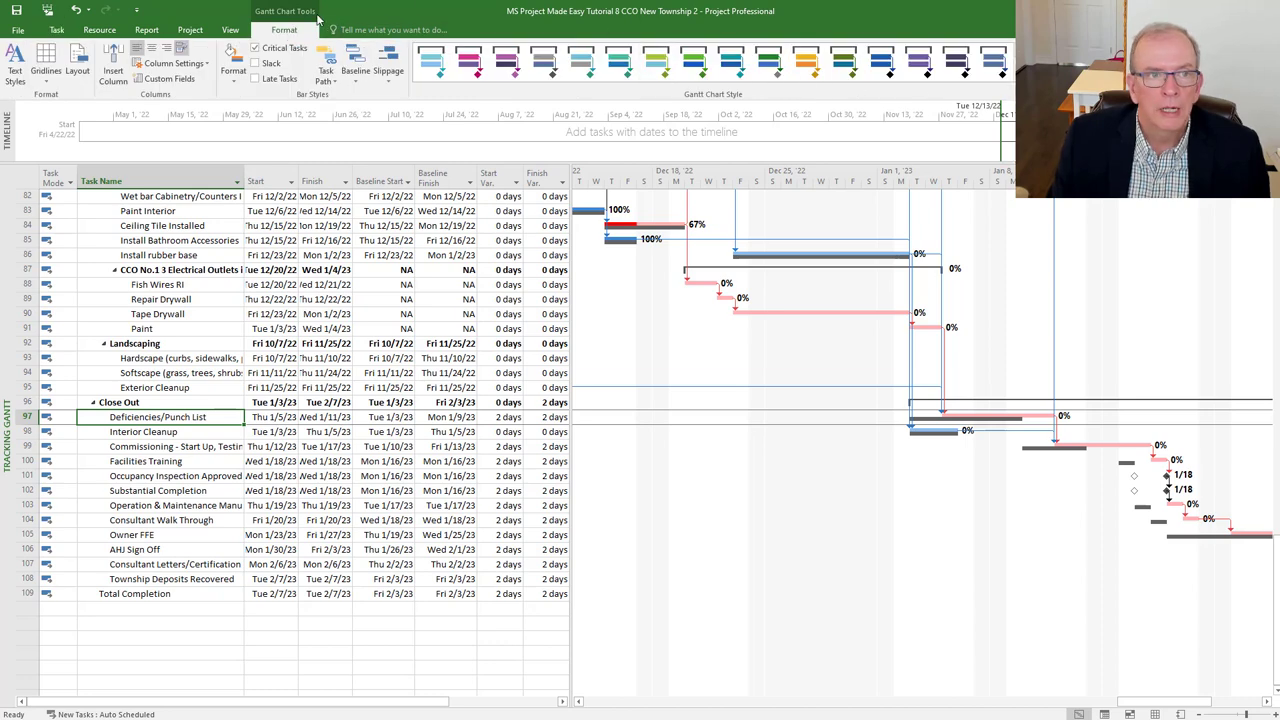
{"action": "right_click", "coordinate": [1134, 203]}
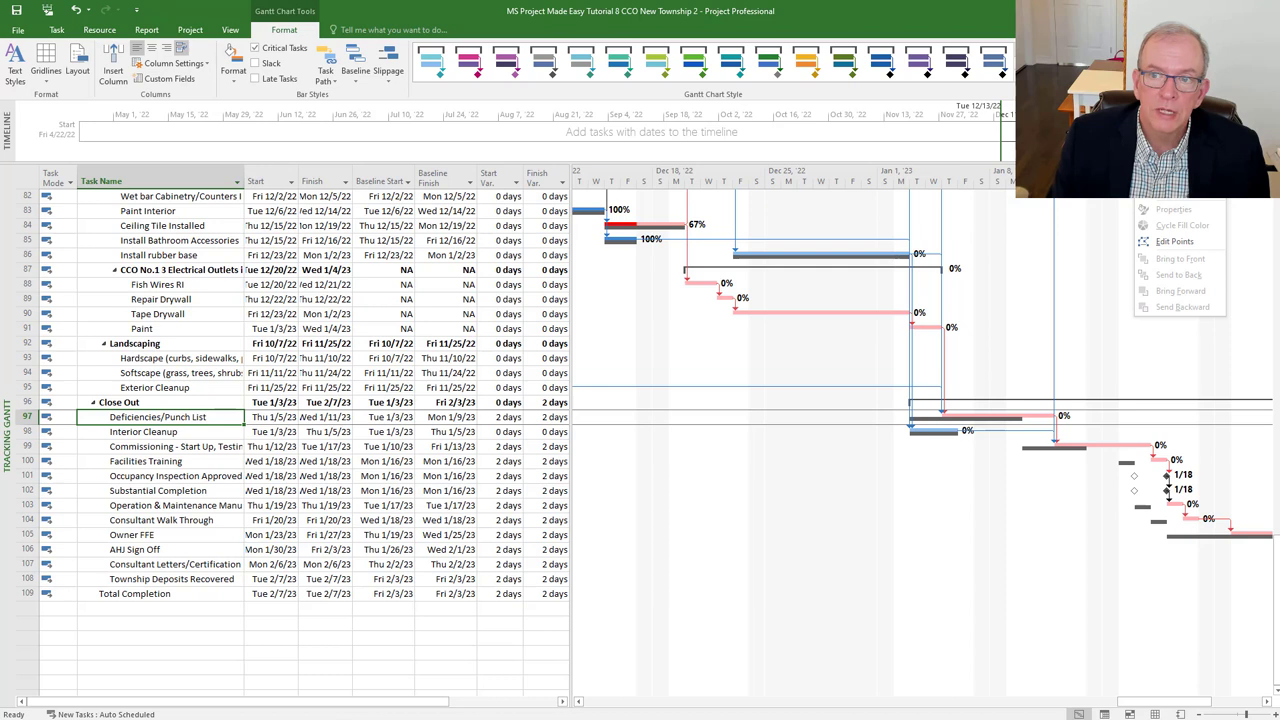
{"action": "left_click", "coordinate": [1172, 192]}
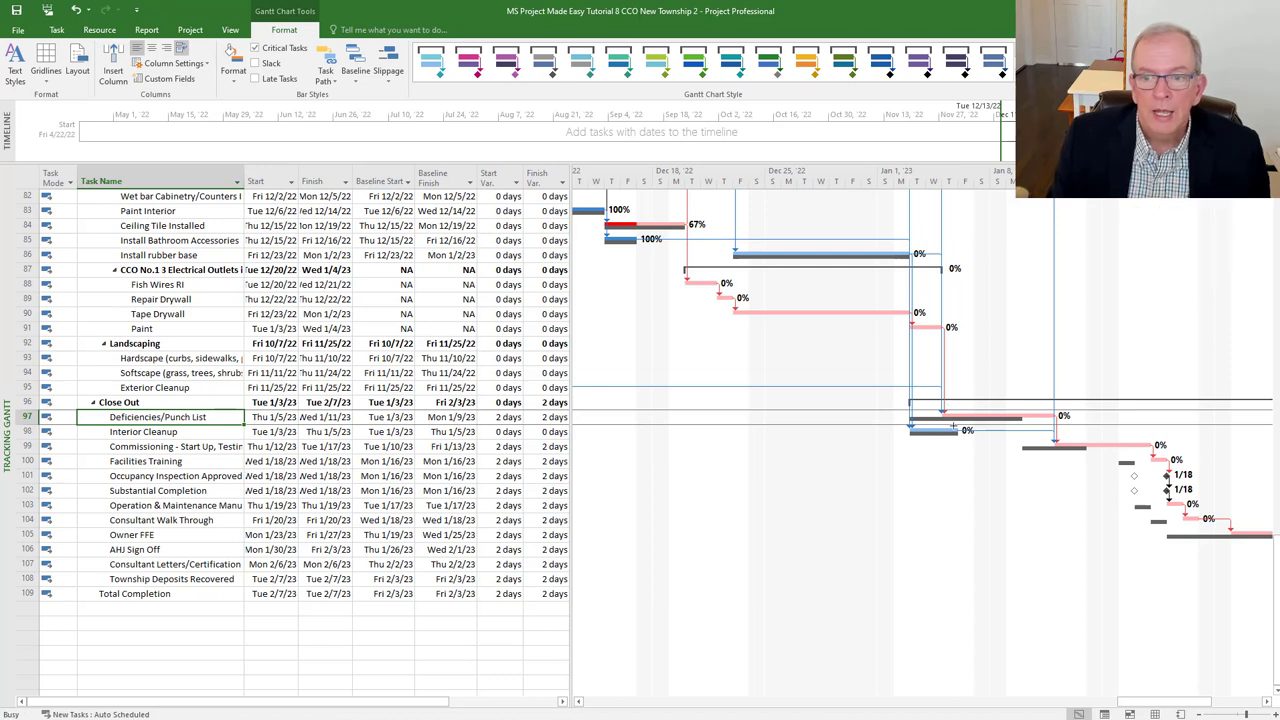
{"action": "left_click_drag", "start_coordinate": [1022, 422], "coordinate": [1021, 500]}
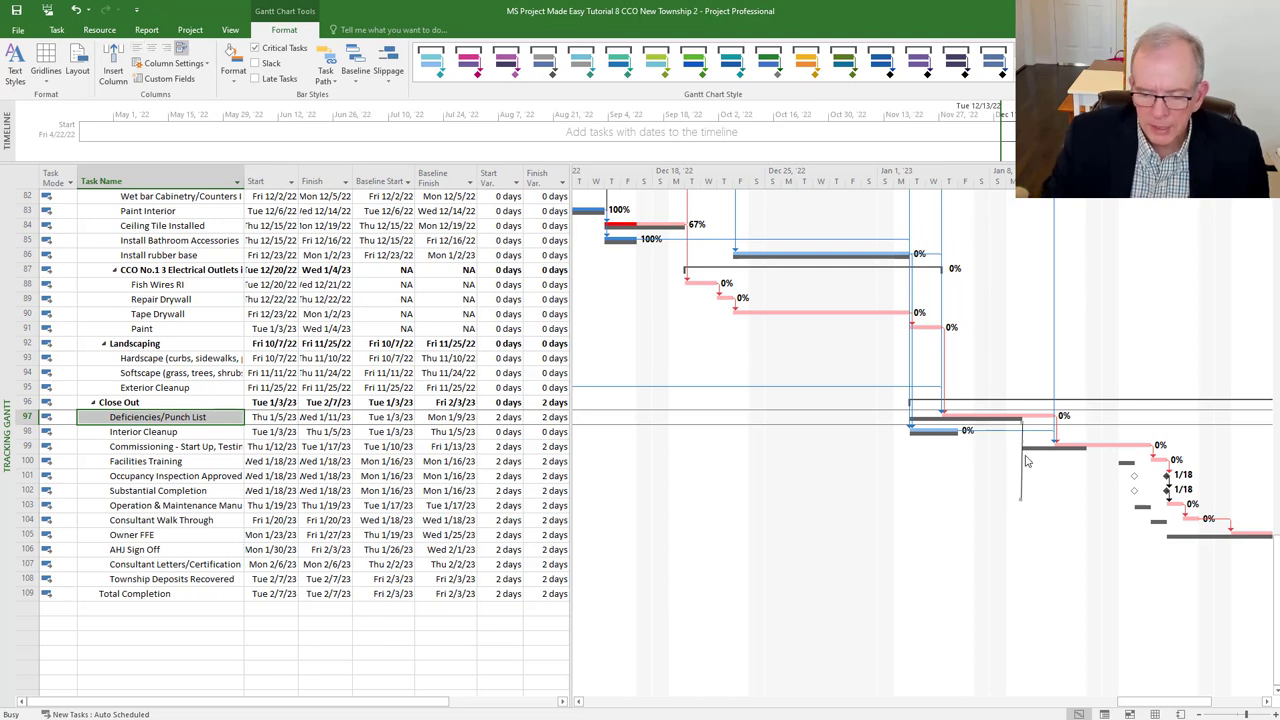
{"action": "key", "text": "Delete"}
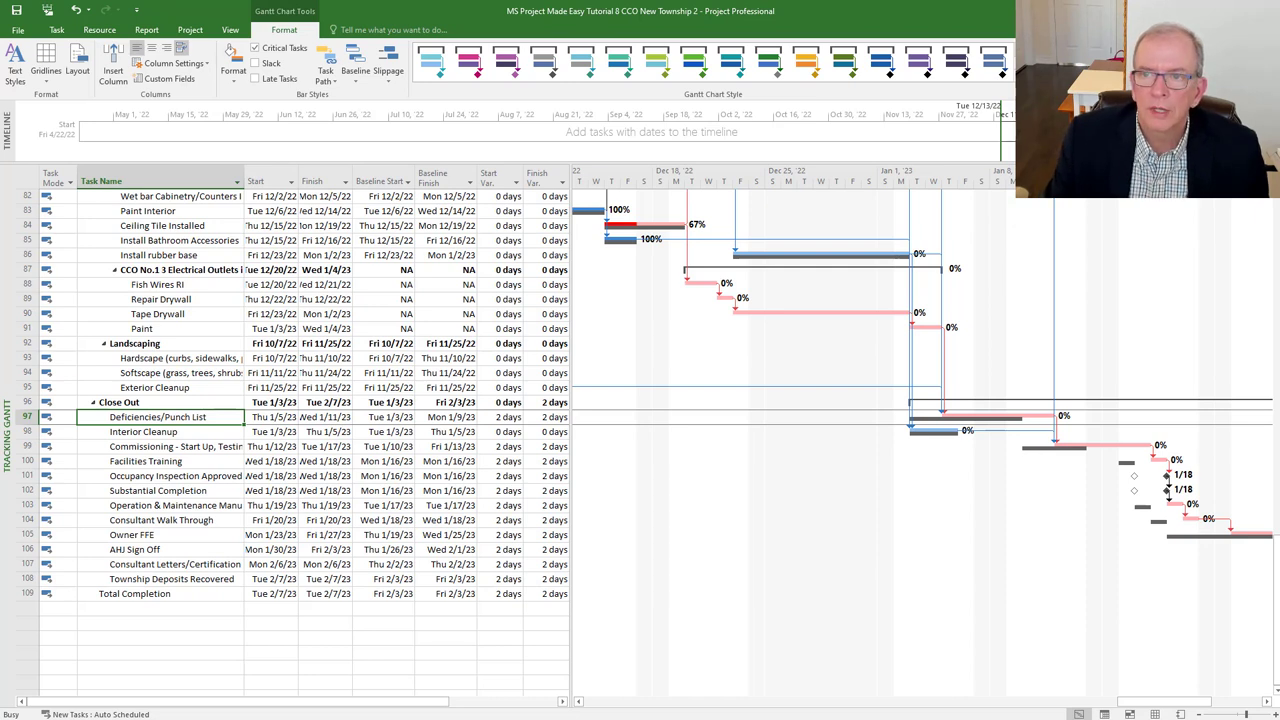
Draw vertical lines down from the current and baseline starts of the Deficiencies/Punch List bars and join them with a short horizontal line.
{"action": "left_click", "coordinate": [1150, 66]}
{"action": "left_click", "coordinate": [1165, 108]}
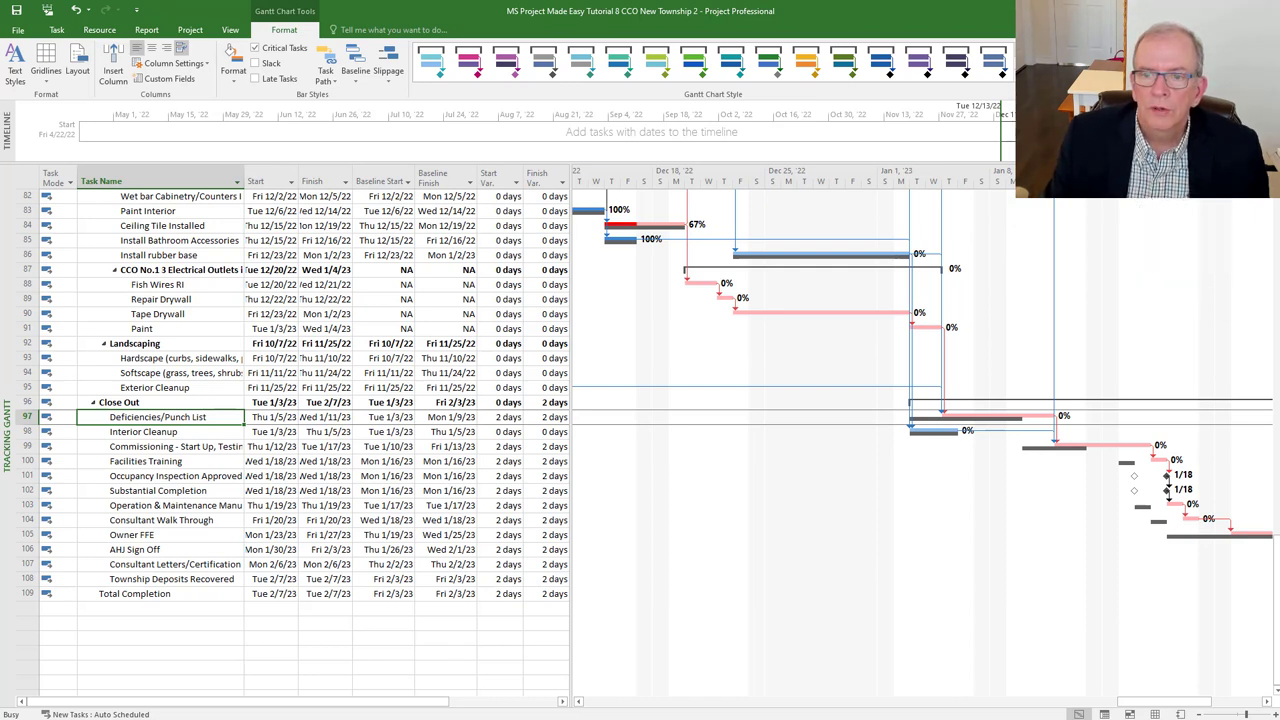
{"action": "left_click_drag", "start_coordinate": [941, 416], "coordinate": [942, 477]}
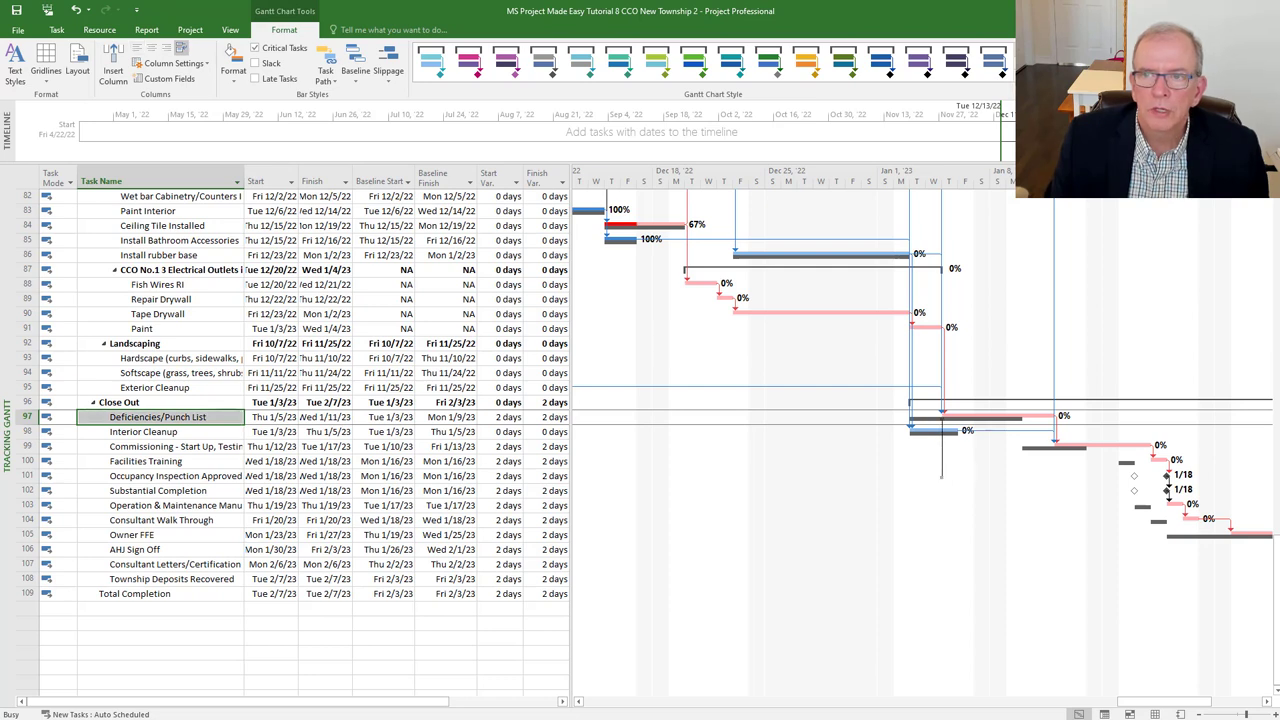
{"action": "left_click", "coordinate": [1153, 68]}
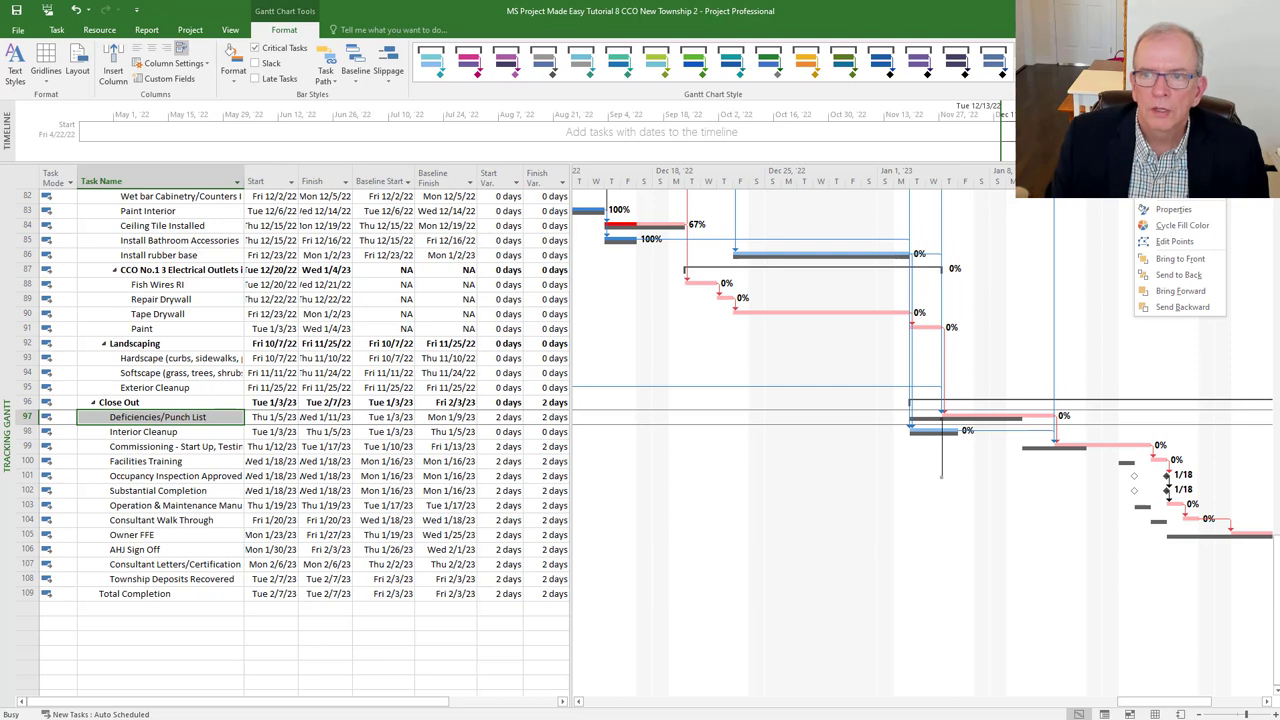
{"action": "left_click", "coordinate": [1166, 96]}
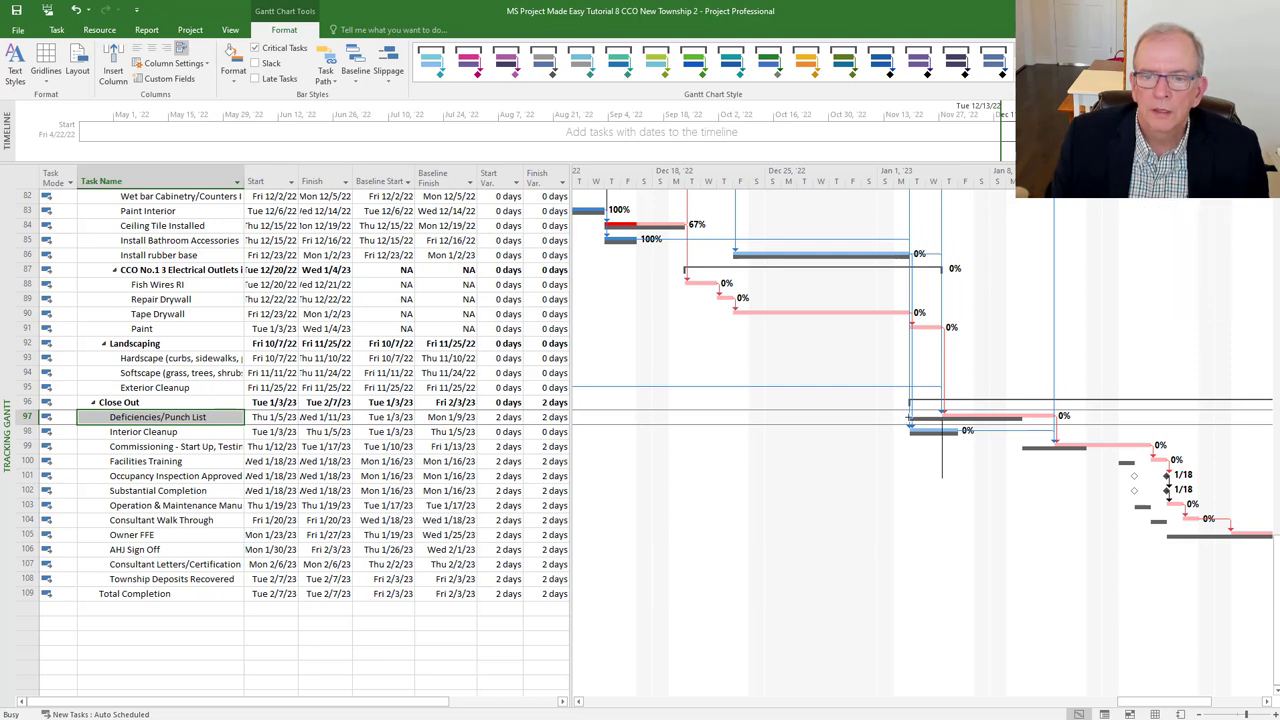
{"action": "left_click_drag", "start_coordinate": [909, 426], "coordinate": [910, 481]}
{"action": "left_click", "coordinate": [1153, 68]}
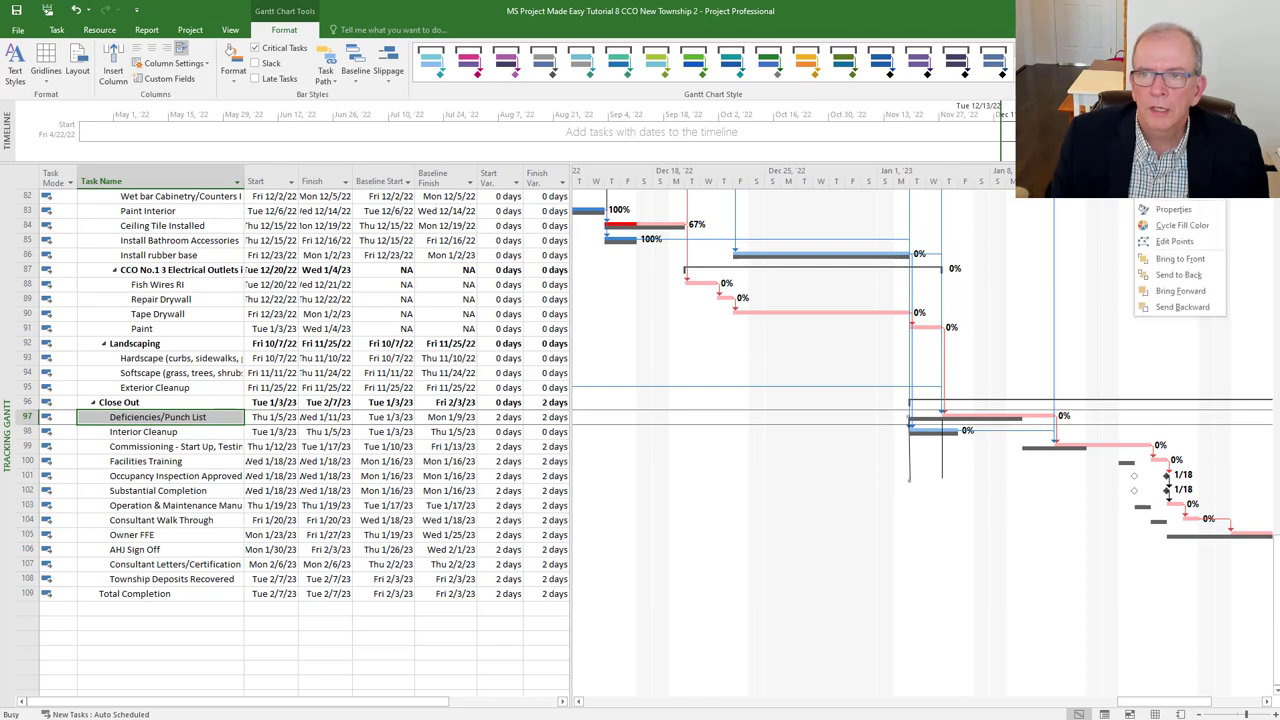
{"action": "left_click", "coordinate": [1165, 97]}
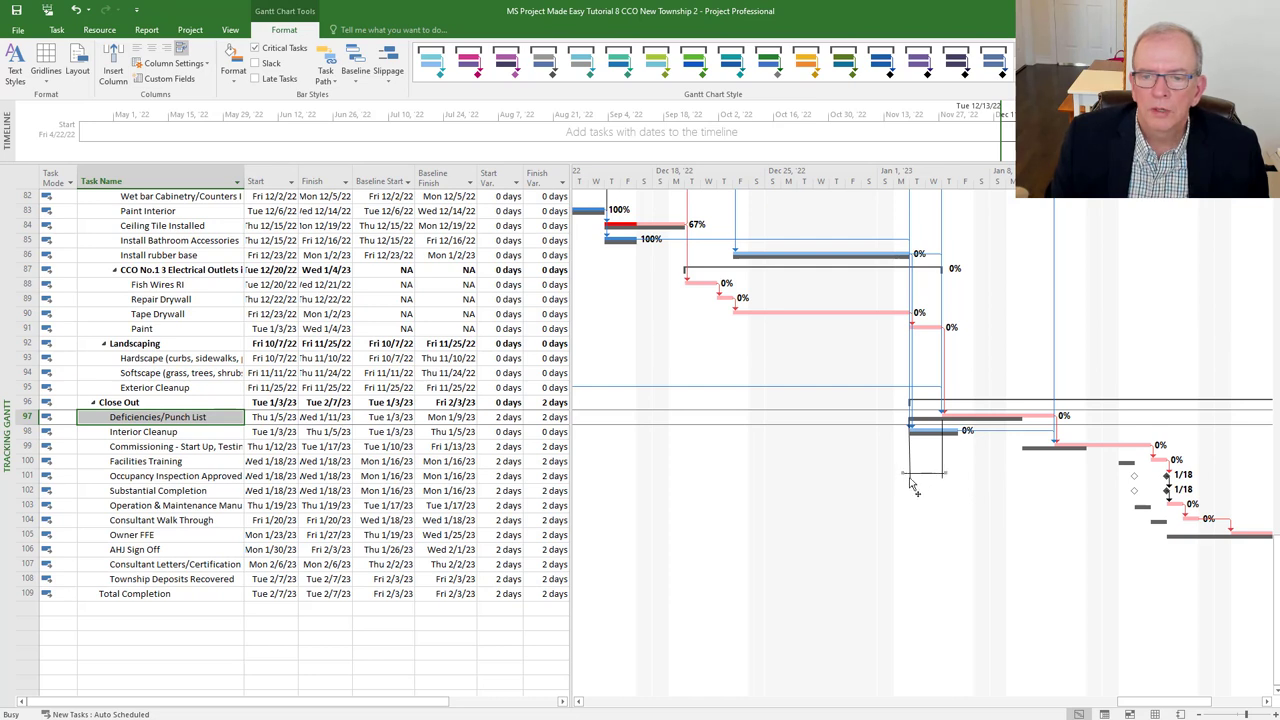
Add a text box below the drawn lines reading "CCO No.1 Delays the Project by 2 working days.".
{"action": "right_click", "coordinate": [1134, 199]}
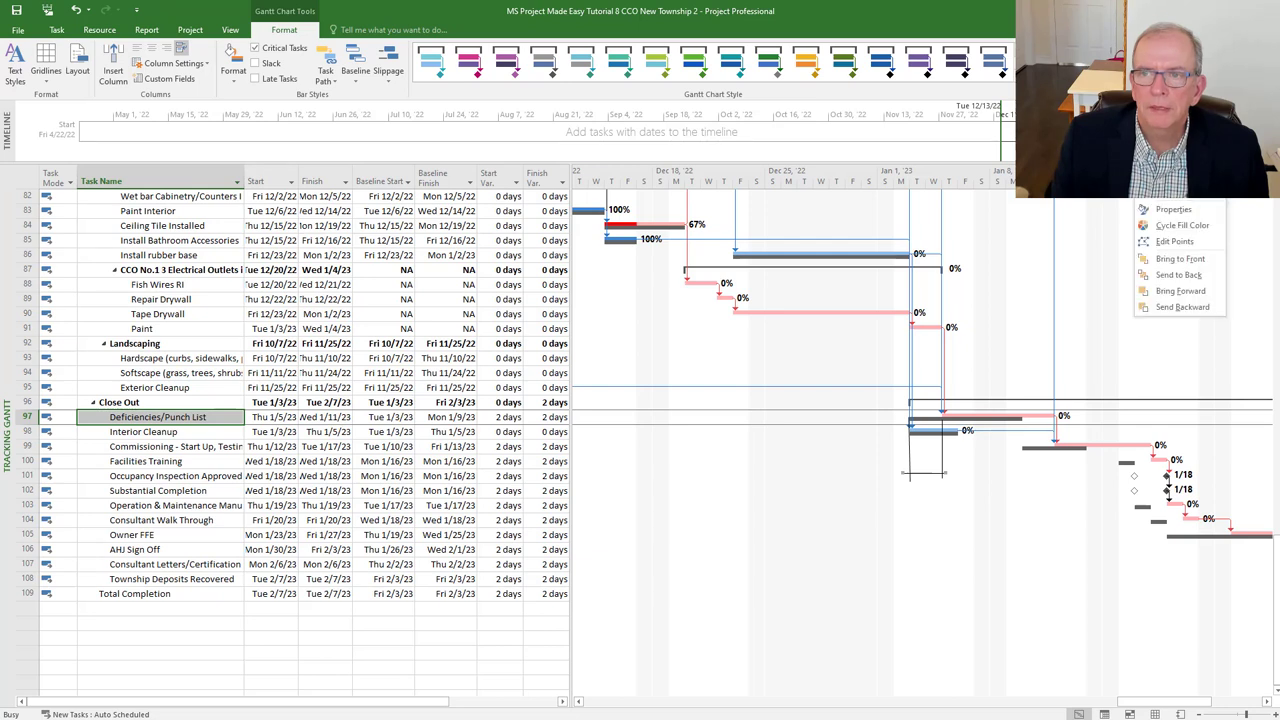
{"action": "key", "text": "Escape"}
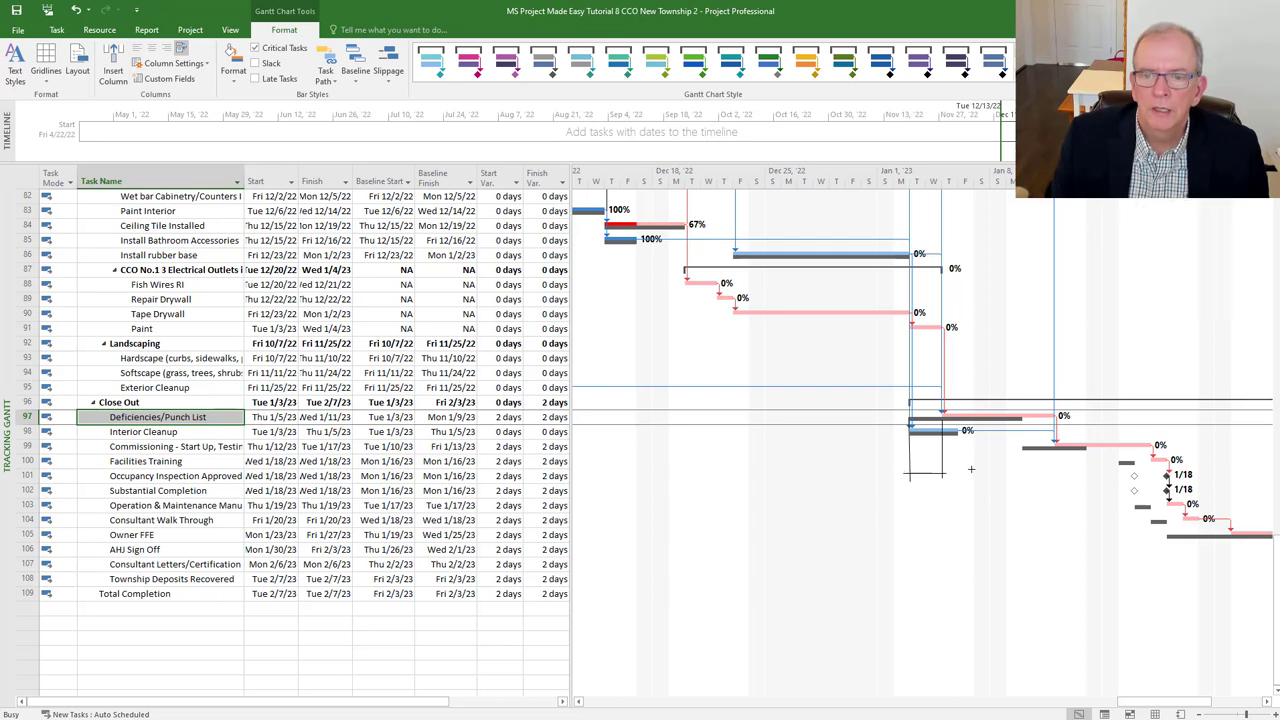
{"action": "left_click_drag", "start_coordinate": [900, 477], "coordinate": [1024, 542]}
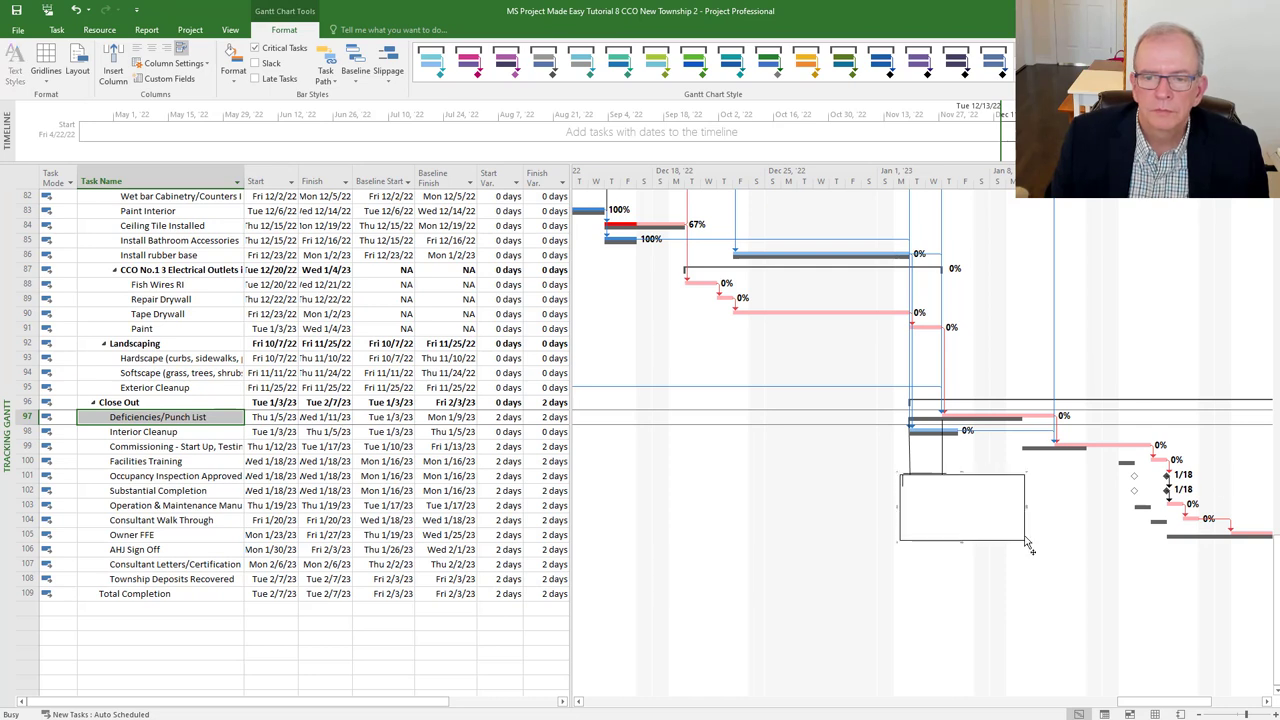
{"action": "type", "text": "CCO N"}
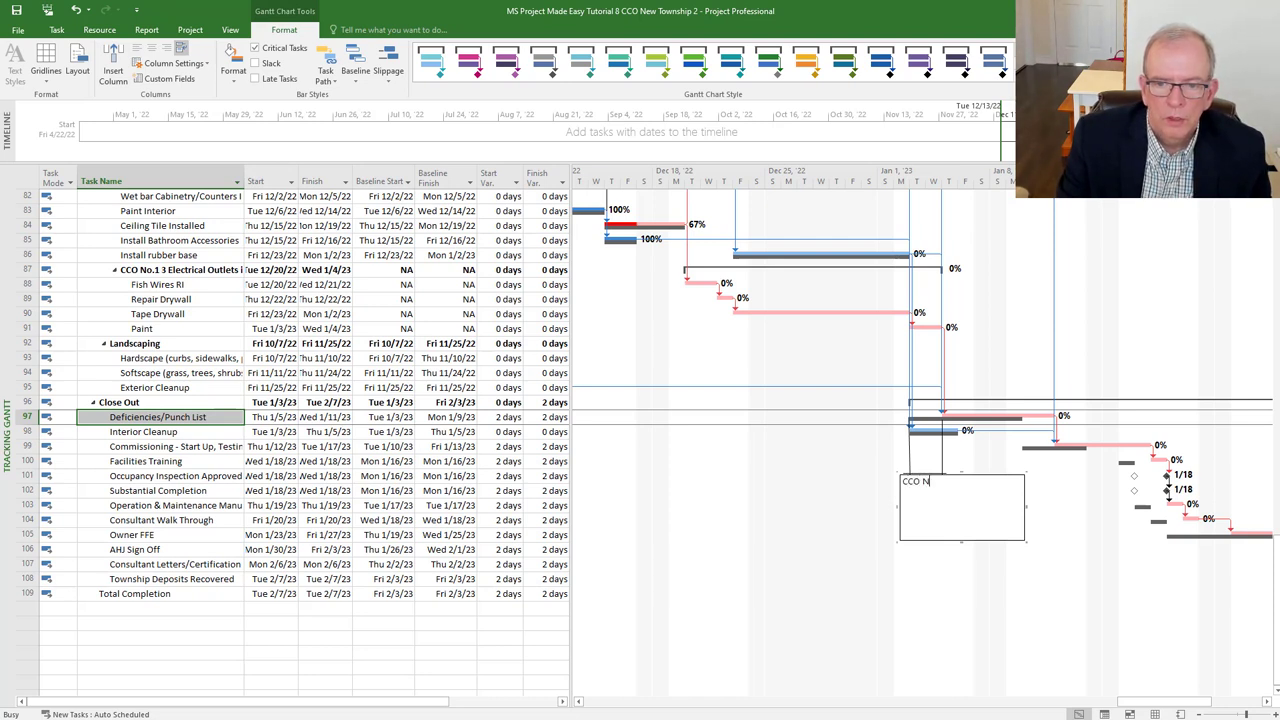
{"action": "type", "text": "o.1"}
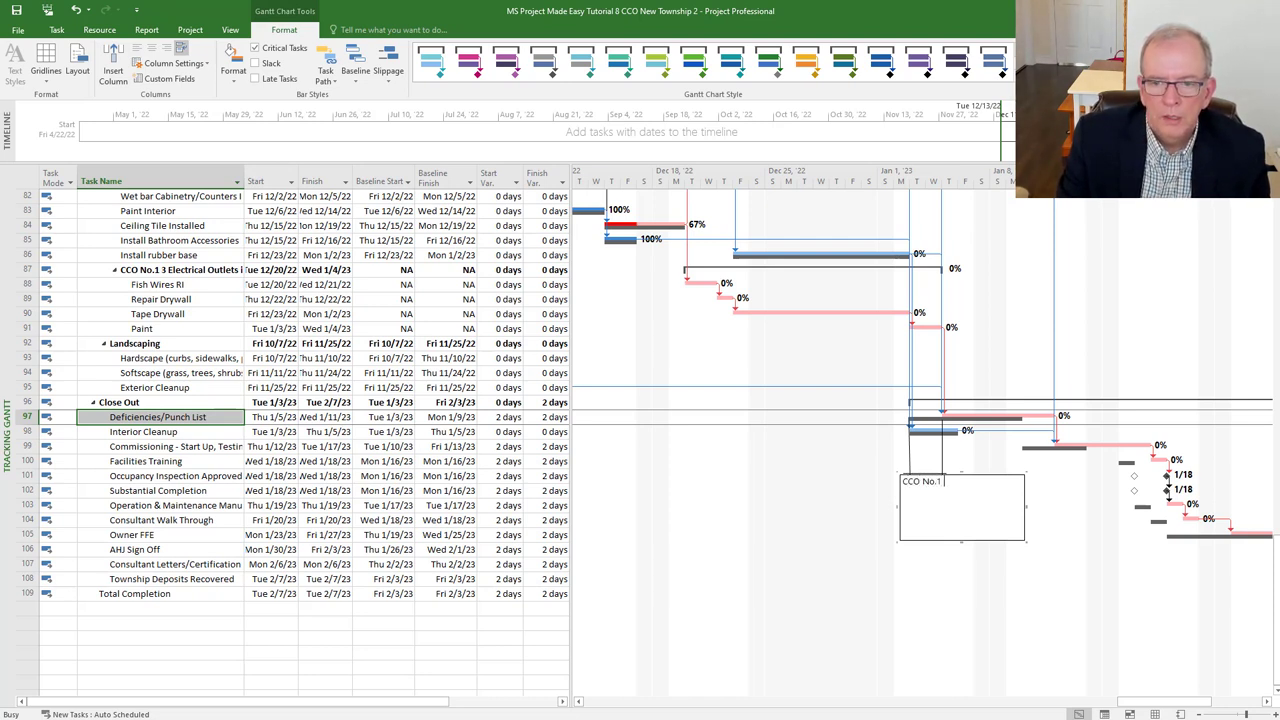
{"action": "type", "text": " Delays the Projec"}
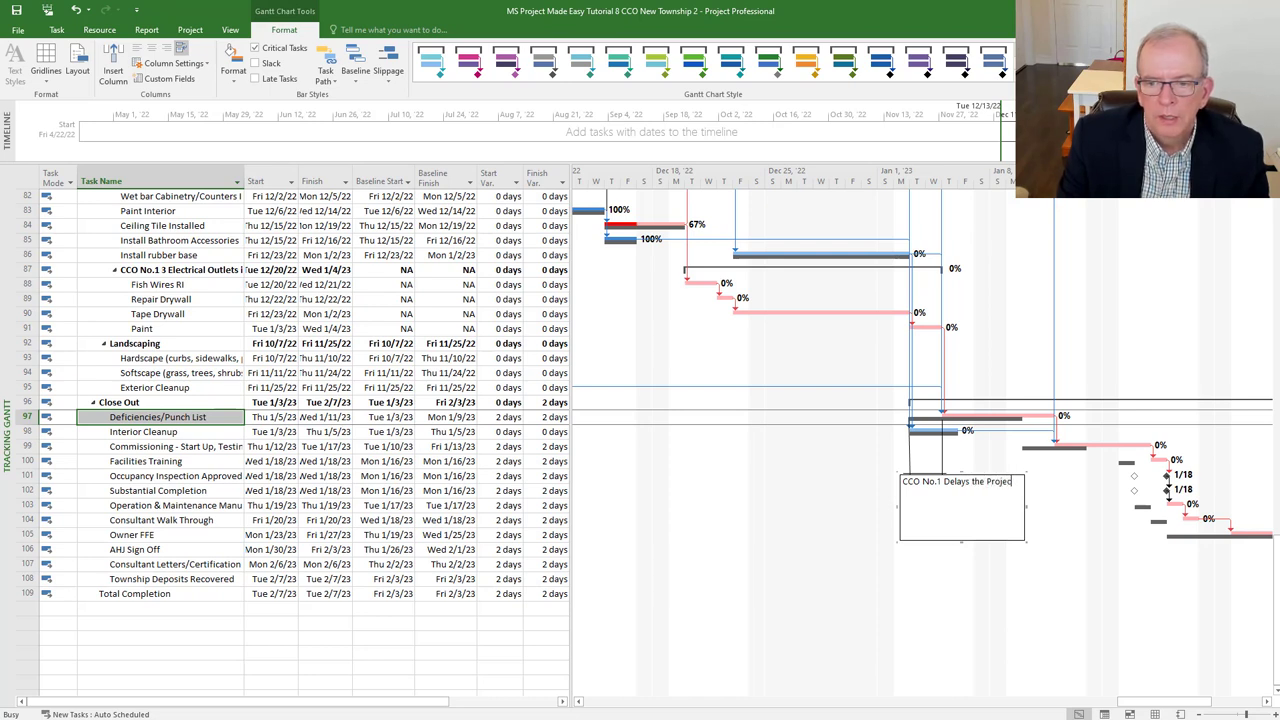
{"action": "type", "text": "t by"}
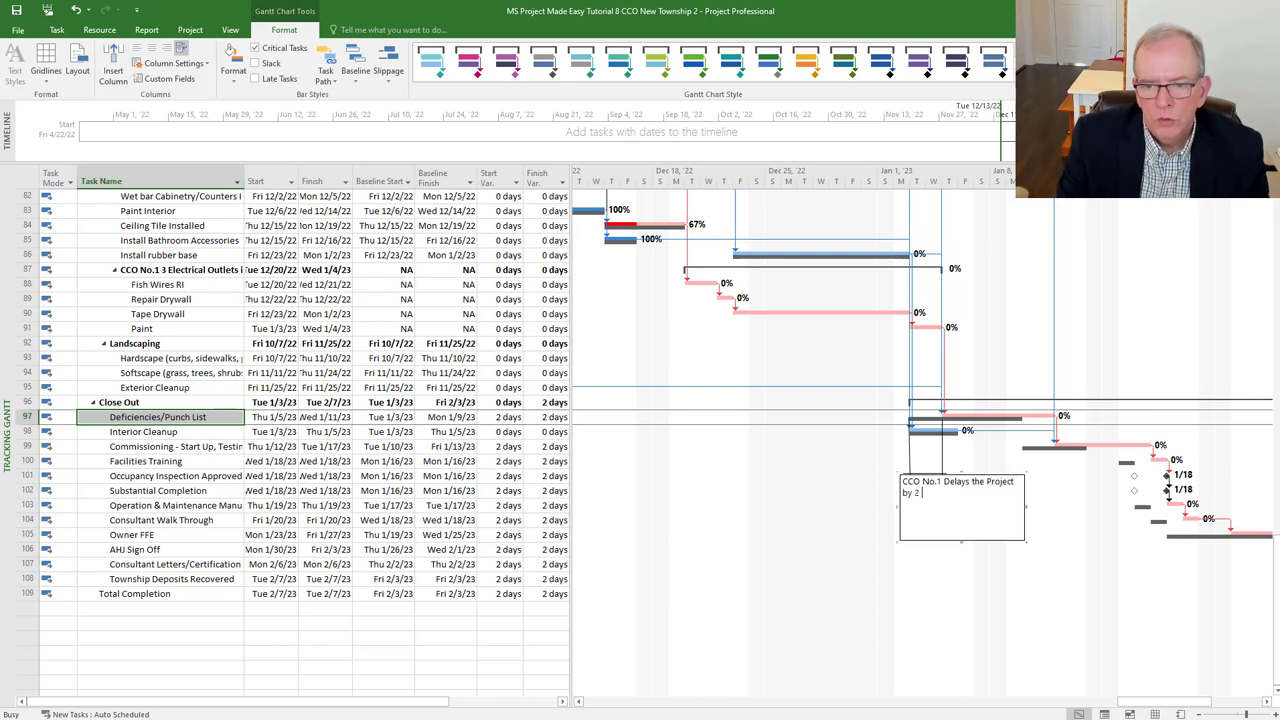
{"action": "type", "text": " 2 working days"}
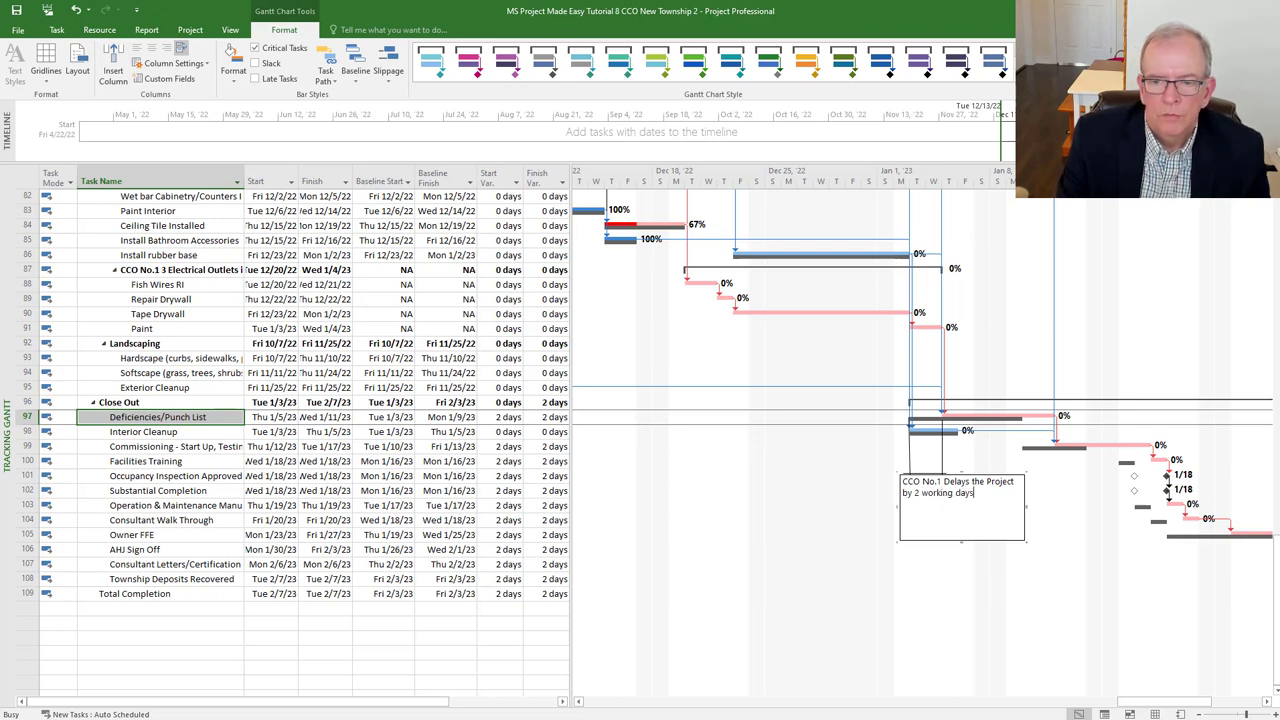
{"action": "type", "text": "."}
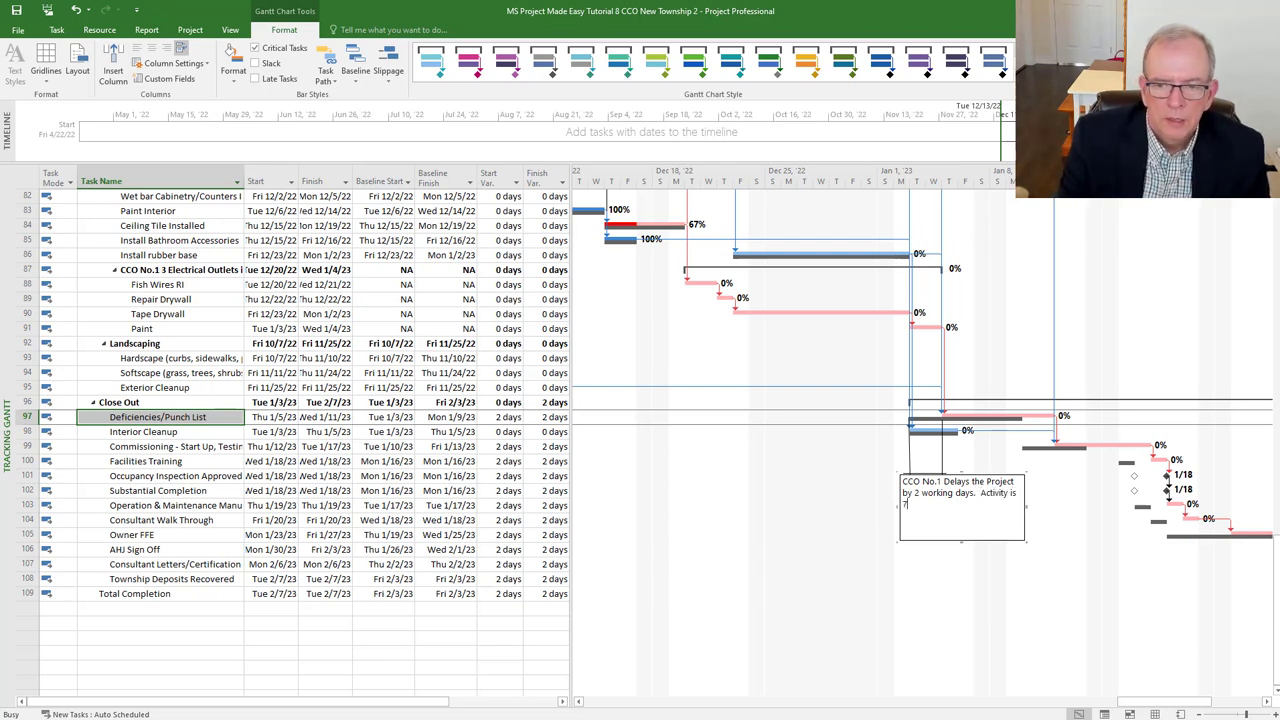
Extend the text box note with "Activity is 7 days long and has 5 days before it impacts the project.".
{"action": "type", "text": "Activity is 7 days long and has"}
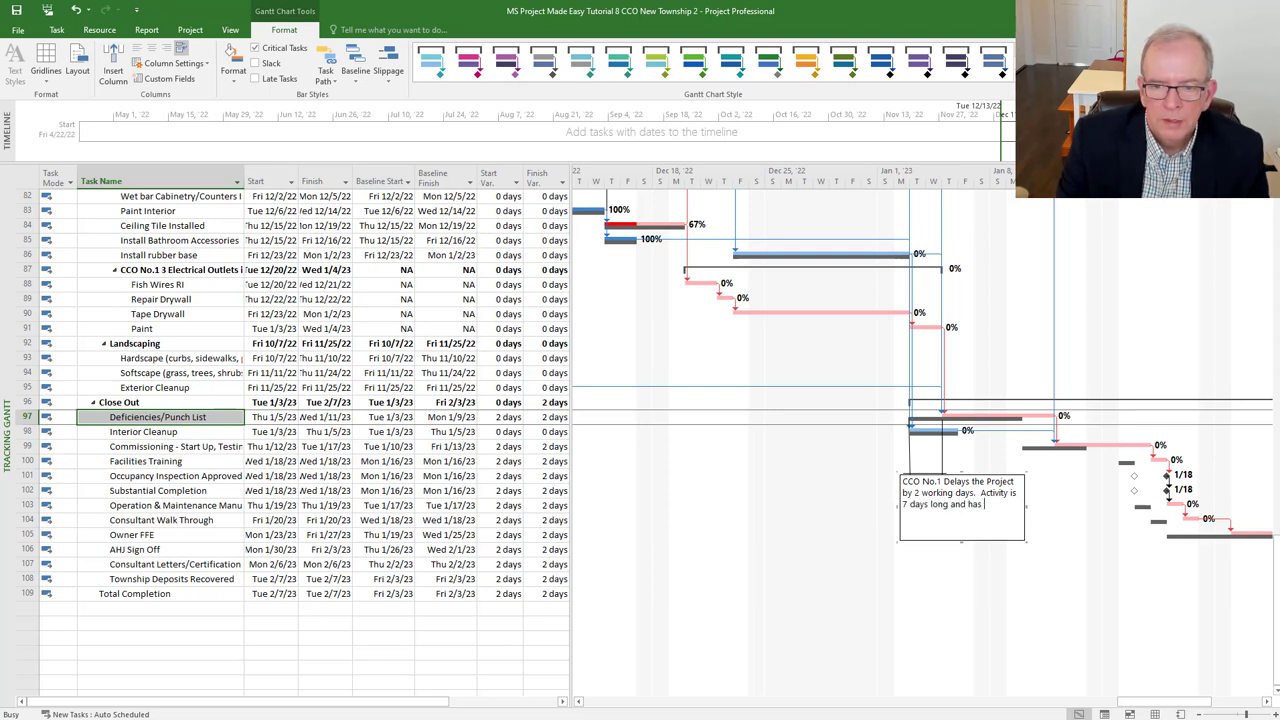
{"action": "type", "text": "ays of"}
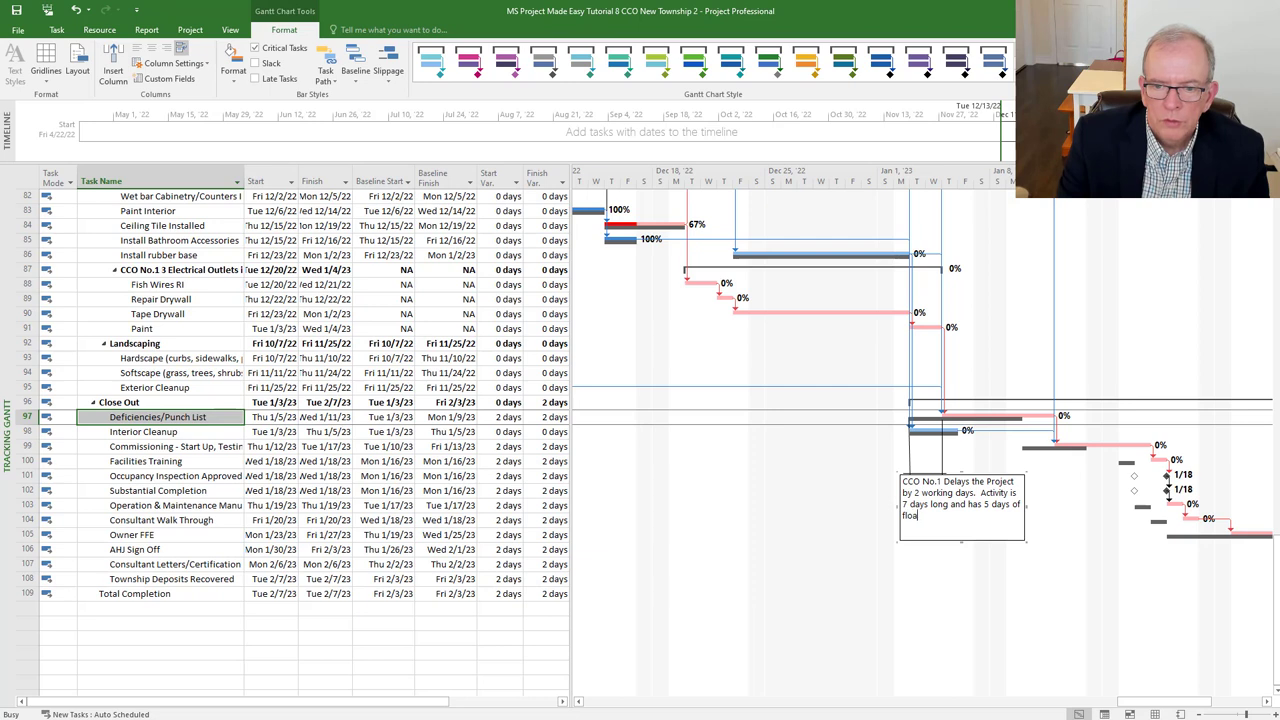
{"action": "type", "text": " float be"}
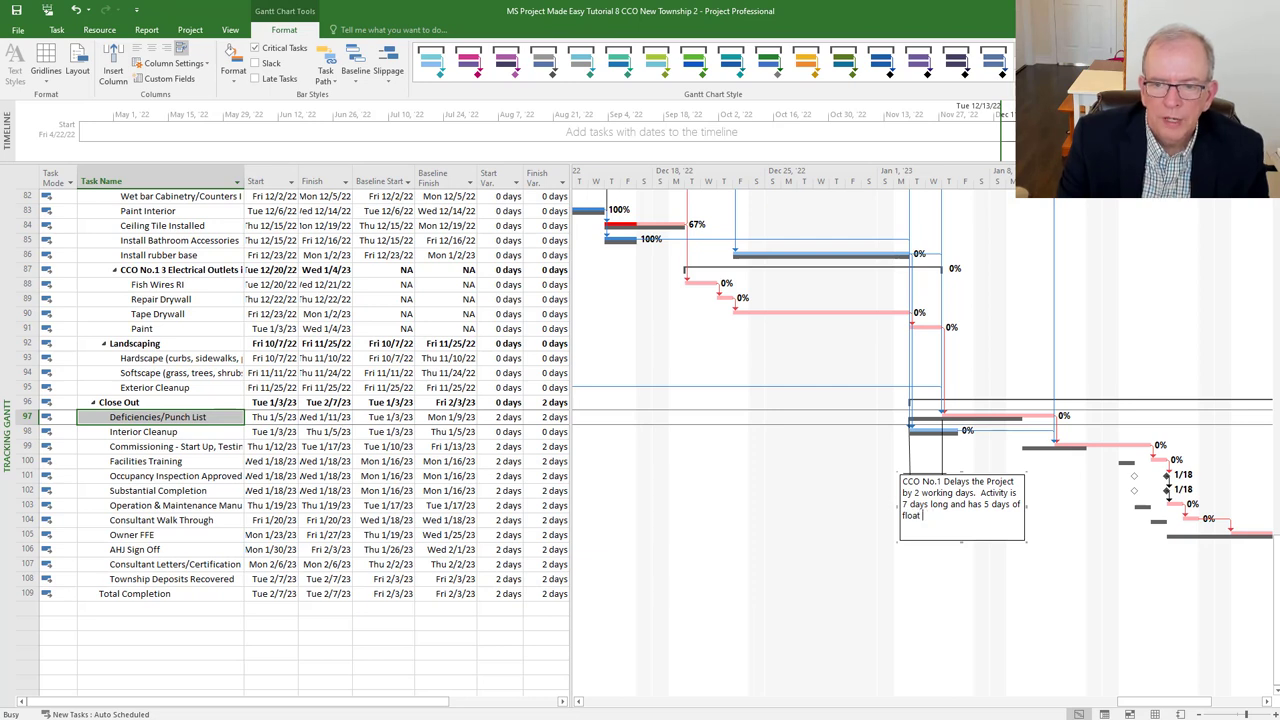
{"action": "key", "text": "BackSpace"}
{"action": "key", "text": "BackSpace"}
{"action": "key", "text": "BackSpace"}
{"action": "key", "text": "BackSpace"}
{"action": "type", "text": "fore it"}
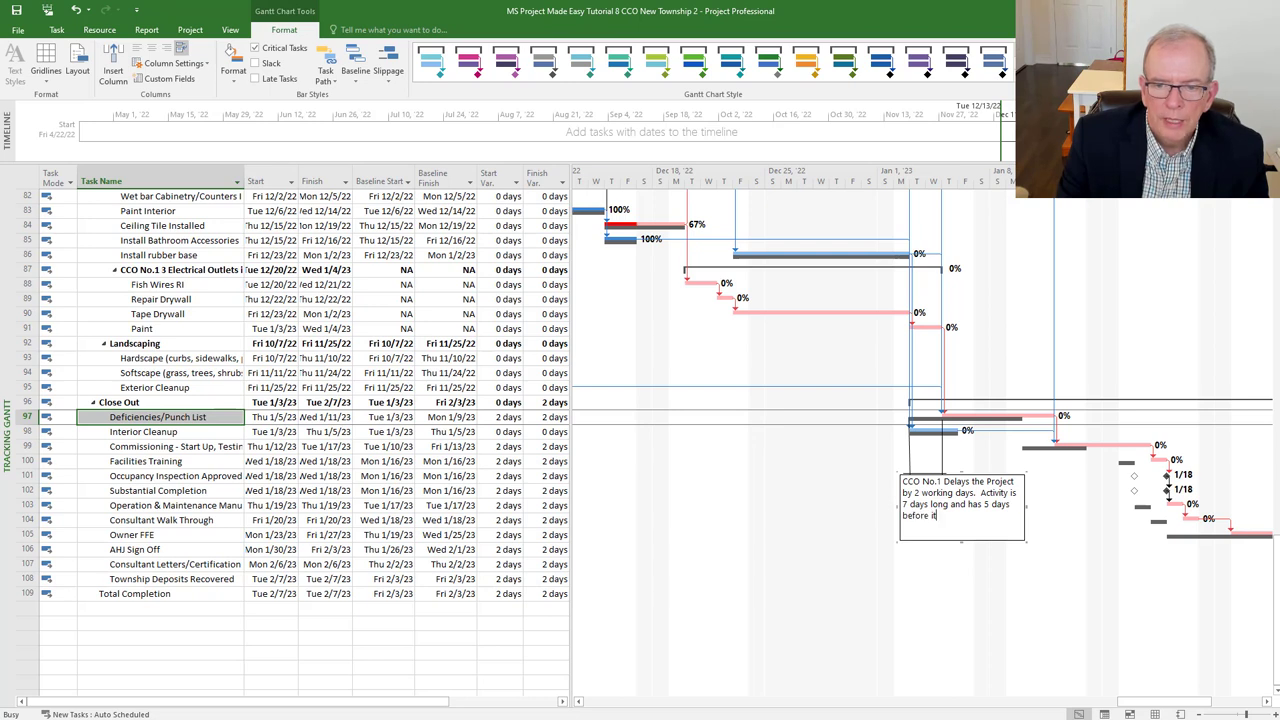
{"action": "type", "text": " impacts the projec"}
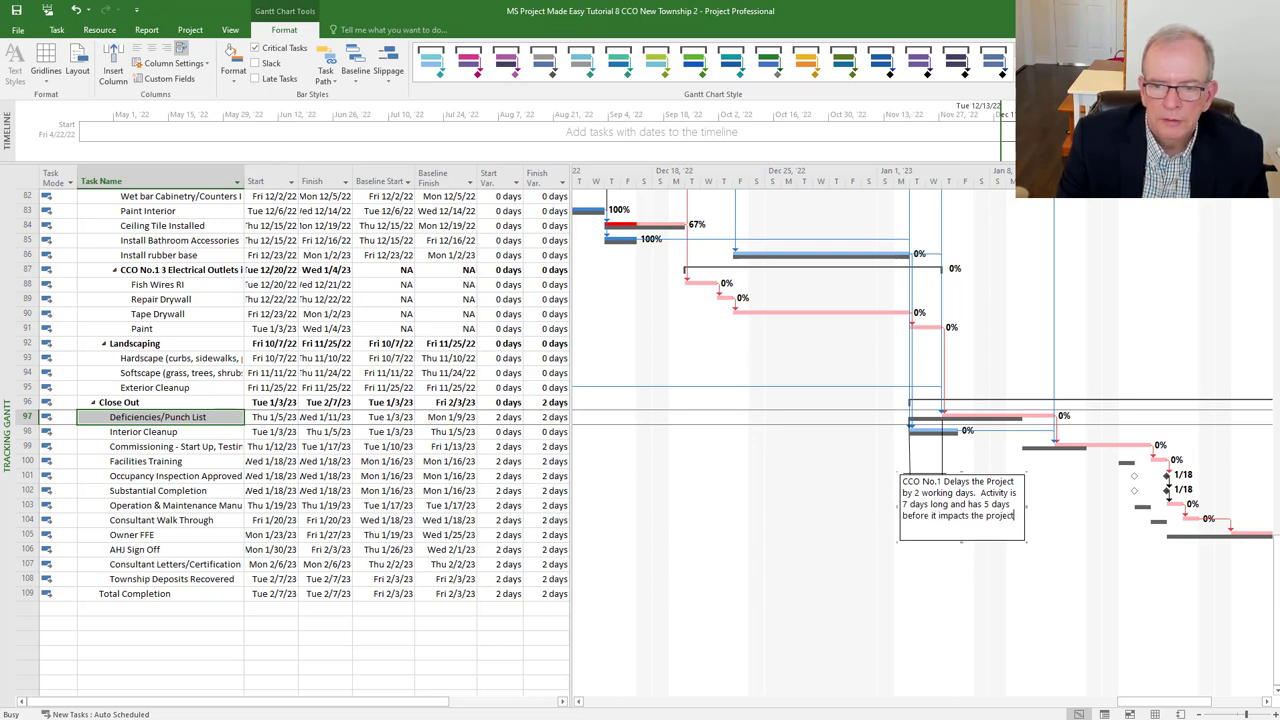
{"action": "type", "text": "t."}
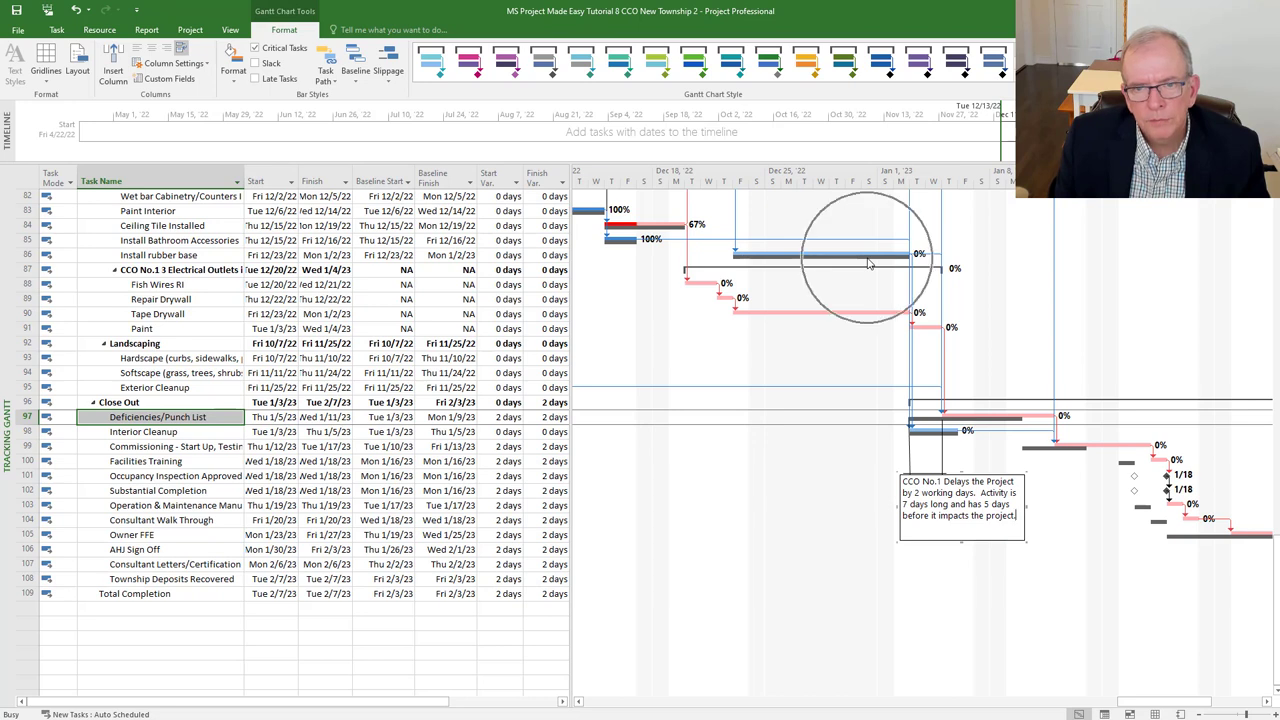
{"action": "mouse_move", "coordinate": [868, 263]}
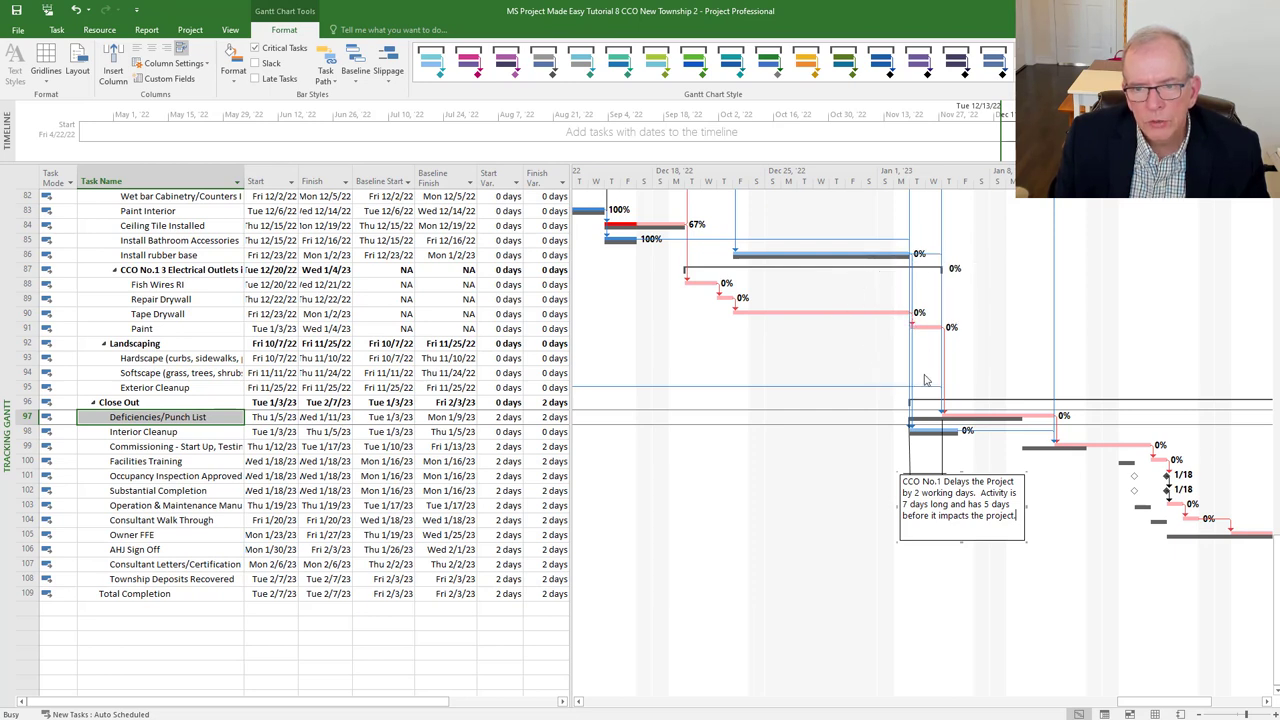
{"action": "mouse_move", "coordinate": [940, 425]}
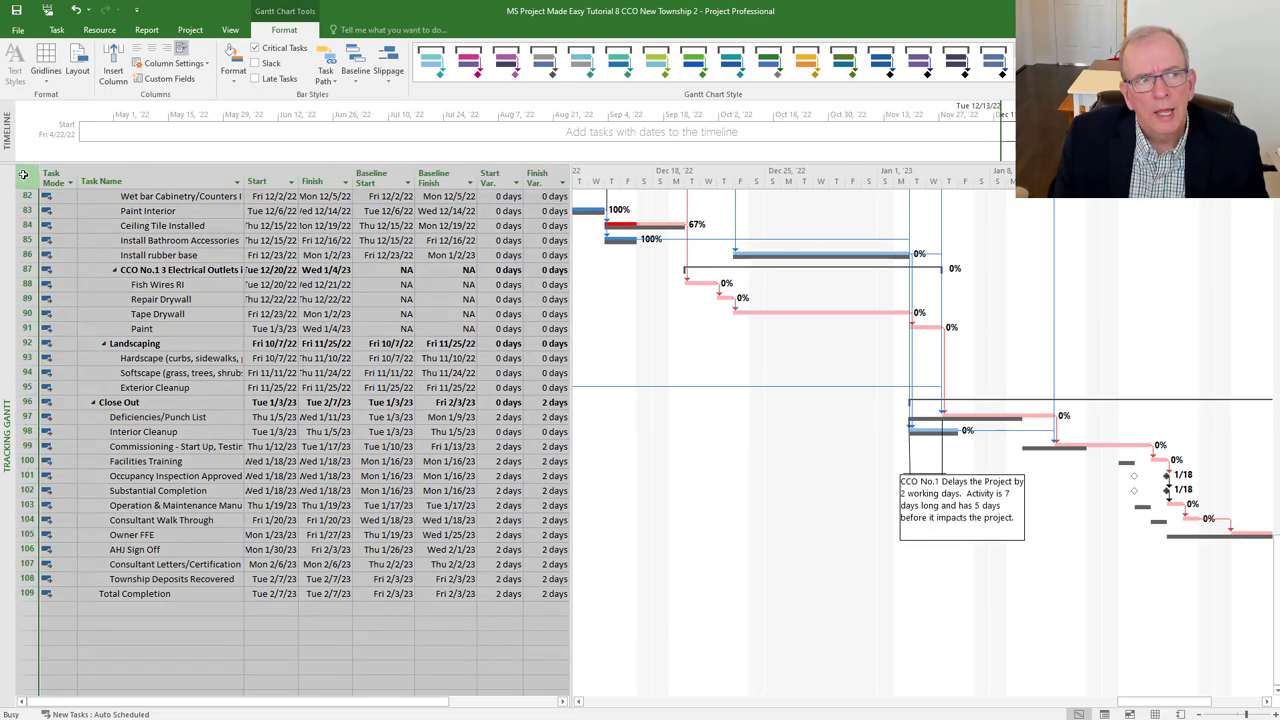
Show the Cost table in the Tracking Gantt and select the project summary task's cost variance.
{"action": "left_click", "coordinate": [23, 175]}
{"action": "right_click", "coordinate": [23, 175]}
{"action": "left_click", "coordinate": [55, 204]}
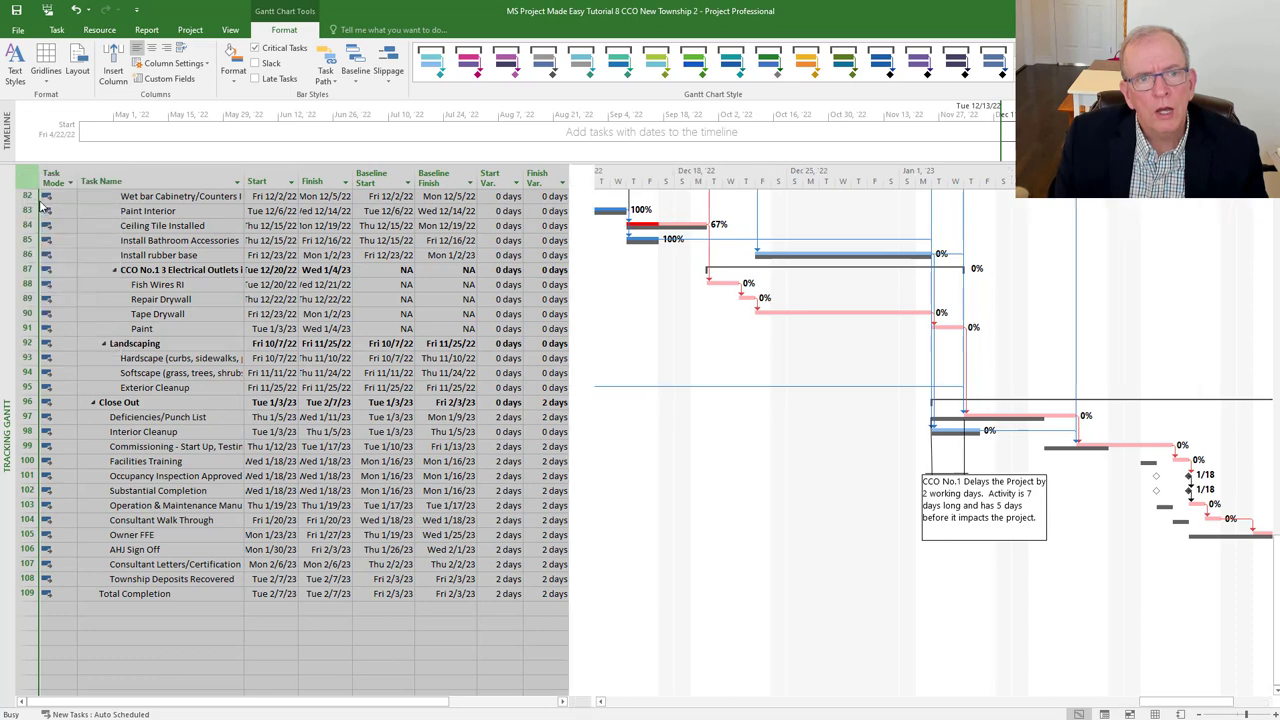
{"action": "left_click", "coordinate": [466, 198]}
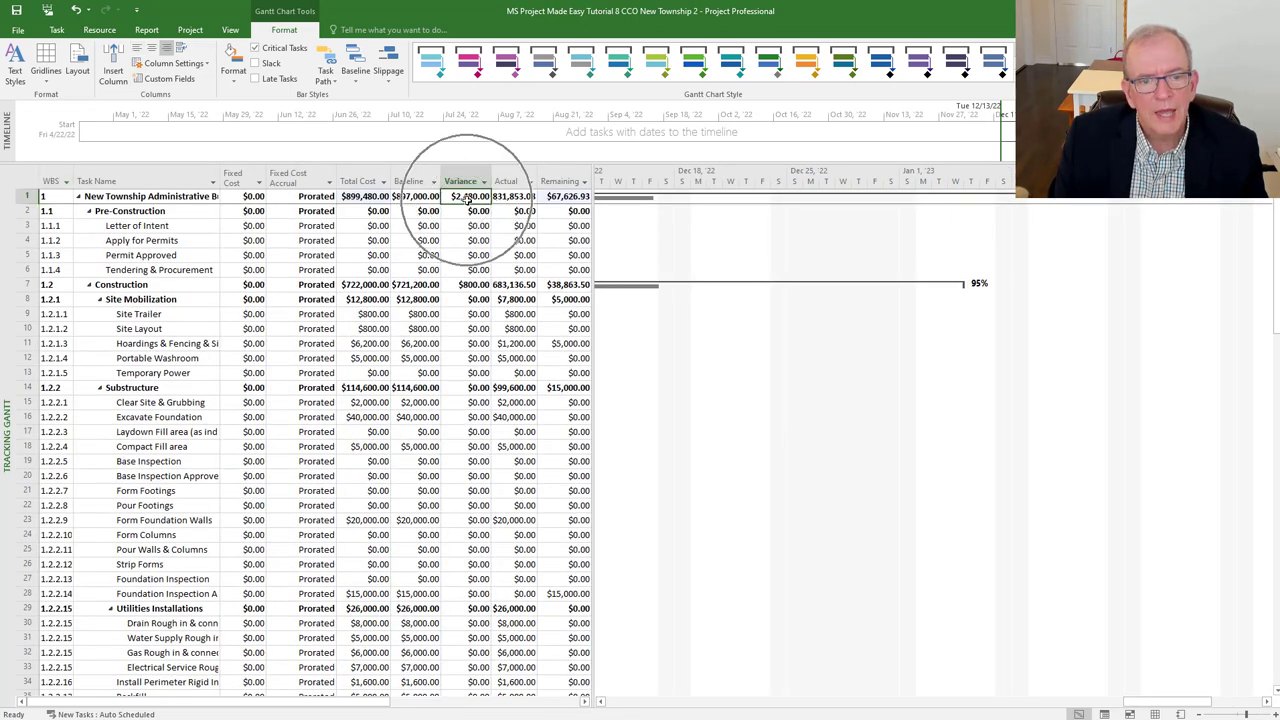
Review the cost variance of every task in the Cost table, from the project summary down to the CCO No.1 subtasks.
{"action": "scroll", "coordinate": [464, 204], "scroll_direction": "down", "scroll_amount": 6}
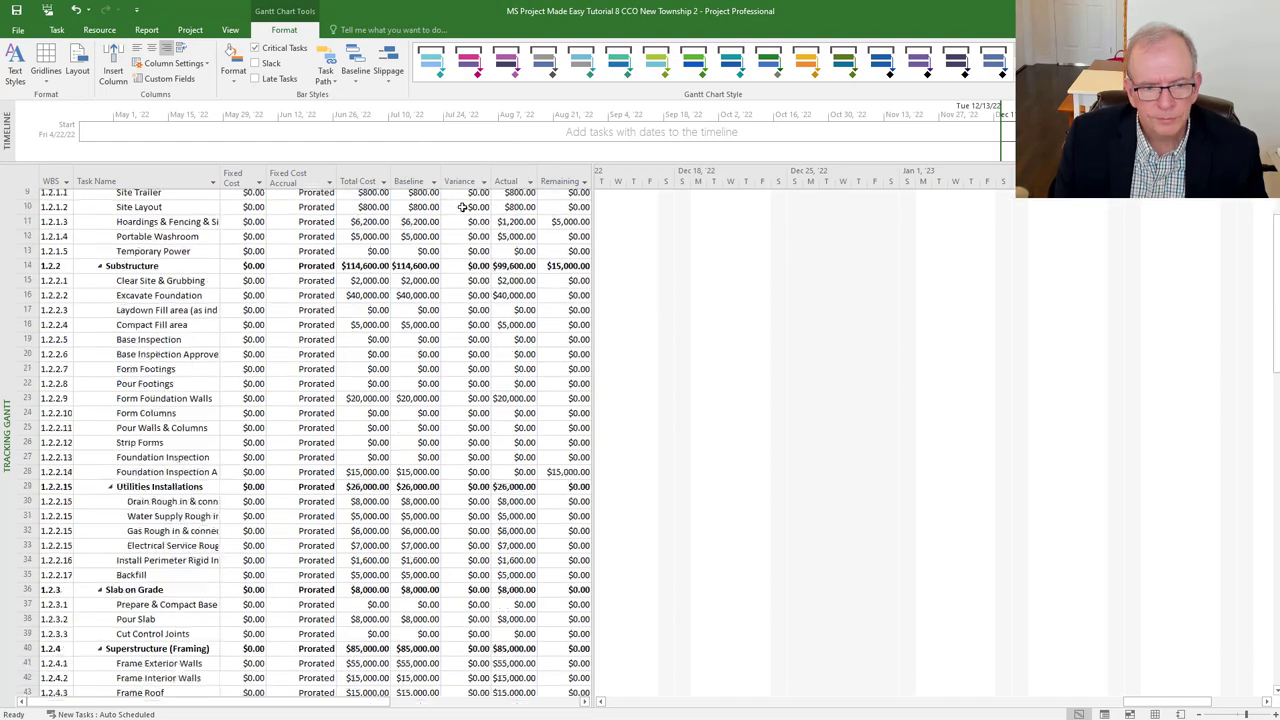
{"action": "scroll", "coordinate": [462, 208], "scroll_direction": "down", "scroll_amount": 5}
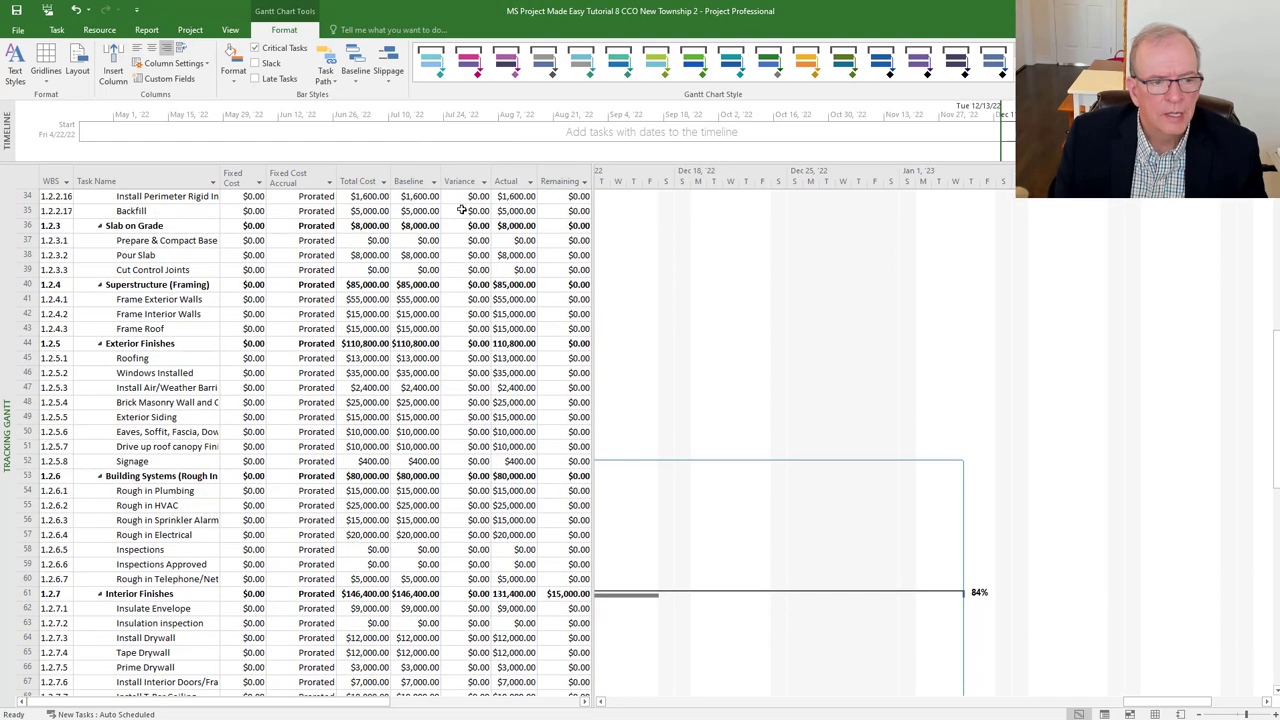
{"action": "scroll", "coordinate": [461, 210], "scroll_direction": "down", "scroll_amount": 10}
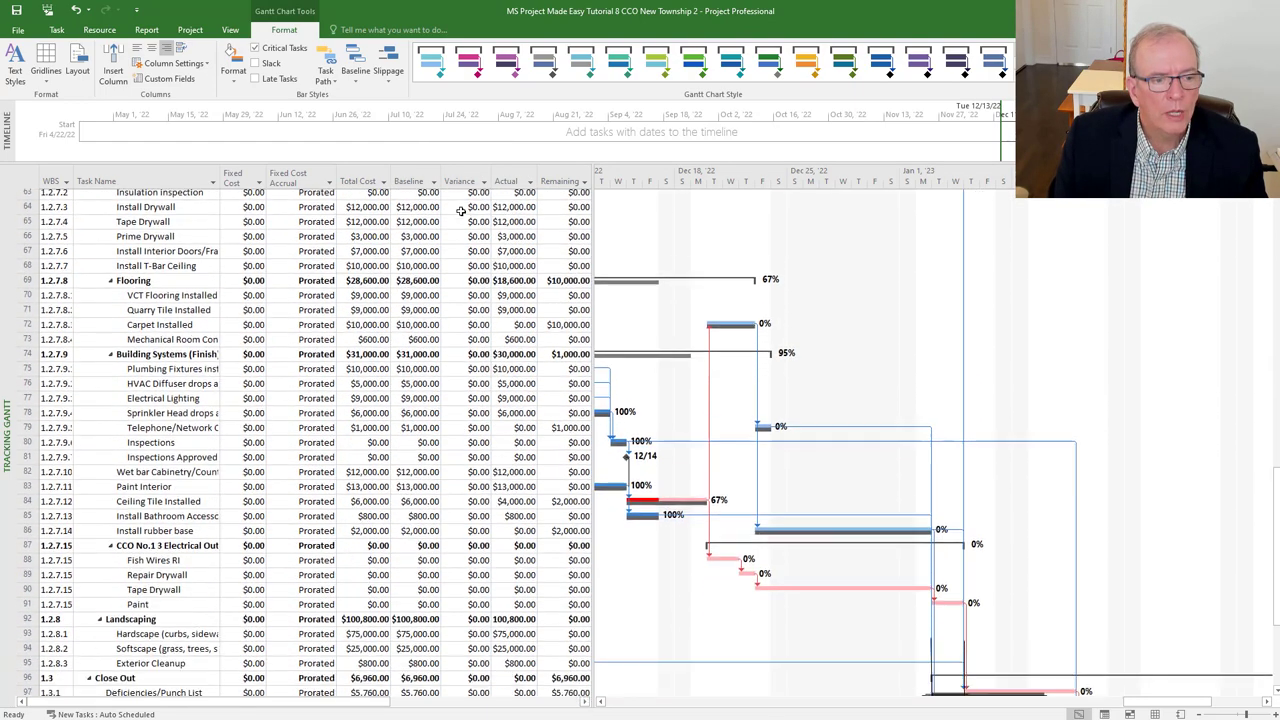
{"action": "scroll", "coordinate": [461, 210], "scroll_direction": "down", "scroll_amount": 1}
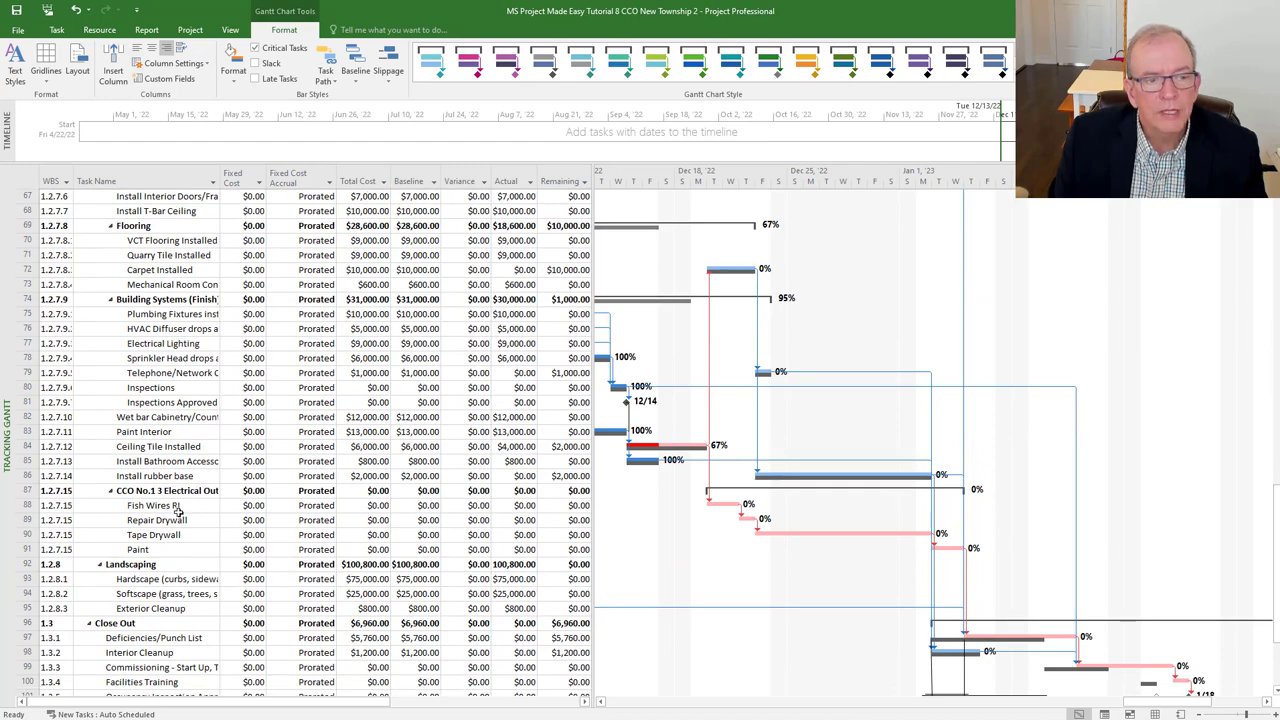
{"action": "scroll", "coordinate": [186, 491], "scroll_direction": "up", "scroll_amount": 7}
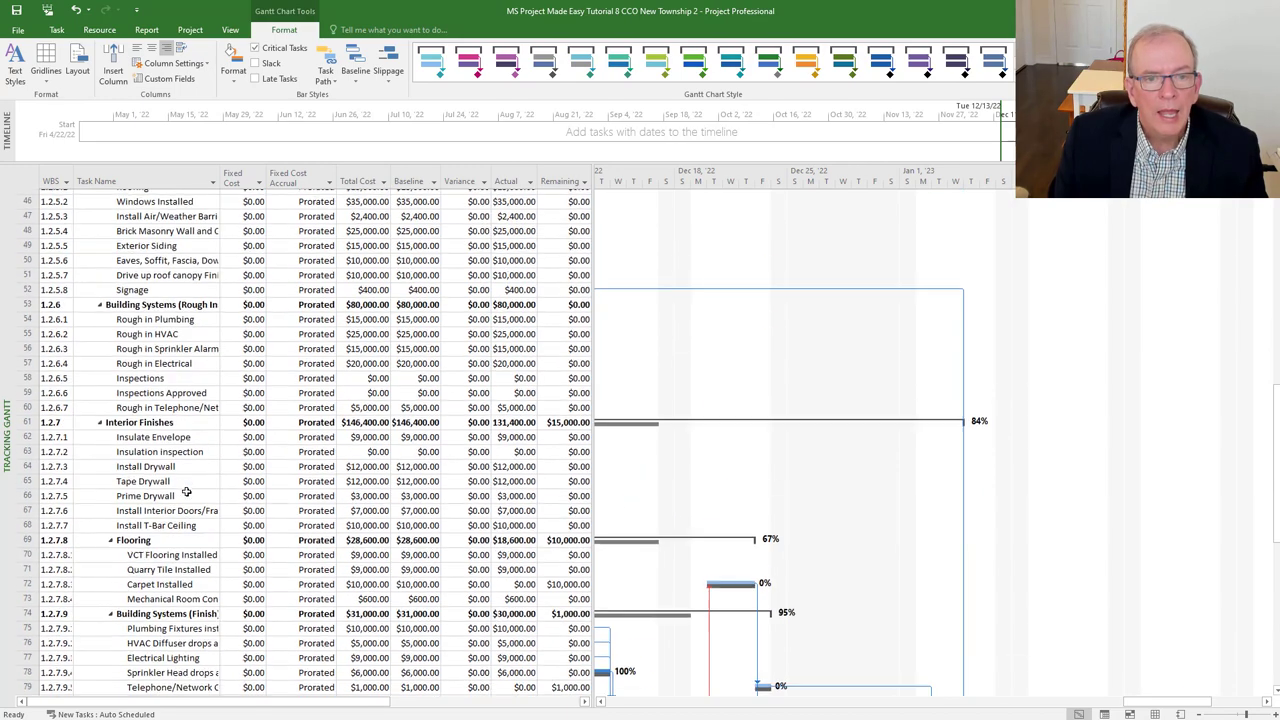
{"action": "scroll", "coordinate": [186, 491], "scroll_direction": "up", "scroll_amount": 15}
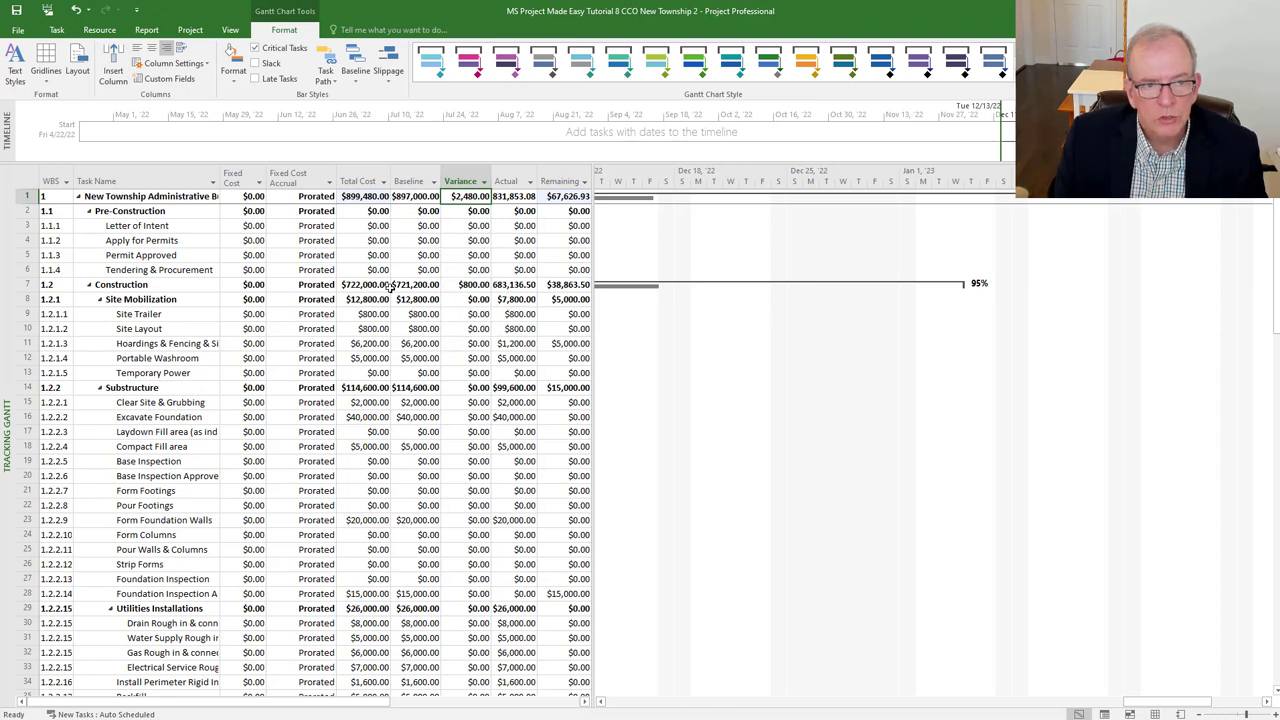
Switch to the Resource Sheet view and display its Cost table to check each resource's cost variance.
{"action": "right_click", "coordinate": [9, 375]}
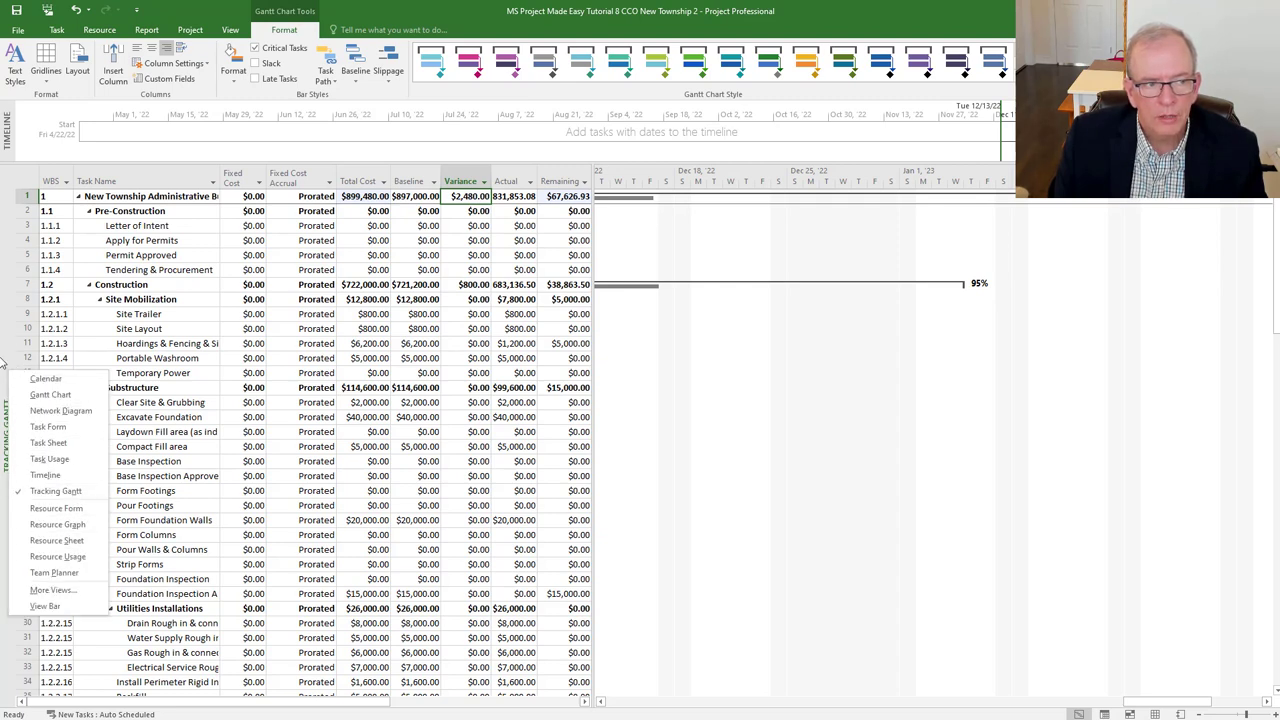
{"action": "left_click", "coordinate": [56, 540]}
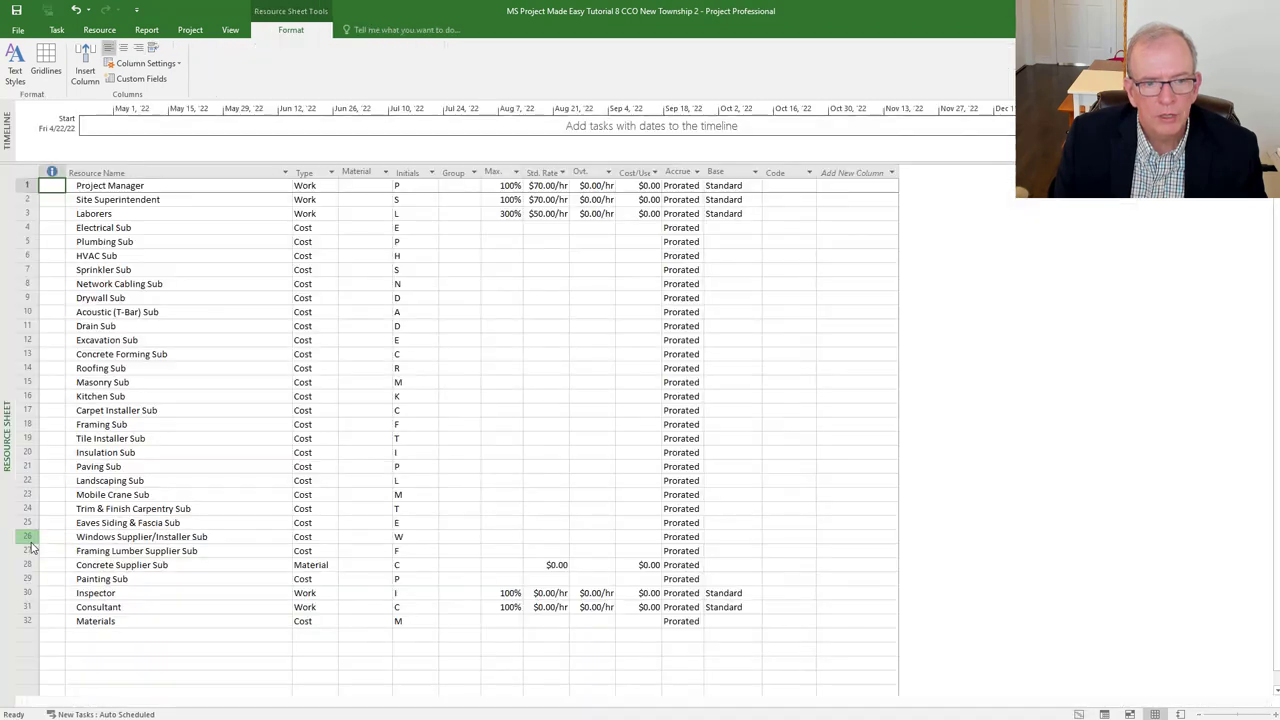
{"action": "left_click", "coordinate": [28, 172]}
{"action": "right_click", "coordinate": [28, 172]}
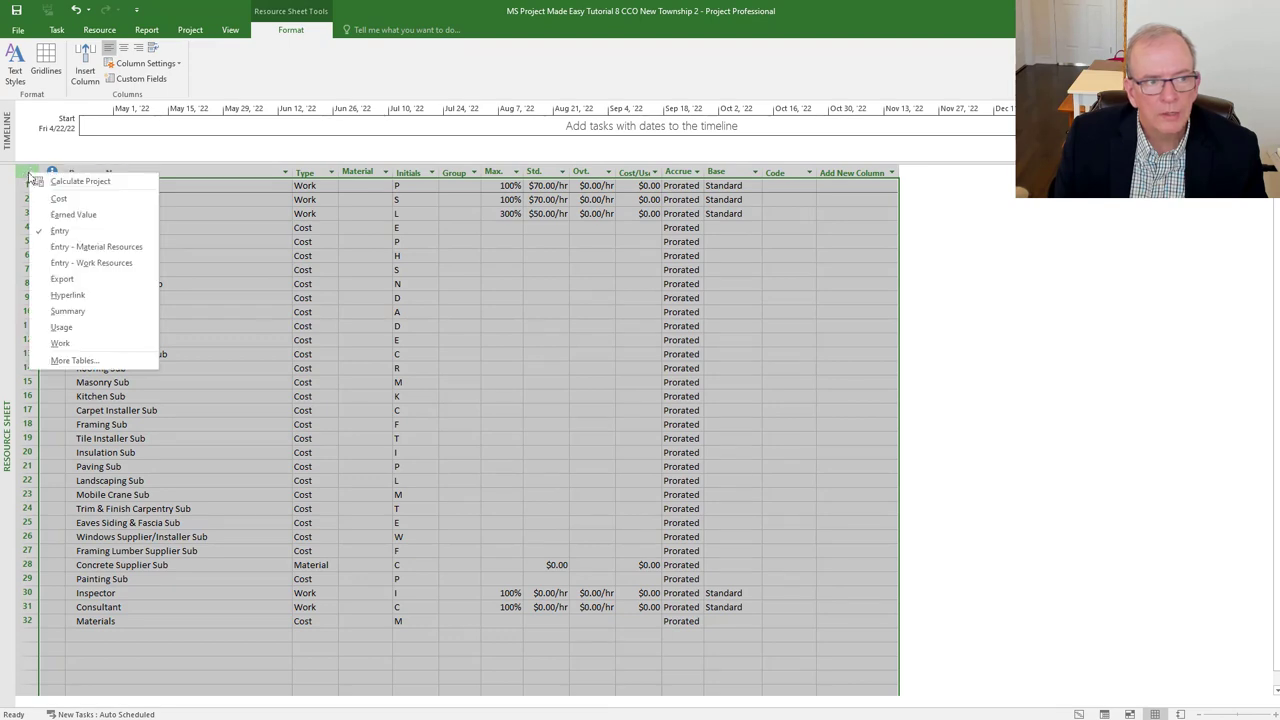
{"action": "left_click", "coordinate": [58, 199]}
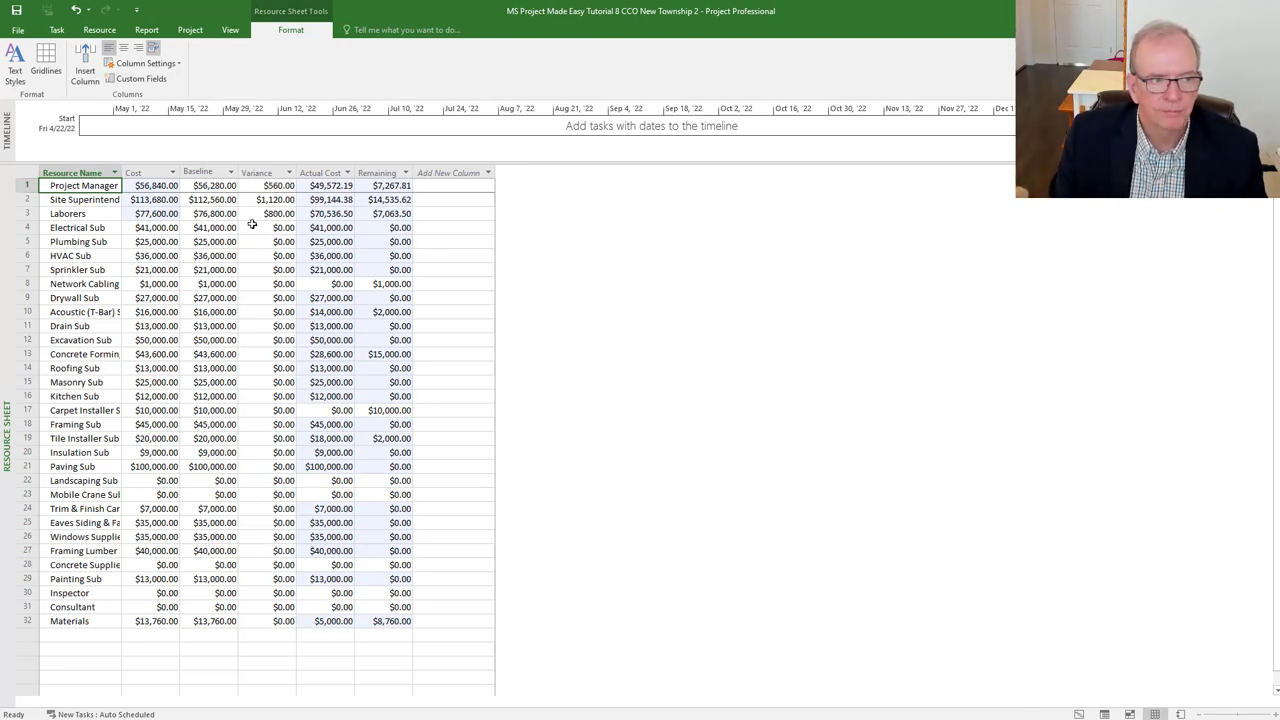
Switch to the Gantt Chart view and examine the start and finish variances around the CCO No.1 and Close Out tasks.
{"action": "right_click", "coordinate": [3, 279]}
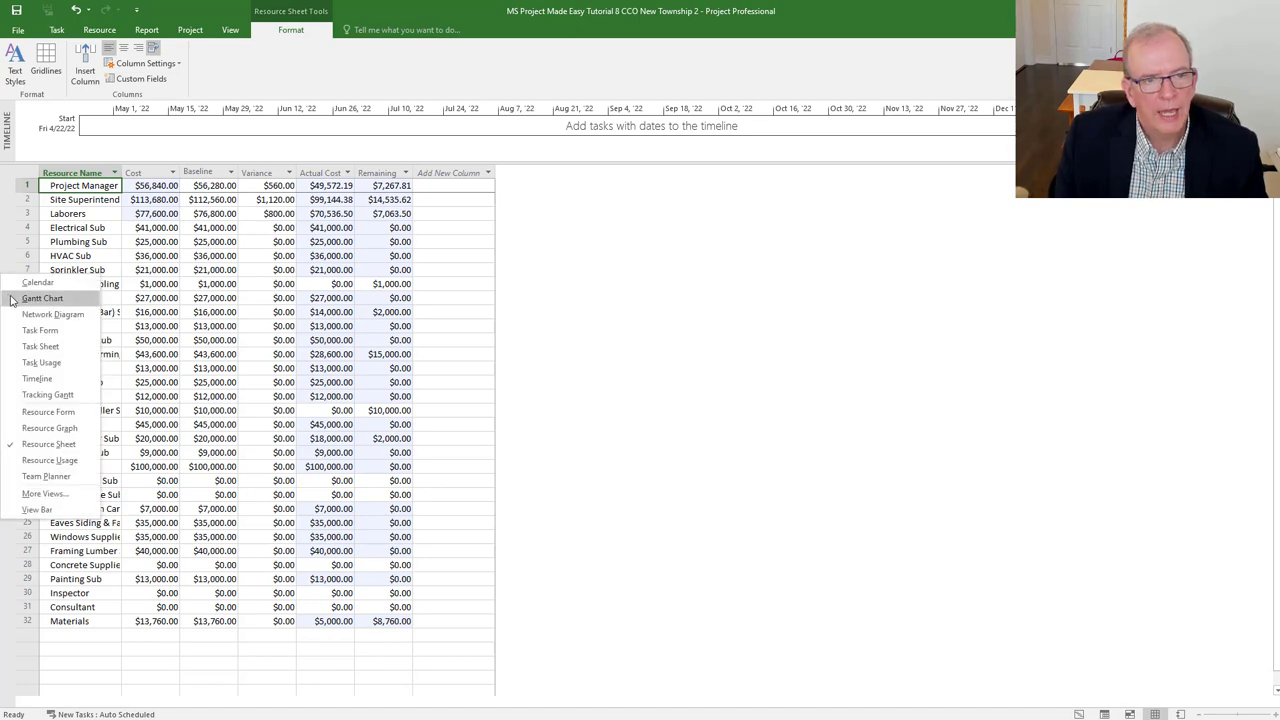
{"action": "left_click", "coordinate": [13, 299]}
{"action": "scroll", "coordinate": [519, 538], "scroll_direction": "down", "scroll_amount": 7}
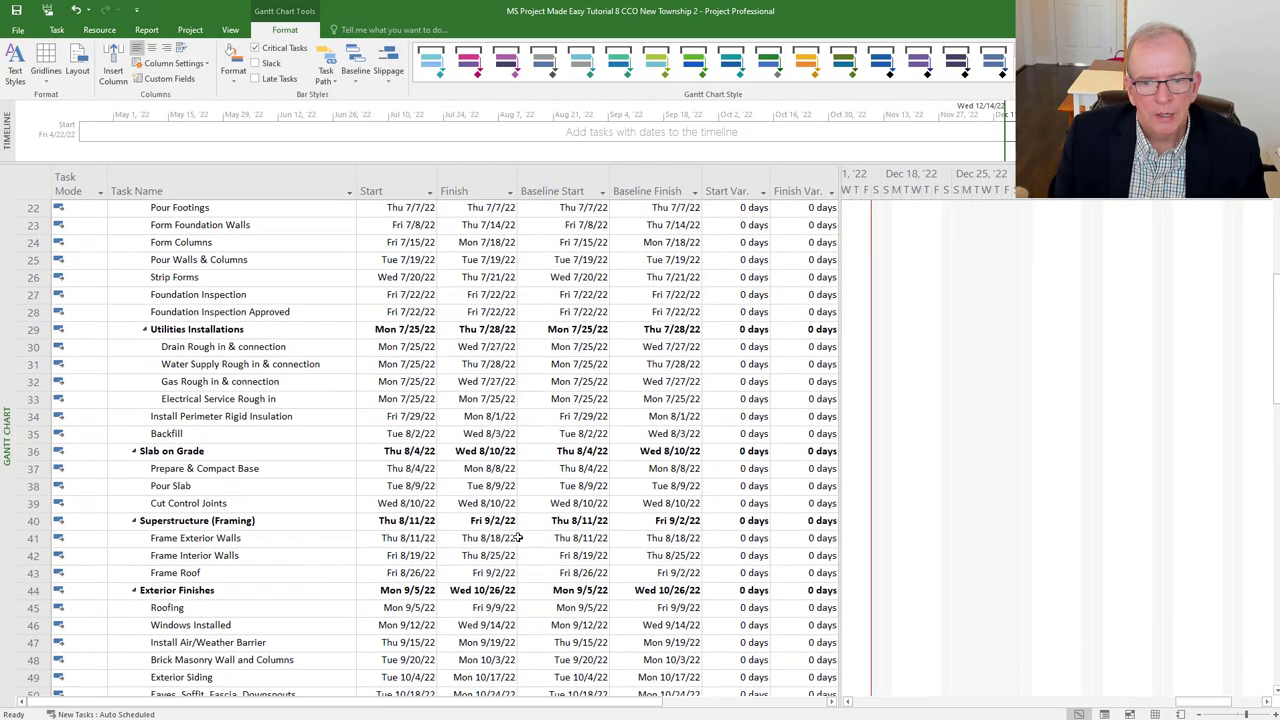
{"action": "scroll", "coordinate": [519, 538], "scroll_direction": "down", "scroll_amount": 18}
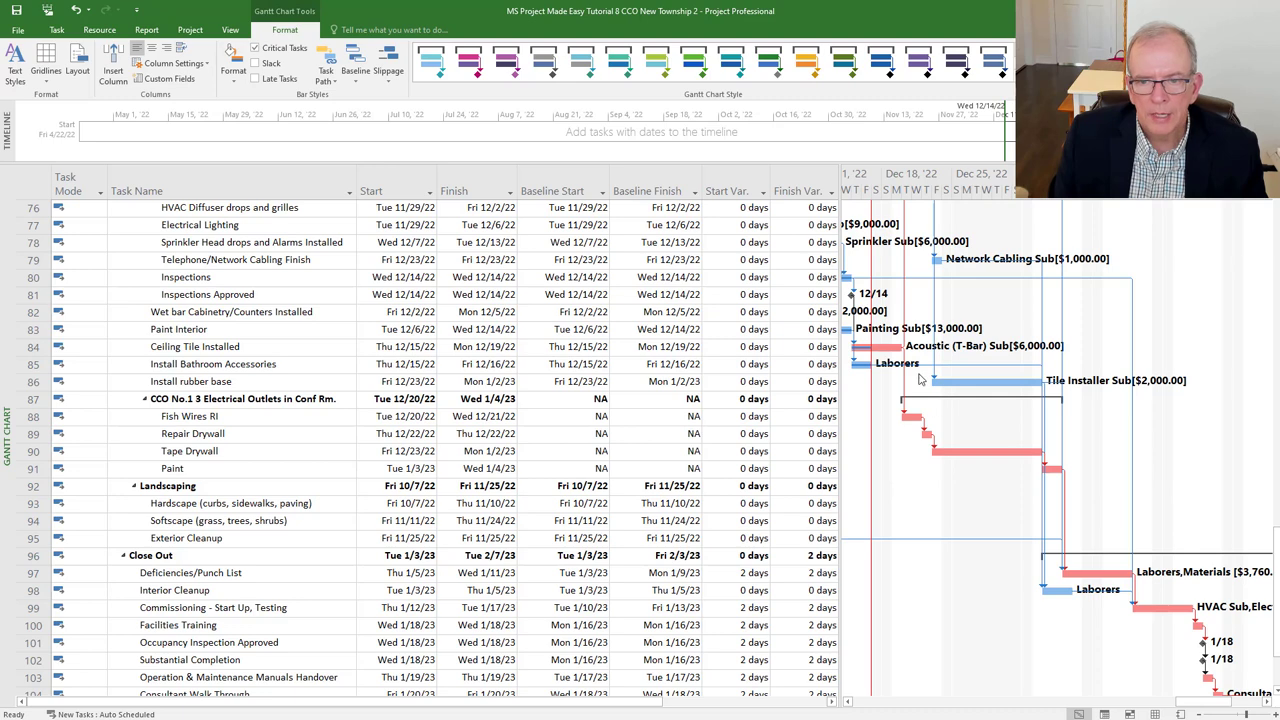
{"action": "scroll", "coordinate": [736, 392], "scroll_direction": "down", "scroll_amount": 1}
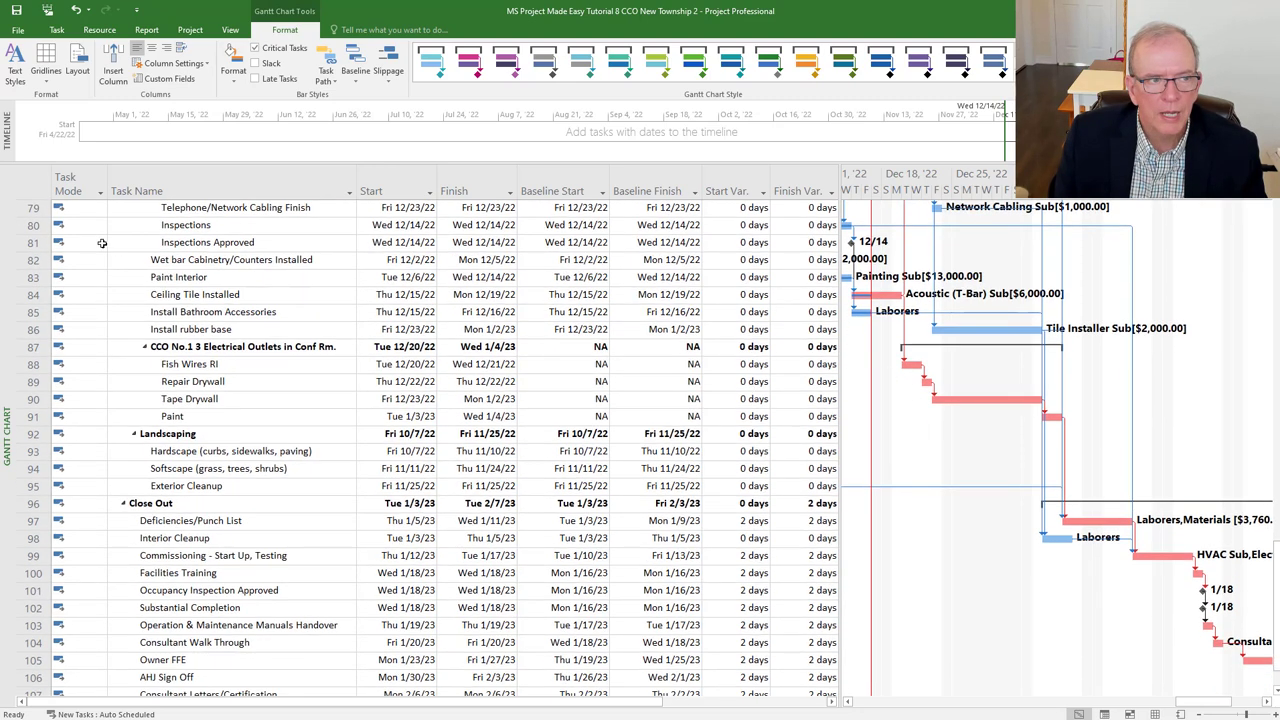
Return to the Tracking Gantt view and locate the CCO No.1 tasks and the delay note in the Cost table and chart.
{"action": "left_click", "coordinate": [26, 185]}
{"action": "right_click", "coordinate": [26, 185]}
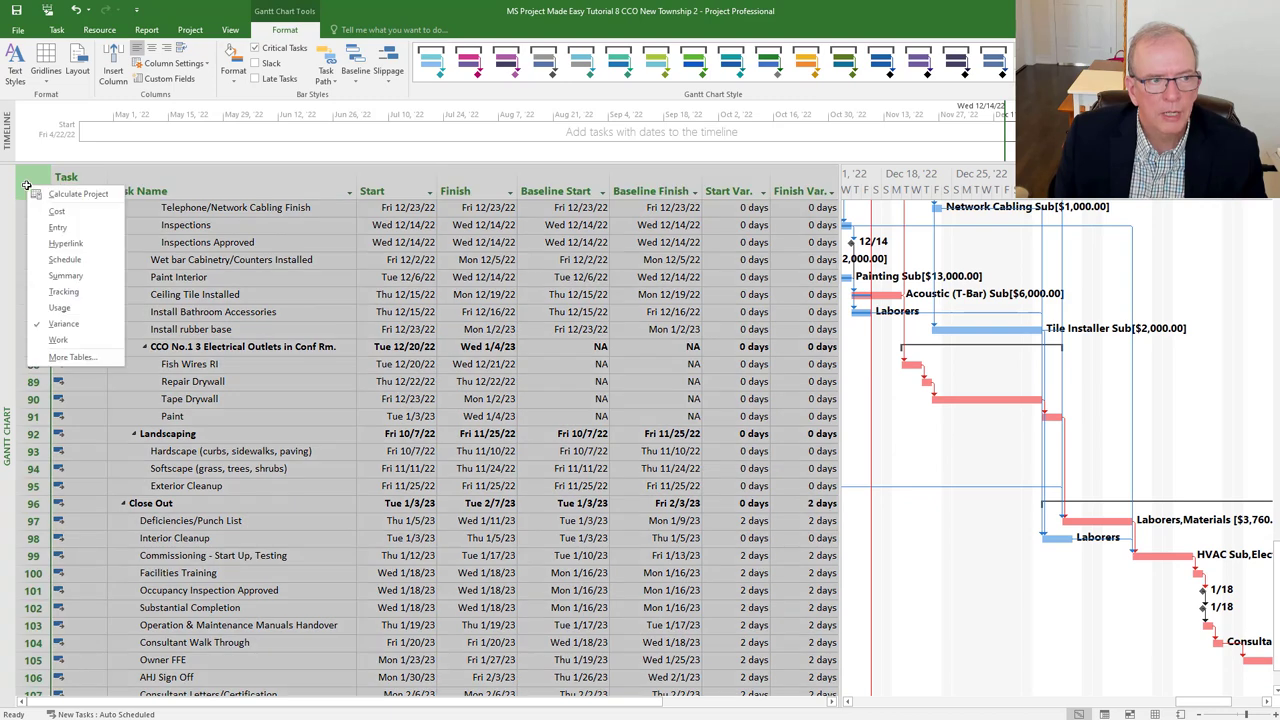
{"action": "right_click", "coordinate": [3, 254]}
{"action": "right_click", "coordinate": [3, 254]}
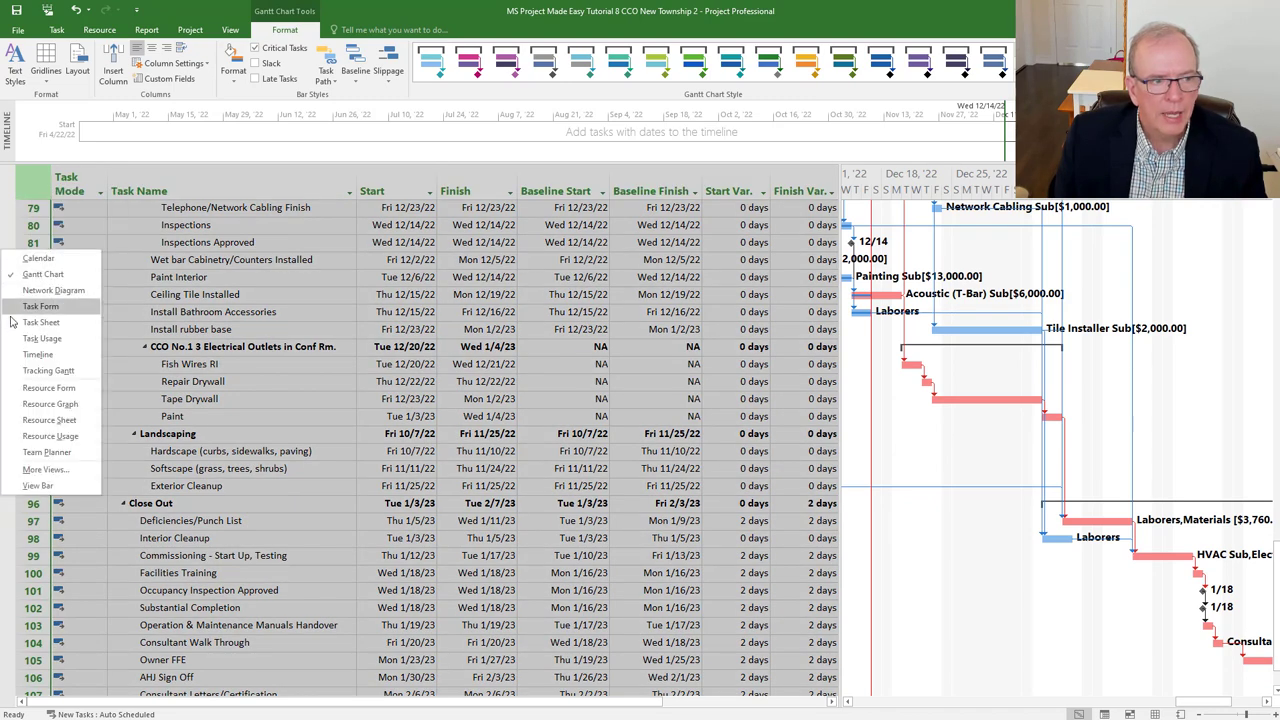
{"action": "left_click", "coordinate": [48, 370]}
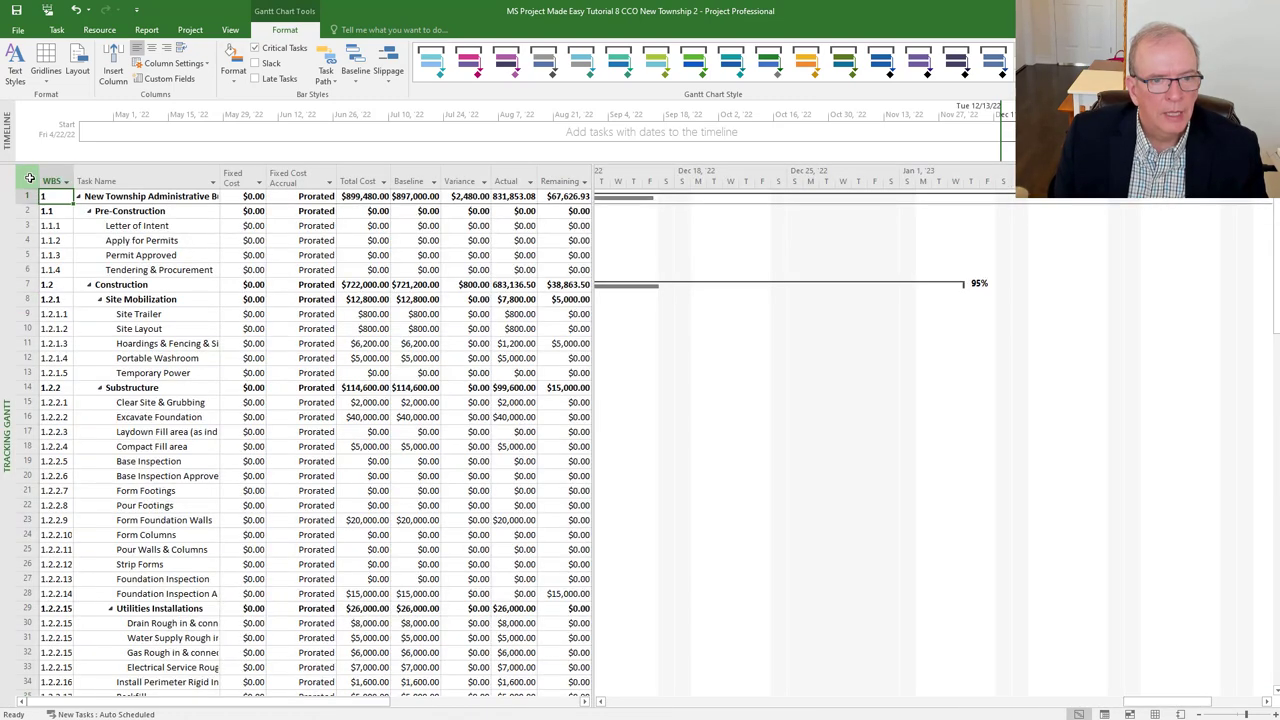
{"action": "left_click", "coordinate": [30, 180]}
{"action": "left_click", "coordinate": [287, 561]}
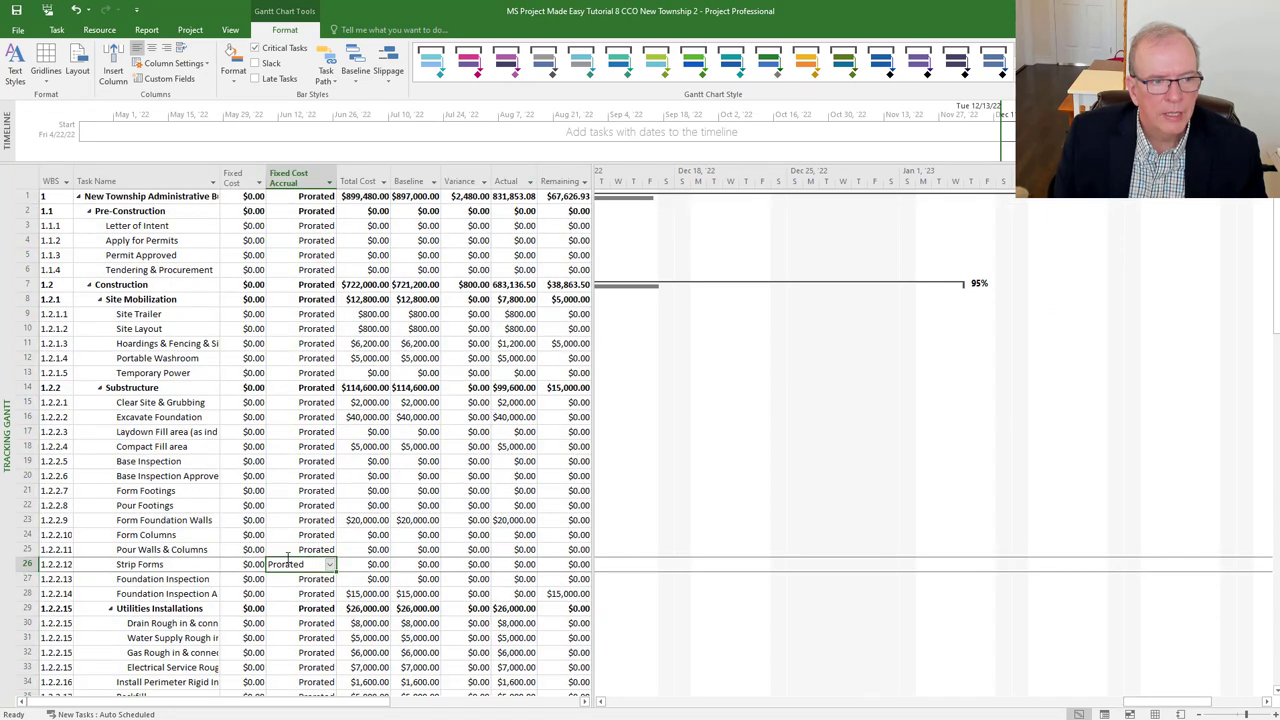
{"action": "scroll", "coordinate": [287, 560], "scroll_direction": "down", "scroll_amount": 9}
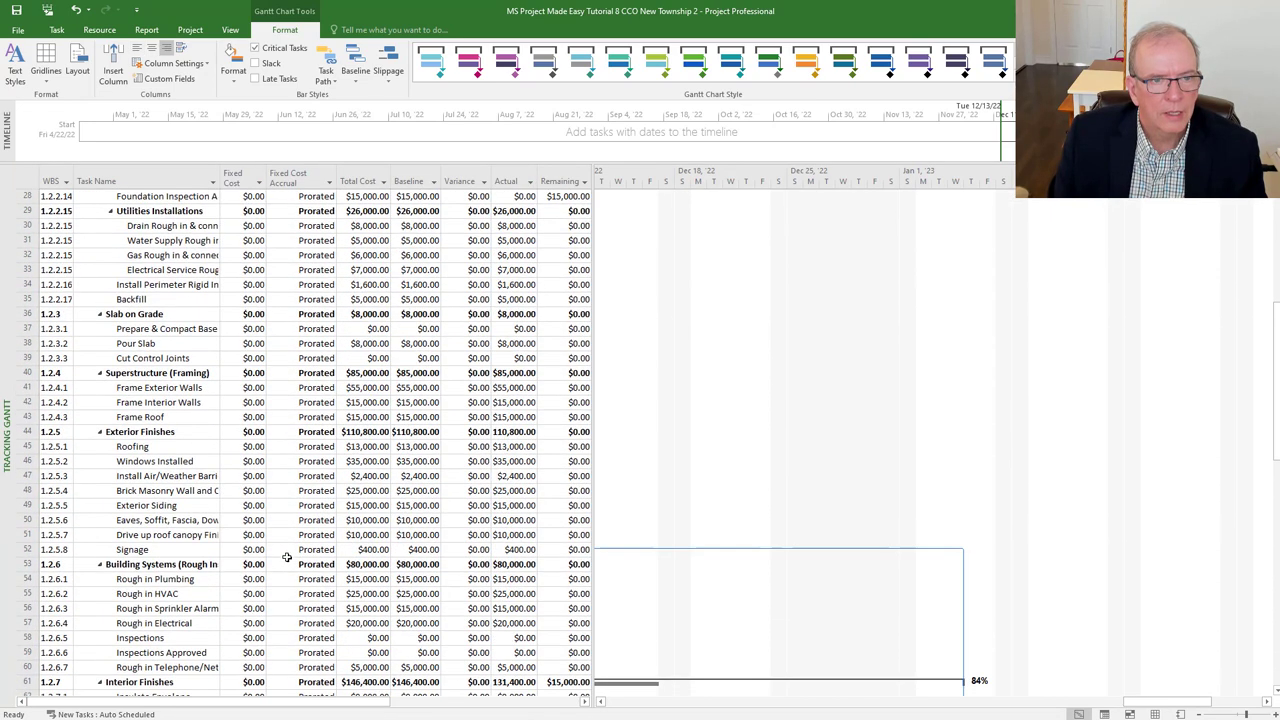
{"action": "scroll", "coordinate": [276, 548], "scroll_direction": "down", "scroll_amount": 6}
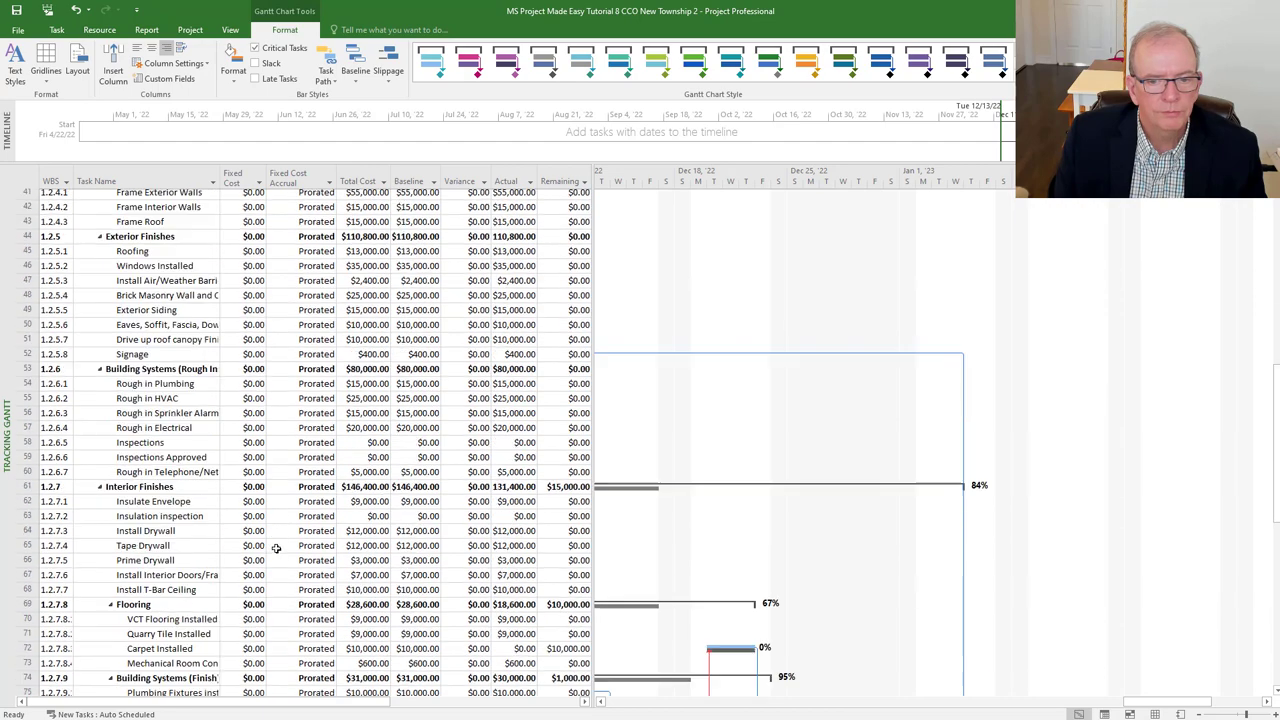
{"action": "scroll", "coordinate": [276, 548], "scroll_direction": "down", "scroll_amount": 6}
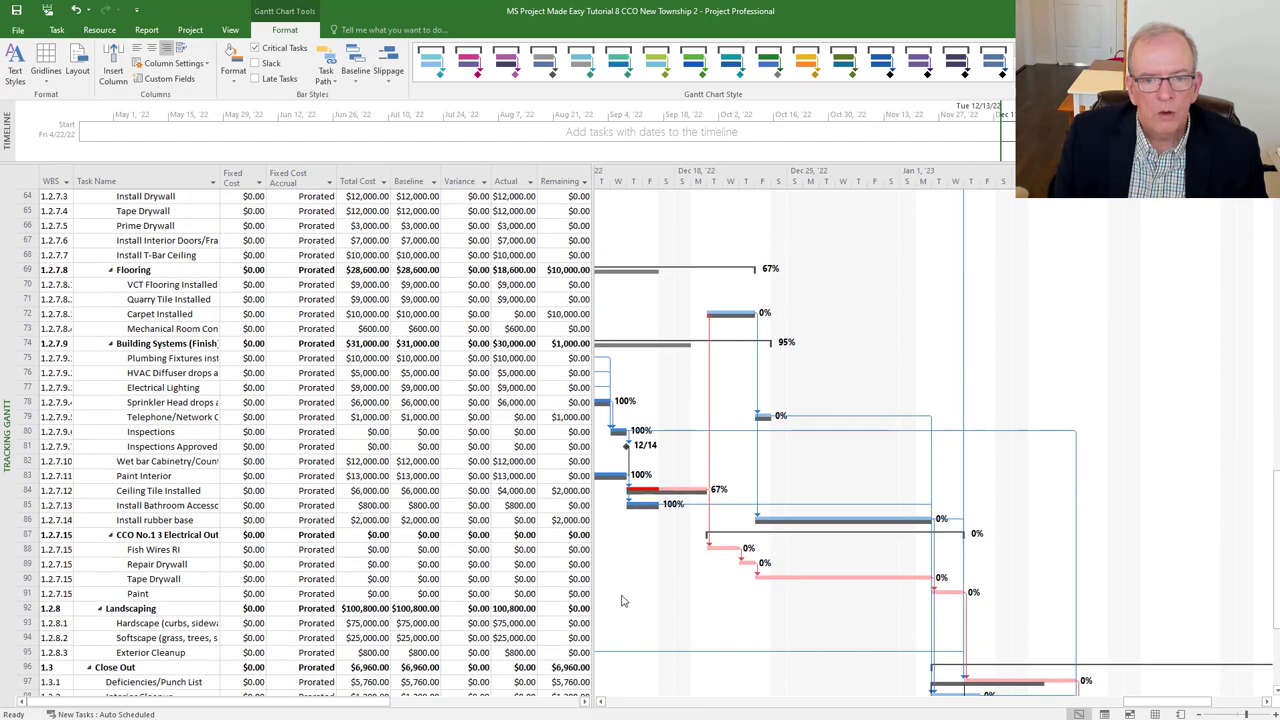
{"action": "scroll", "coordinate": [772, 424], "scroll_direction": "down", "scroll_amount": 4}
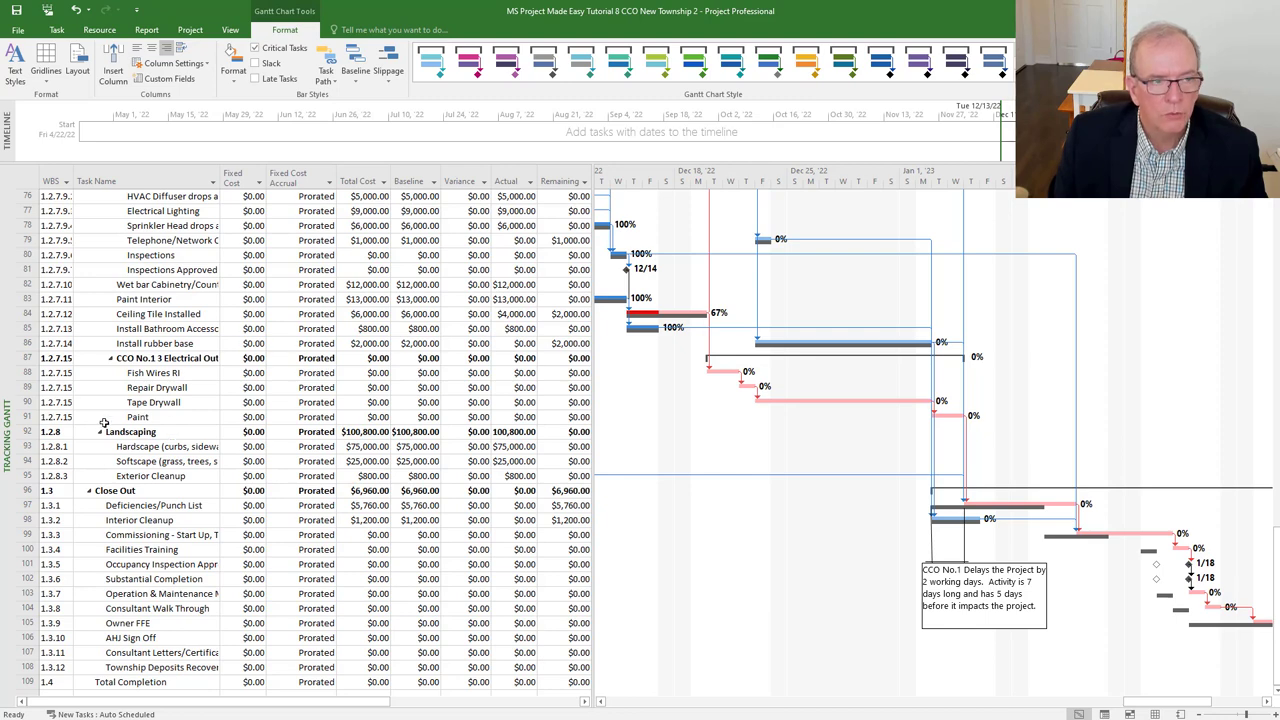
Check the Assign Resources dialog for the CCO No.1 subtasks Fish Wires RI, Repair Drywall, Tape Drywall and Paint, then close it.
{"action": "left_click", "coordinate": [100, 30]}
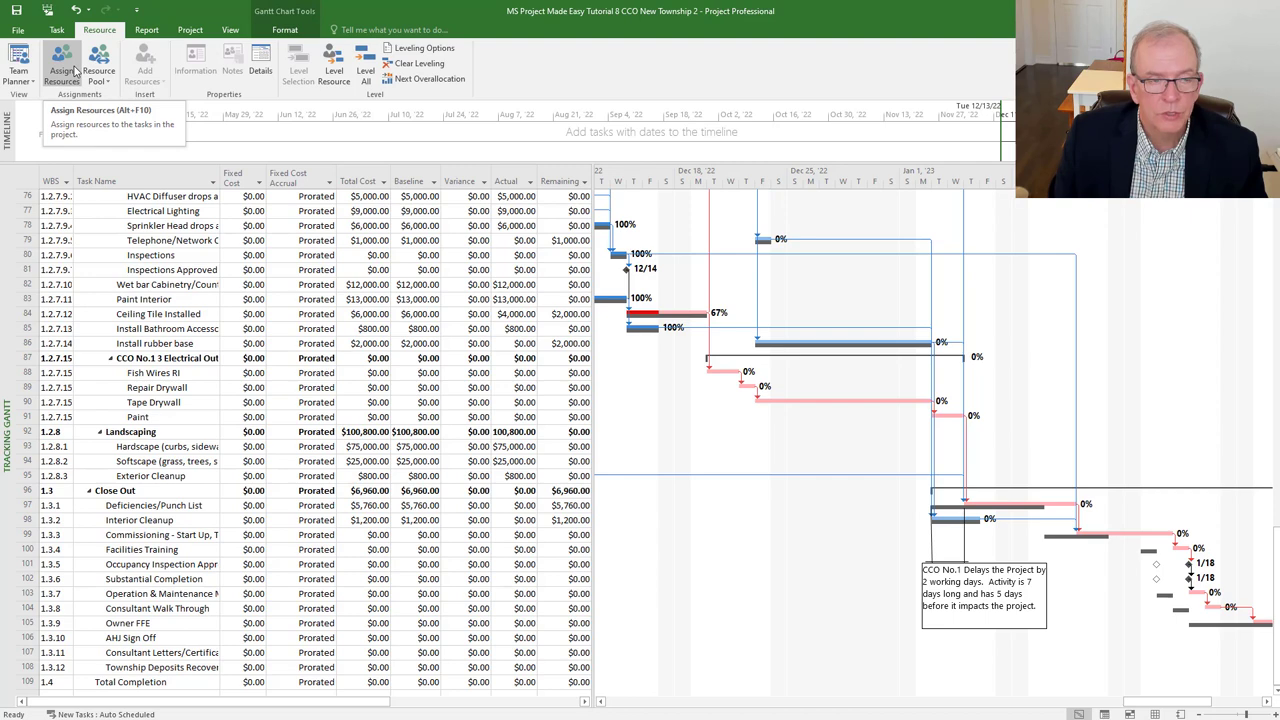
{"action": "left_click", "coordinate": [74, 69]}
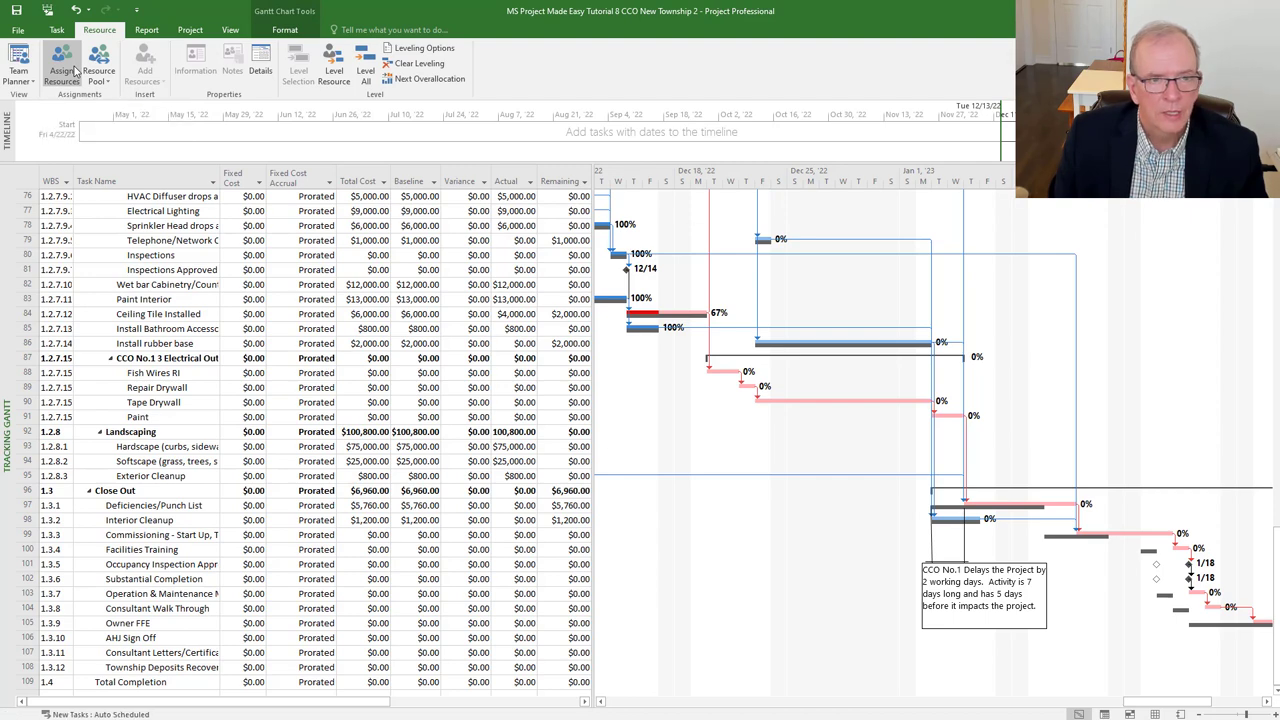
{"action": "left_click_drag", "start_coordinate": [611, 244], "coordinate": [474, 157]}
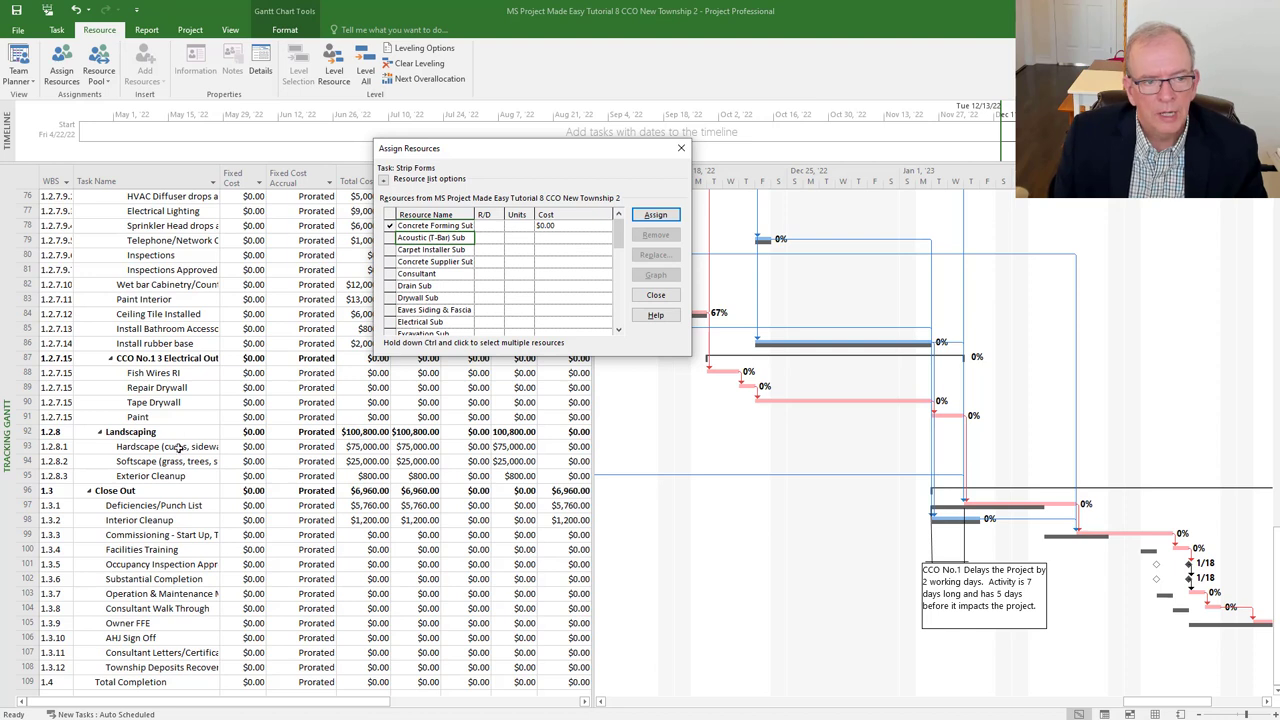
{"action": "left_click", "coordinate": [202, 374]}
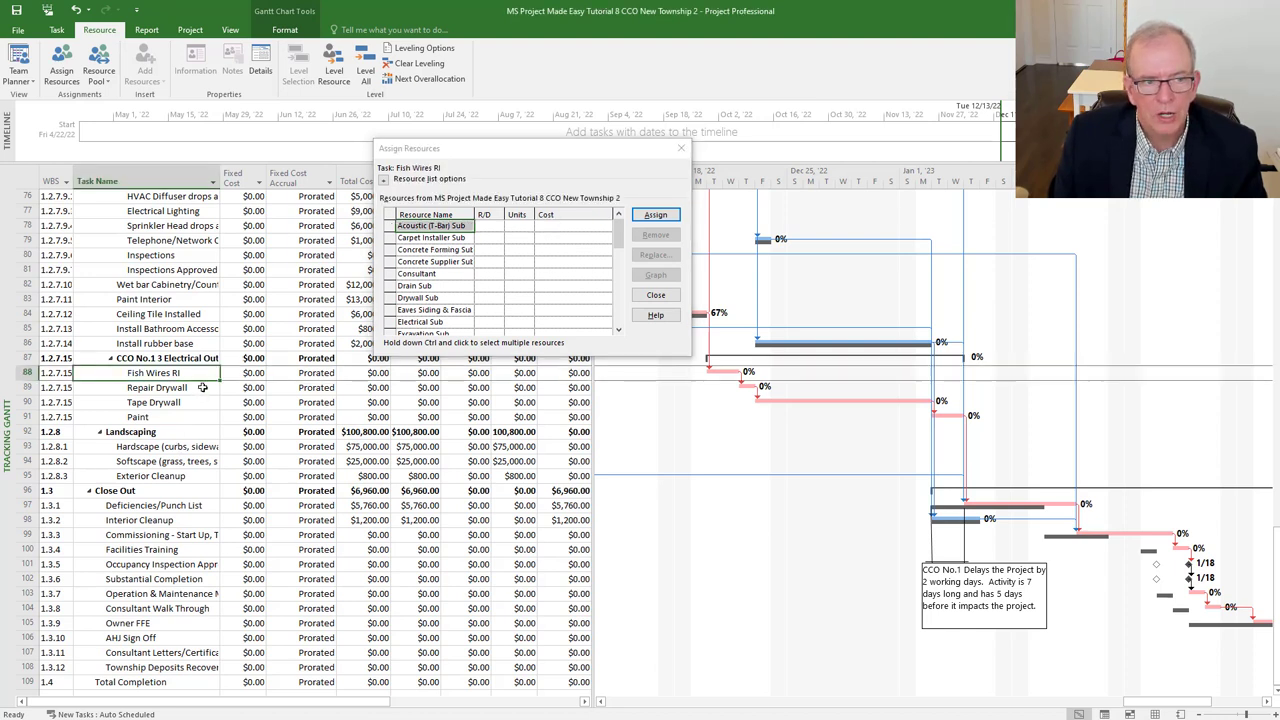
{"action": "left_click", "coordinate": [200, 390]}
{"action": "left_click", "coordinate": [197, 403]}
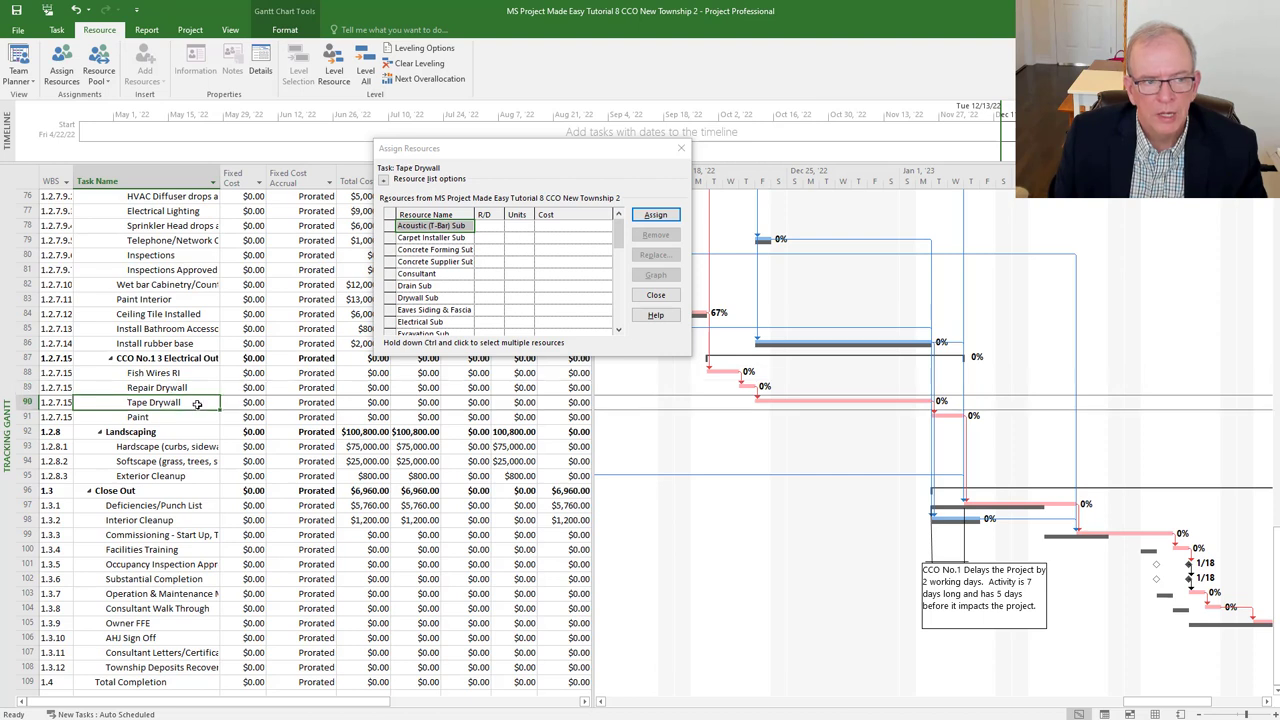
{"action": "left_click", "coordinate": [203, 386]}
{"action": "left_click", "coordinate": [199, 405]}
{"action": "left_click", "coordinate": [204, 386]}
{"action": "left_click", "coordinate": [200, 402]}
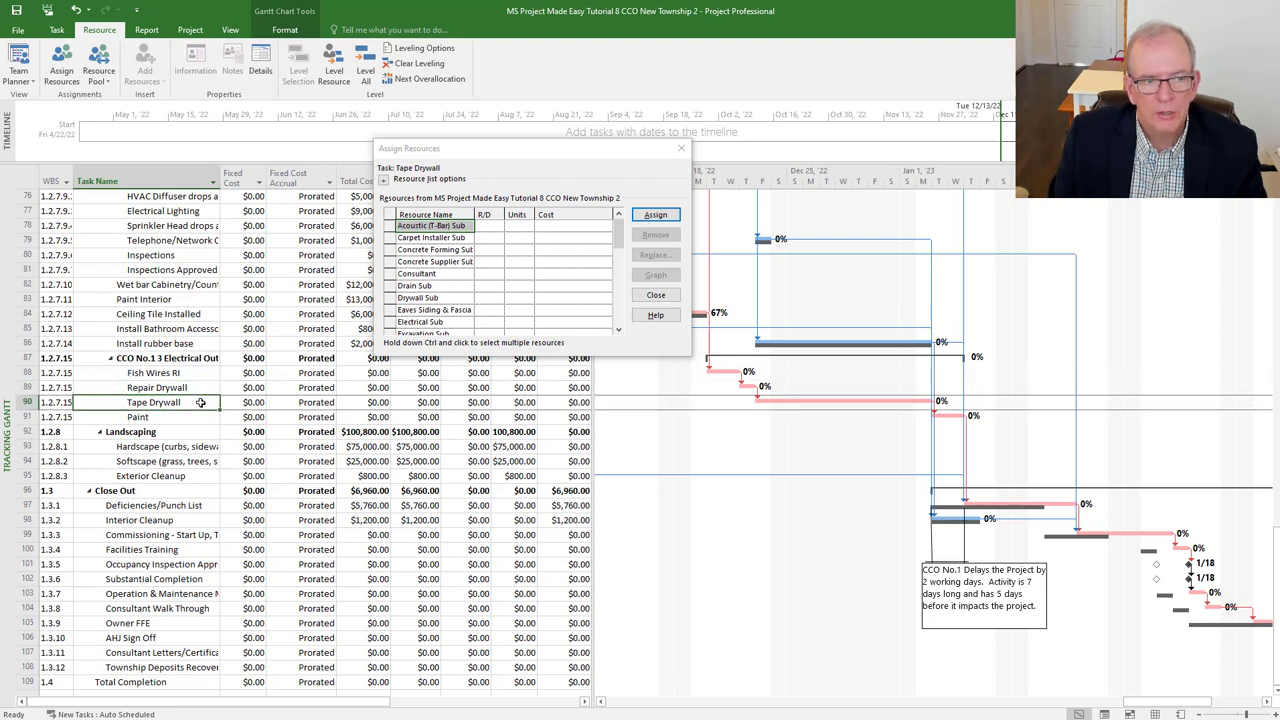
{"action": "left_click", "coordinate": [191, 417]}
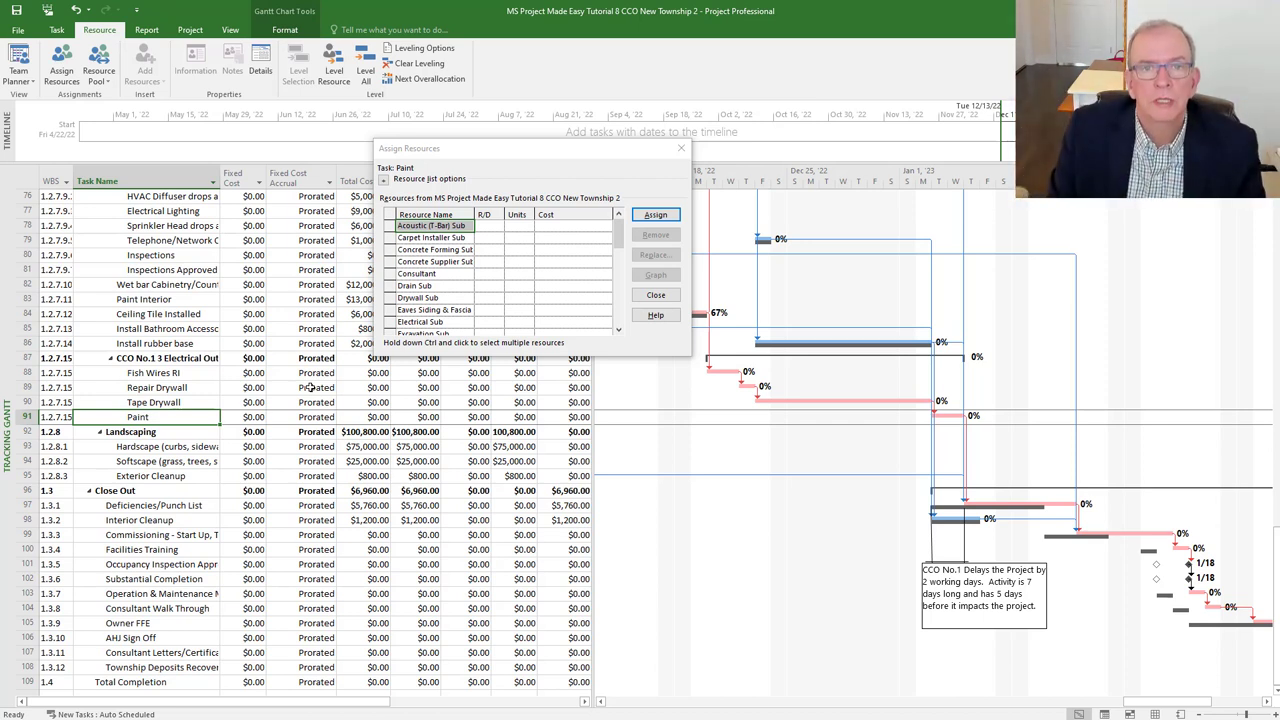
{"action": "left_click", "coordinate": [682, 147]}
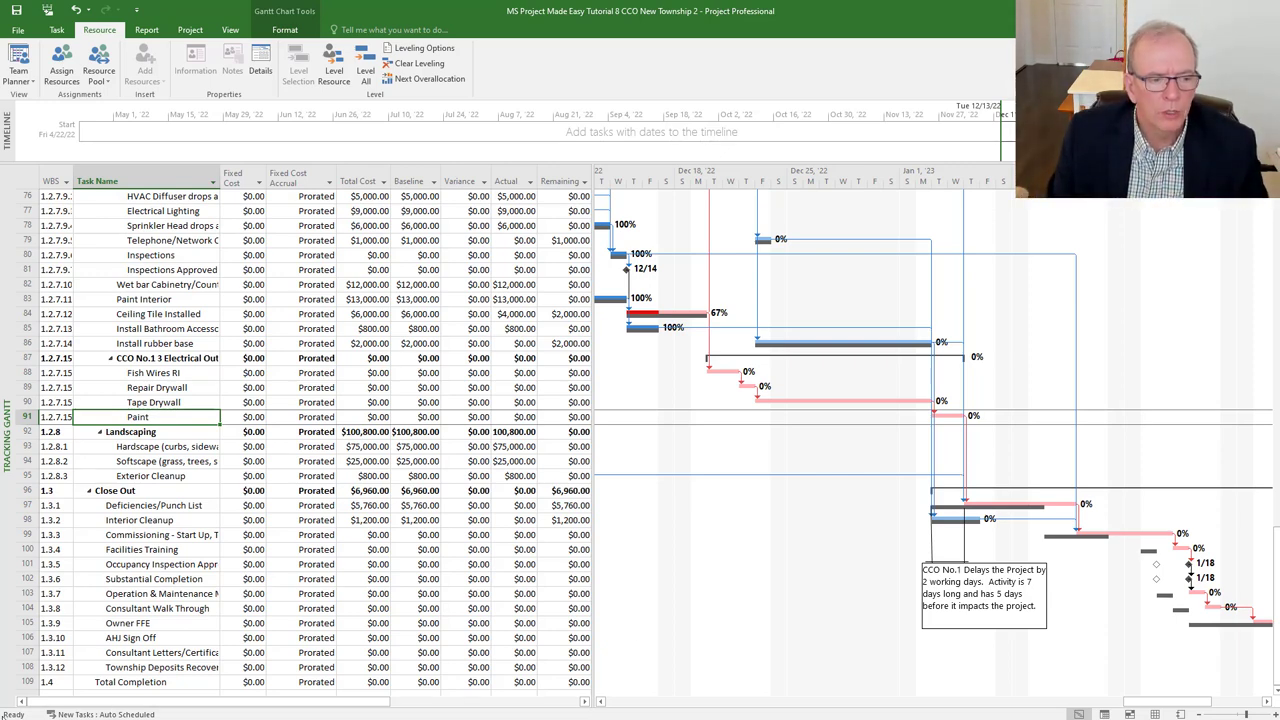
Capture the Cost table and Tracking Gantt chart, including the CCO No.1 delay note, with Snipping Tool.
{"action": "mouse_move", "coordinate": [118, 716]}
{"action": "left_click", "coordinate": [77, 709]}
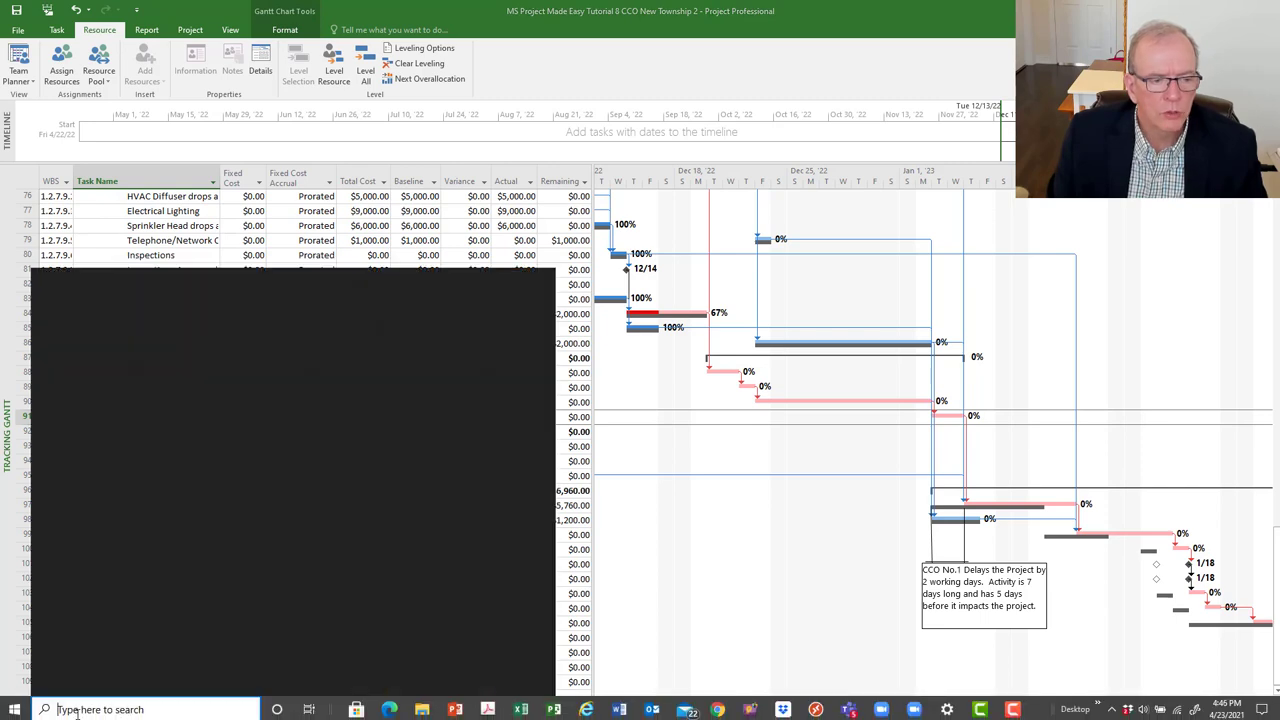
{"action": "type", "text": "s"}
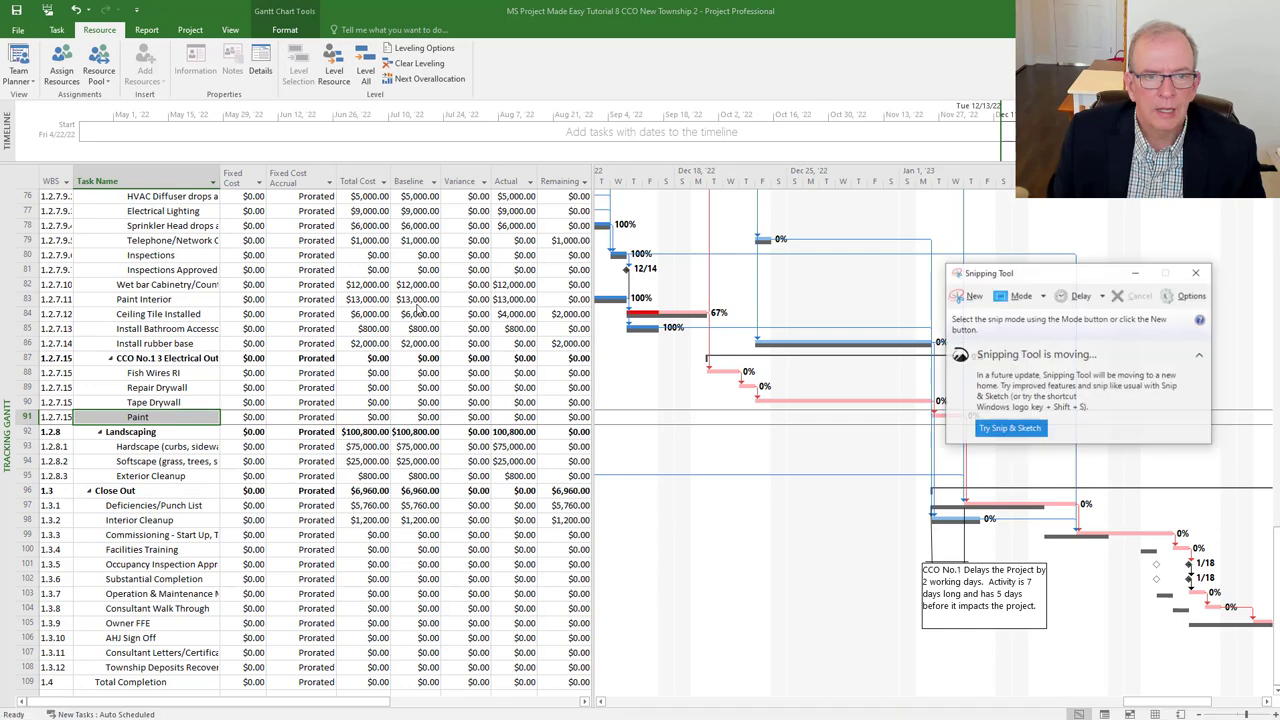
{"action": "left_click", "coordinate": [974, 298]}
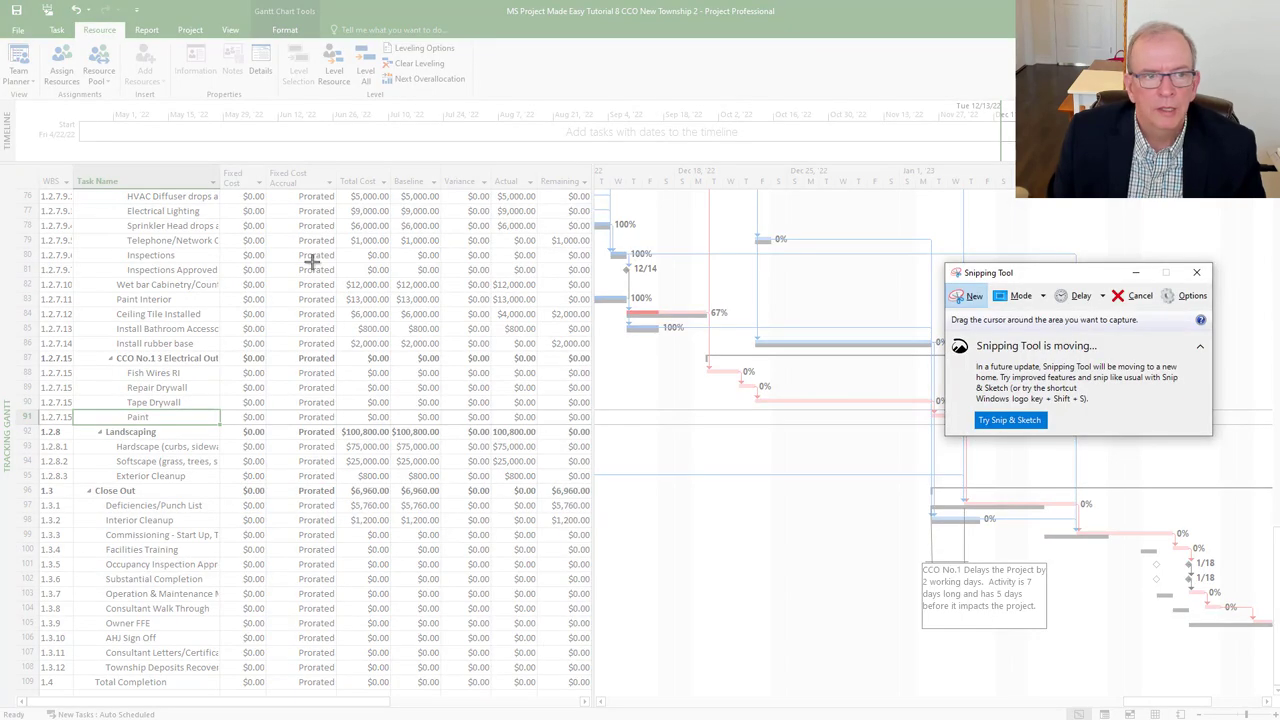
{"action": "left_click_drag", "start_coordinate": [41, 165], "coordinate": [1207, 651]}
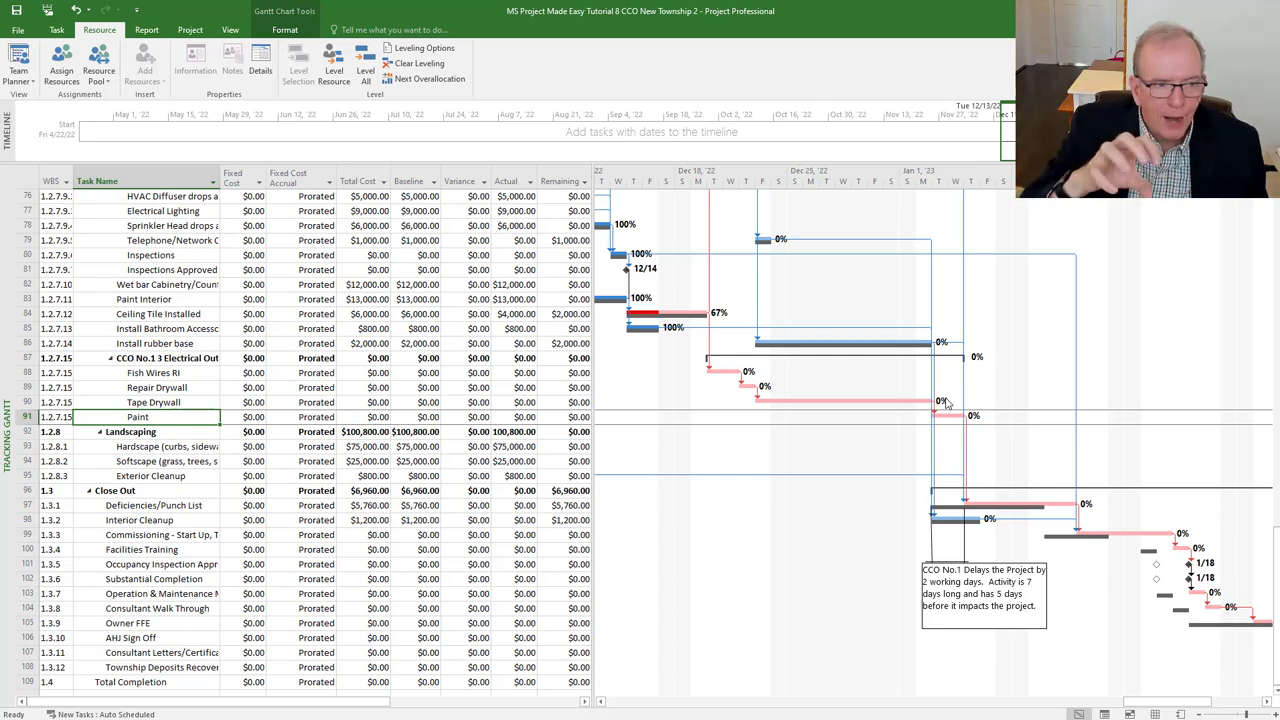
Collapse the CCO No.1 3 Electrical Outlets in Conf Rm. summary task to hide its subtasks.
{"action": "left_click", "coordinate": [114, 362]}
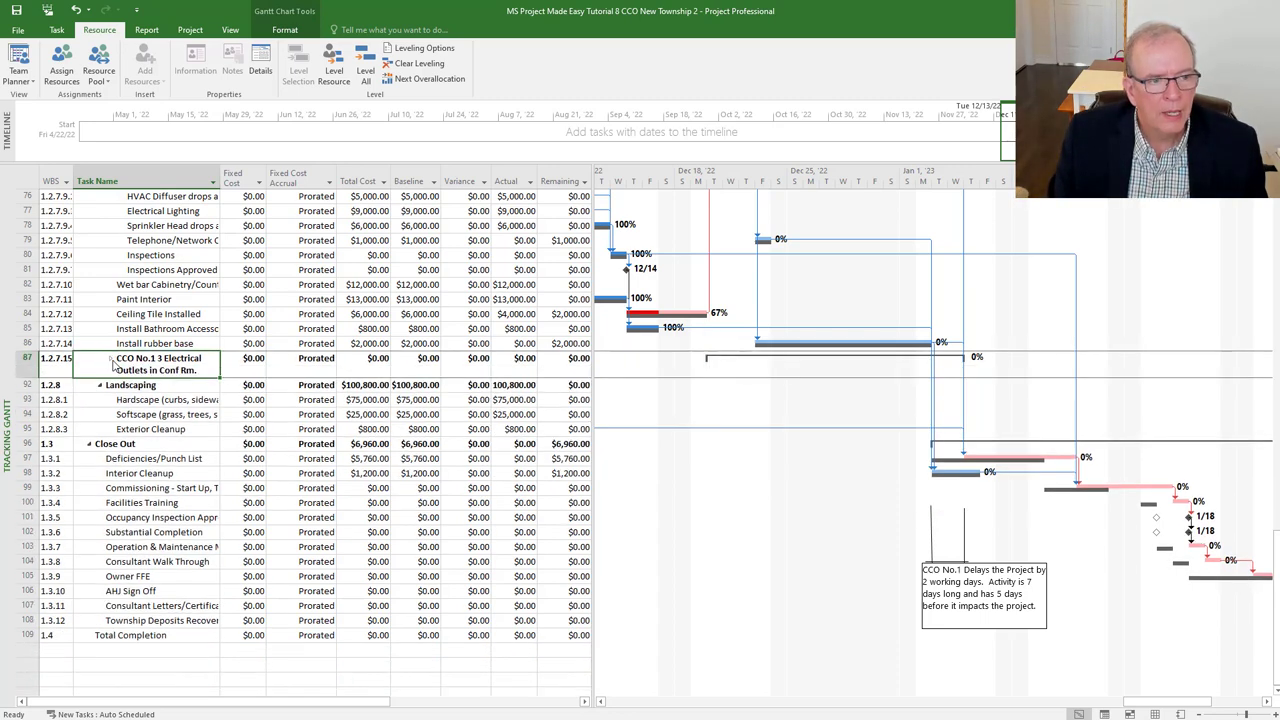
Add a new task named Change Orders in the empty row below Total Completion.
{"action": "scroll", "coordinate": [147, 381], "scroll_direction": "down", "scroll_amount": 1}
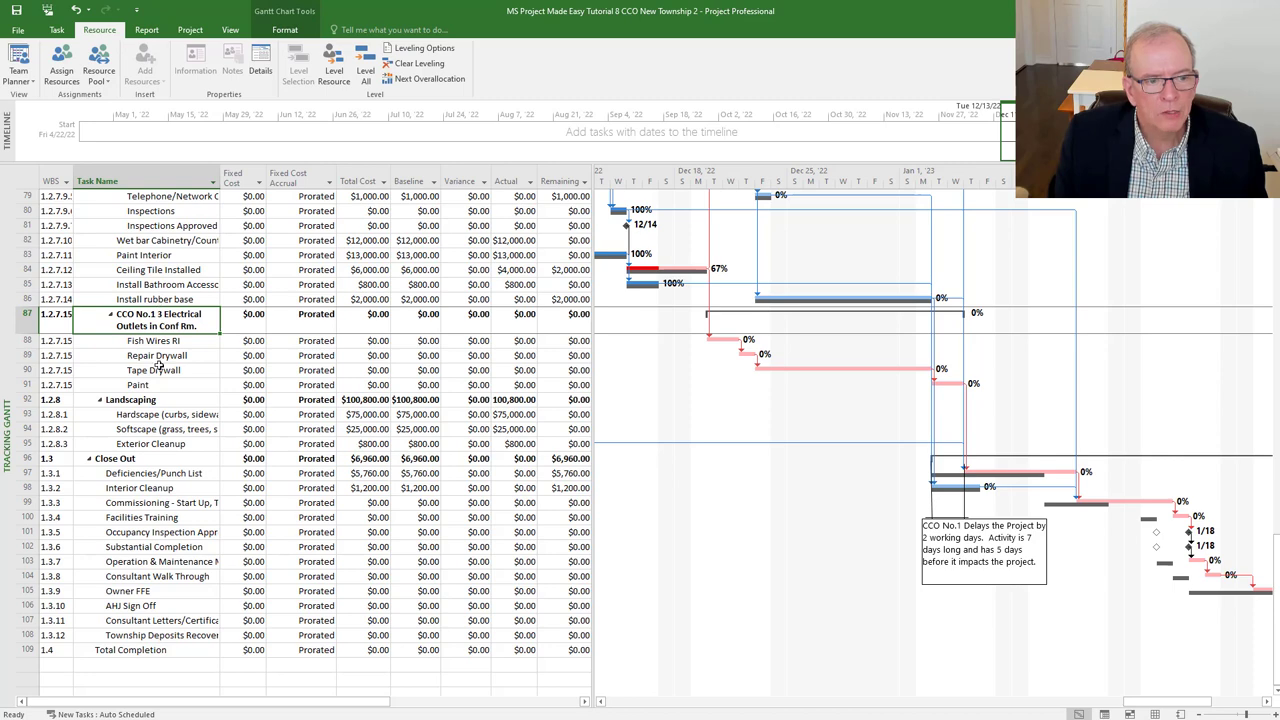
{"action": "scroll", "coordinate": [150, 430], "scroll_direction": "down", "scroll_amount": 1}
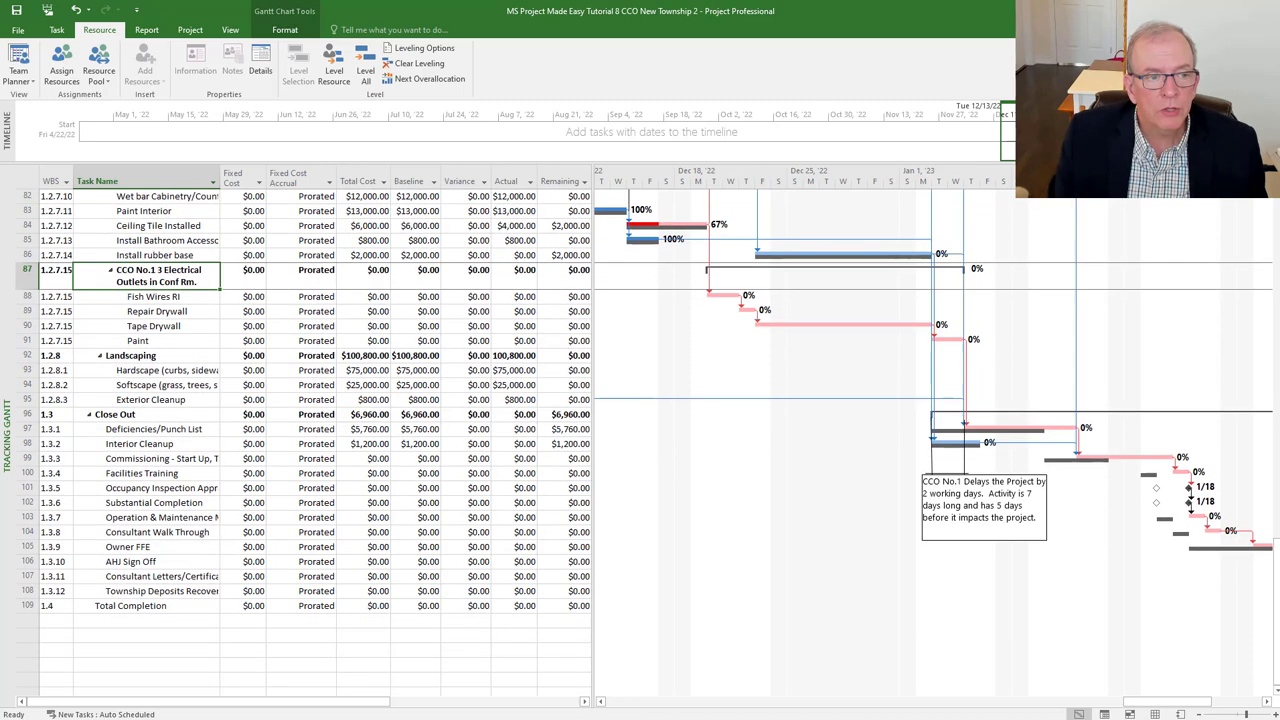
{"action": "left_click", "coordinate": [120, 623]}
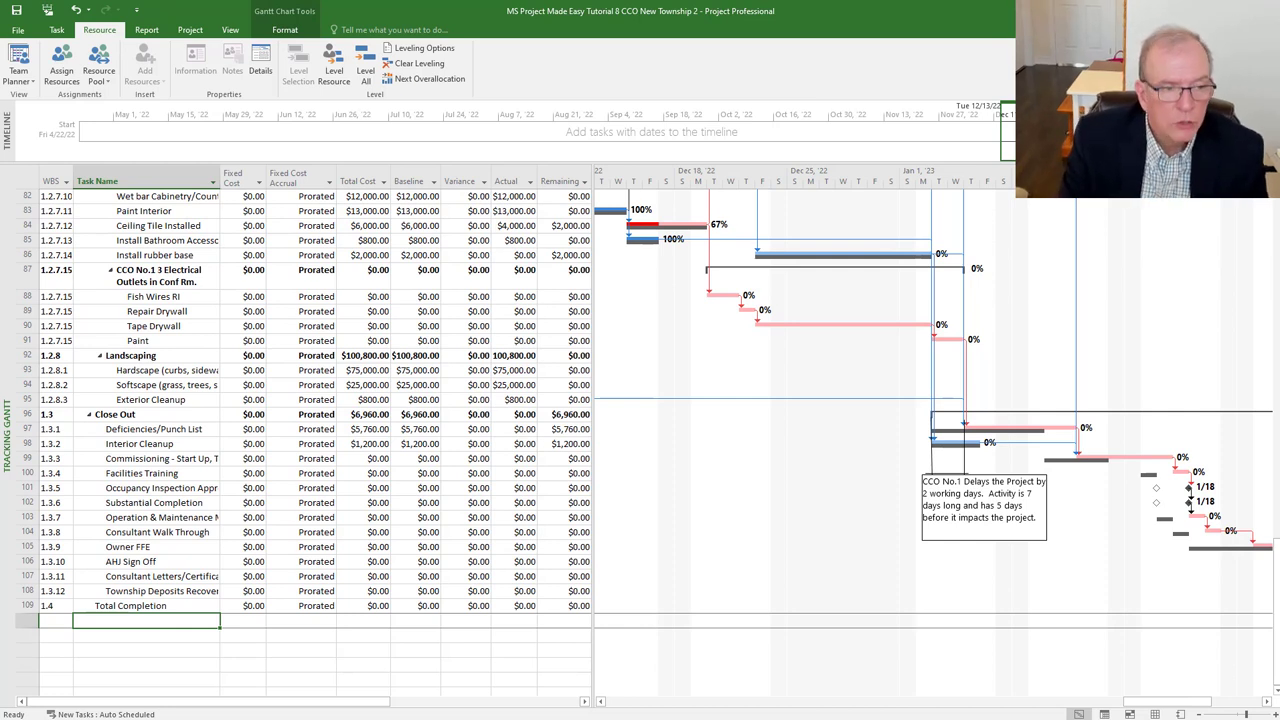
{"action": "type", "text": "Chan"}
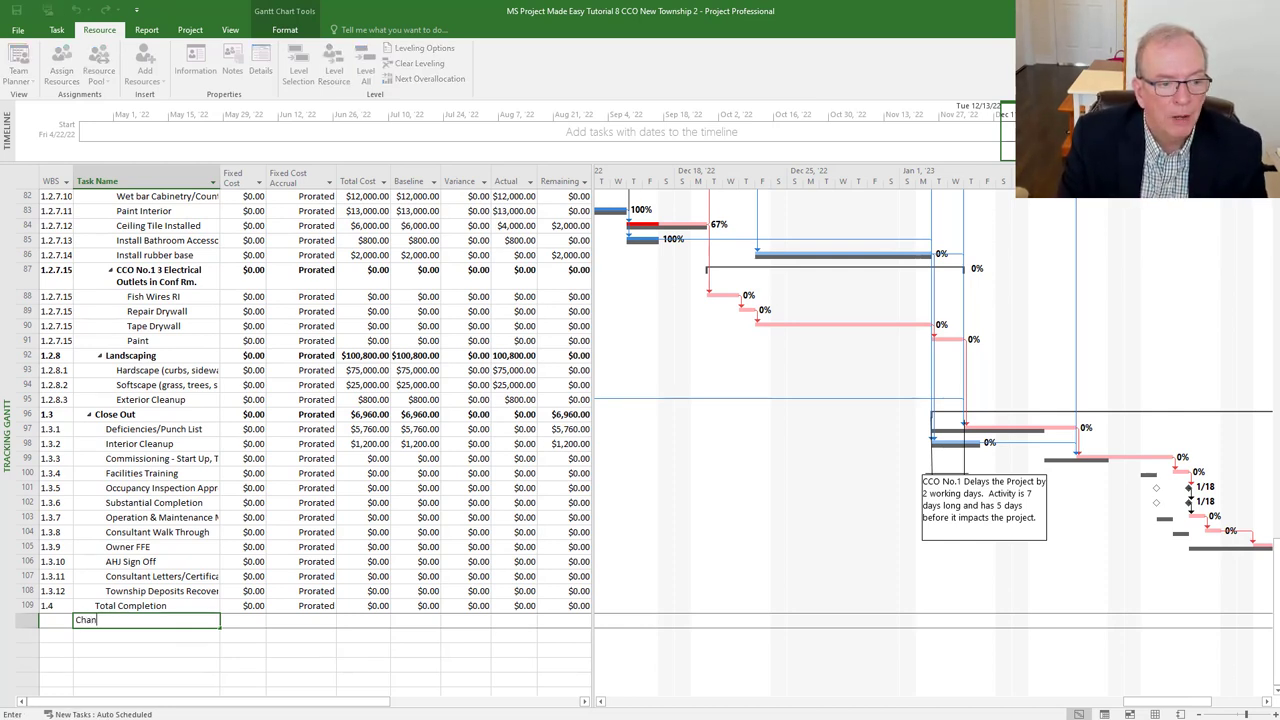
{"action": "type", "text": "ge Orders"}
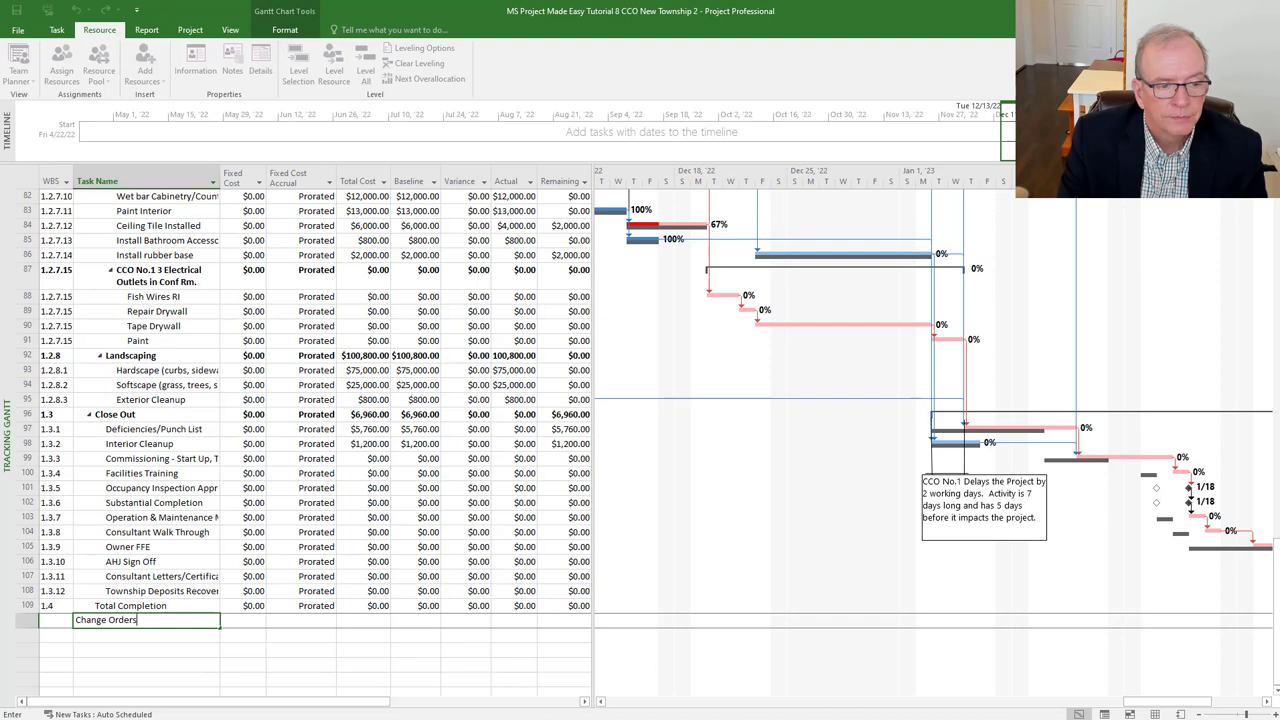
{"action": "key", "text": "Return"}
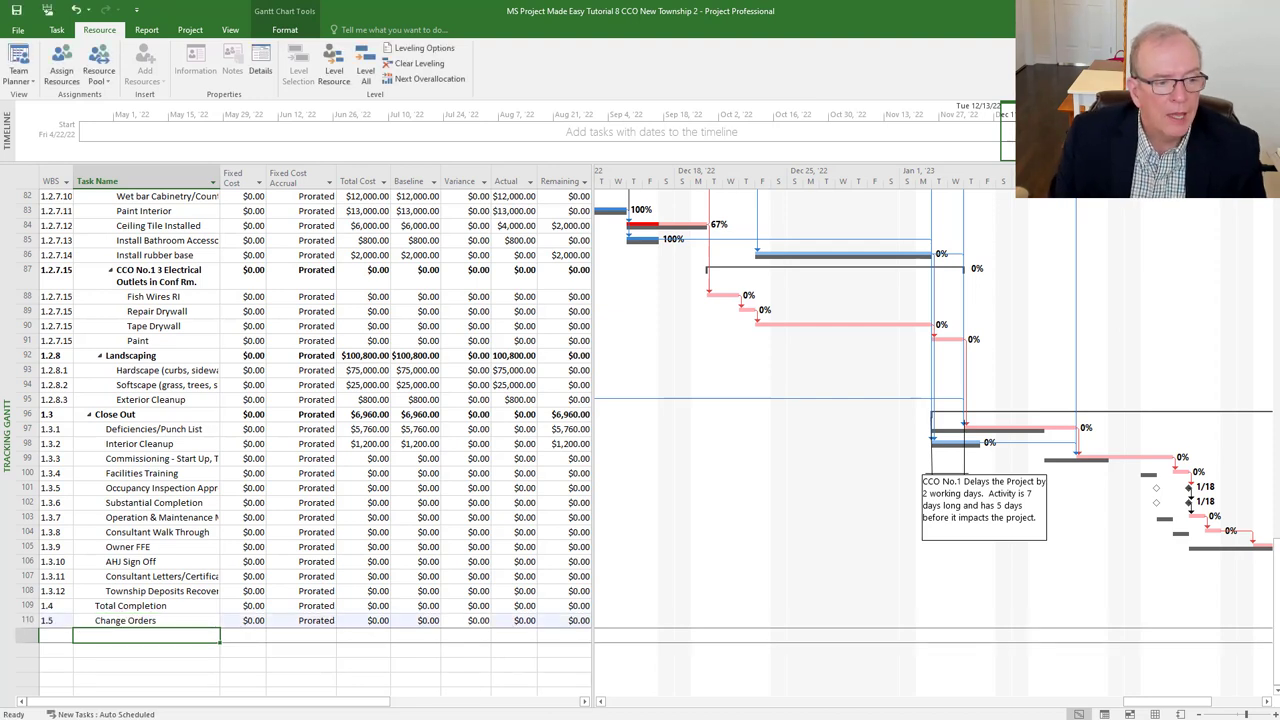
Collapse the CCO No.1 3 Electrical Outlets in Conf Rm. summary task and move it below the Change Orders task.
{"action": "left_click", "coordinate": [106, 296]}
{"action": "left_click", "coordinate": [130, 354]}
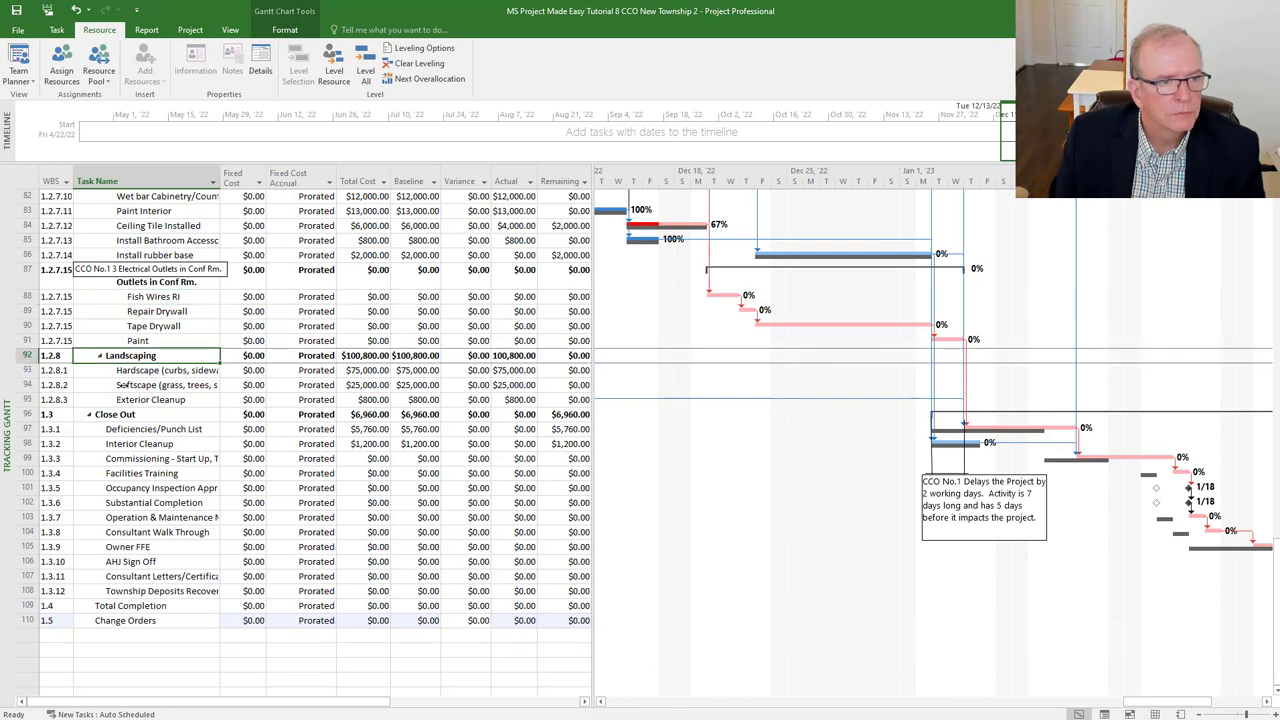
{"action": "left_click", "coordinate": [131, 274]}
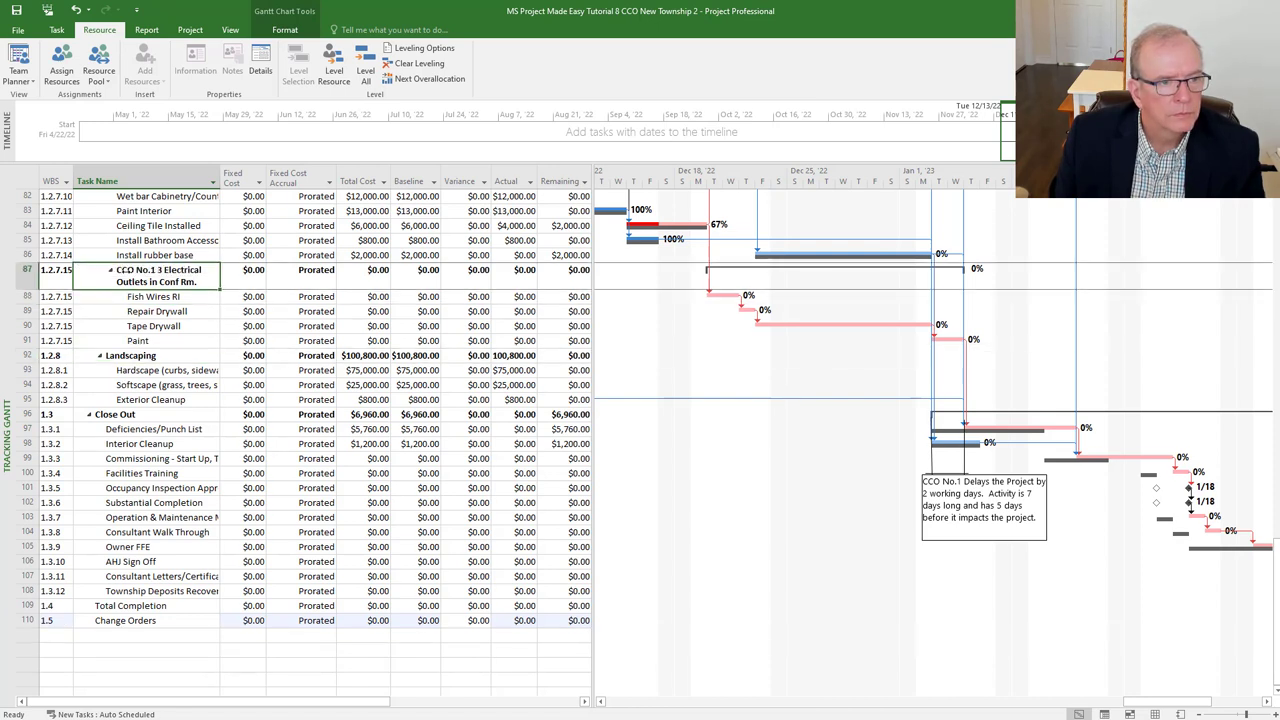
{"action": "left_click", "coordinate": [111, 270]}
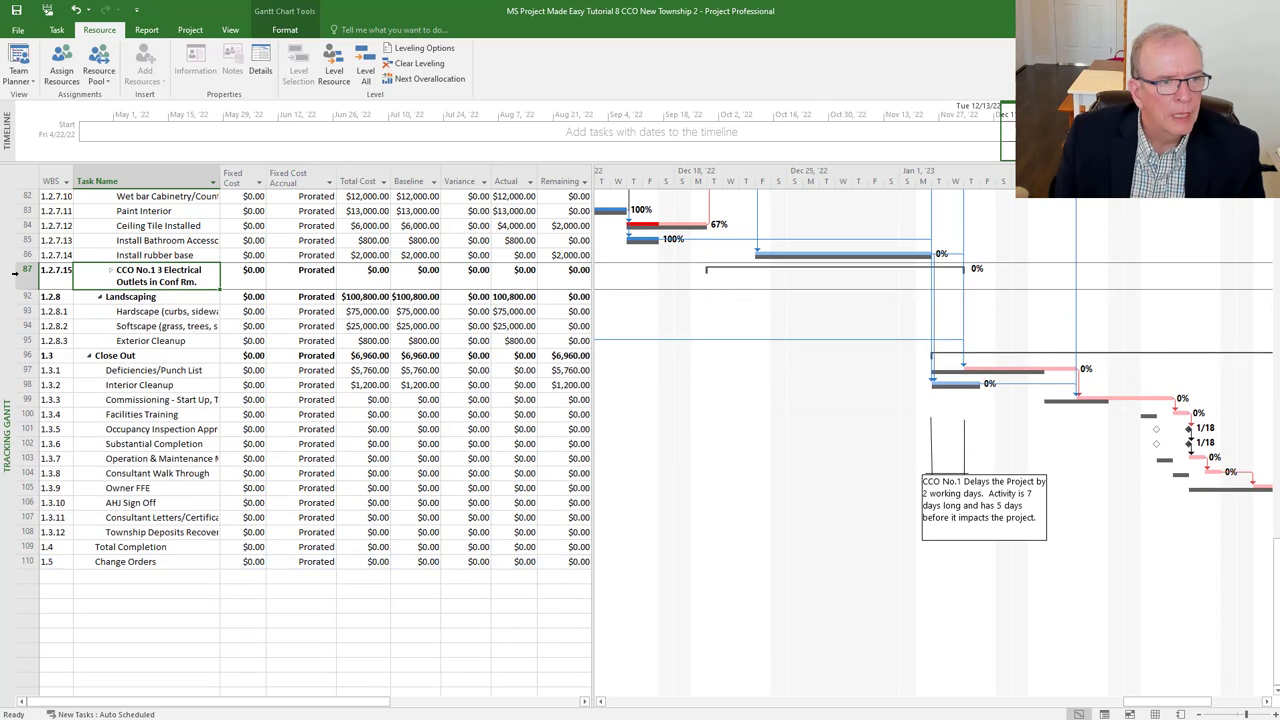
{"action": "left_click", "coordinate": [27, 270]}
{"action": "left_click_drag", "start_coordinate": [27, 270], "coordinate": [34, 565]}
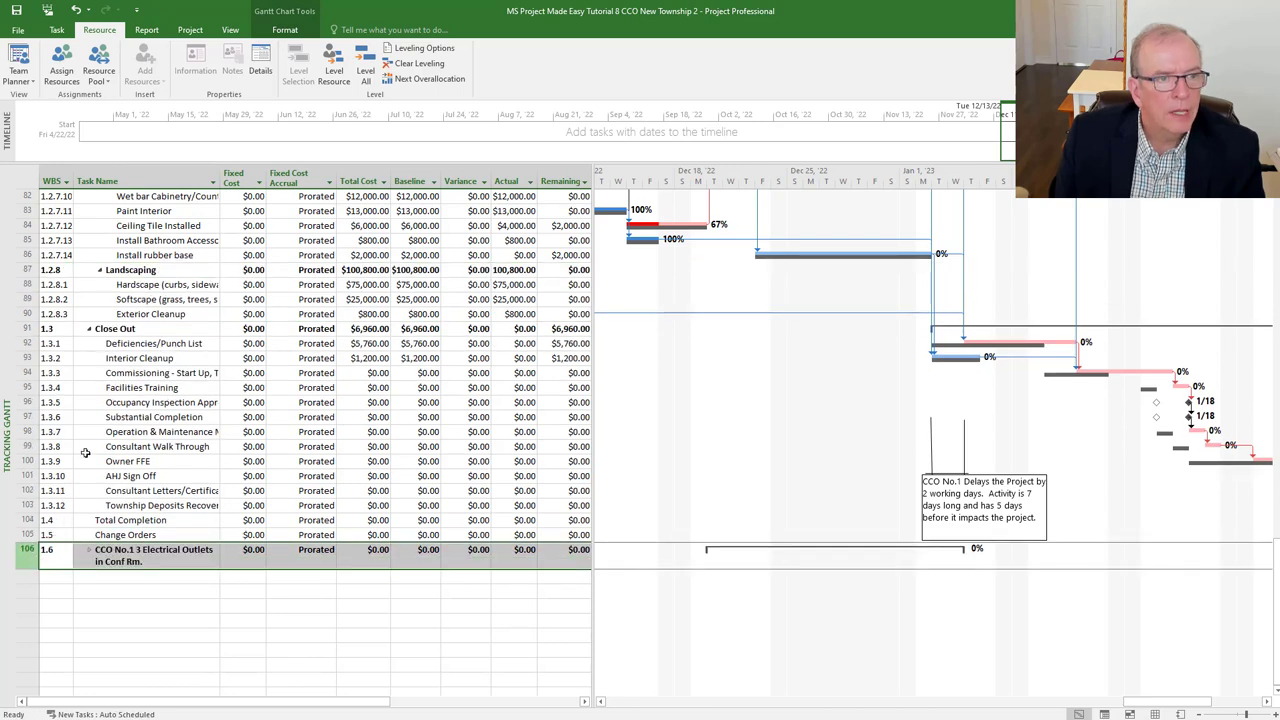
Indent the CCO No.1 summary task under Change Orders and expand it to show its subtasks.
{"action": "left_click", "coordinate": [57, 30]}
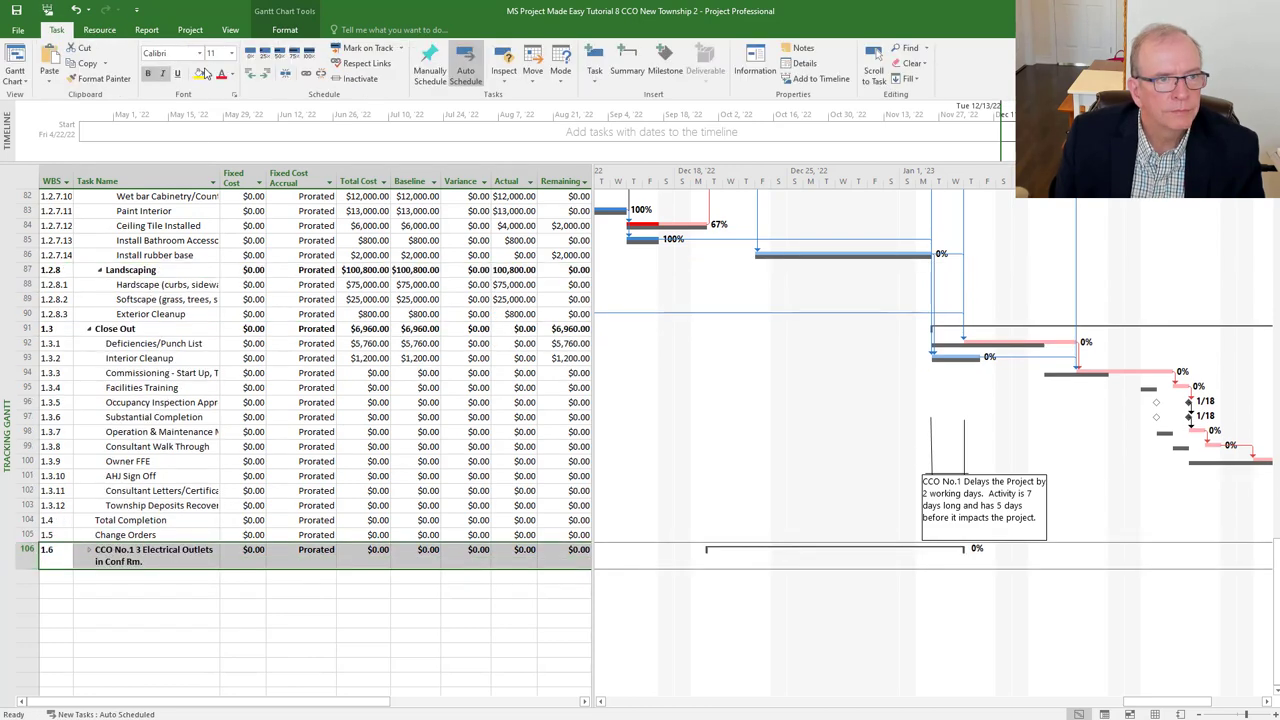
{"action": "left_click", "coordinate": [265, 74]}
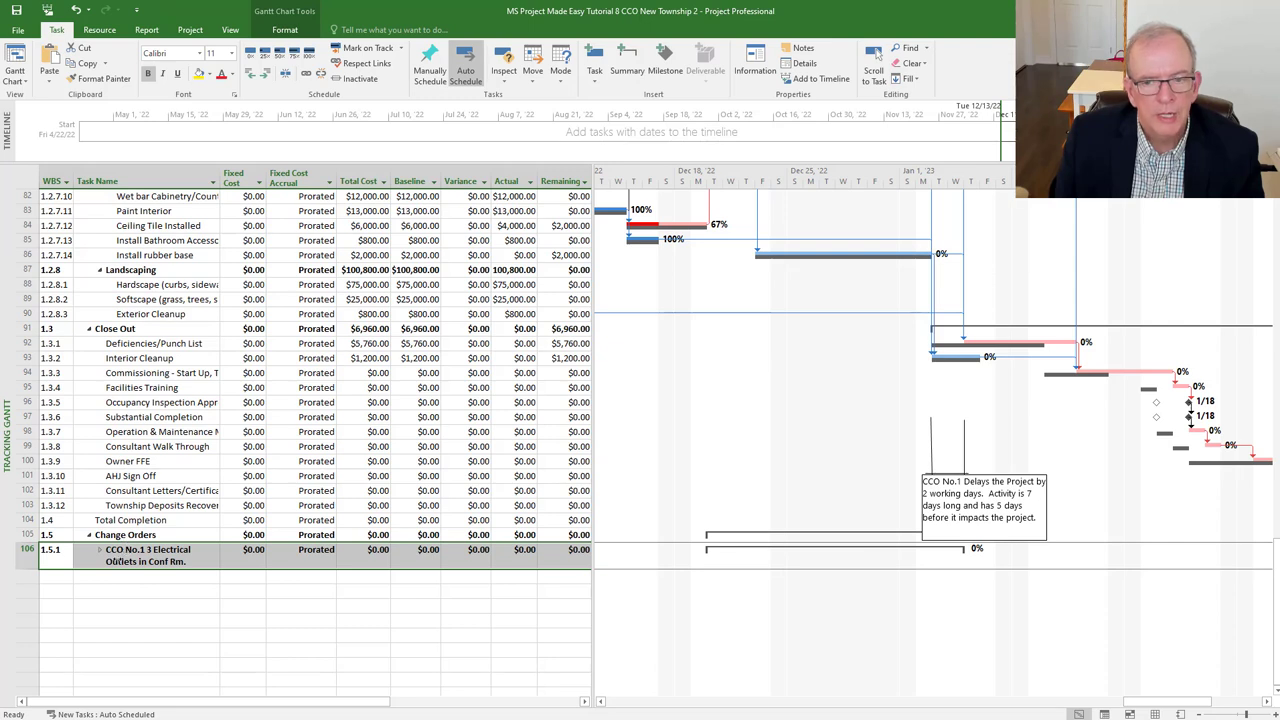
{"action": "left_click", "coordinate": [107, 561]}
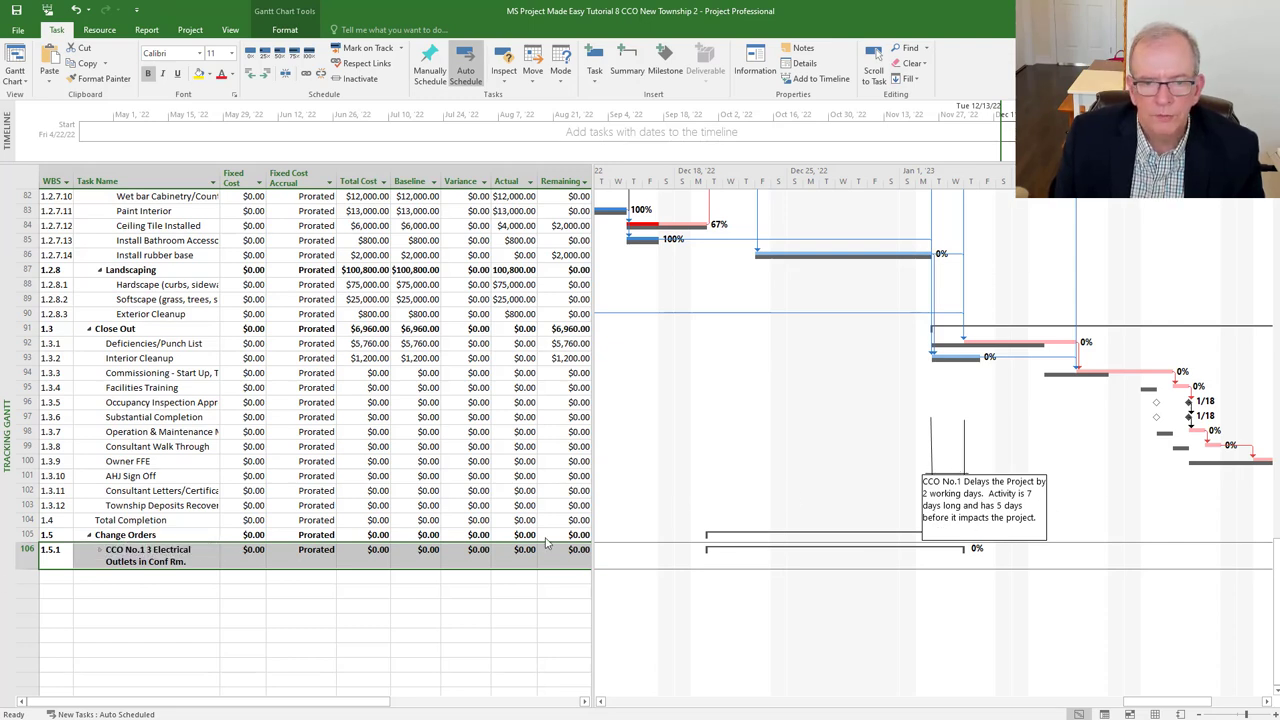
{"action": "left_click", "coordinate": [100, 550]}
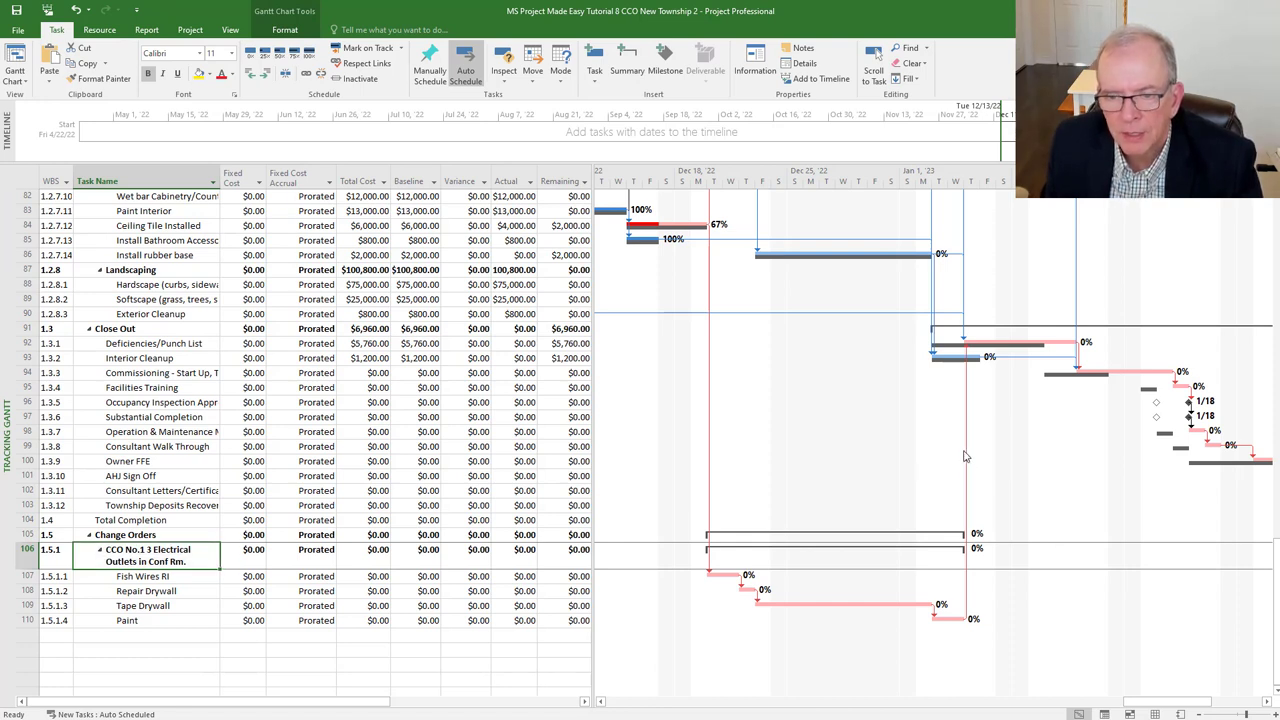
Collapse CCO No.1, move it back between Install rubber base and Landscaping, and expand its subtasks again.
{"action": "left_click", "coordinate": [100, 553]}
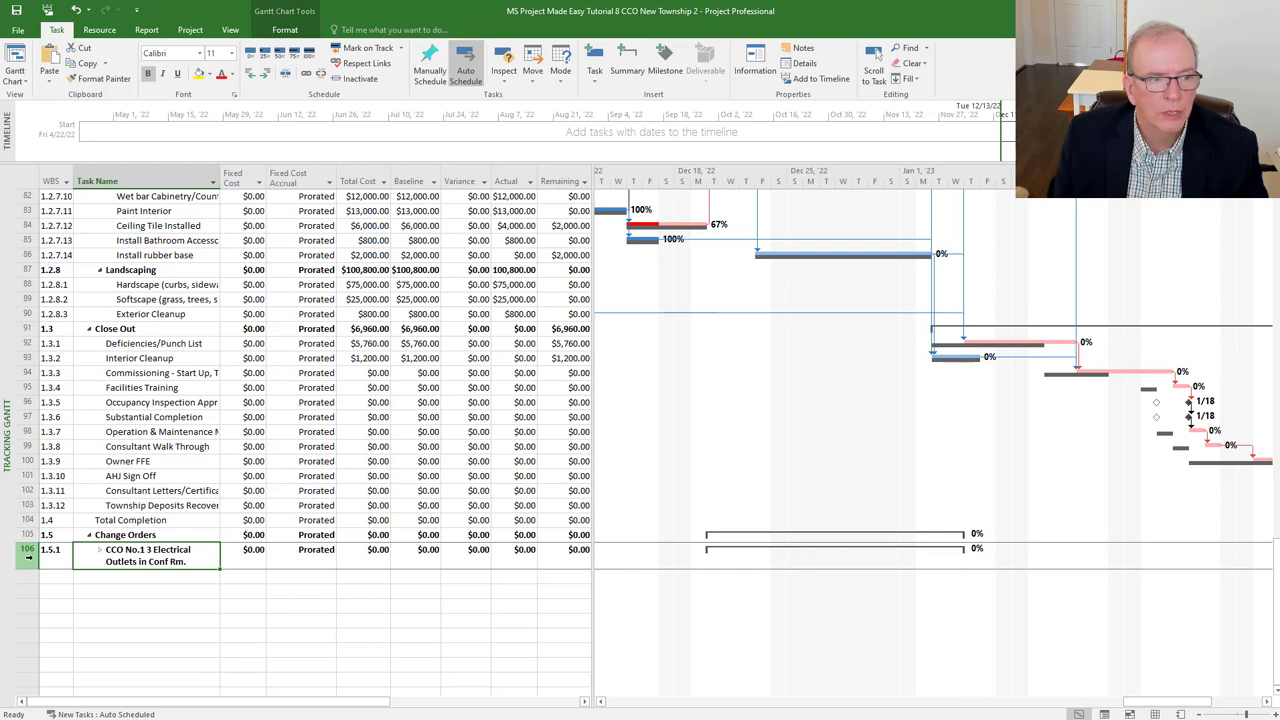
{"action": "left_click", "coordinate": [26, 558]}
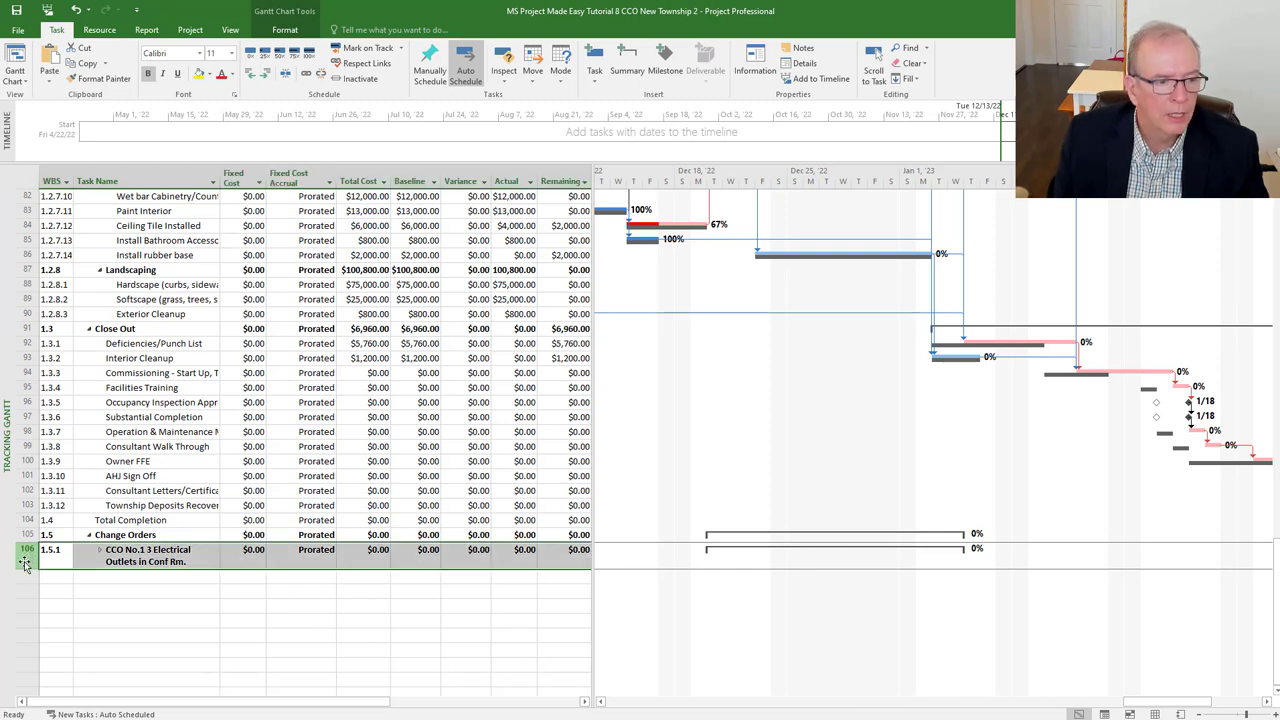
{"action": "left_click_drag", "start_coordinate": [26, 563], "coordinate": [55, 262]}
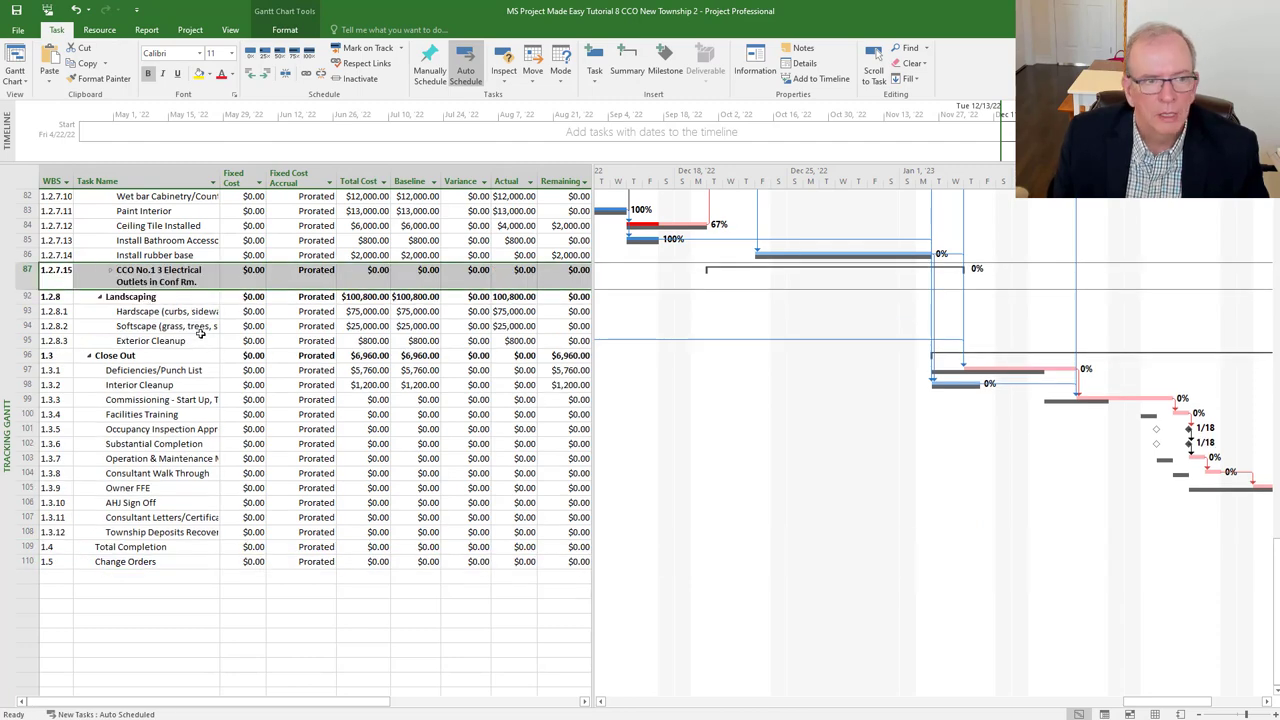
{"action": "left_click", "coordinate": [111, 271]}
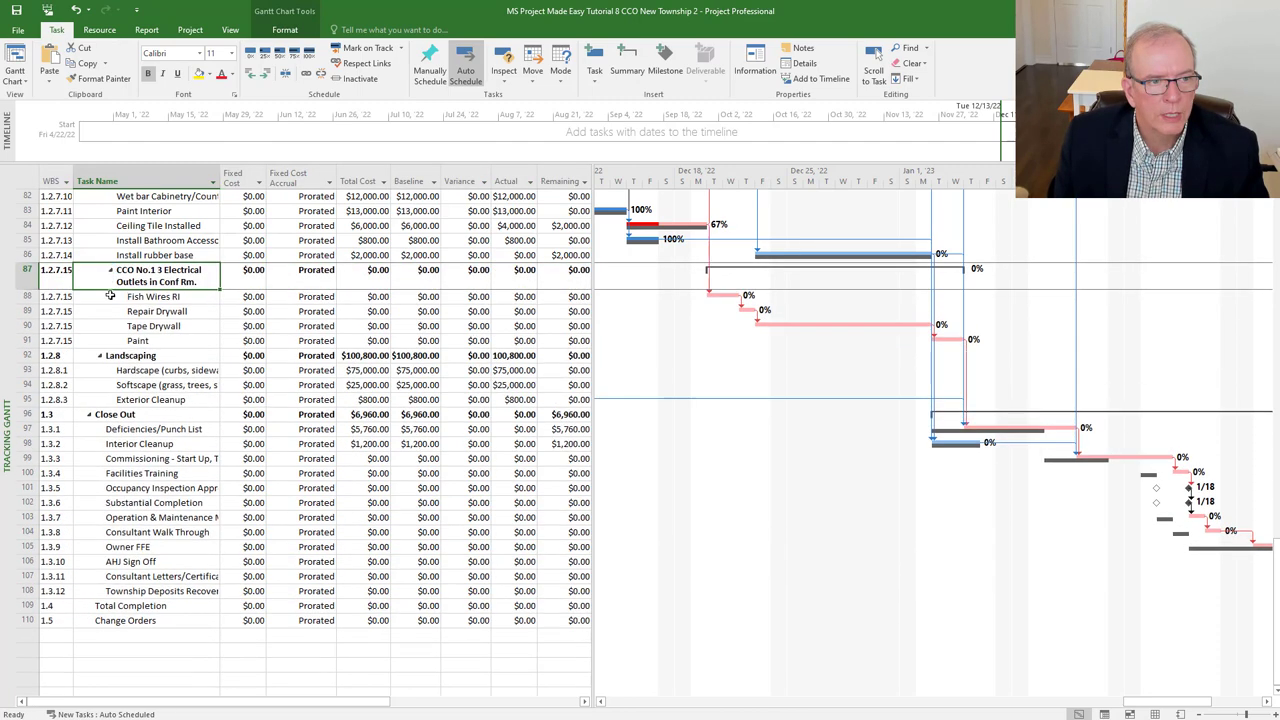